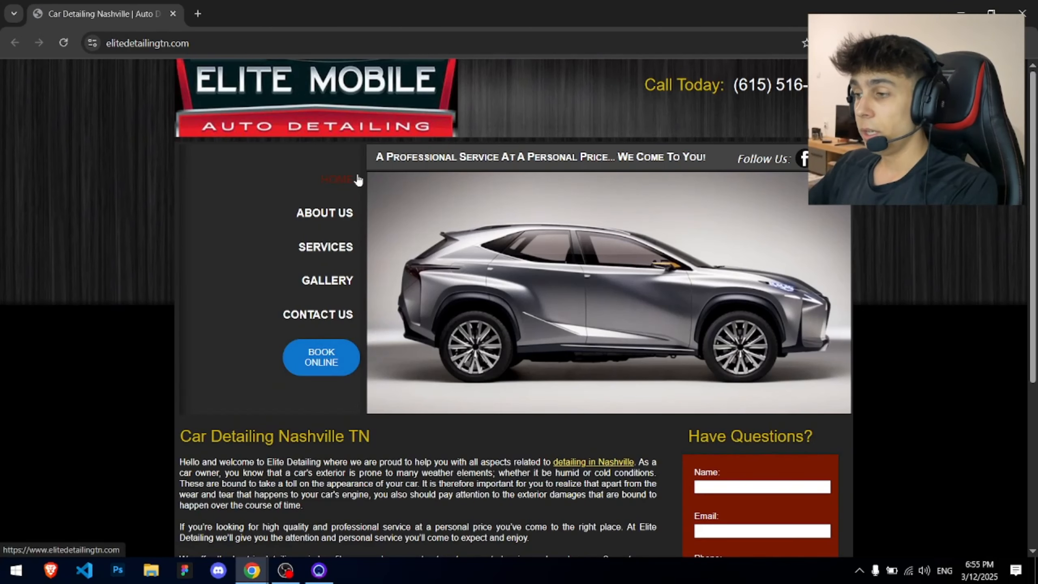
- Select the tagline, Call Today phone line and first paragraph text on the homepage
double_click(622, 156)
triple_click(623, 156)
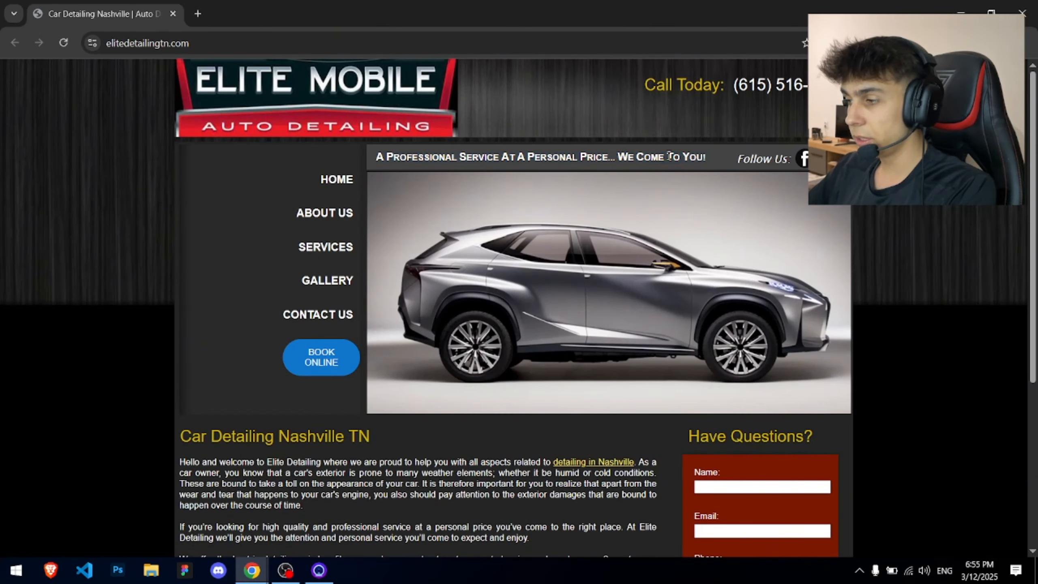
triple_click(657, 78)
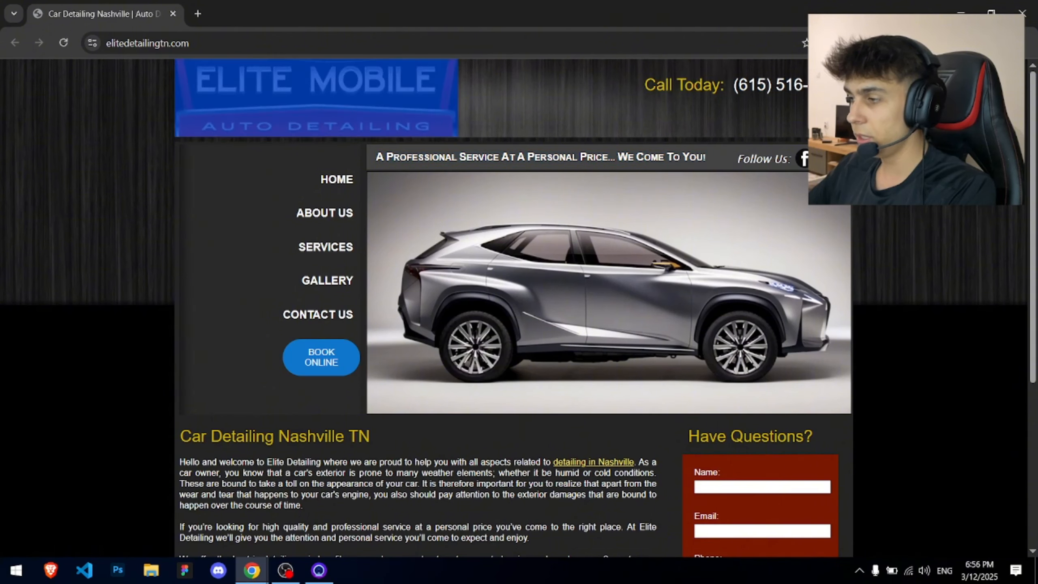
drag(789, 156, 782, 159)
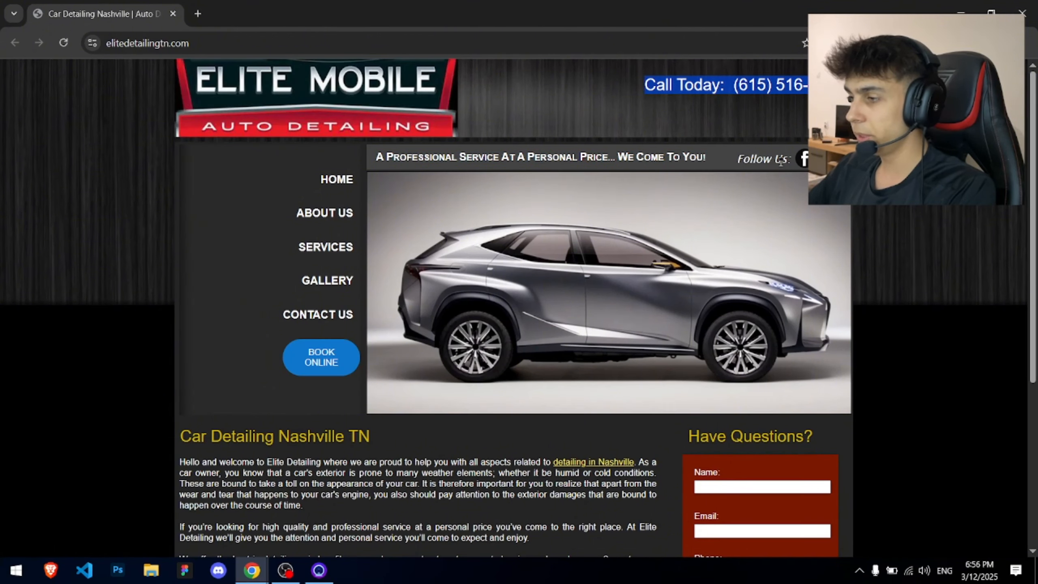
drag(180, 455, 380, 498)
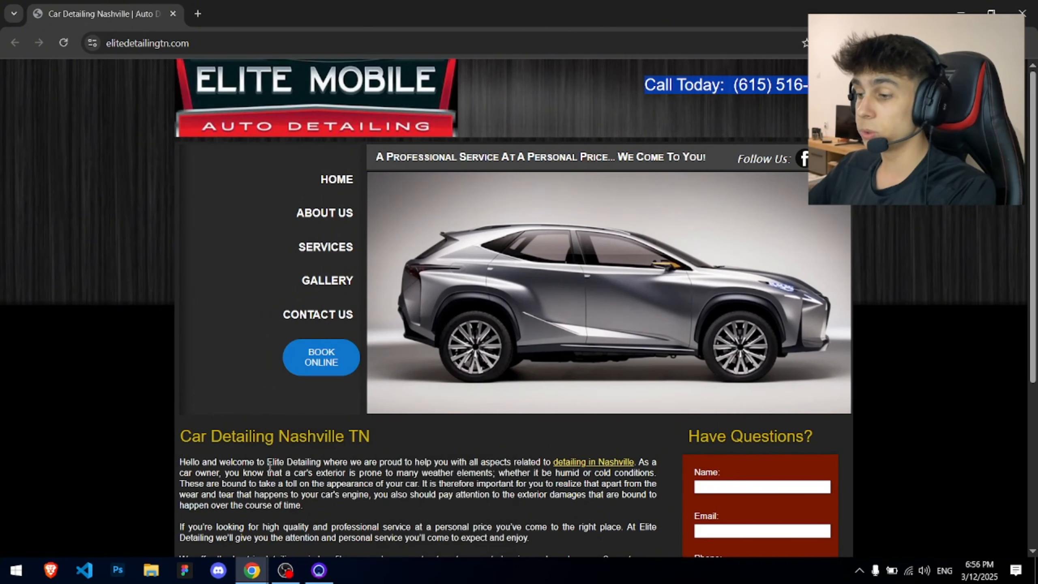
triple_click(283, 480)
click(294, 498)
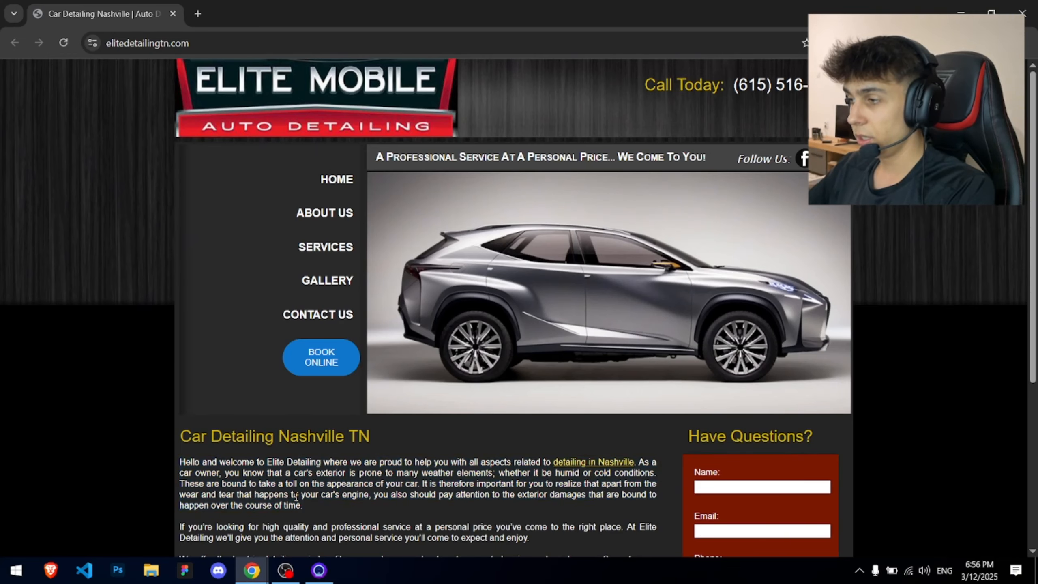
- Zoom the Elite Mobile homepage out to 90% and scroll through it
key(ctrl+minus)
scroll(289, 480, down, 3)
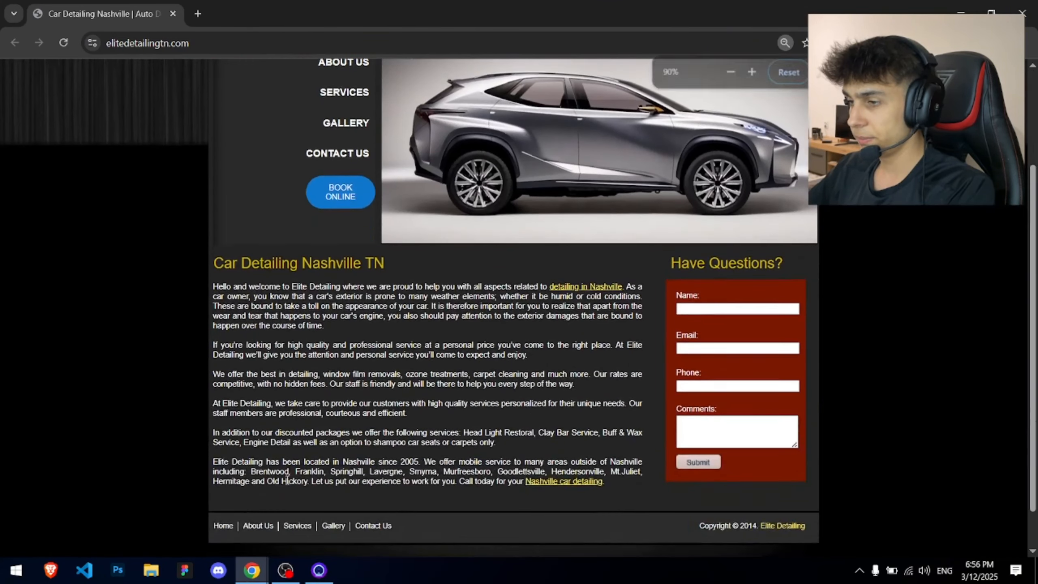
scroll(288, 480, up, 3)
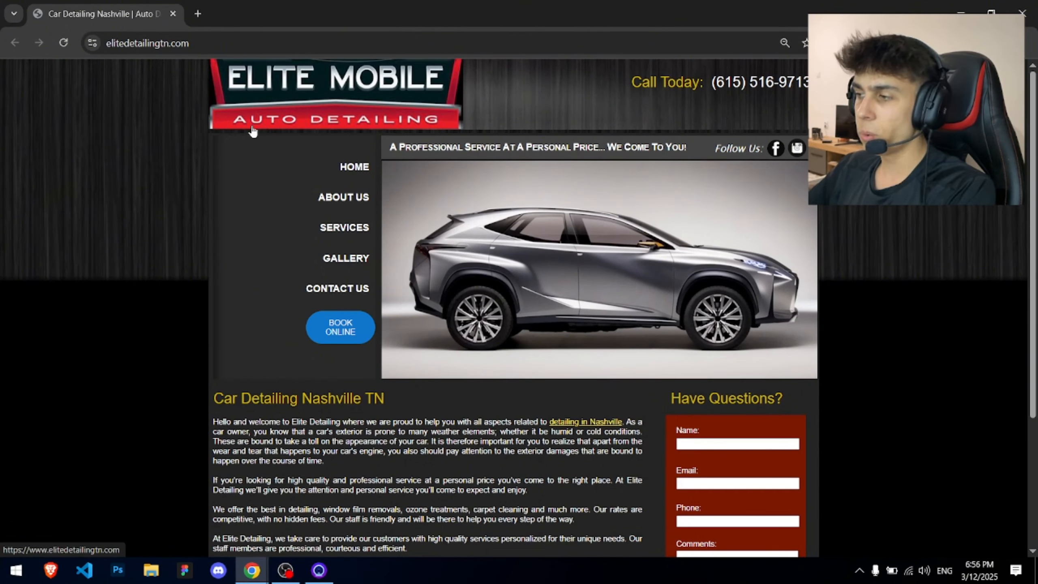
scroll(347, 260, down, 3)
- Select the 'Have Questions?' heading, then scroll back up and down the page
double_click(700, 261)
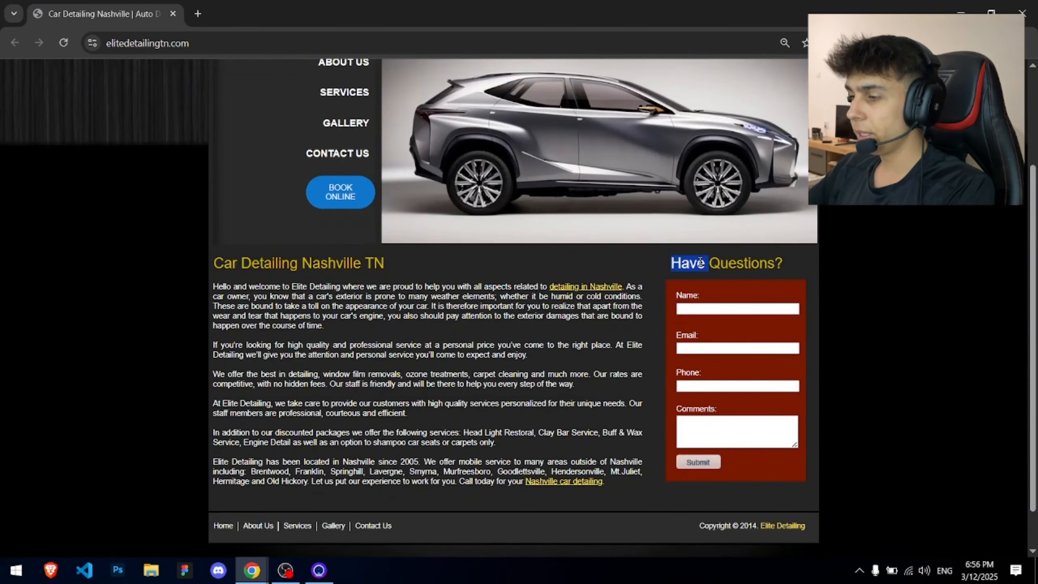
triple_click(700, 262)
click(698, 262)
scroll(363, 216, up, 3)
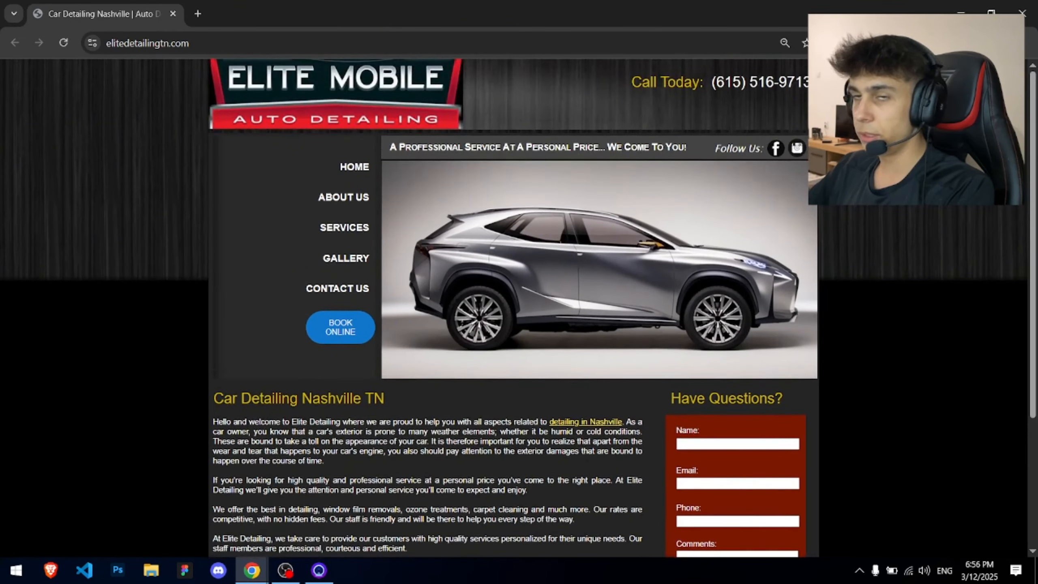
scroll(222, 288, down, 4)
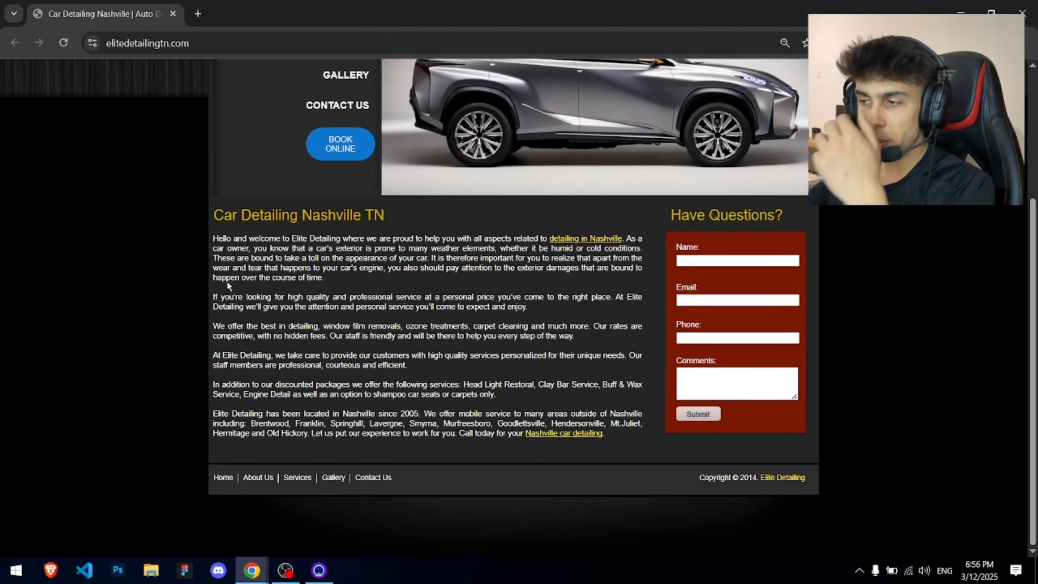
scroll(248, 380, up, 4)
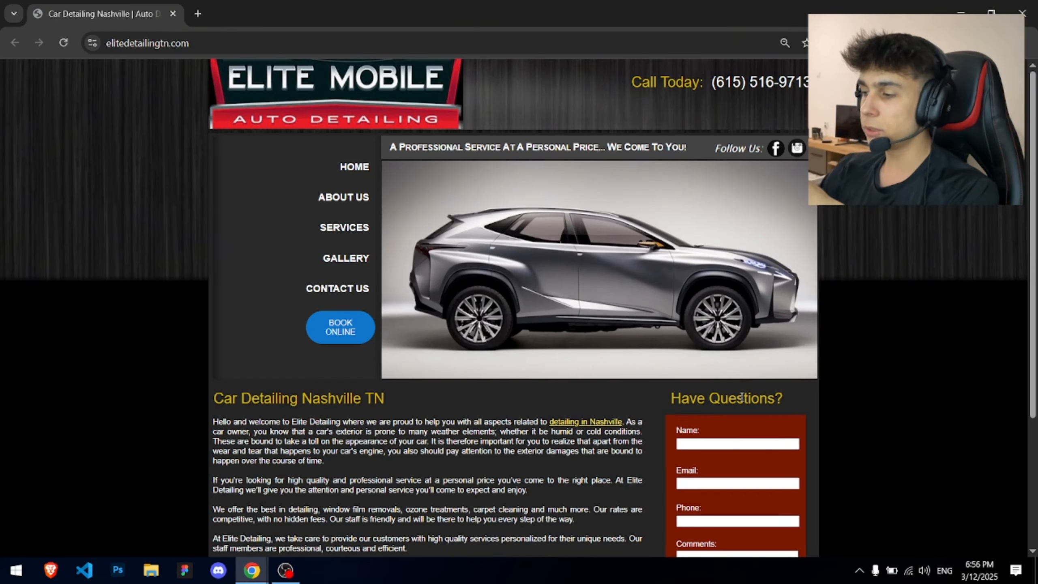
double_click(741, 396)
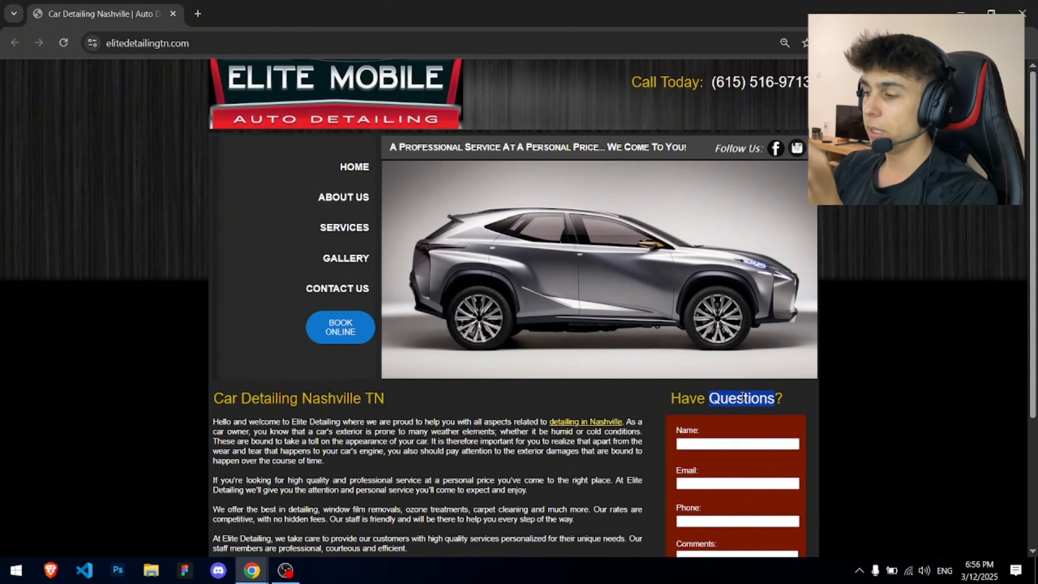
click(741, 396)
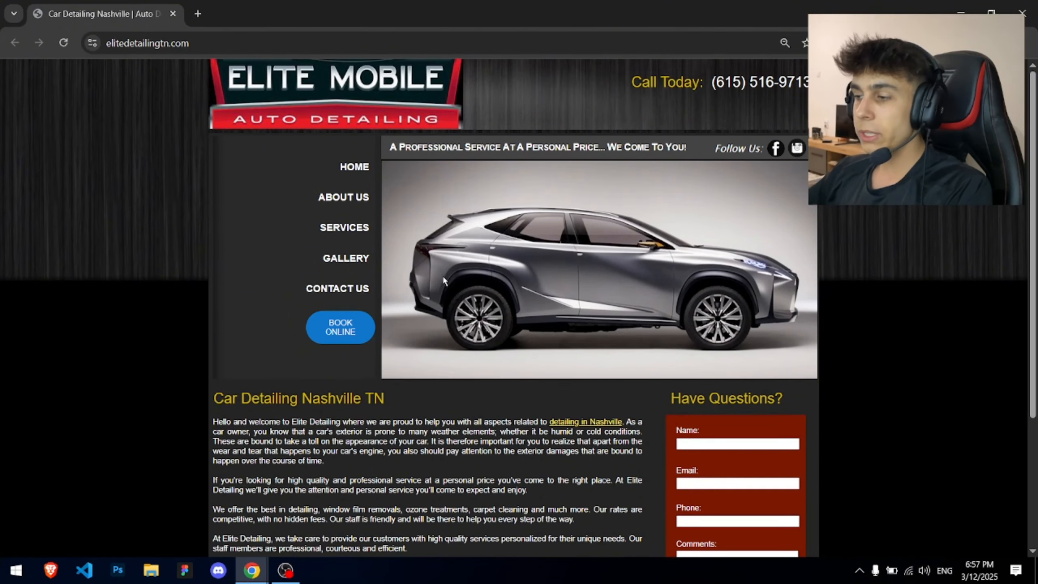
triple_click(526, 165)
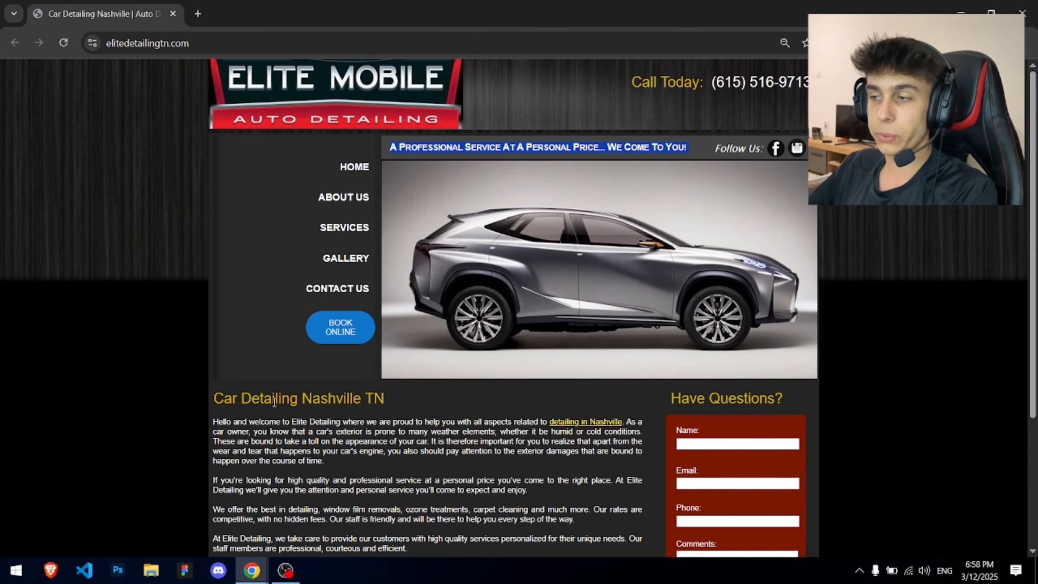
double_click(427, 143)
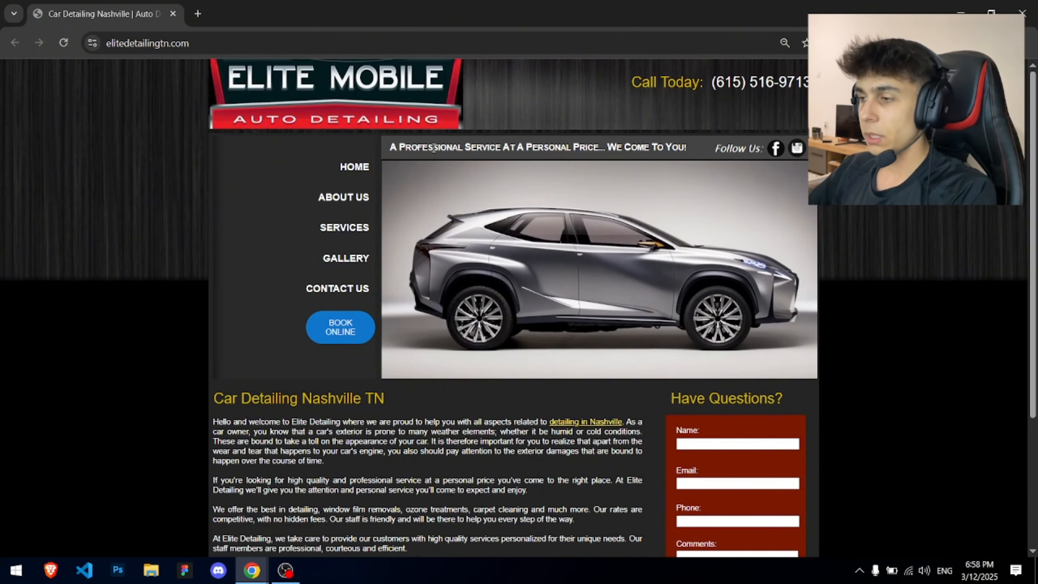
drag(393, 148, 593, 144)
click(592, 146)
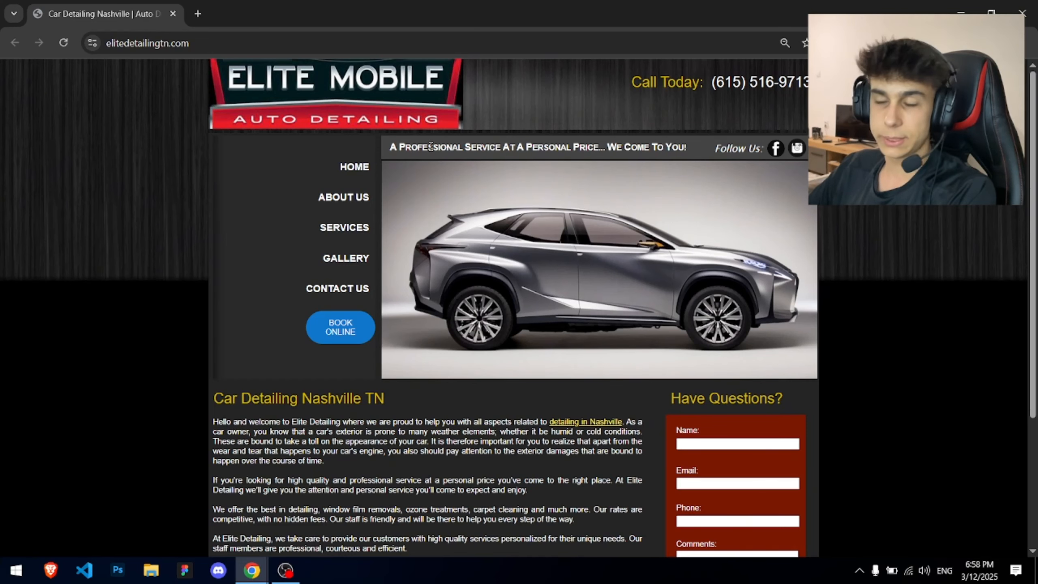
triple_click(595, 150)
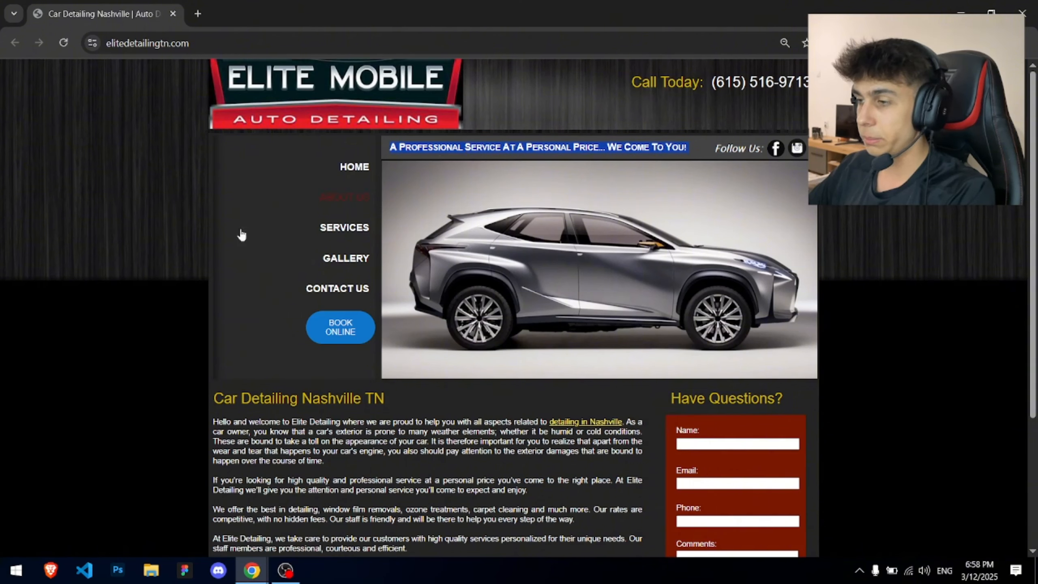
double_click(264, 397)
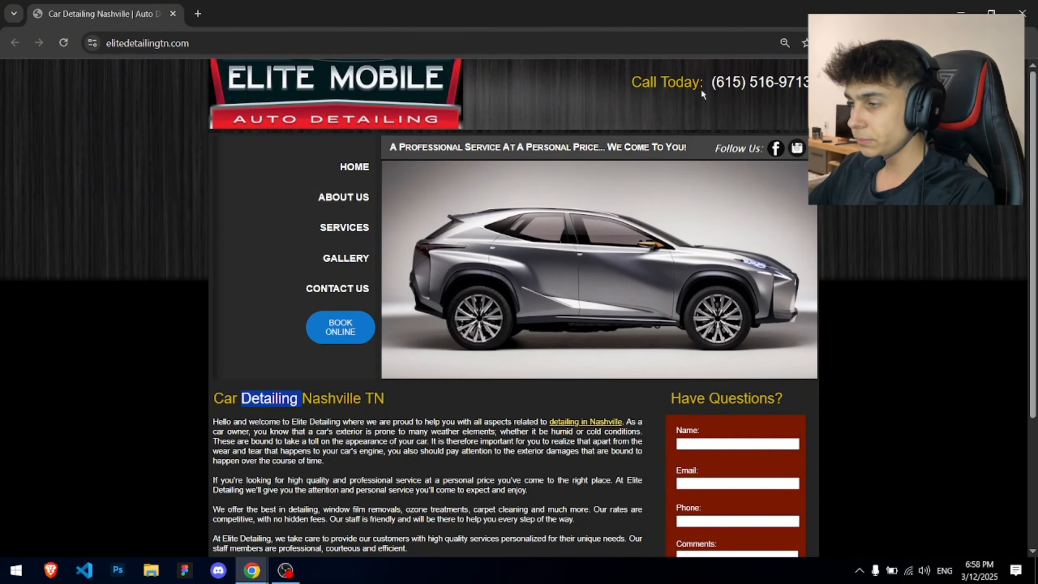
double_click(680, 83)
double_click(728, 83)
scroll(742, 360, down, 3)
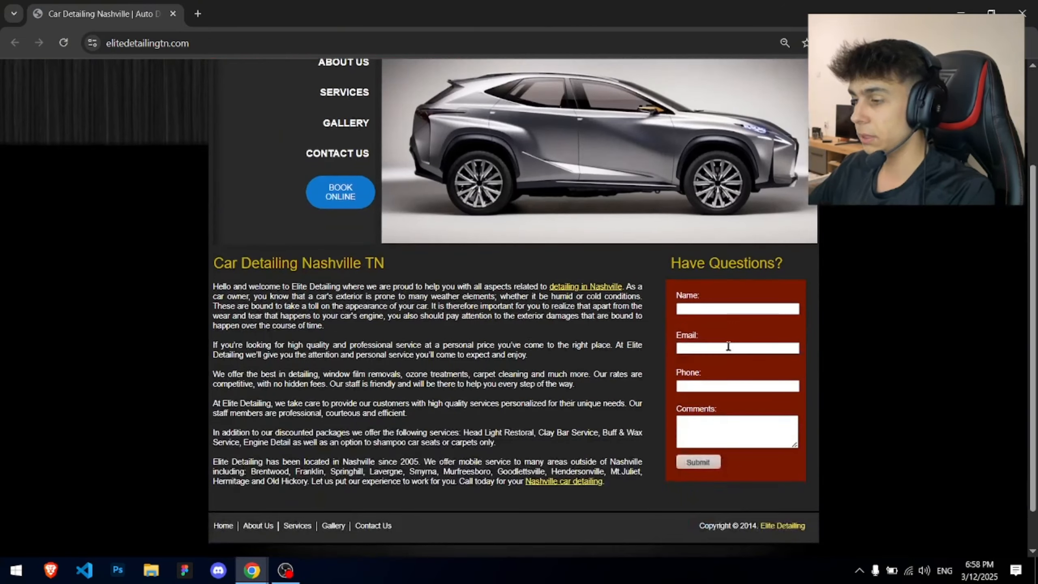
scroll(695, 352, up, 3)
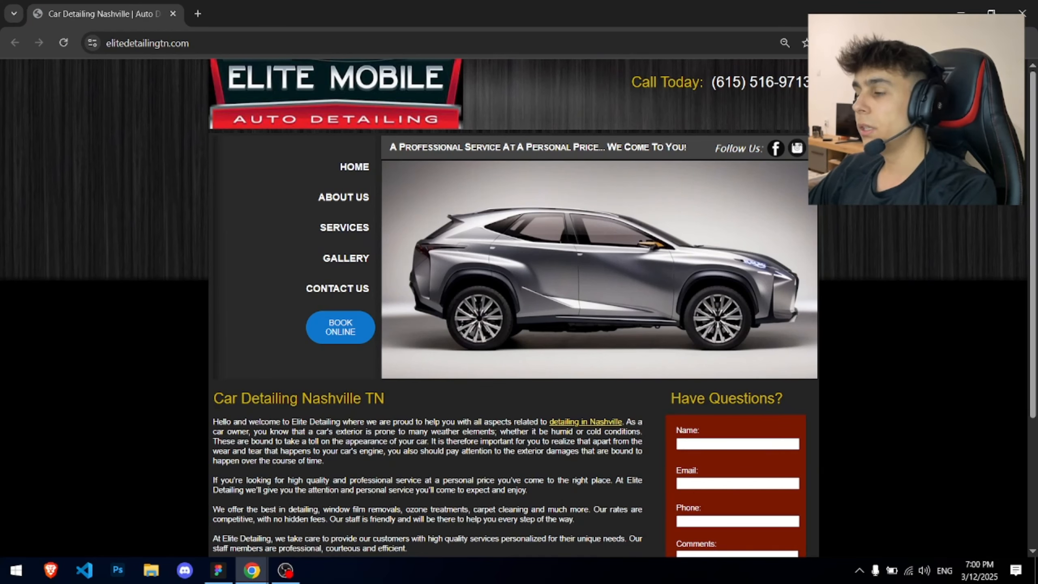
- Open the SEO check report for the page, scroll it, and close it
click(889, 43)
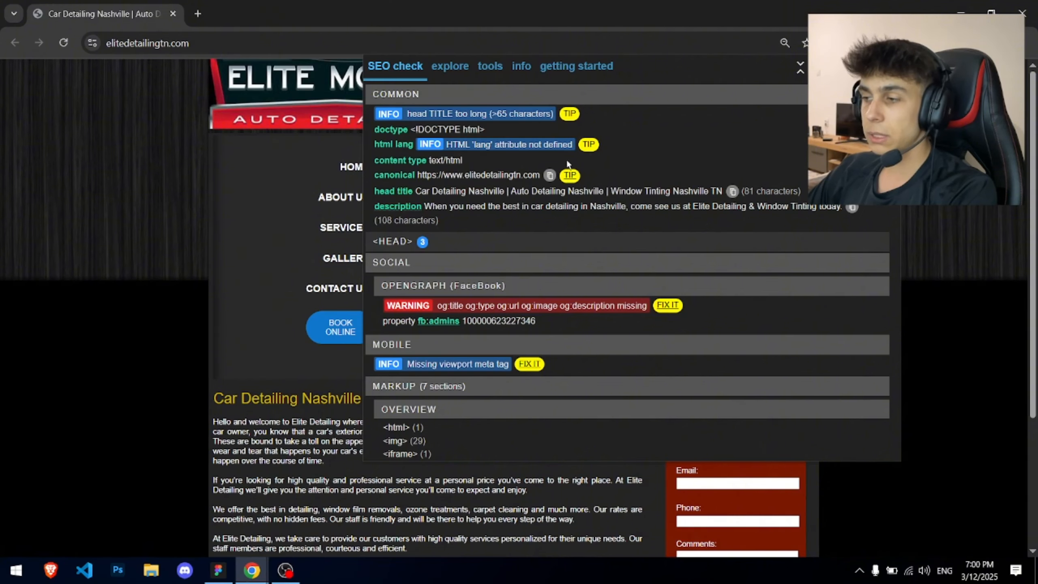
scroll(570, 151, down, 3)
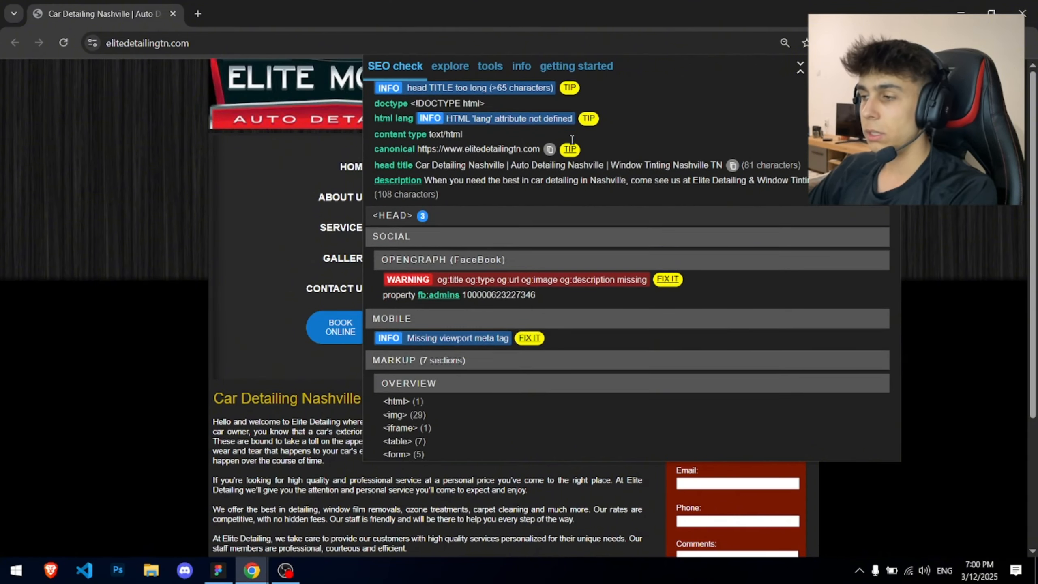
scroll(571, 140, down, 5)
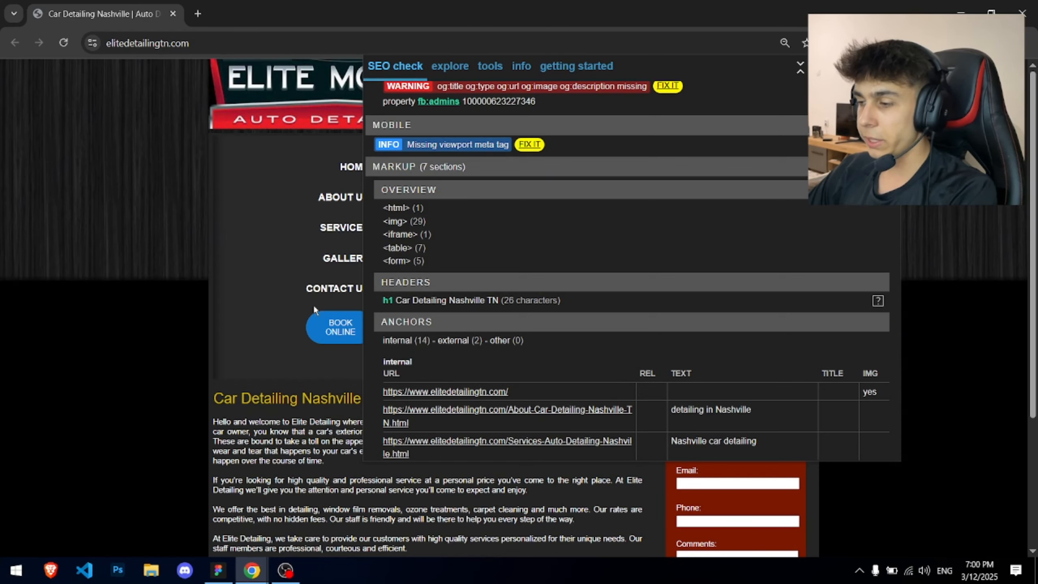
click(153, 317)
- Select words of the 'Car Detailing Nashville TN' heading, then the 'Have Questions?' and Call Today lines
triple_click(240, 398)
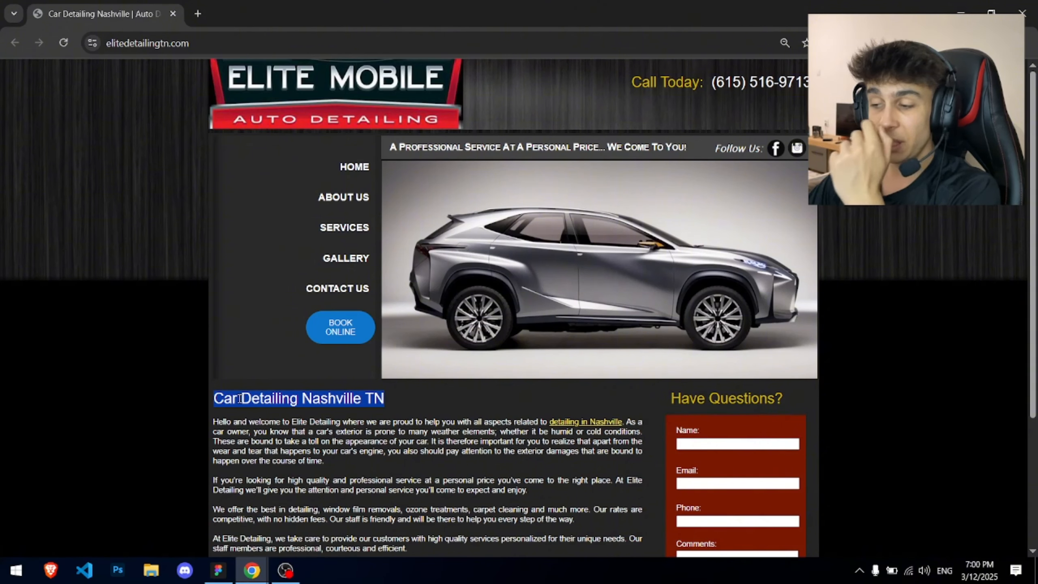
click(240, 399)
double_click(275, 402)
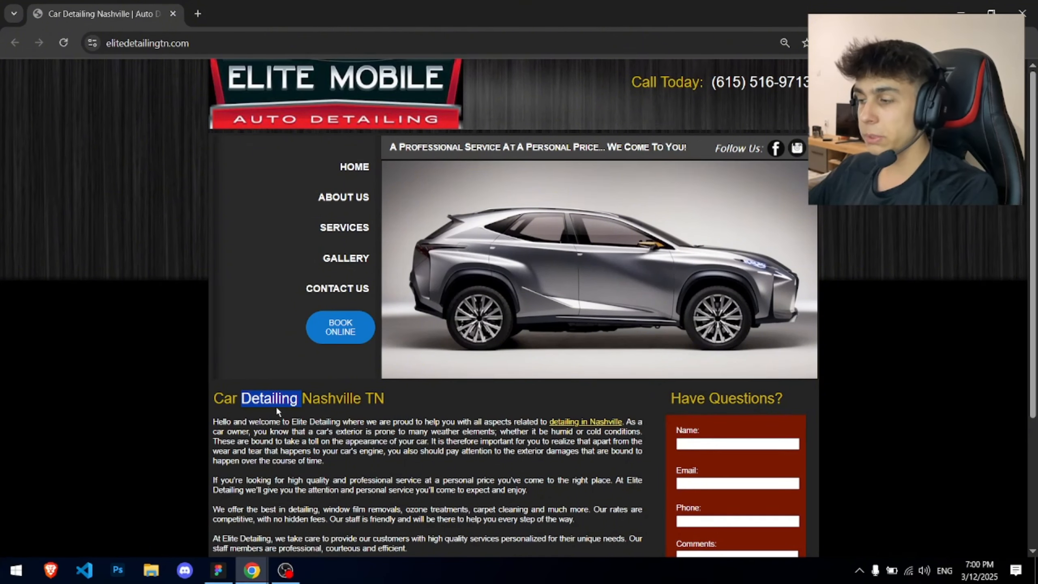
double_click(321, 401)
double_click(255, 401)
triple_click(254, 400)
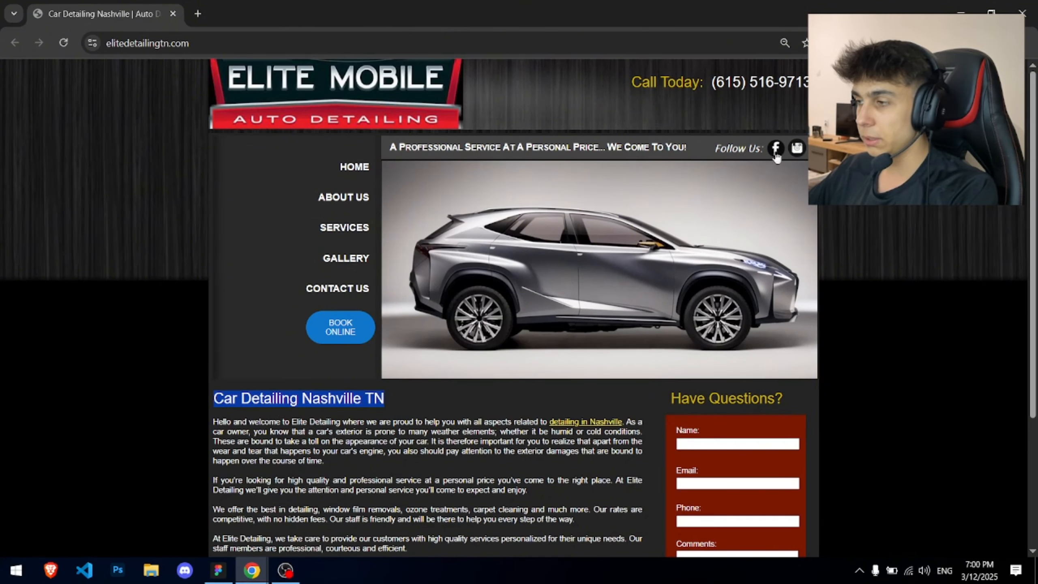
triple_click(277, 406)
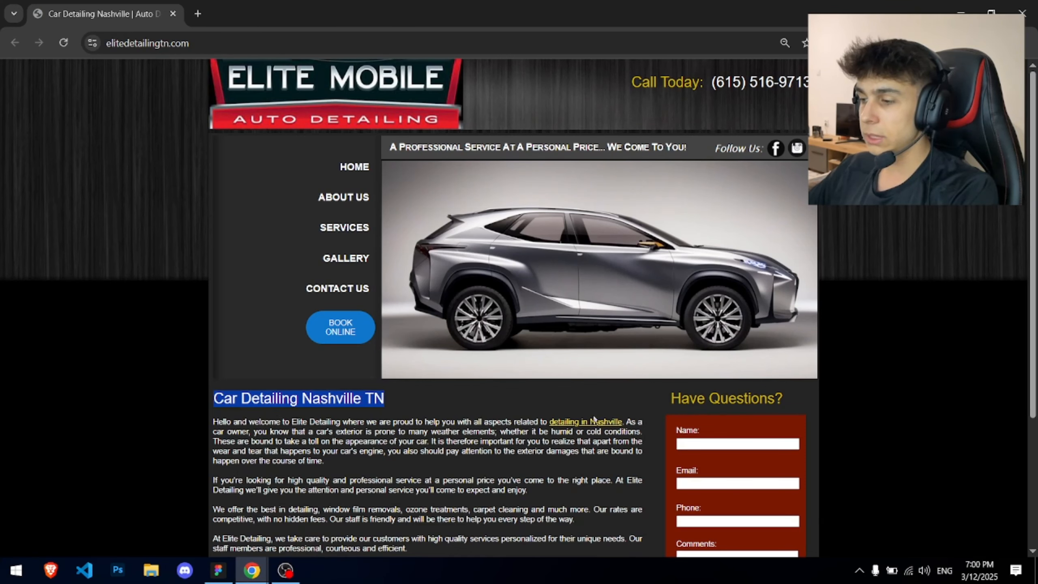
triple_click(698, 392)
triple_click(682, 83)
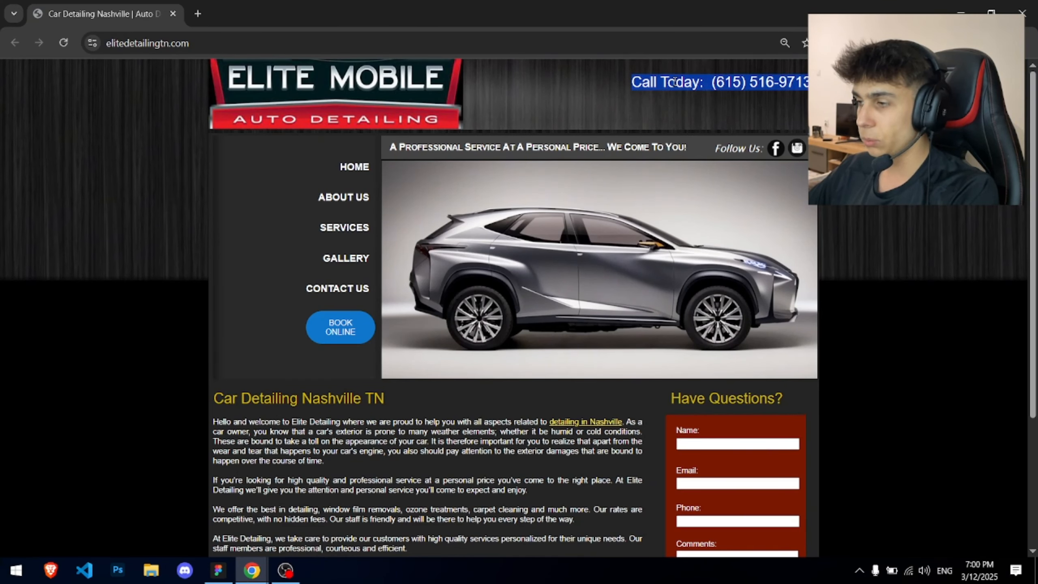
click(654, 96)
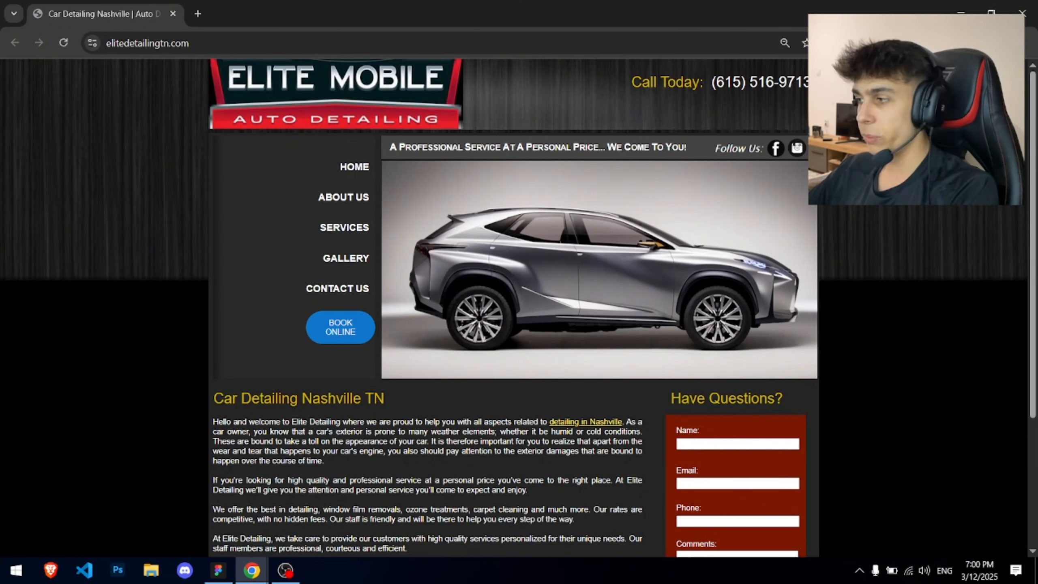
- Reopen the SEO report and highlight the page's head title and meta description
click(891, 43)
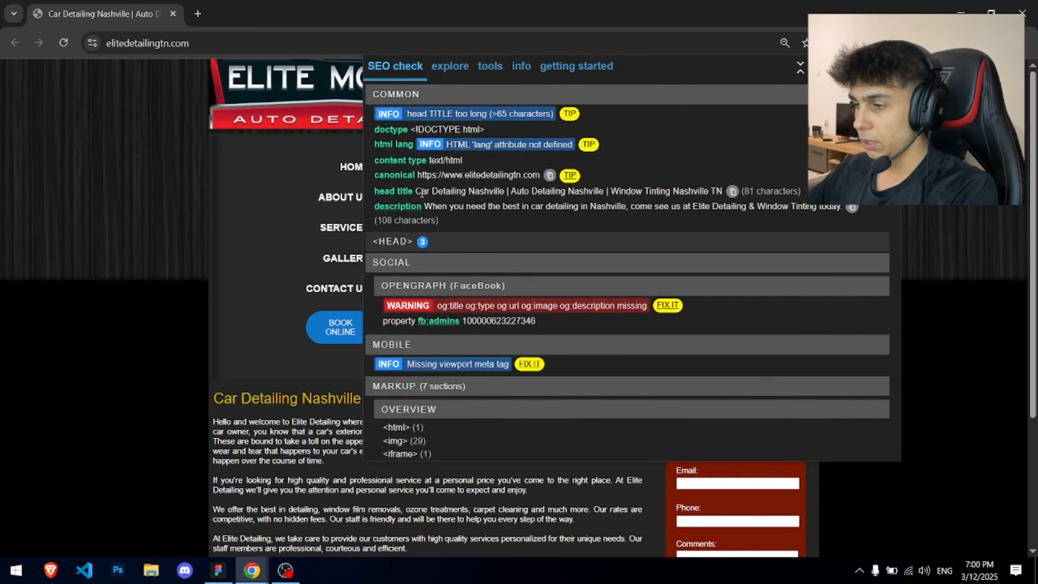
drag(448, 209, 672, 208)
click(449, 207)
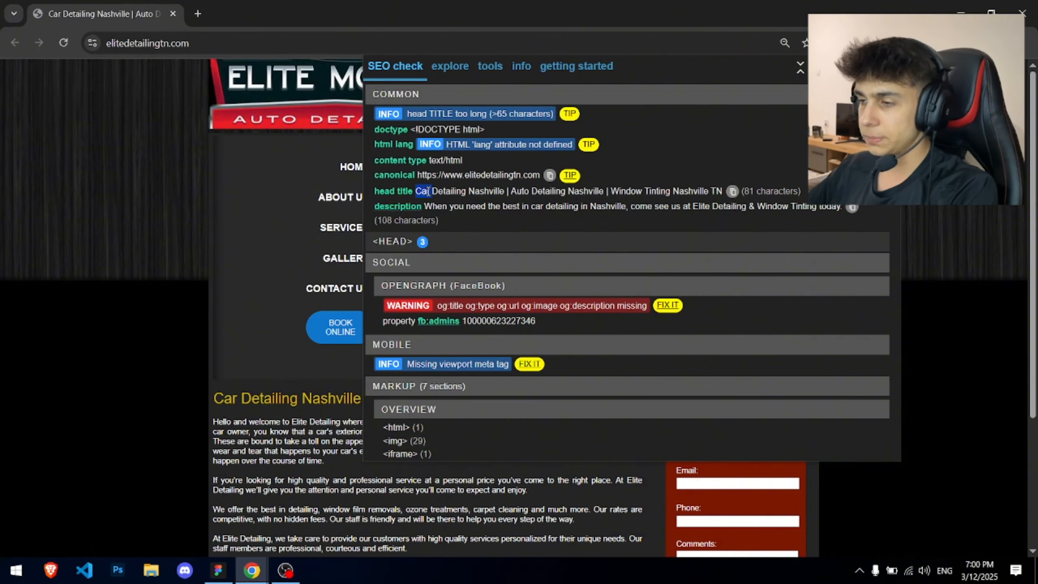
drag(414, 191, 706, 186)
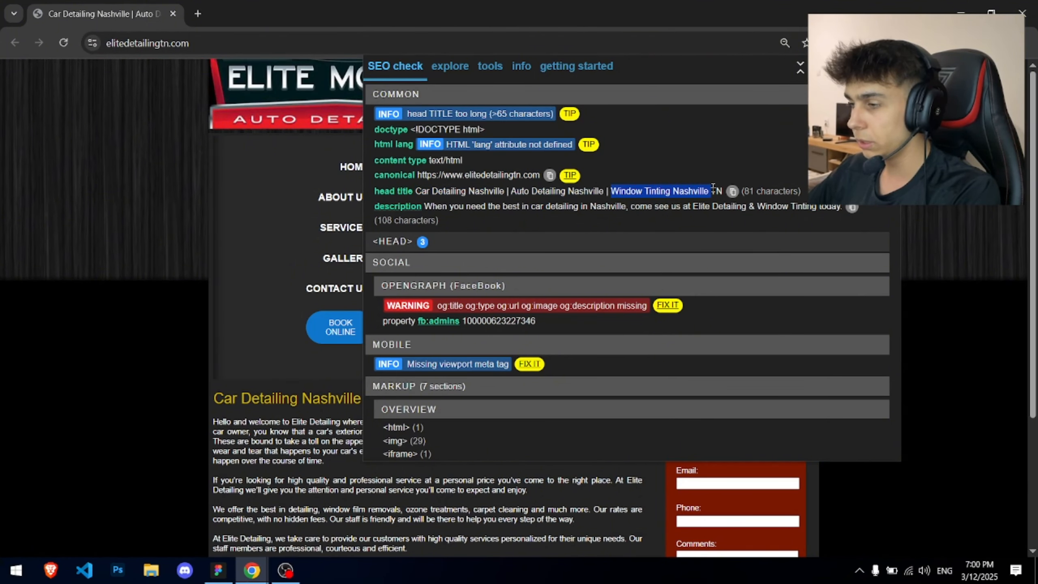
click(712, 187)
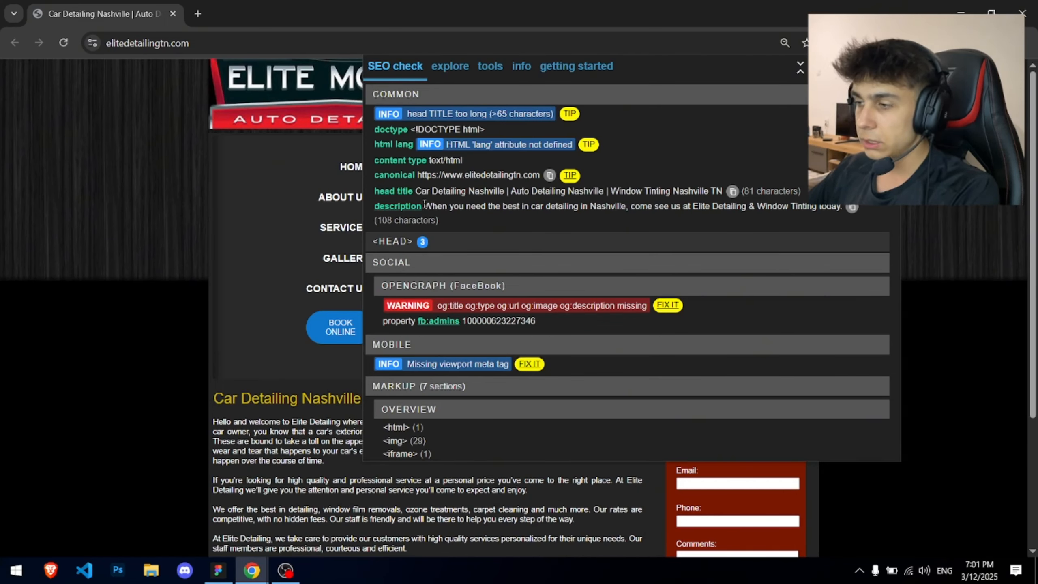
drag(424, 206, 630, 204)
click(573, 204)
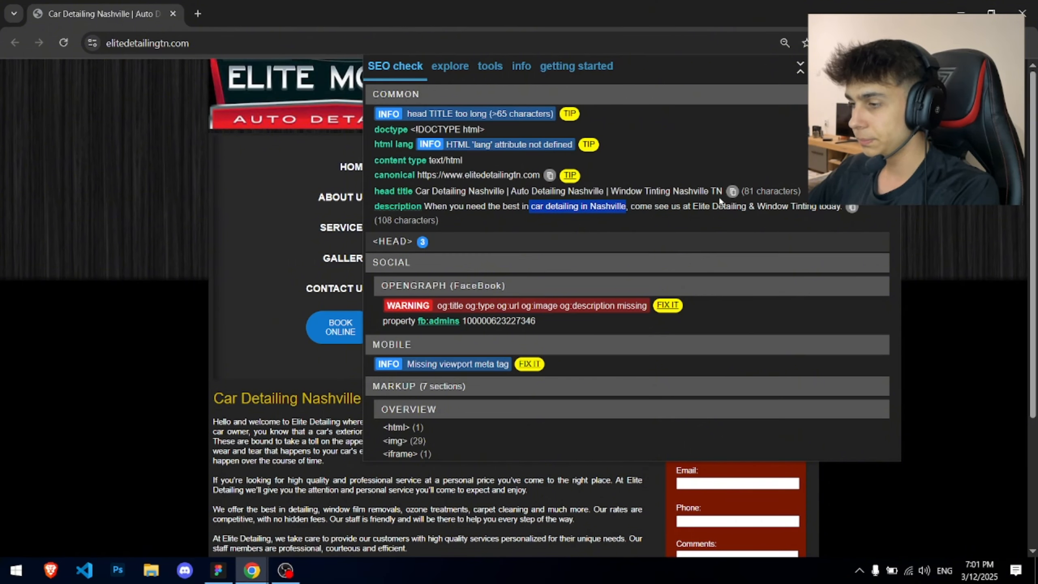
click(699, 205)
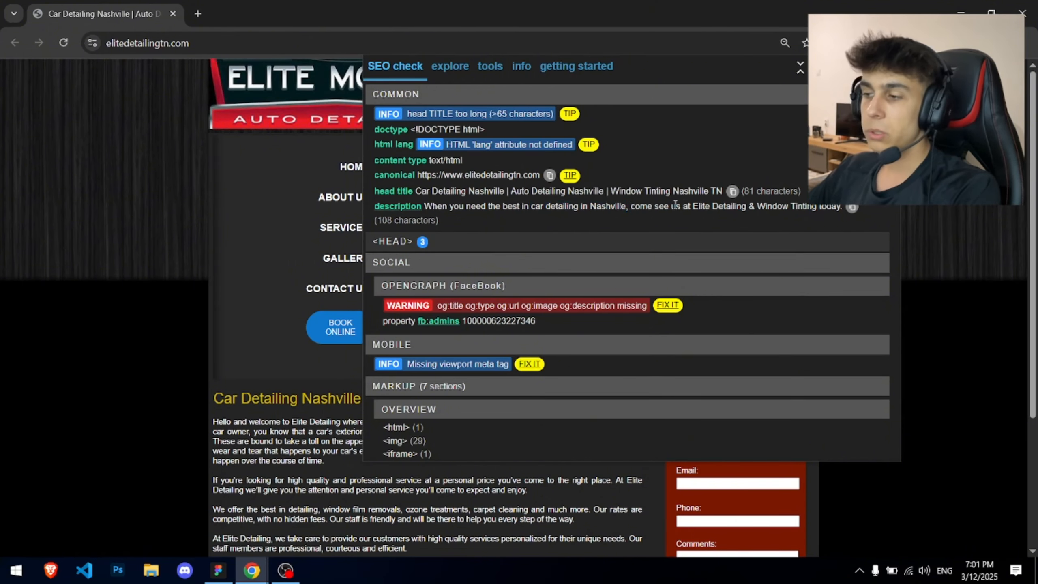
- Scroll down through the SEO report to the Images section
scroll(675, 209, down, 2)
scroll(674, 210, down, 15)
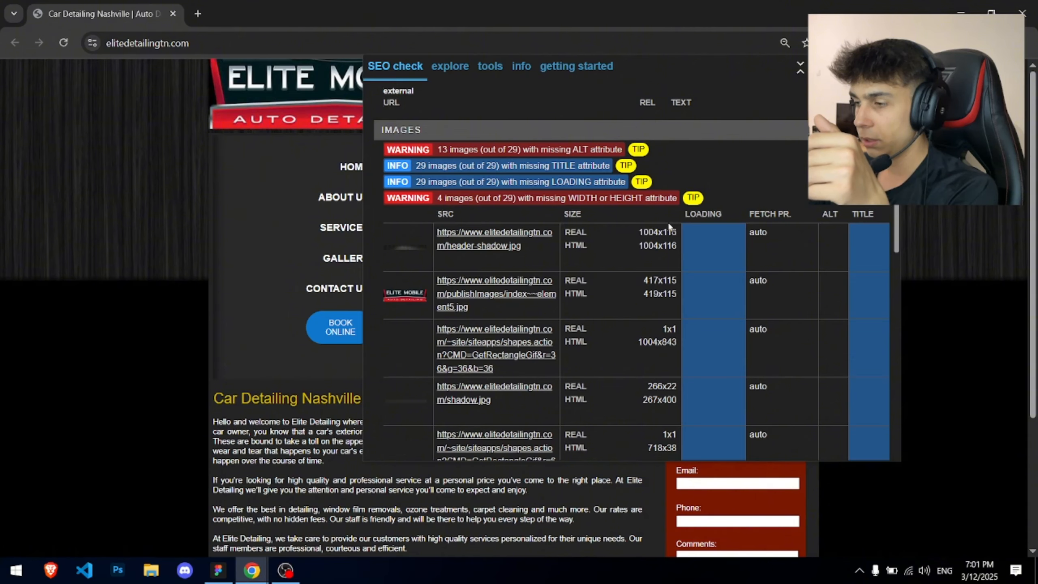
scroll(670, 226, down, 3)
scroll(670, 228, down, 3)
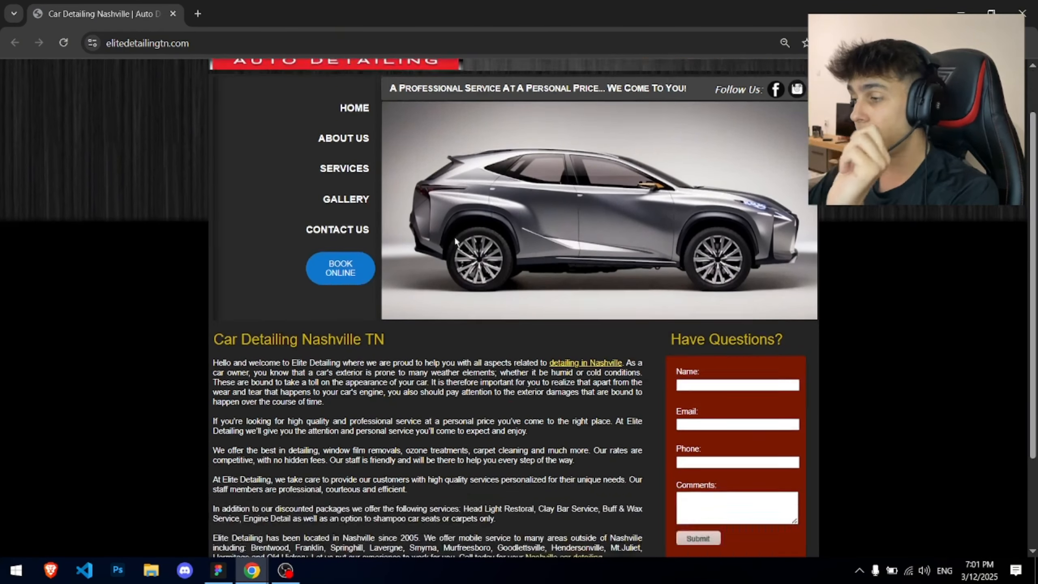
scroll(449, 355, down, 4)
scroll(449, 354, up, 4)
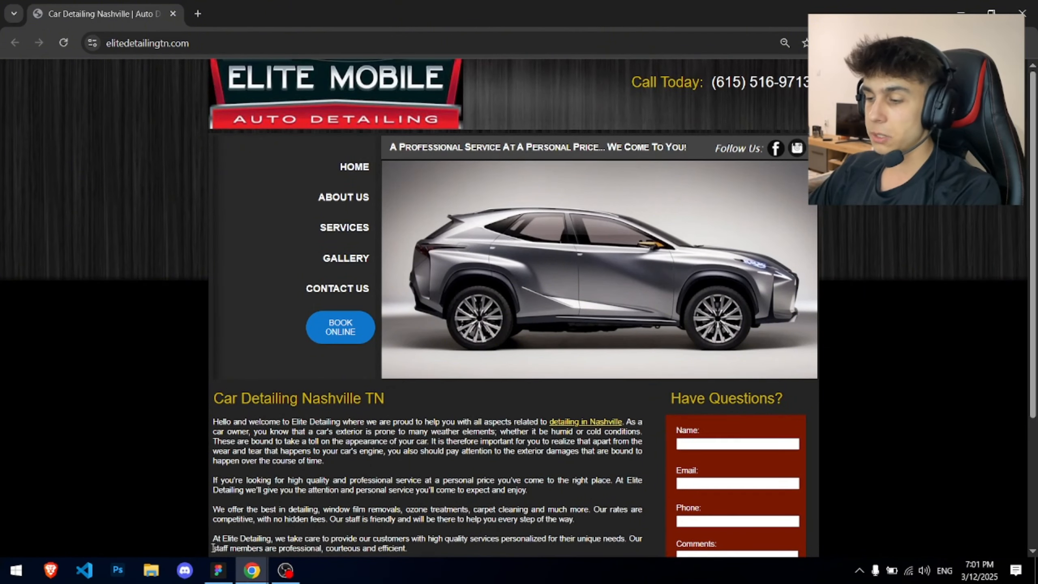
- Add a 1440×1024 Desktop frame in the Auto Detailing Redesign file
click(215, 568)
key(f)
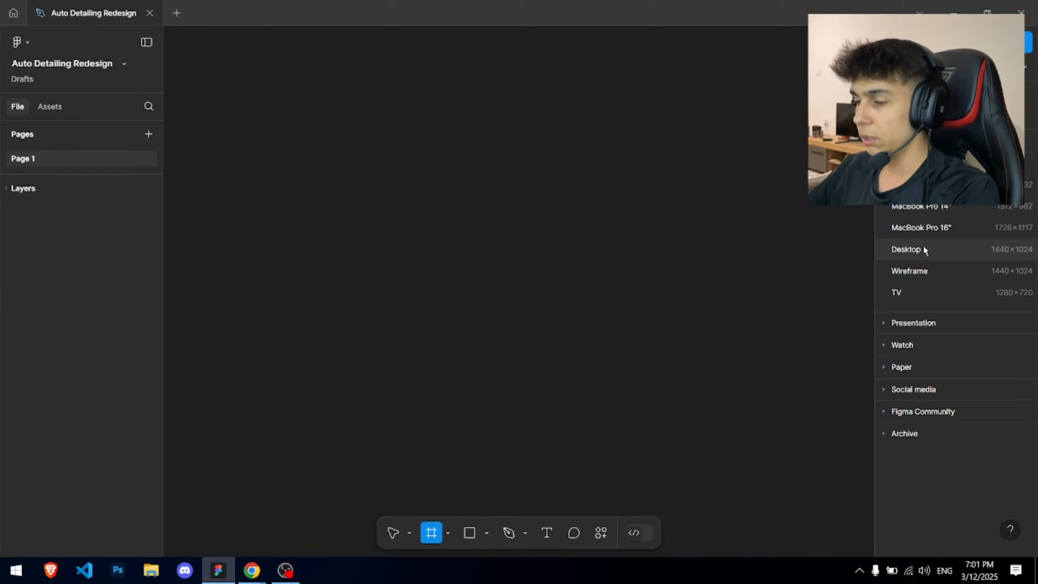
click(905, 249)
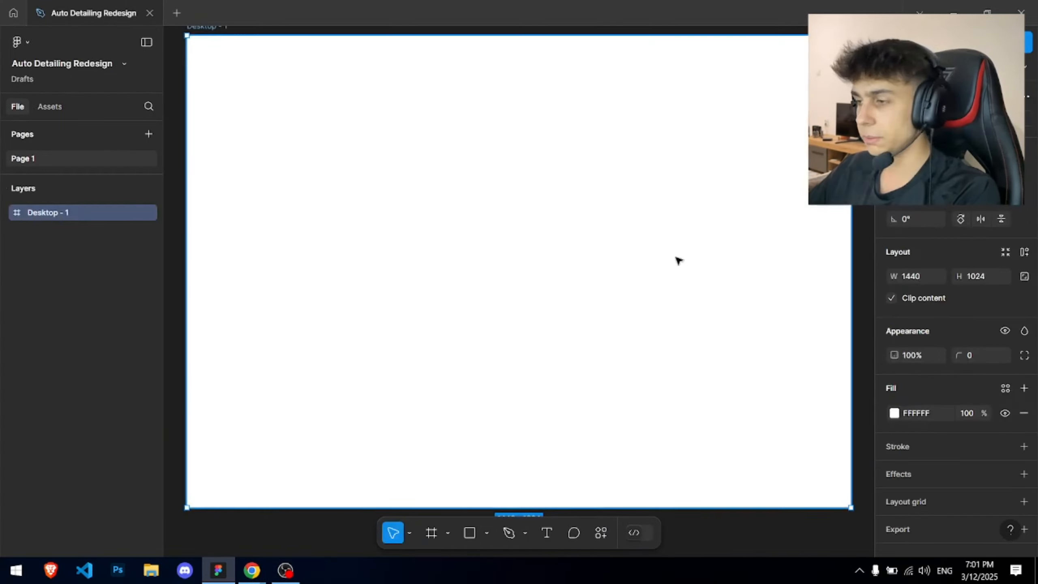
scroll(572, 180, down, 2)
drag(589, 173, 505, 215)
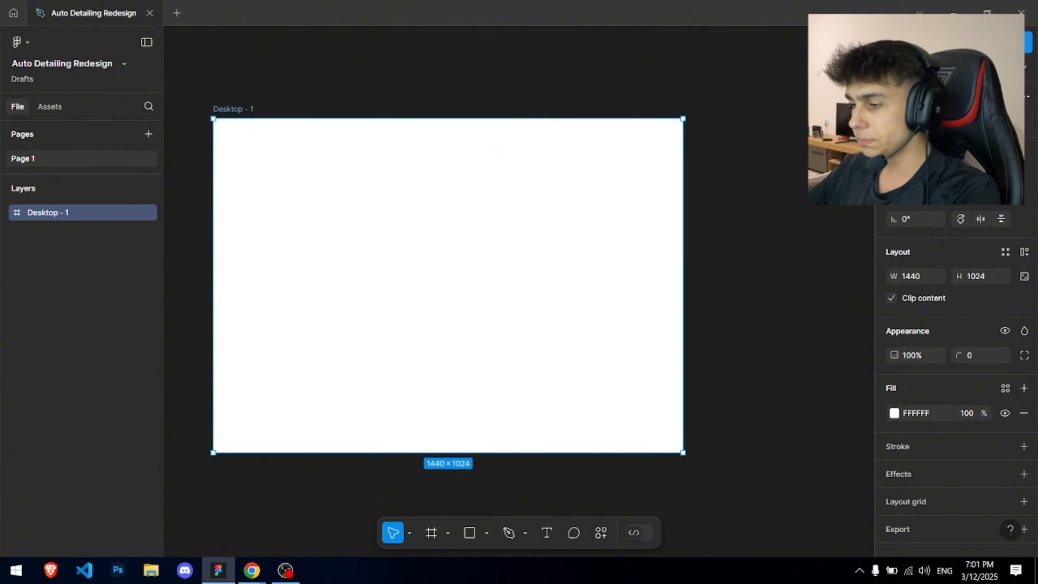
- Rename the Desktop - 1 frame to 'Homepage'
click(918, 276)
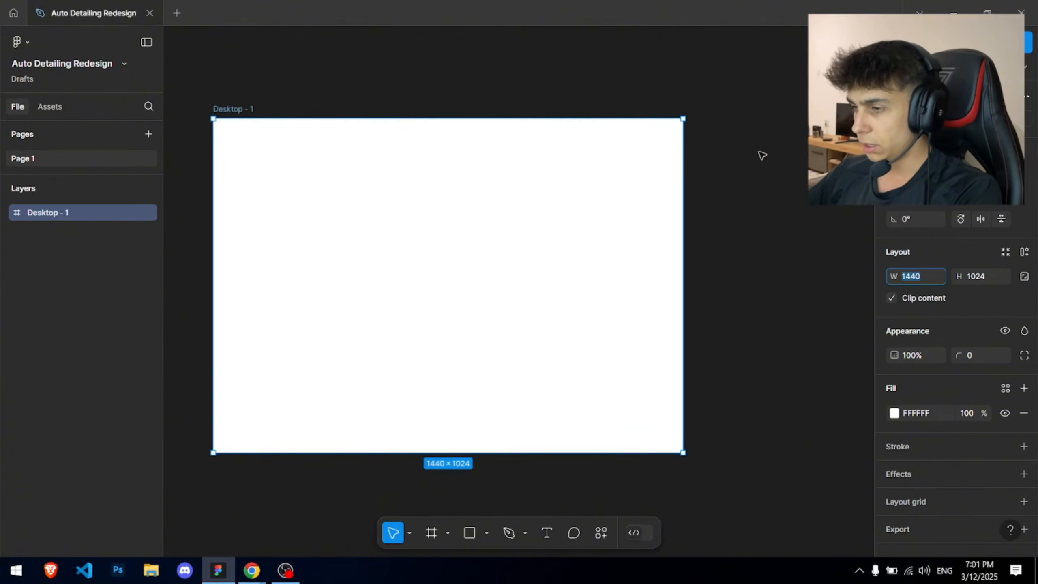
click(603, 89)
drag(602, 88, 626, 48)
click(587, 166)
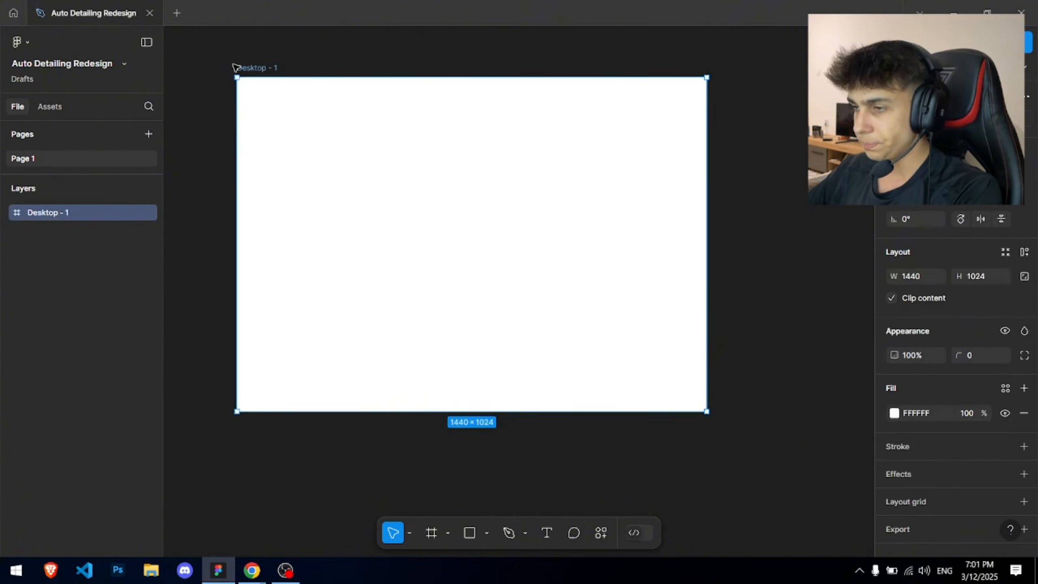
double_click(273, 67)
text(H)
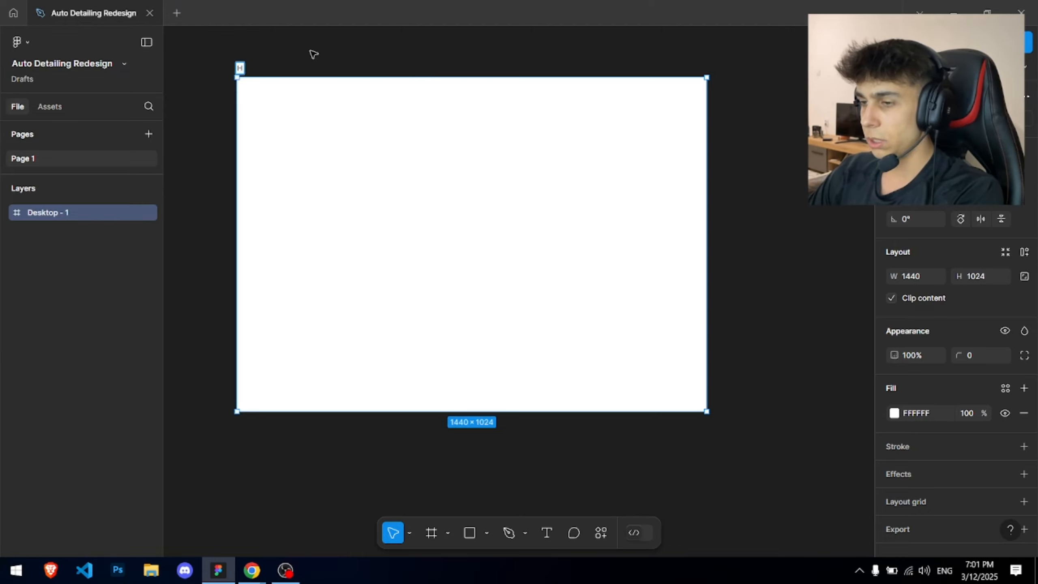
text(omepage)
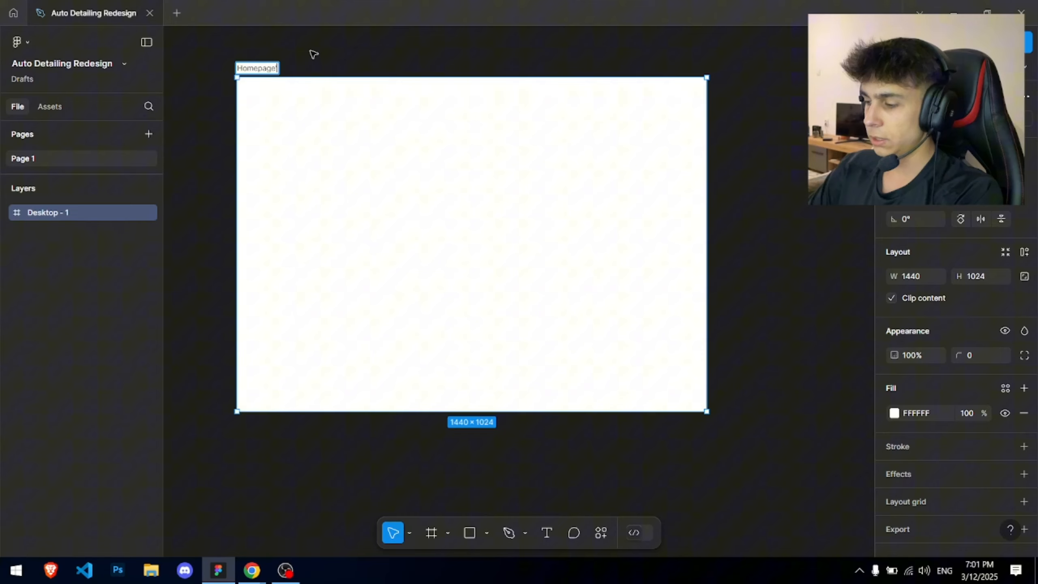
key(Return)
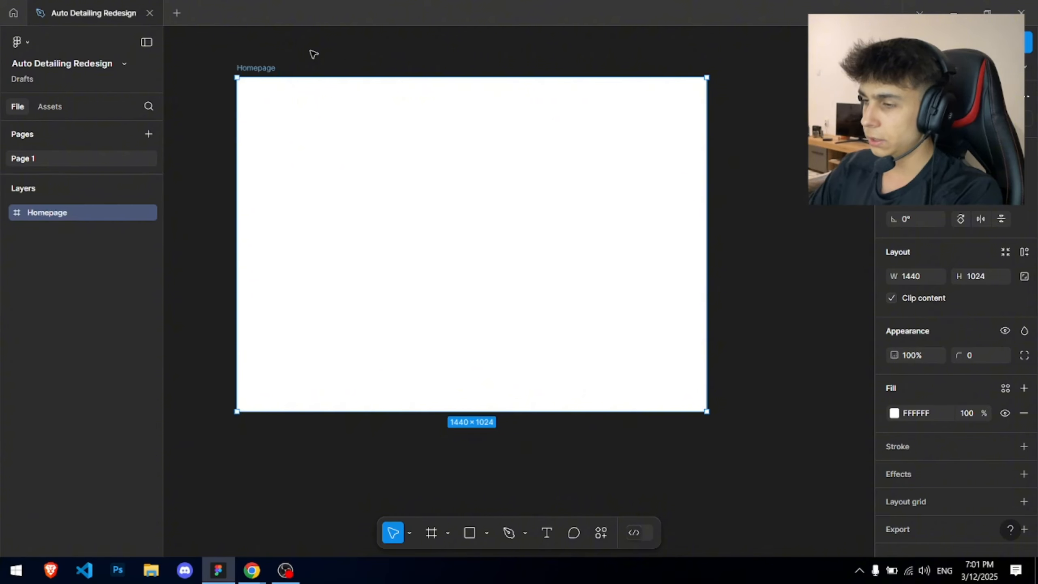
key(alt+Tab)
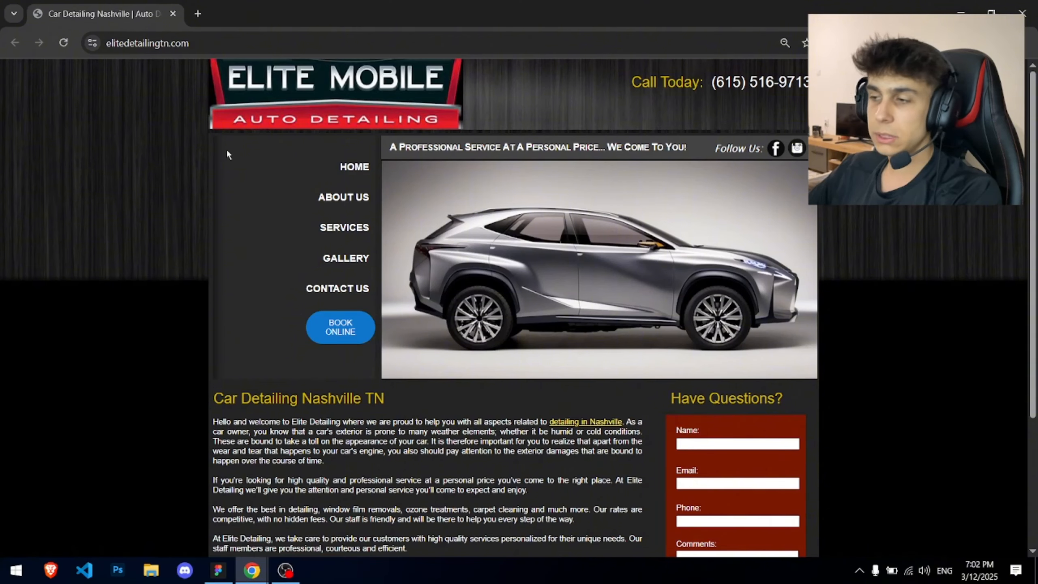
- Compare the Elite Mobile site against the Figma design file
key(alt+Tab)
scroll(310, 107, up, 1)
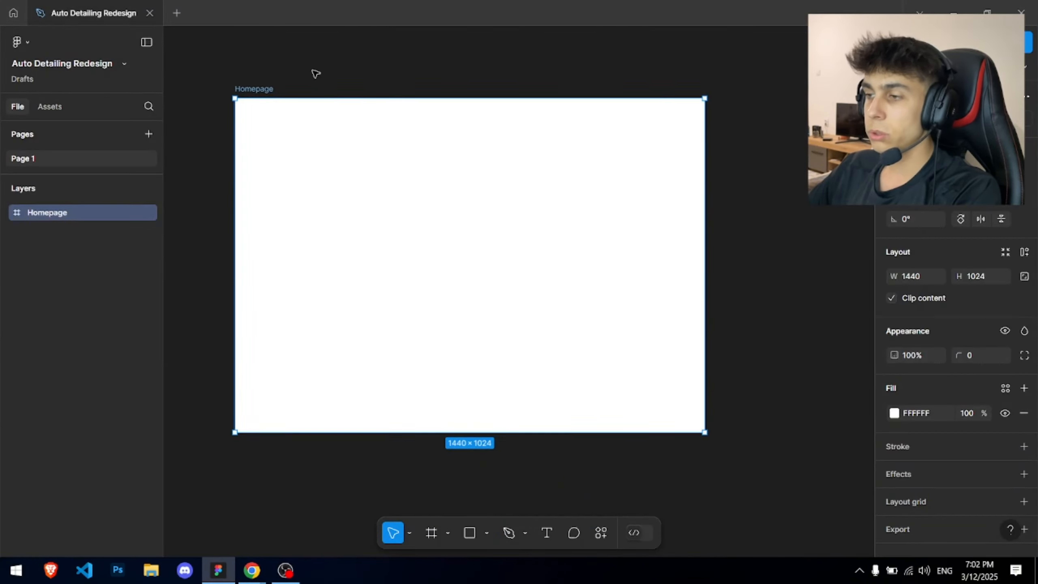
key(alt+Tab)
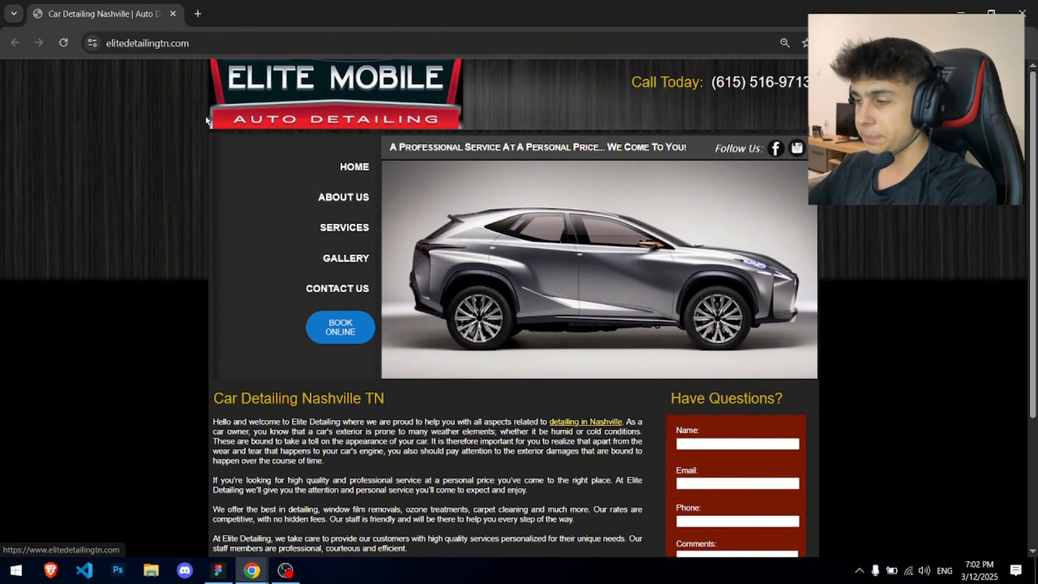
key(alt+Tab)
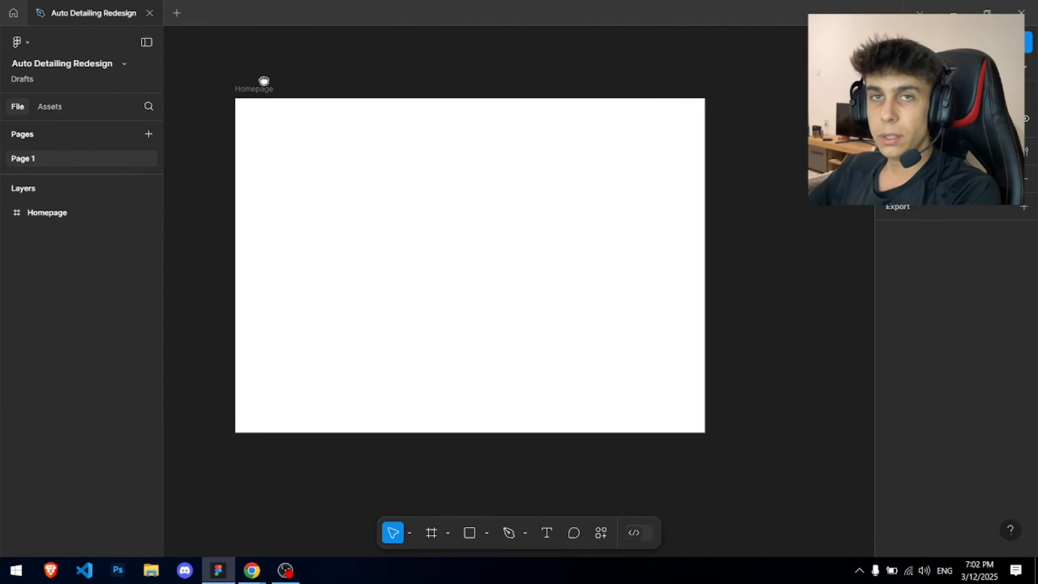
- Select the Homepage frame and bring the empty canvas above it into view
drag(264, 80, 297, 102)
click(288, 109)
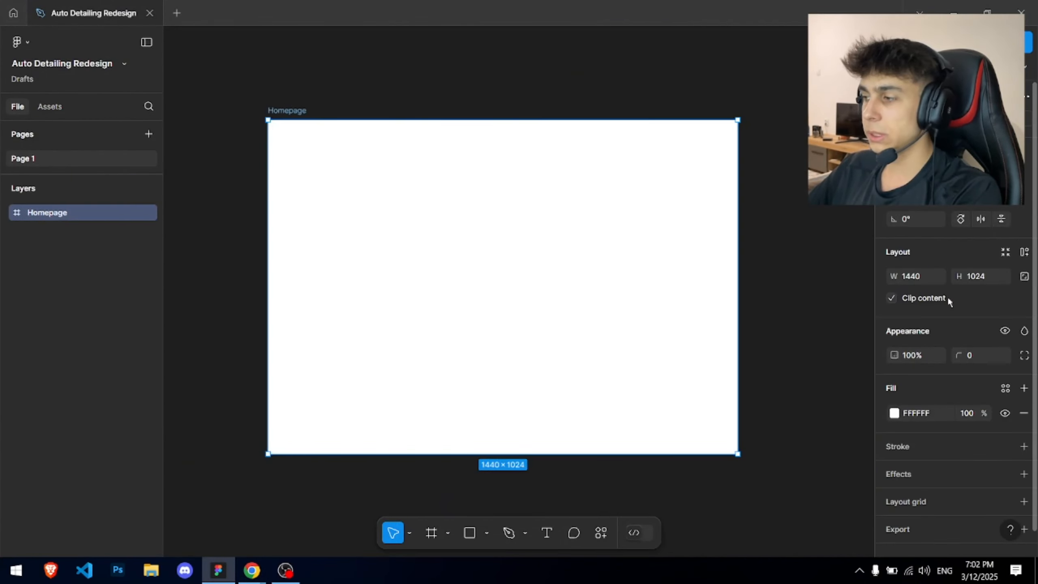
scroll(946, 296, down, 1)
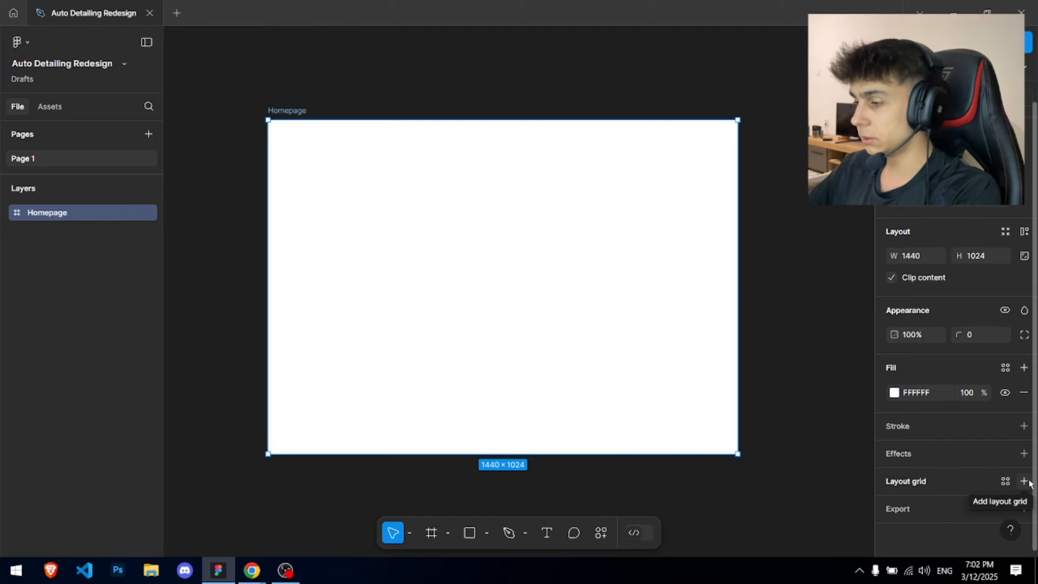
click(467, 90)
drag(459, 87, 424, 201)
scroll(329, 193, up, 4)
key(alt+Tab)
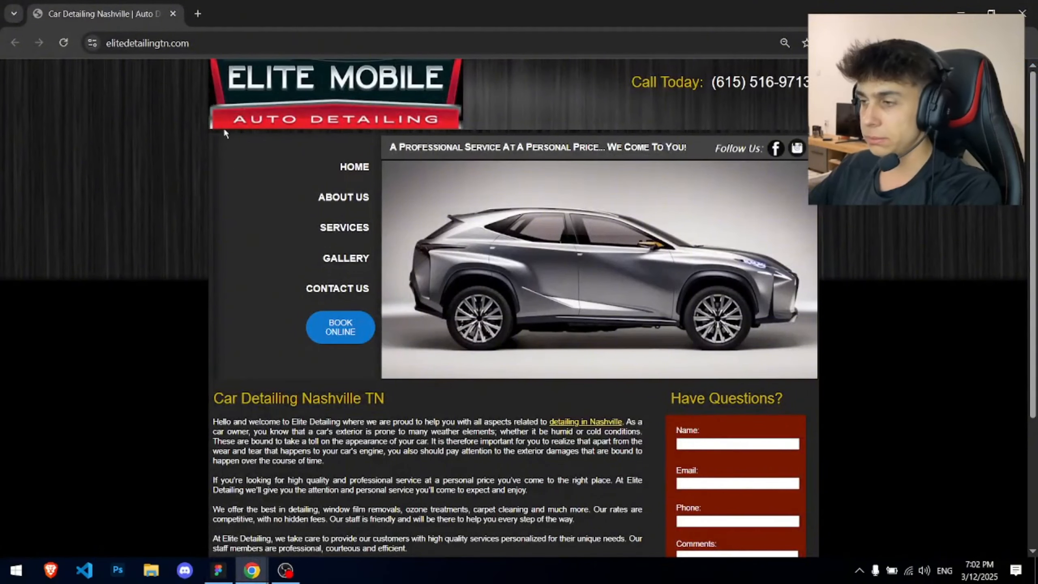
key(alt+Tab)
- Create an 'Auto' text layer and a duplicated 'Detailing' text just below it
key(t)
click(325, 250)
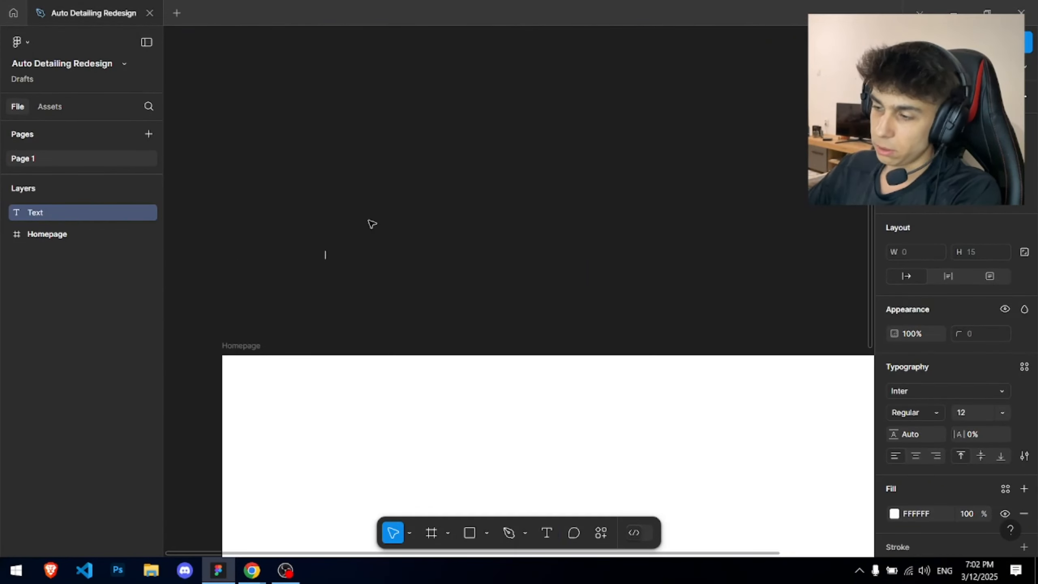
text(Auto)
key(Escape)
scroll(303, 354, up, 5)
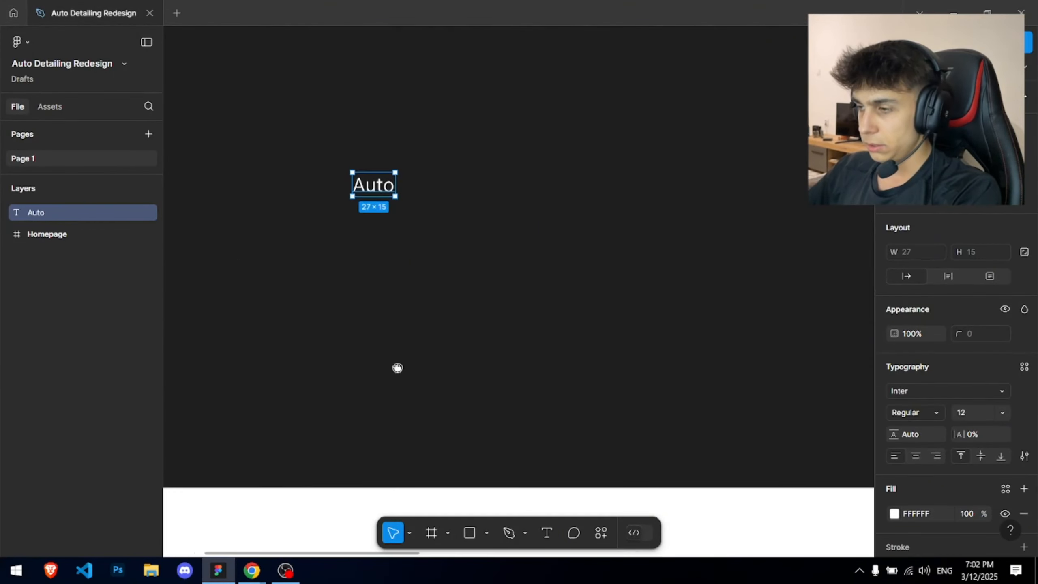
drag(398, 367, 397, 395)
drag(373, 213, 374, 237)
double_click(378, 238)
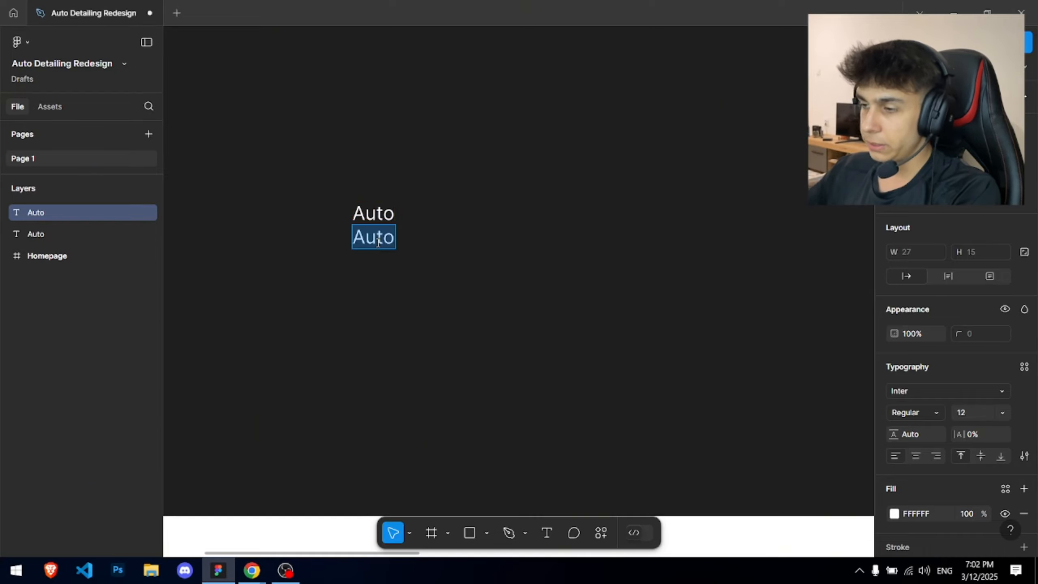
key(Right)
key(BackSpace)
key(BackSpace)
key(BackSpace)
key(BackSpace)
text(Detail)
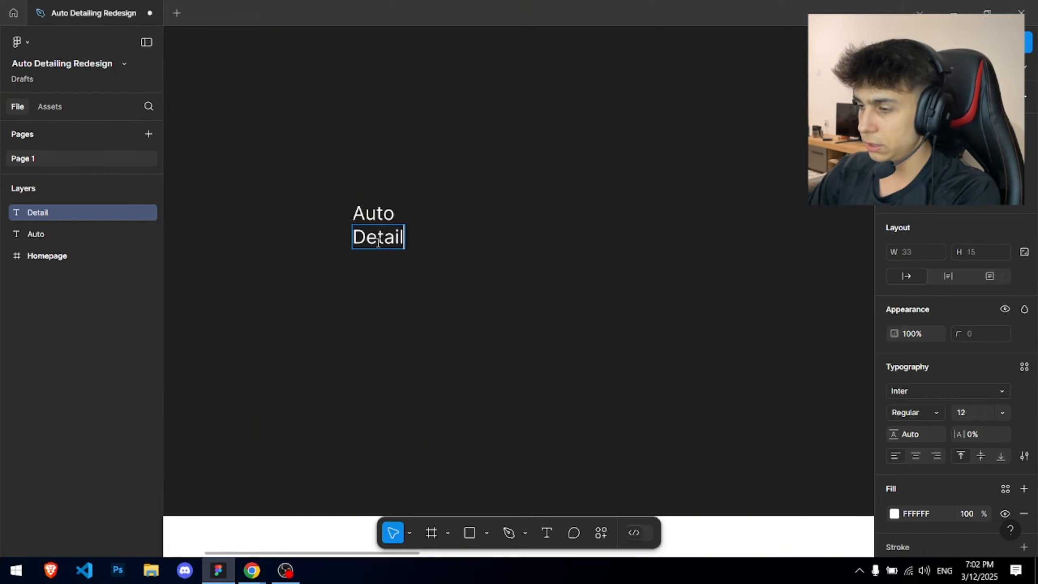
text(ing)
key(Escape)
- Enlarge Auto to size 20, then 23, and align it above Detailing
scroll(378, 242, up, 8)
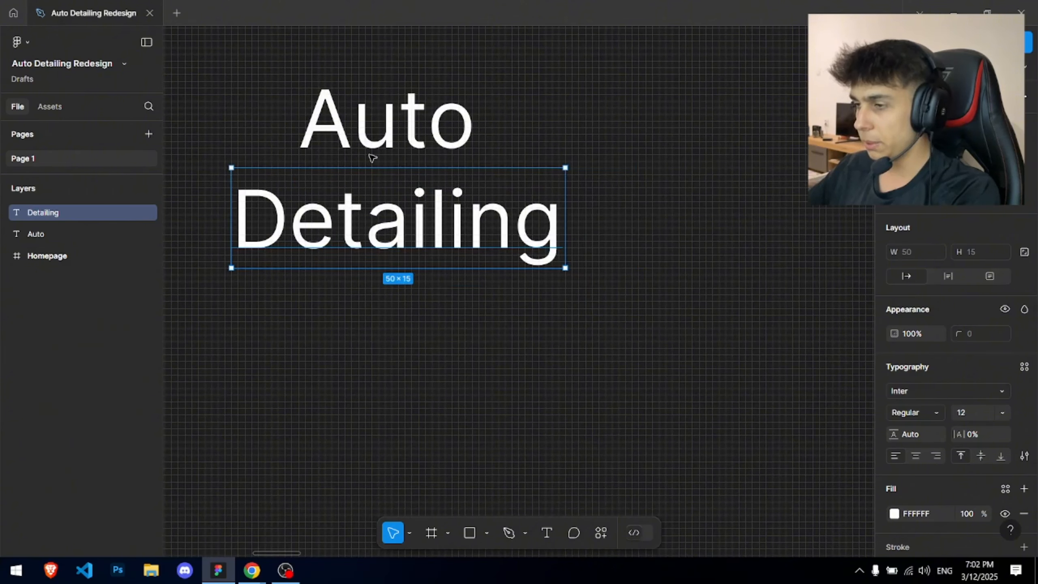
click(372, 157)
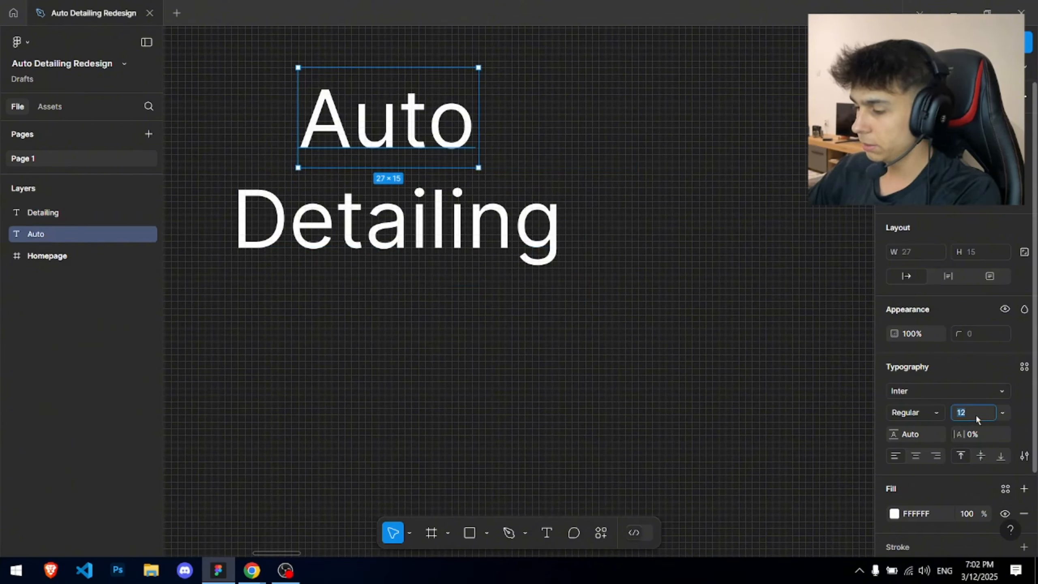
text(20)
key(Return)
drag(500, 148, 446, 119)
drag(367, 107, 365, 105)
key(Up)
key(Up)
key(Up)
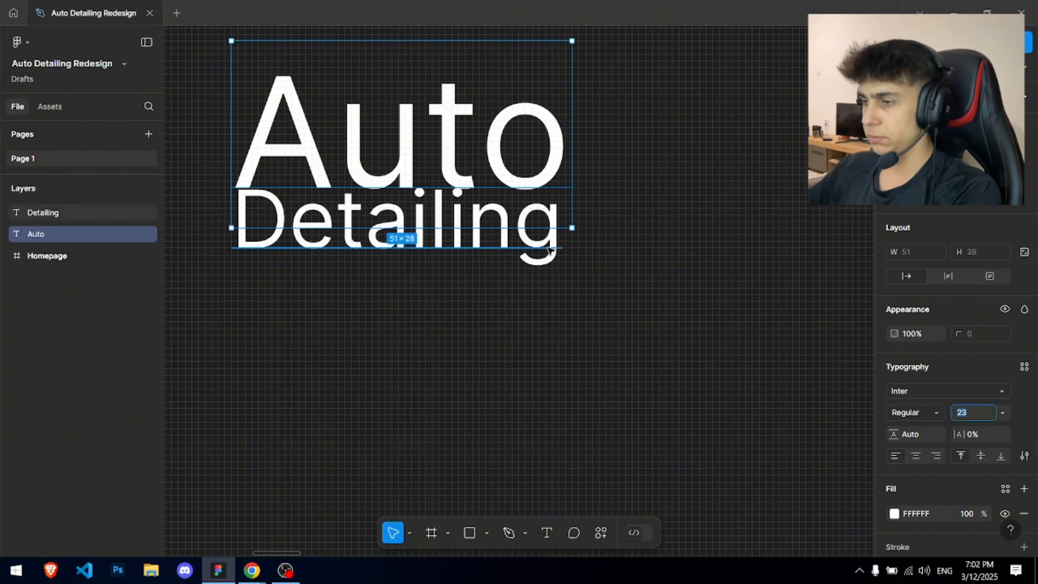
scroll(533, 247, up, 2)
click(514, 262)
scroll(527, 192, up, 4)
scroll(535, 156, down, 5)
drag(538, 159, 629, 220)
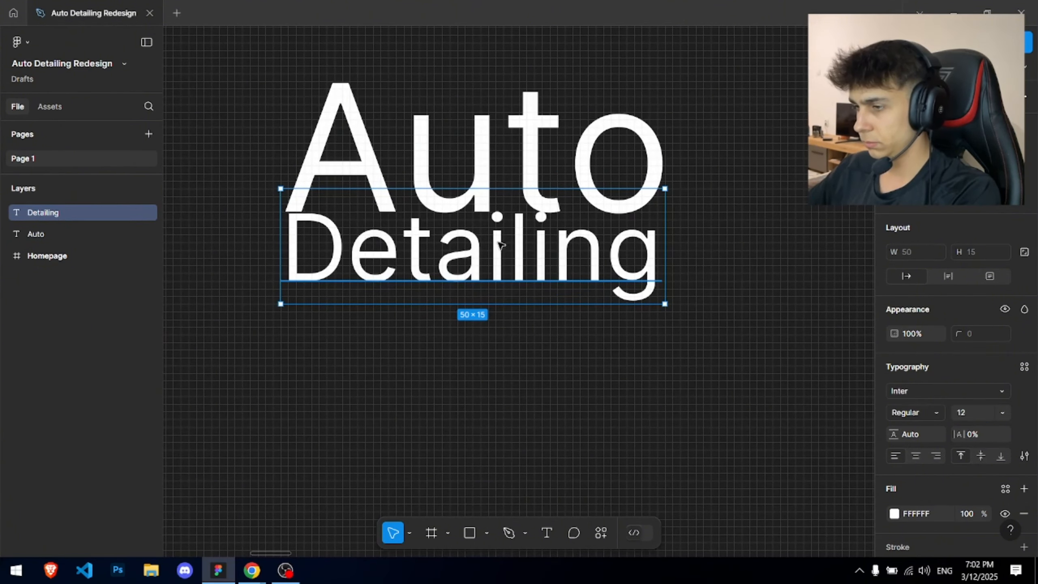
drag(496, 242, 497, 250)
- Make Auto Extra Bold at 20.5 and tuck Detailing tight beneath it
click(496, 126)
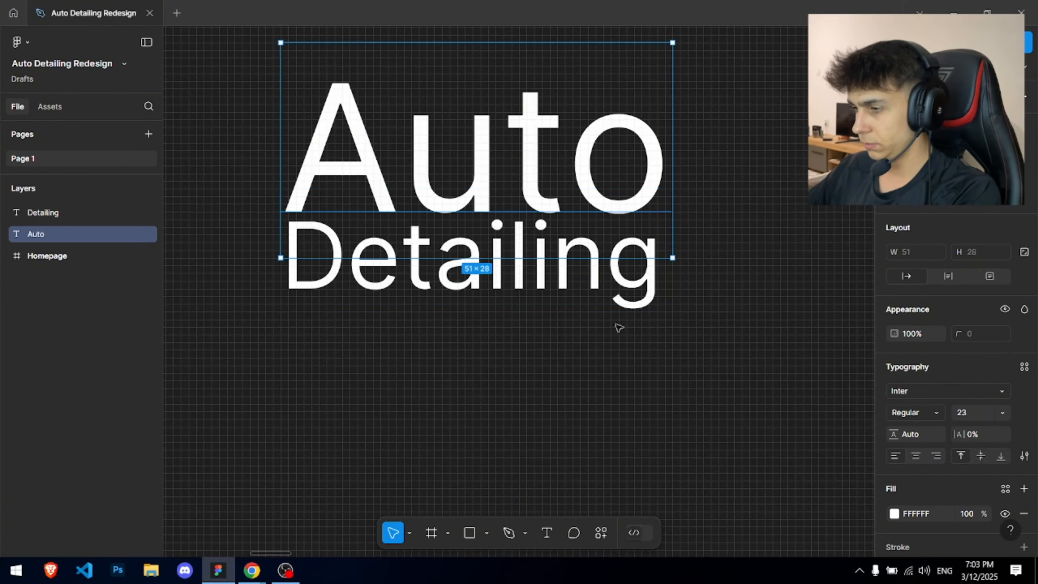
click(967, 412)
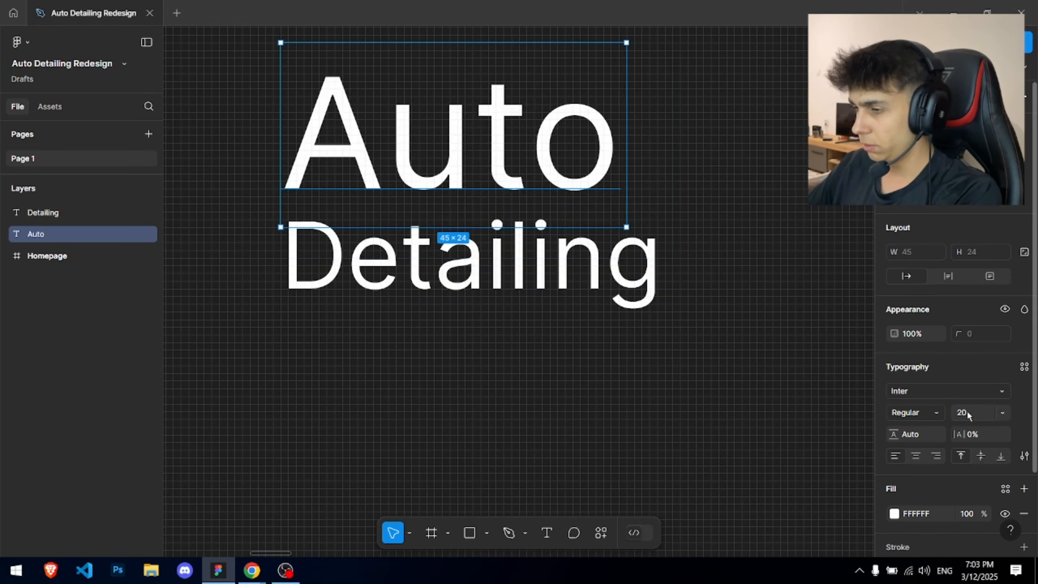
click(924, 412)
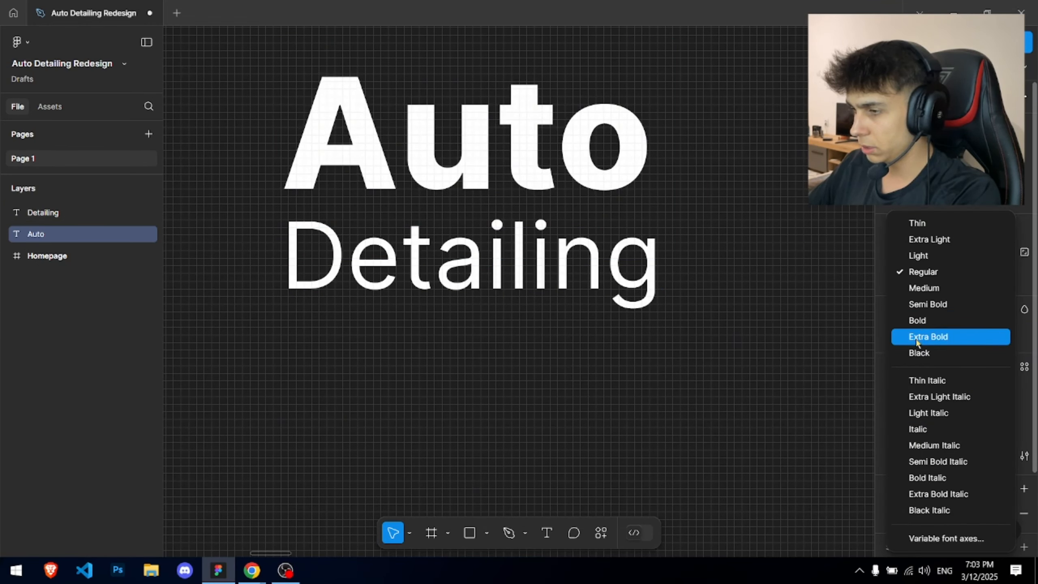
click(927, 336)
drag(437, 105, 433, 127)
scroll(652, 236, up, 3)
click(976, 414)
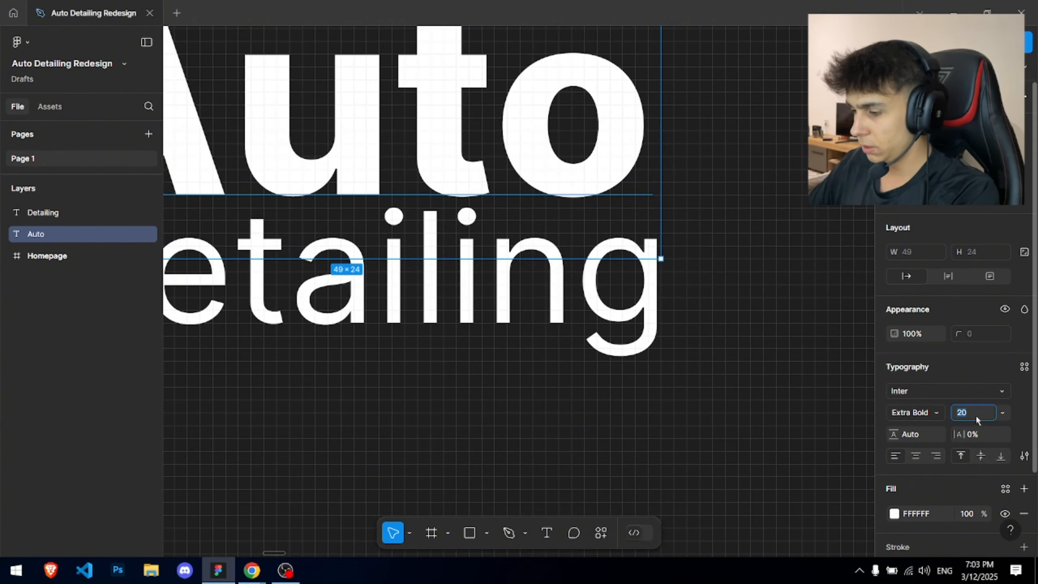
text(20)
key(Return)
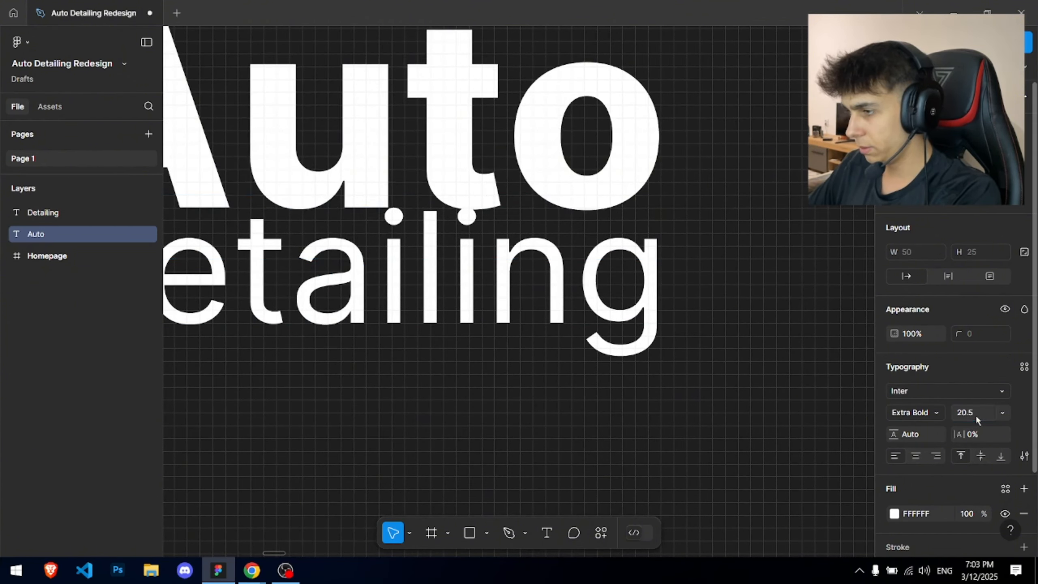
scroll(722, 399, down, 5)
click(736, 420)
drag(683, 355, 472, 303)
scroll(437, 302, up, 5)
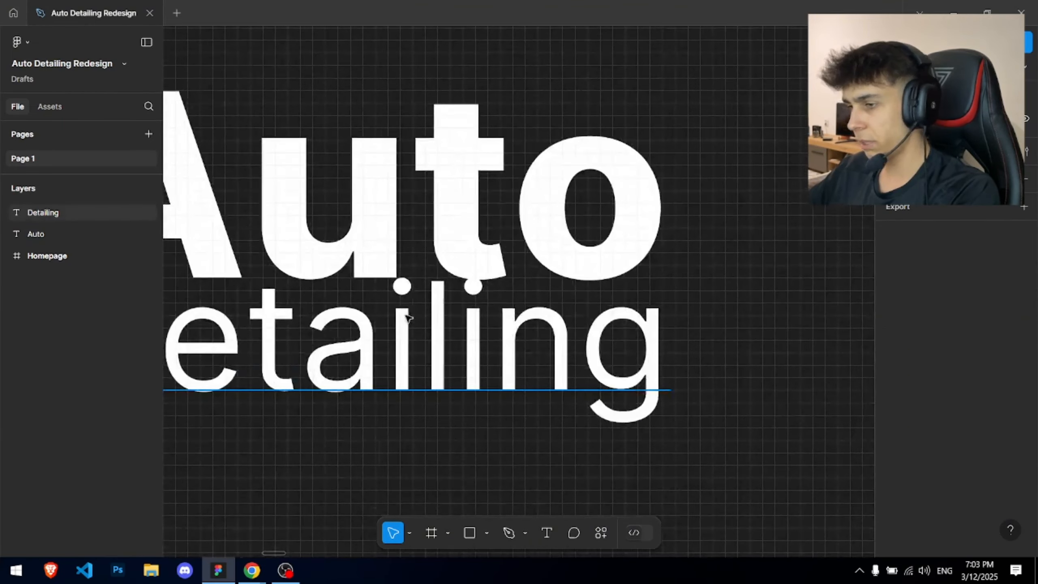
drag(405, 314, 407, 304)
- Select both Auto and Detailing text layers and group them as Group 1
scroll(408, 307, down, 5)
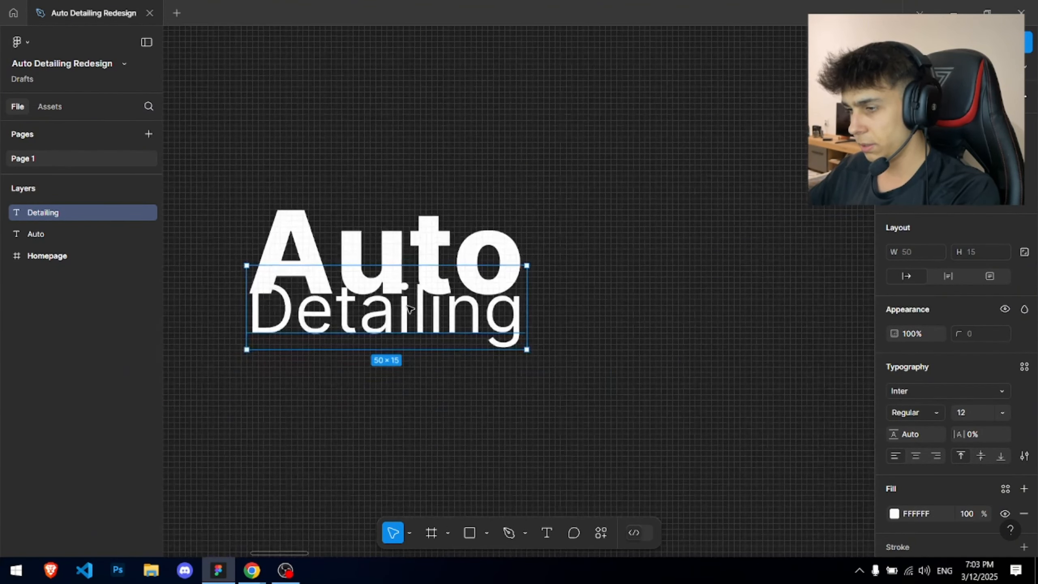
scroll(360, 318, up, 3)
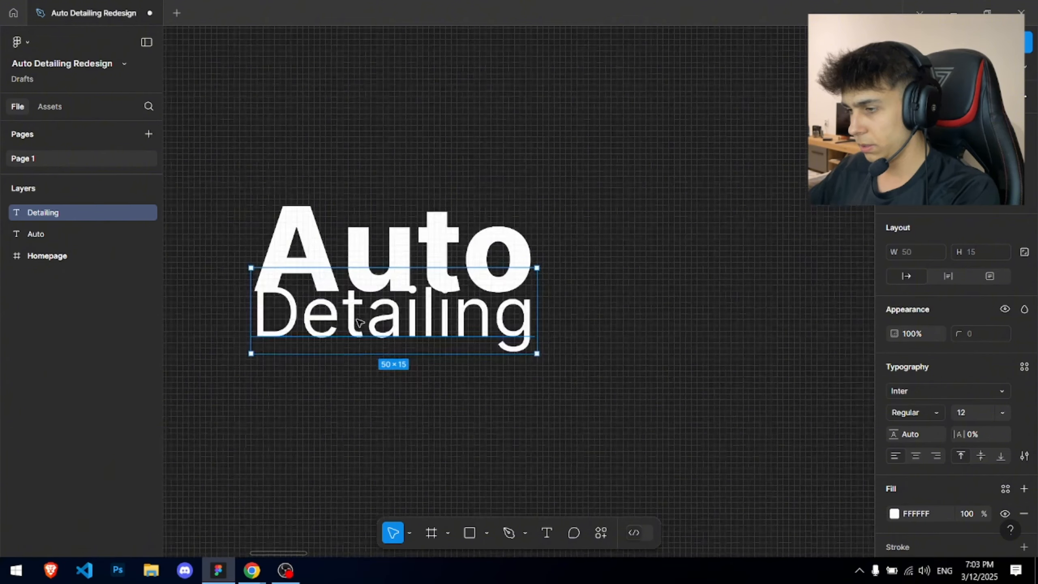
click(384, 167)
scroll(385, 153, down, 8)
click(535, 181)
scroll(538, 184, up, 3)
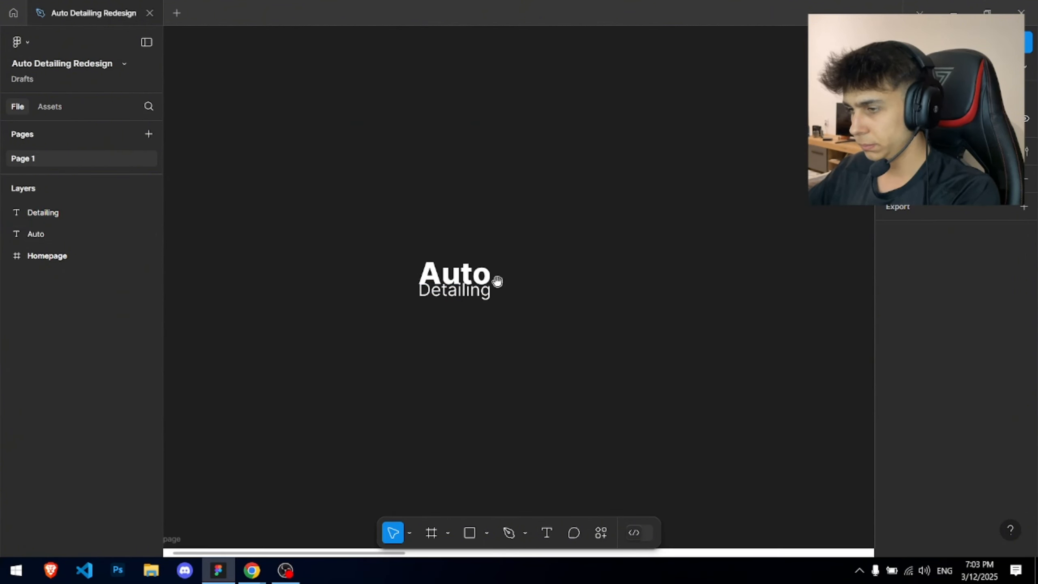
drag(368, 240, 562, 348)
key(ctrl+g)
- Drag the Auto Detailing group to sit just above the Homepage frame
click(363, 186)
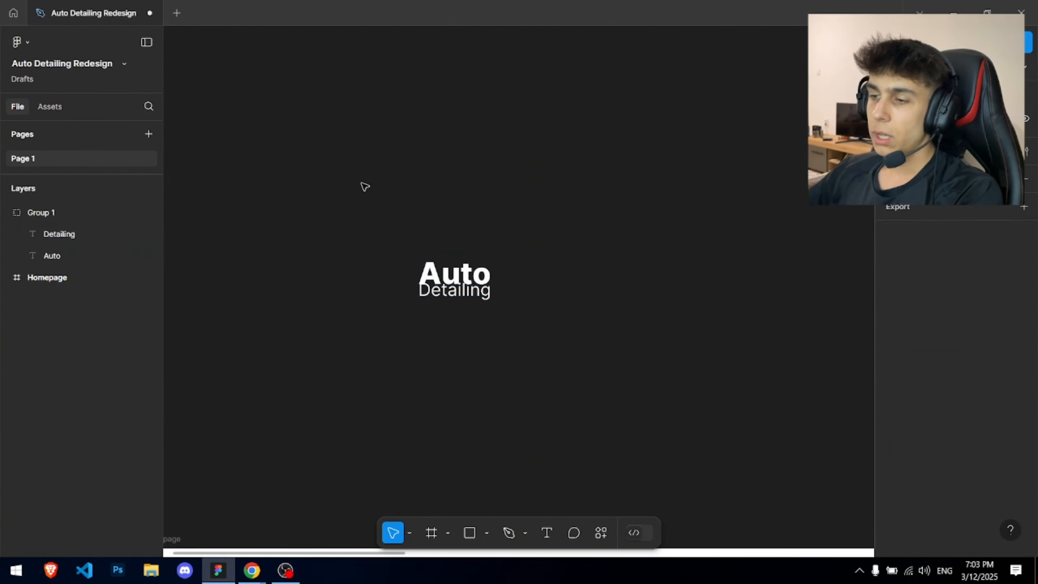
drag(446, 222, 451, 221)
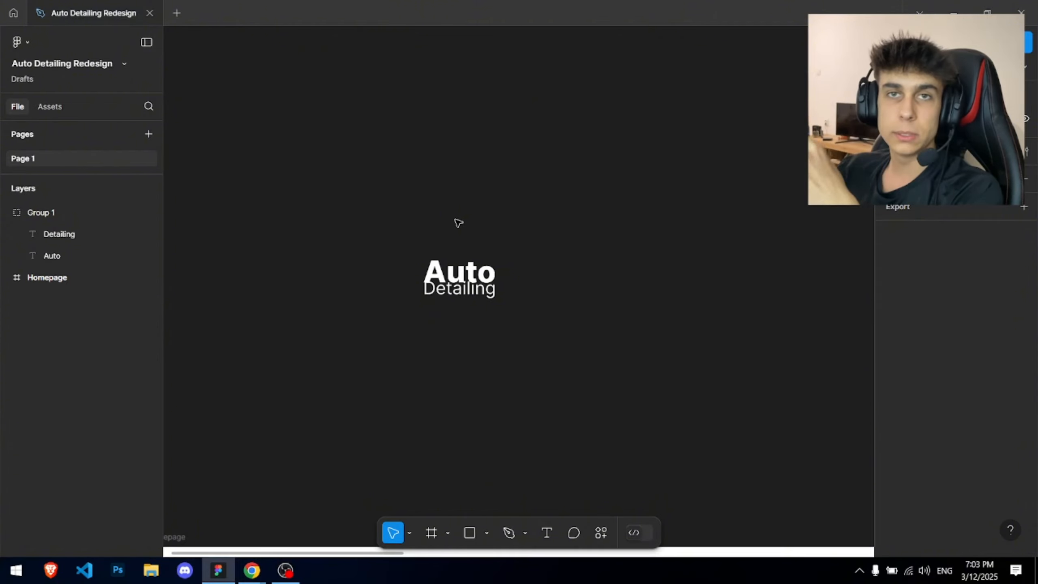
scroll(458, 223, down, 5)
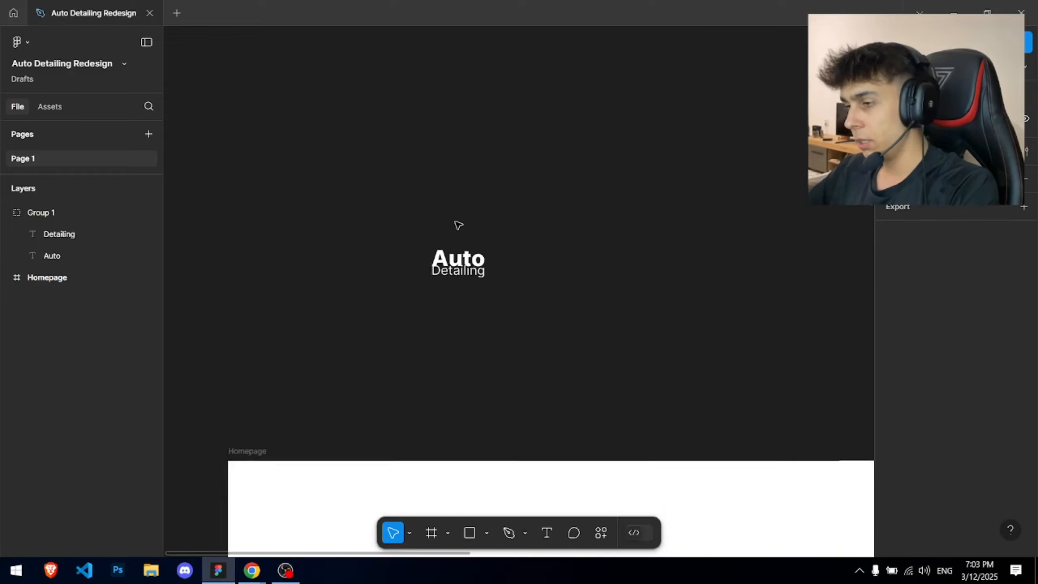
scroll(406, 286, down, 5)
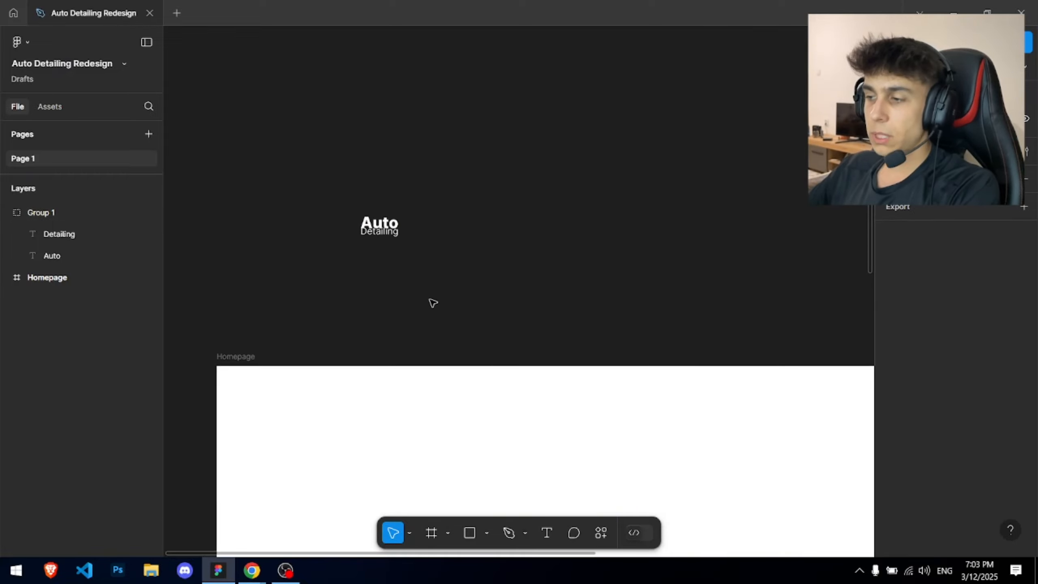
click(398, 130)
drag(399, 130, 332, 218)
- Go to the Pexels website and search for 'auto' photos
click(391, 204)
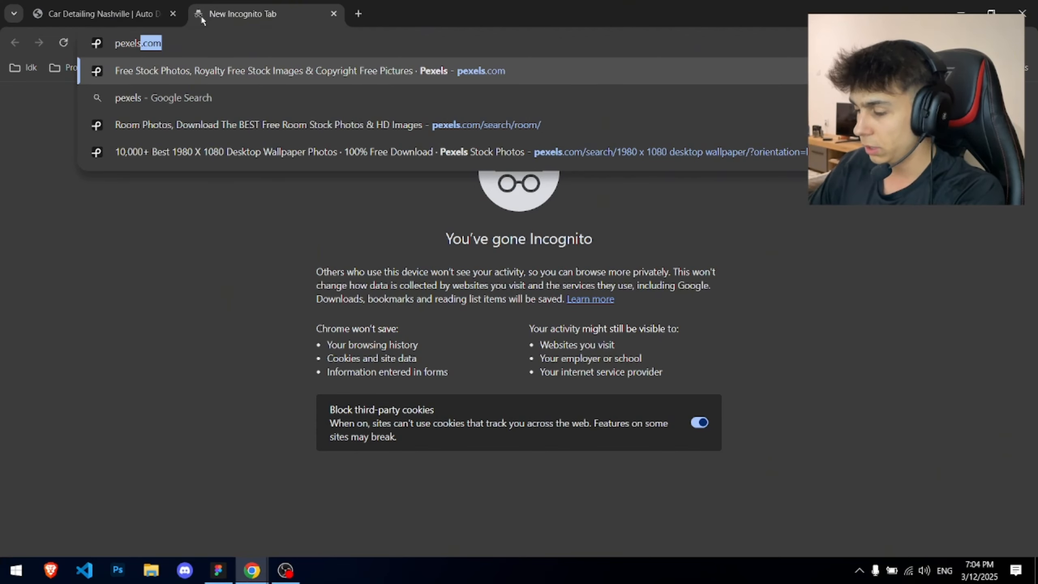
key(Return)
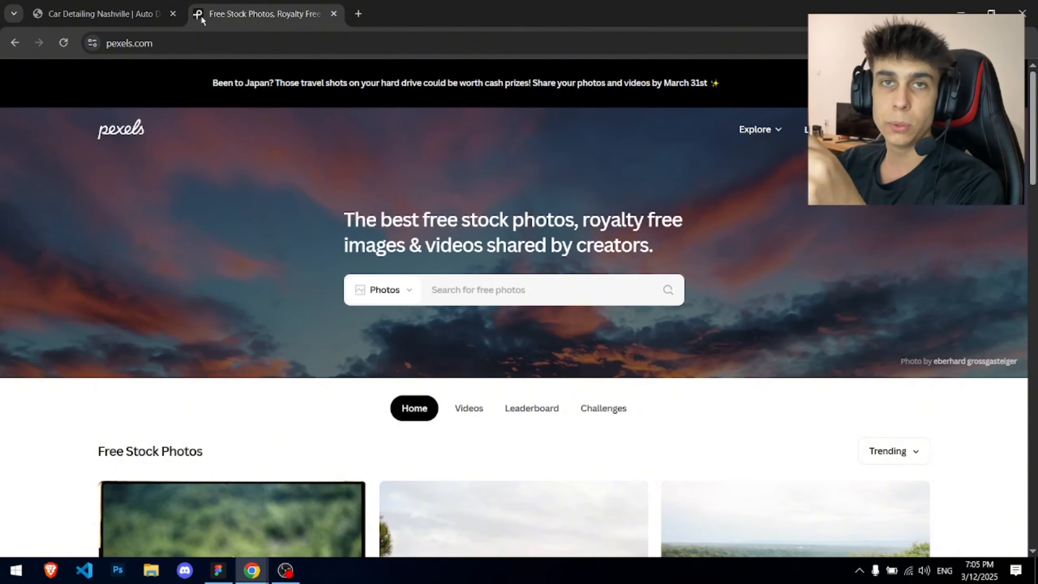
click(437, 289)
text(auto detailing)
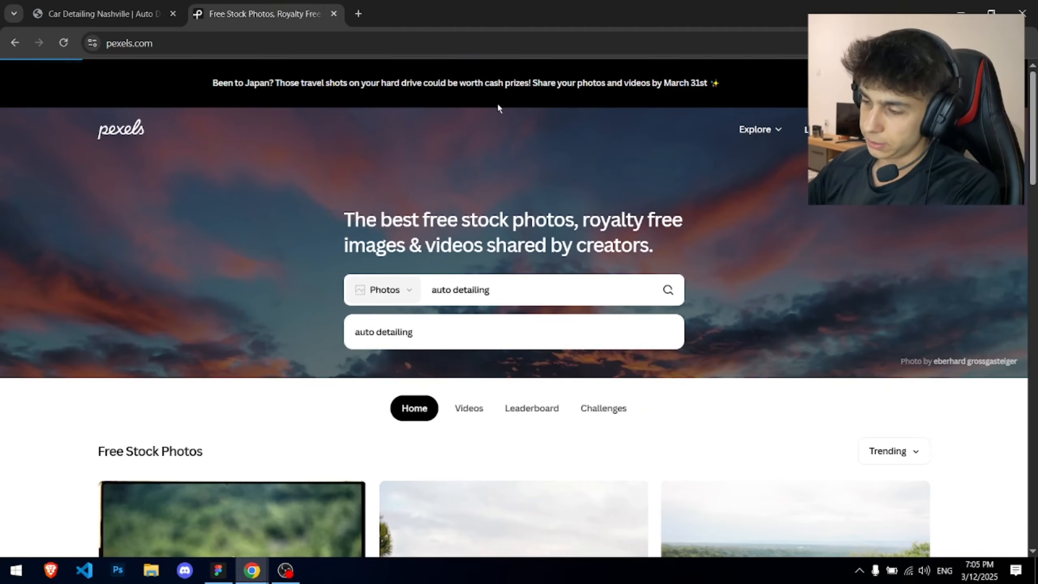
key(Return)
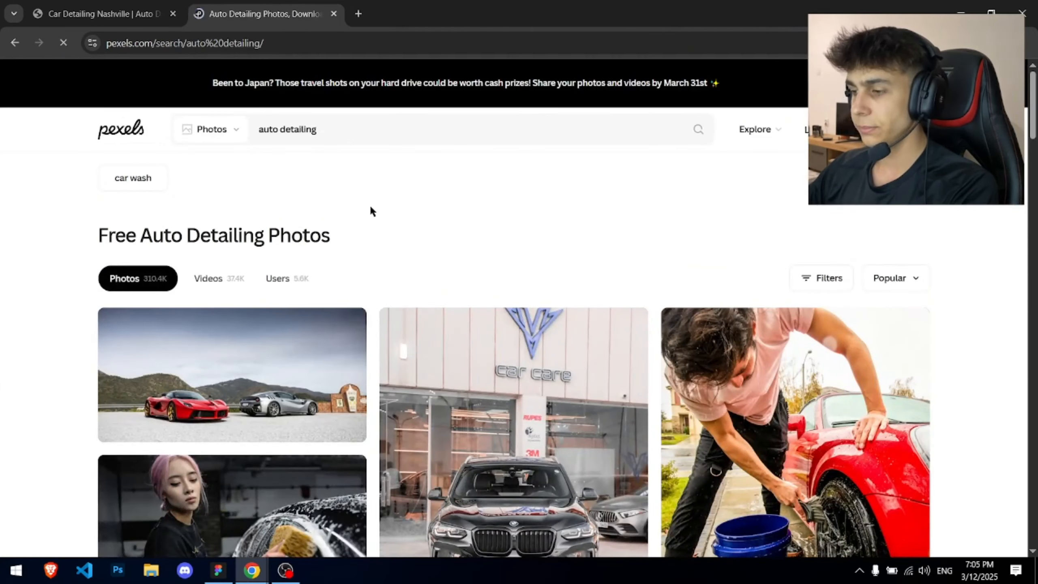
- Filter the Pexels search results to horizontal-orientation photos only
scroll(369, 209, down, 7)
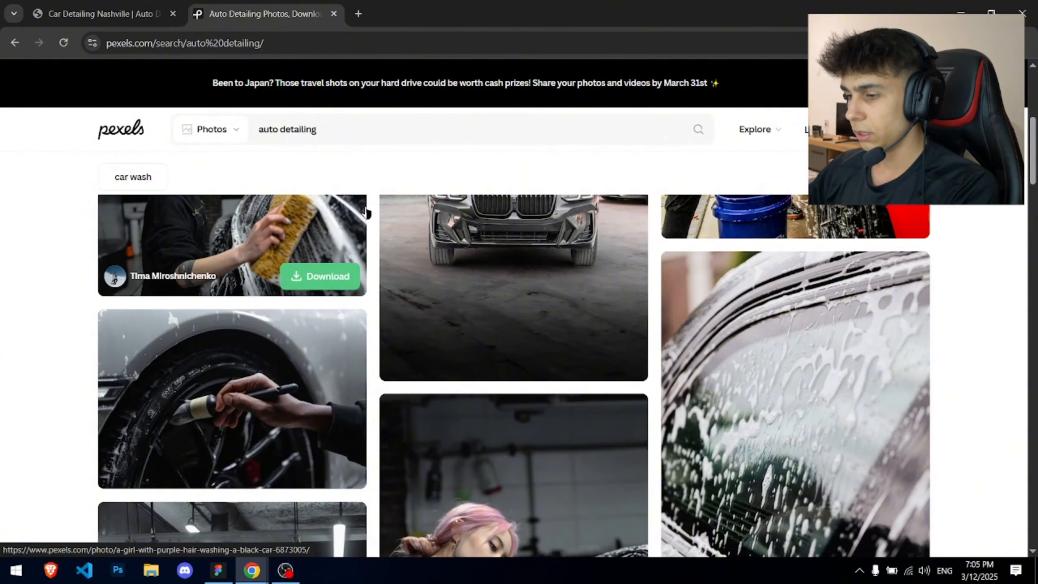
scroll(366, 211, down, 10)
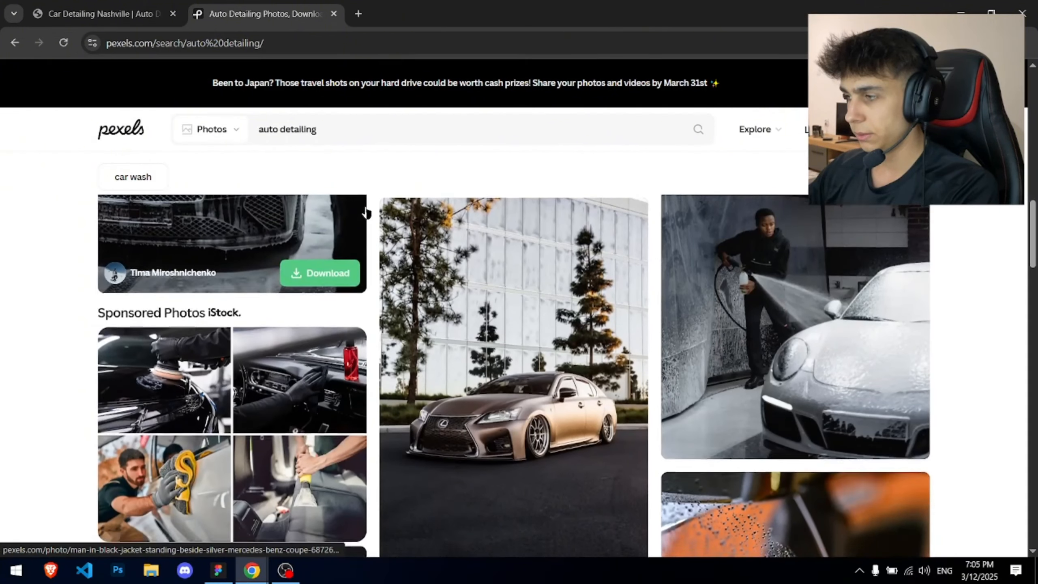
scroll(367, 212, down, 3)
scroll(561, 210, down, 12)
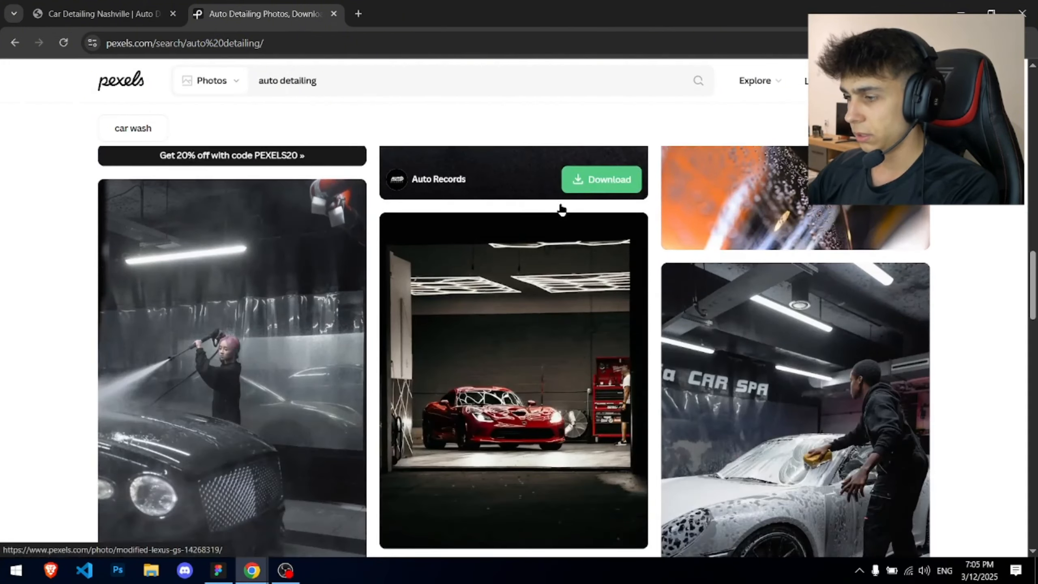
scroll(561, 209, up, 20)
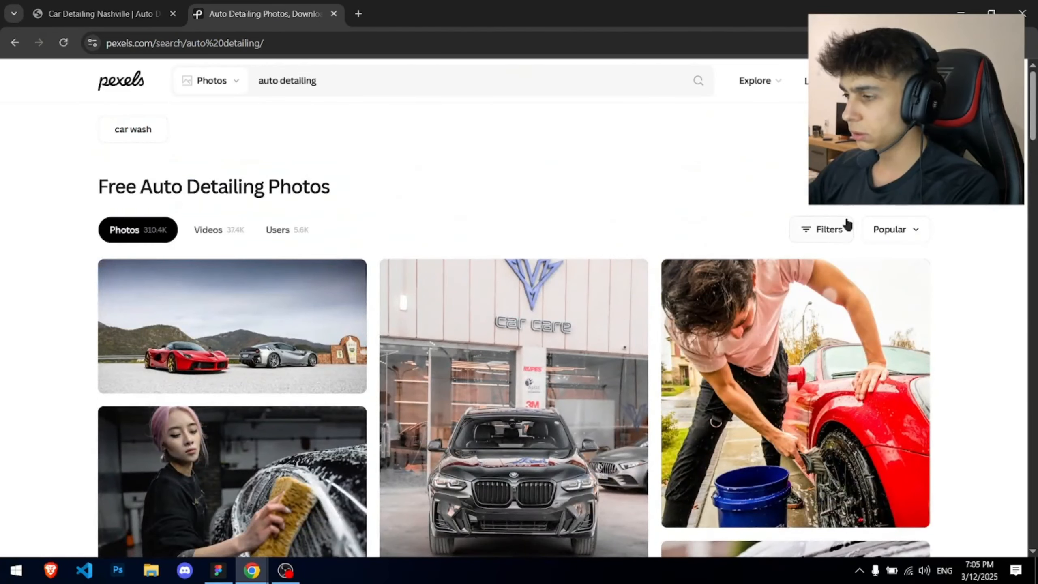
click(876, 228)
click(843, 231)
click(298, 283)
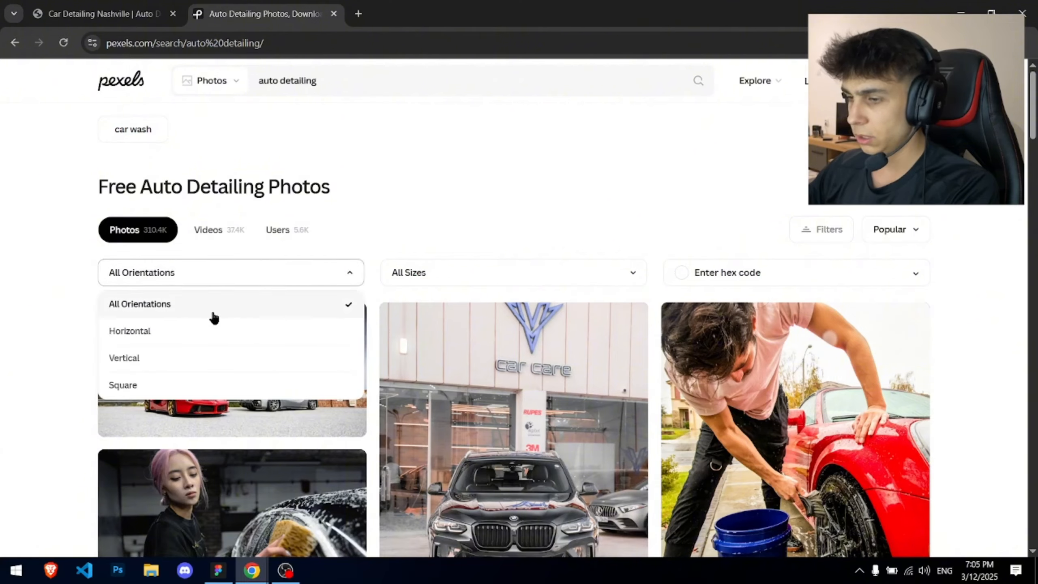
click(182, 332)
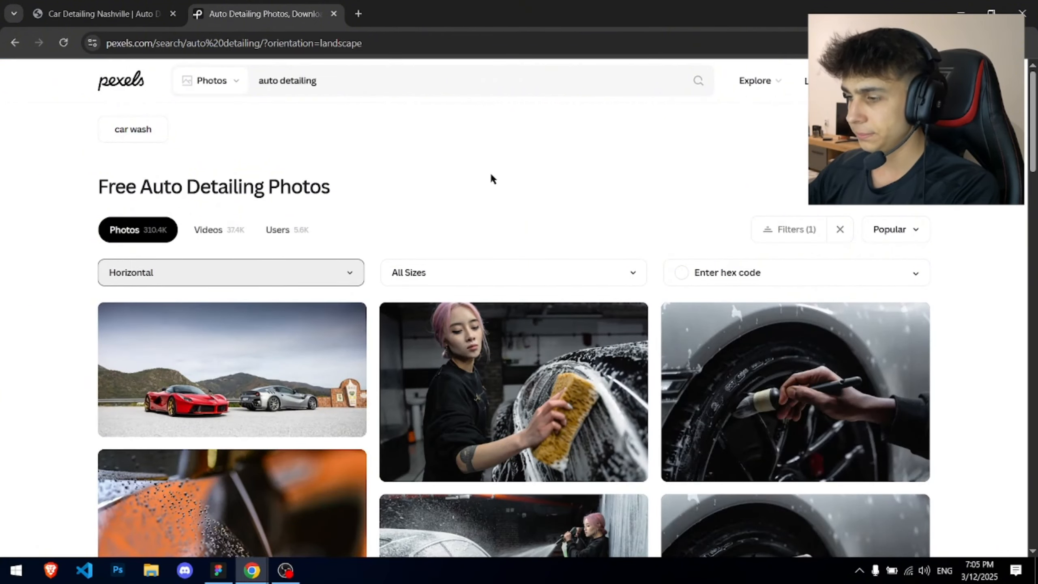
- Open the red vintage car parked in front of a store photo, then return to the Elite Mobile homepage tab
scroll(491, 173, down, 15)
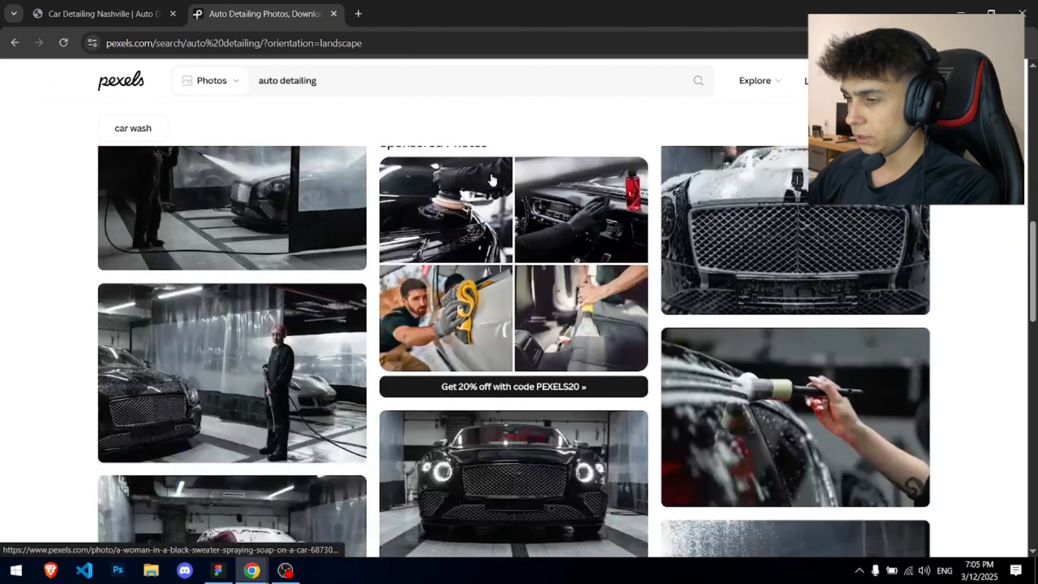
scroll(491, 179, down, 15)
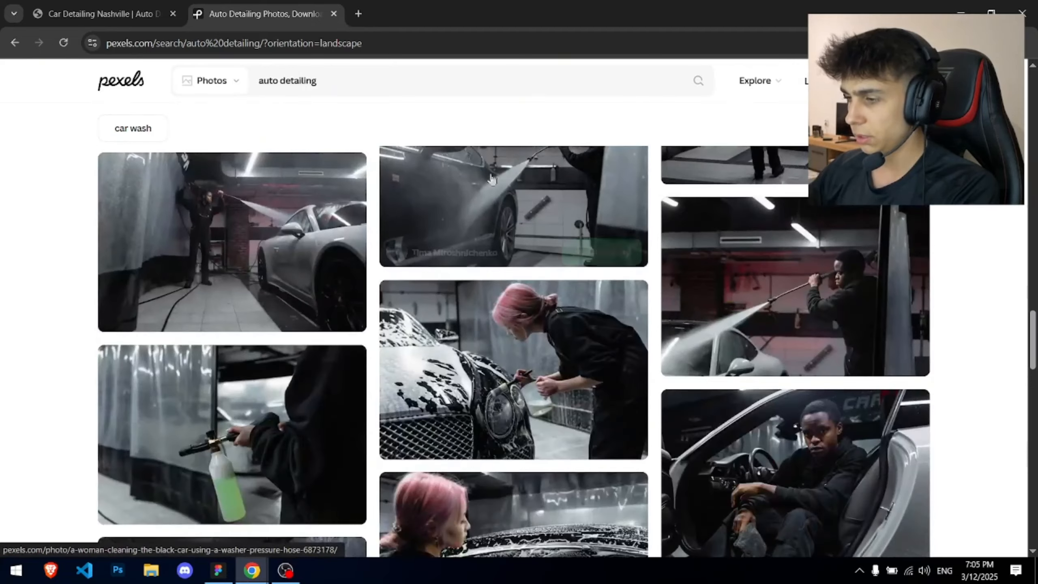
scroll(492, 180, down, 10)
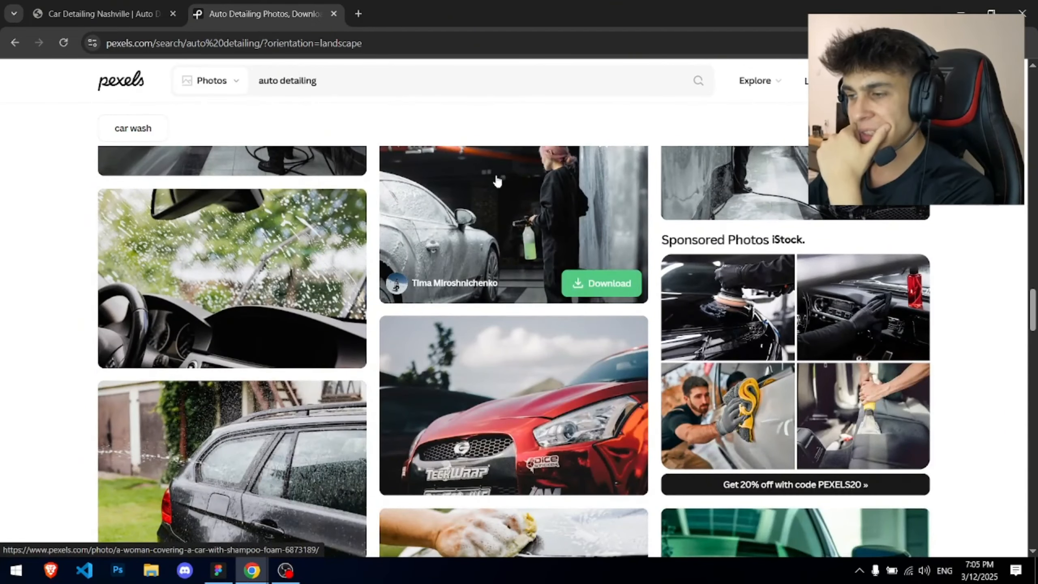
scroll(497, 181, down, 8)
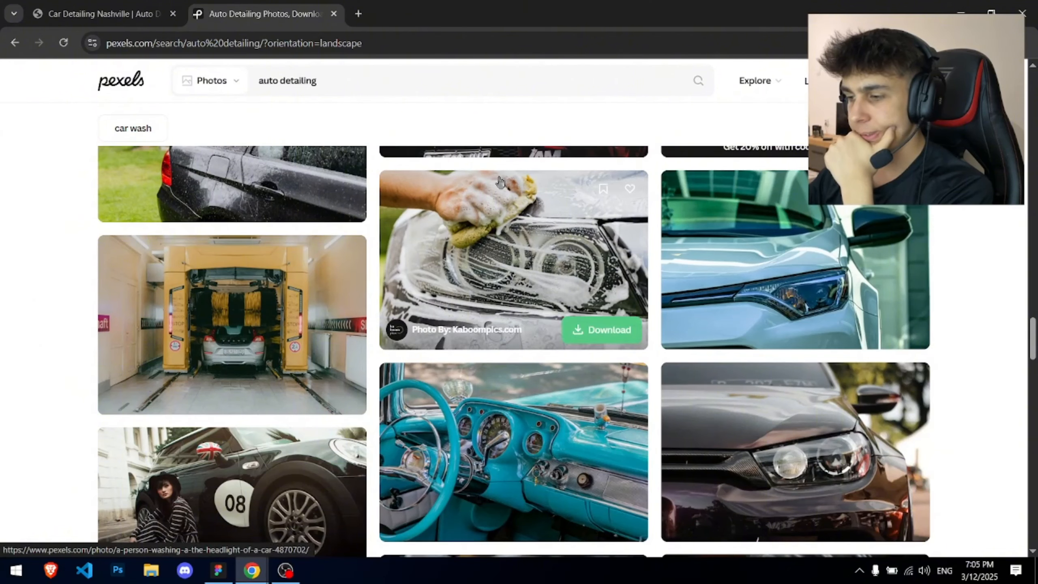
scroll(500, 181, down, 10)
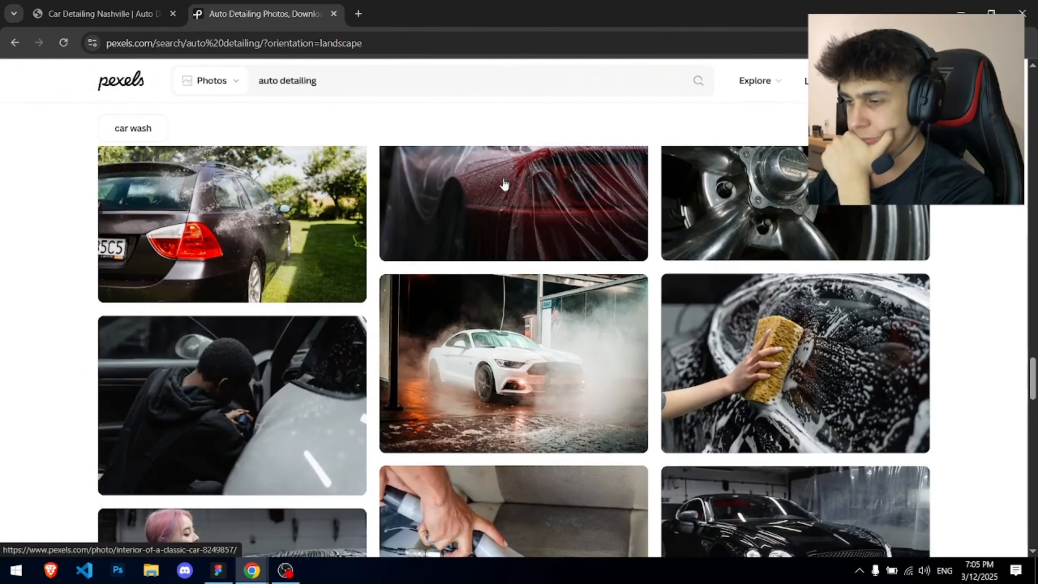
mouse_move(504, 184)
scroll(504, 184, down, 5)
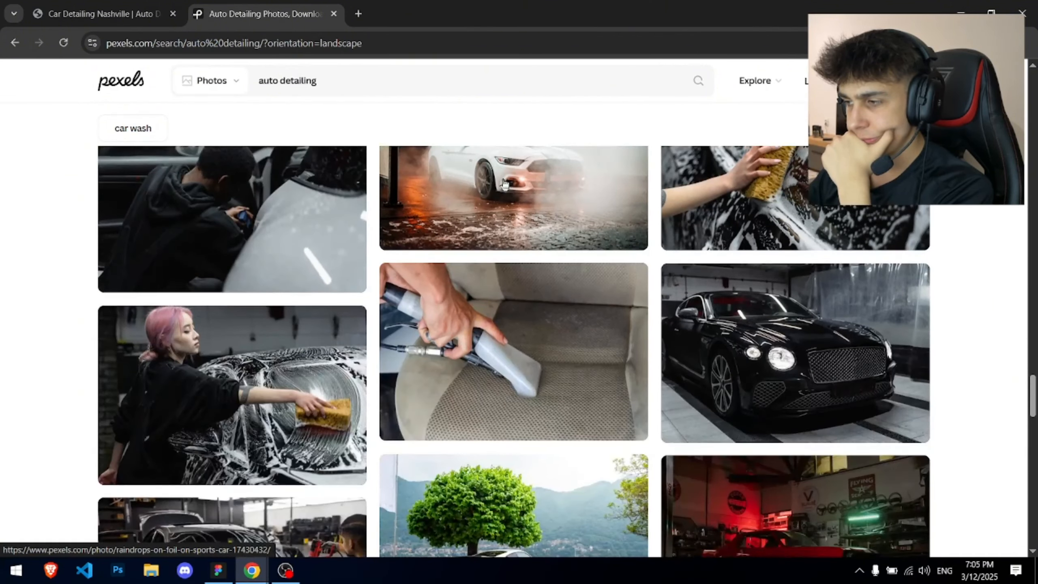
scroll(504, 184, up, 2)
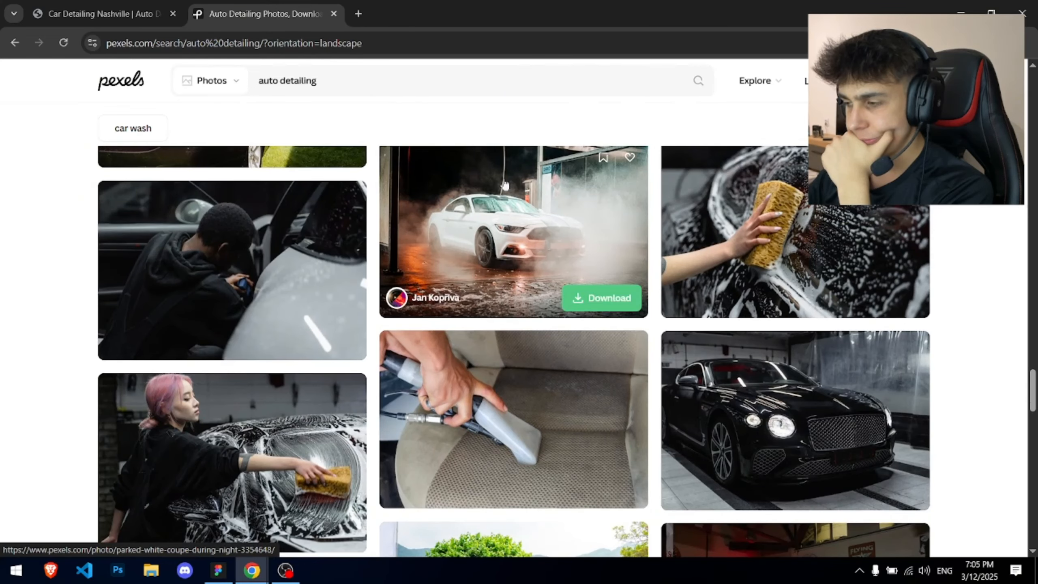
scroll(505, 184, down, 5)
scroll(506, 185, down, 4)
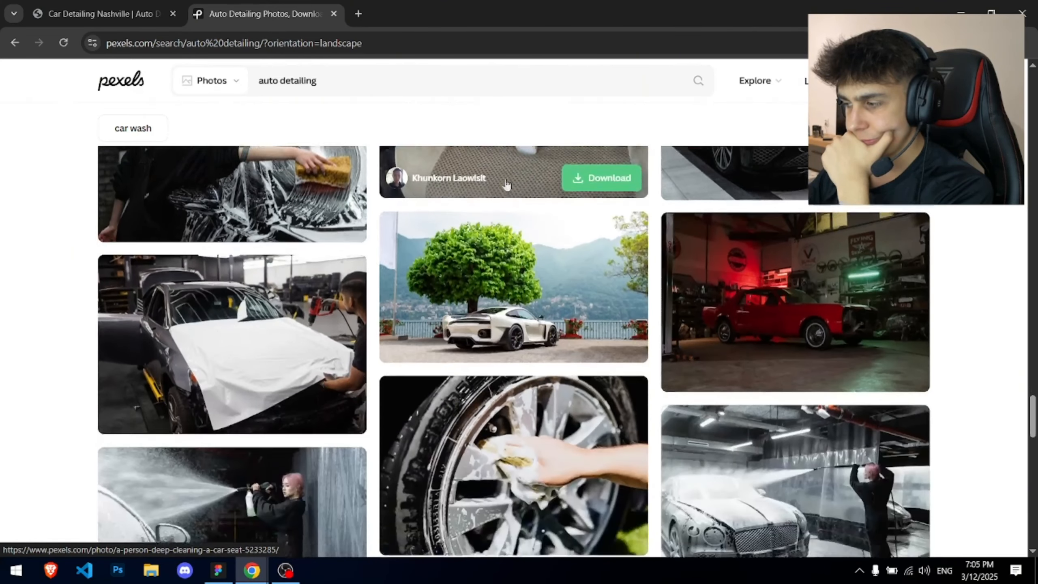
scroll(507, 185, down, 1)
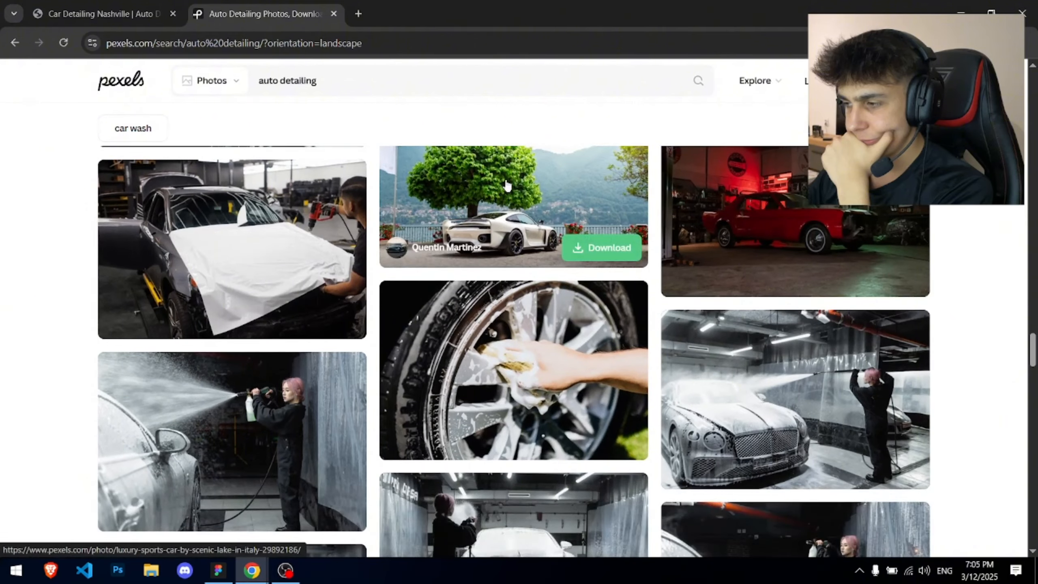
scroll(505, 184, up, 2)
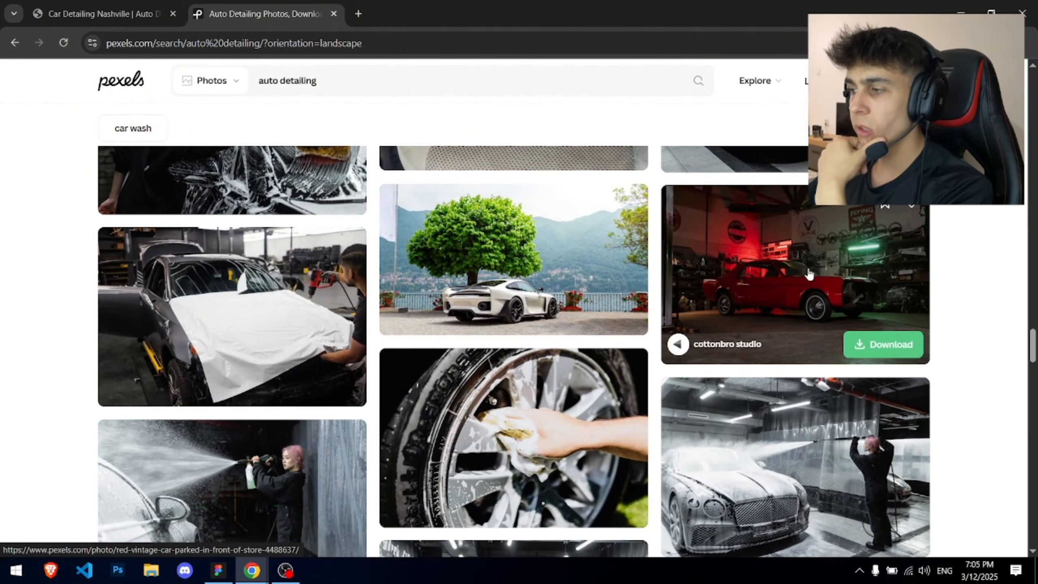
click(719, 286)
click(130, 5)
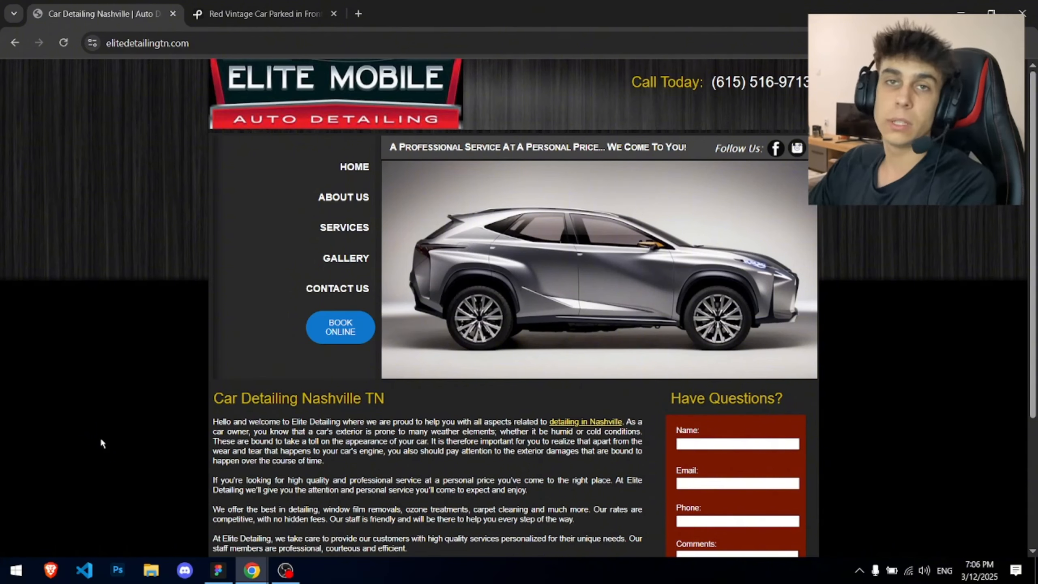
- In a new private tab, search for 'auto detailing template website'
click(358, 14)
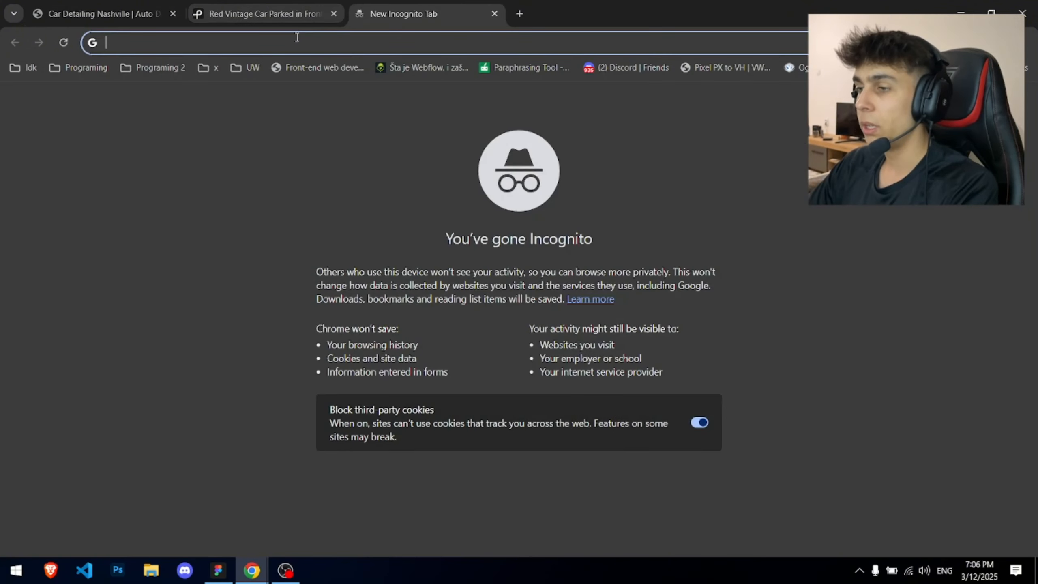
text(auto detailing template)
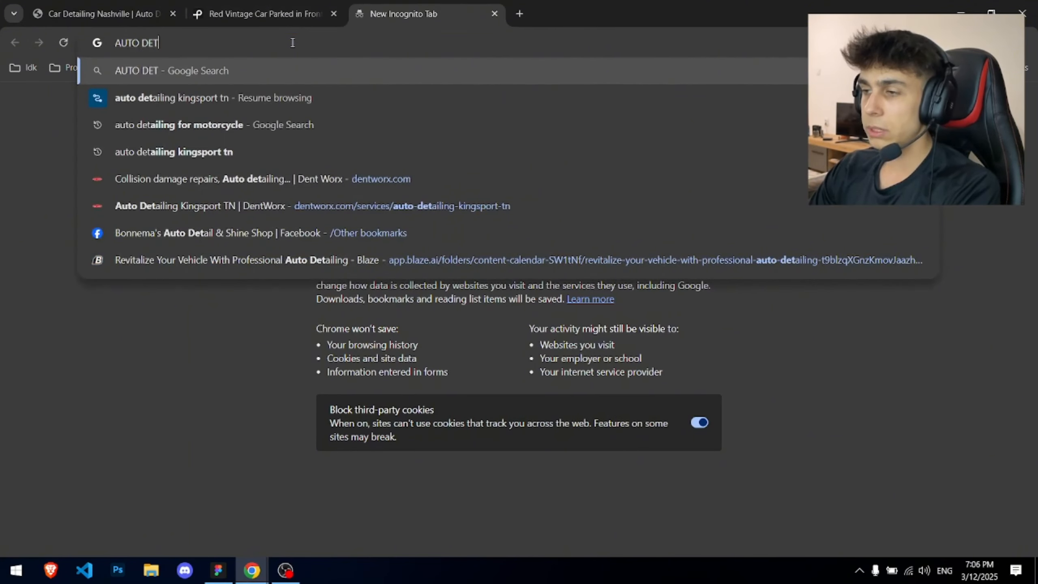
key(Return)
click(197, 77)
text(websitemplate)
key(Return)
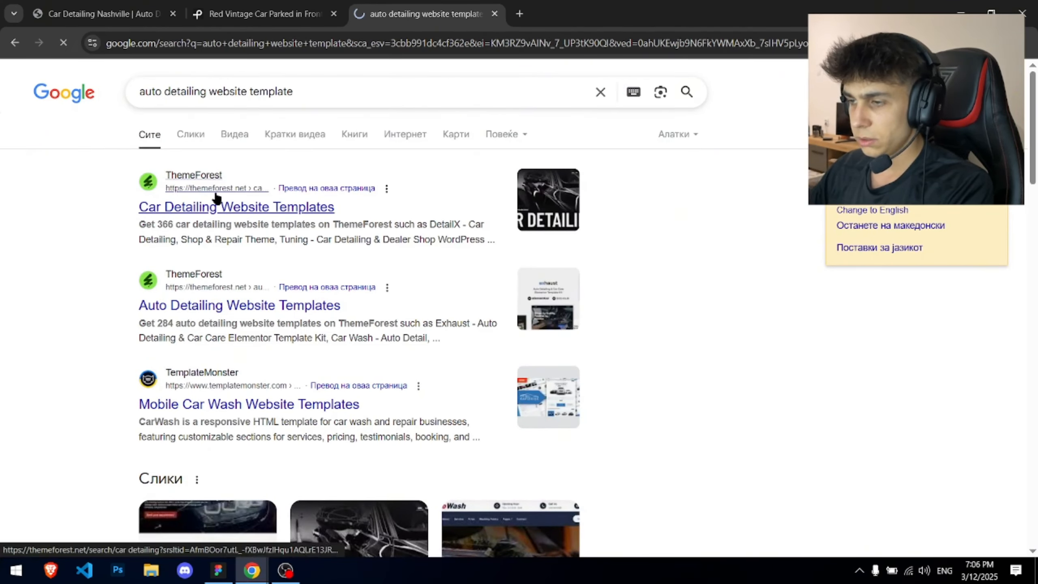
- Open Tuning, Waxy, Karoons and ShineMax live previews in background tabs, then view Tuning
scroll(326, 223, down, 5)
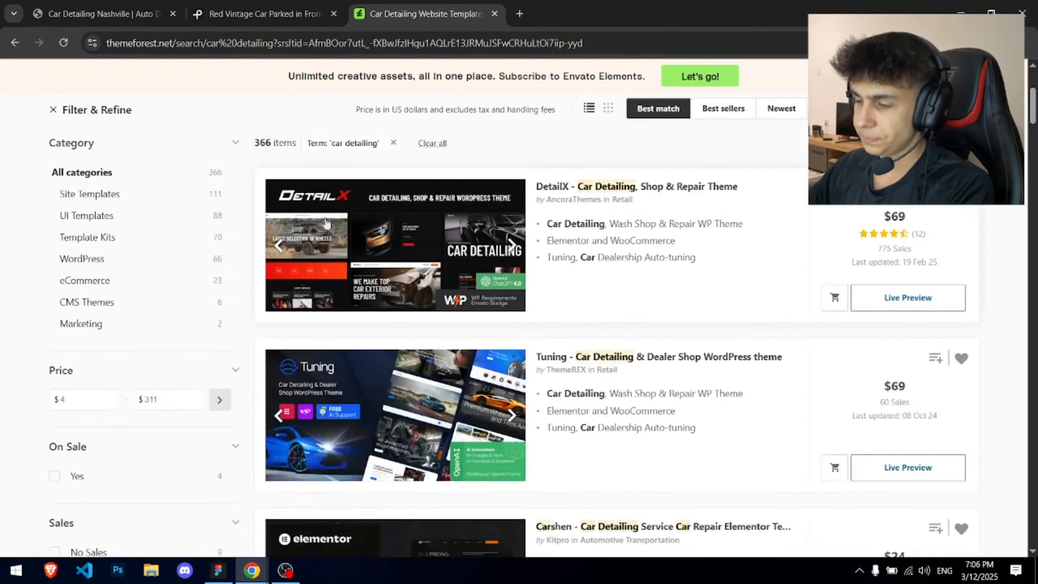
scroll(325, 223, down, 3)
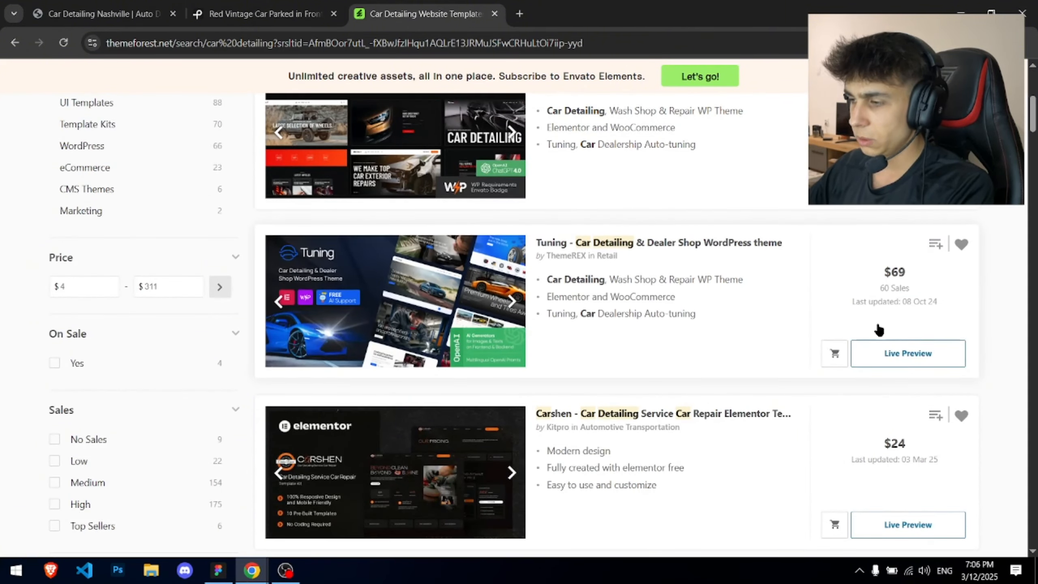
middle_click(908, 353)
scroll(531, 272, down, 6)
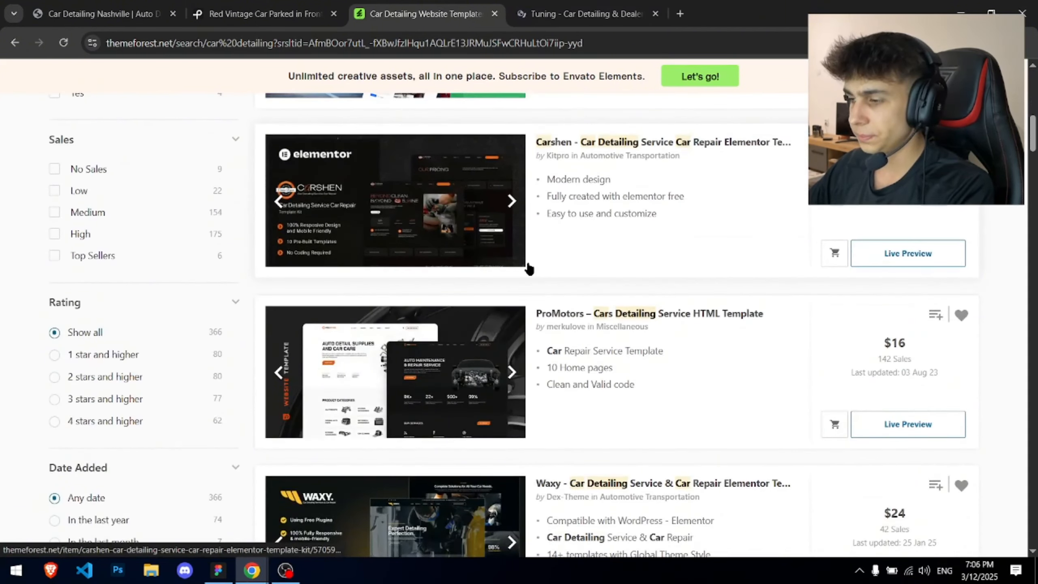
scroll(531, 270, down, 6)
scroll(529, 268, up, 2)
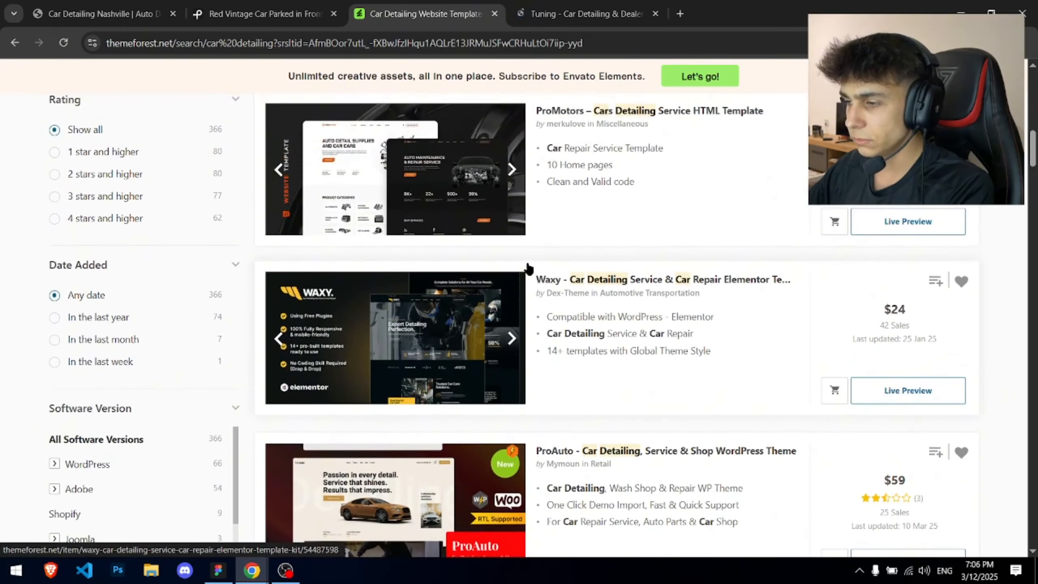
middle_click(925, 393)
scroll(584, 269, down, 9)
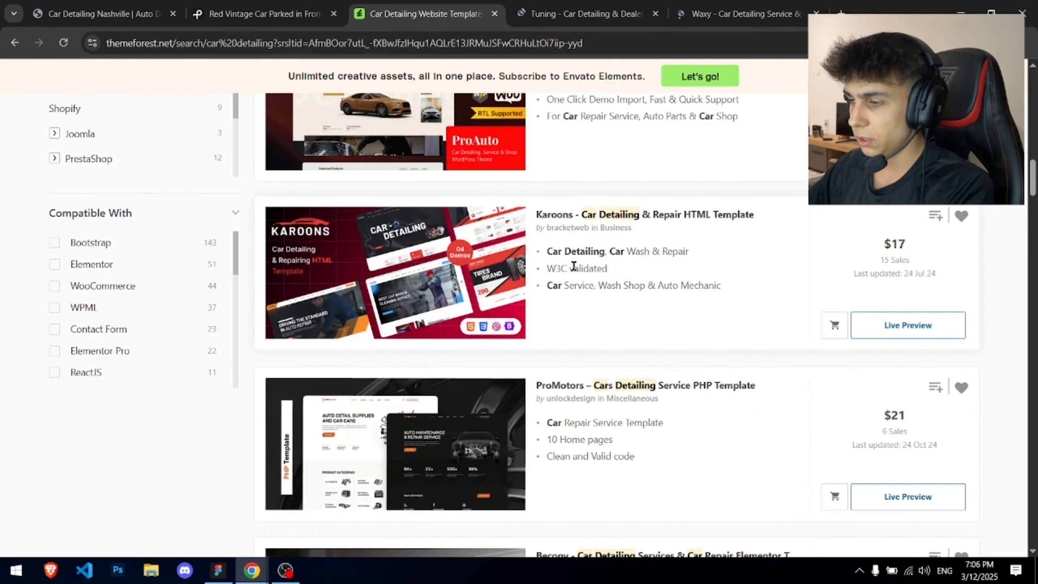
middle_click(919, 326)
scroll(661, 227, down, 18)
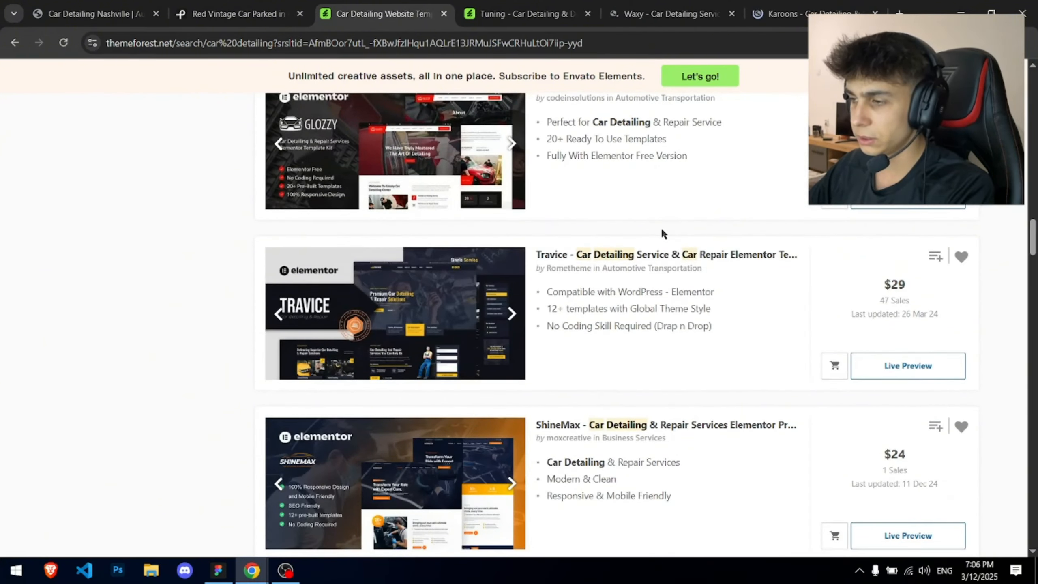
scroll(662, 233, down, 5)
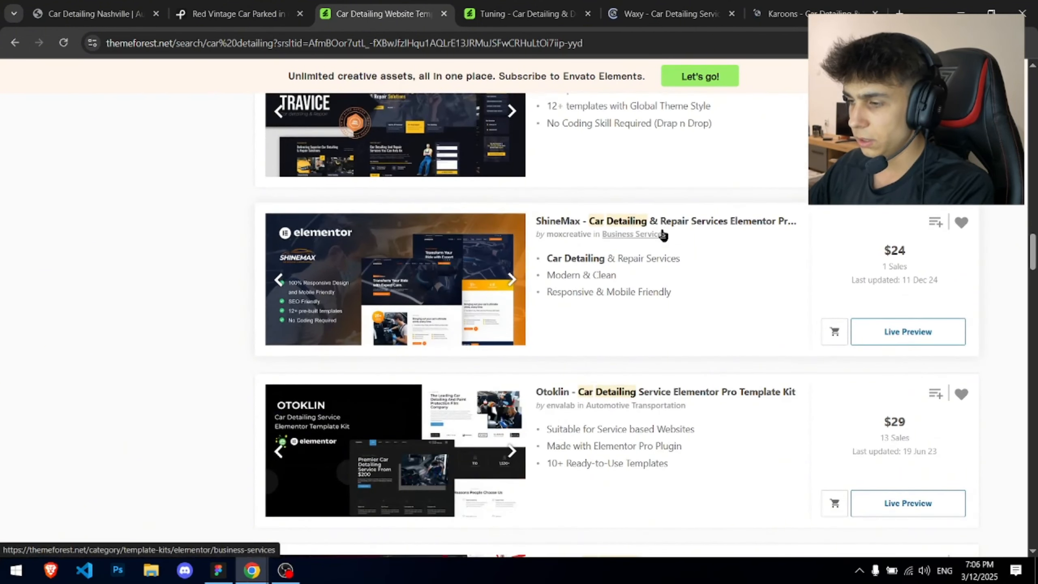
middle_click(934, 339)
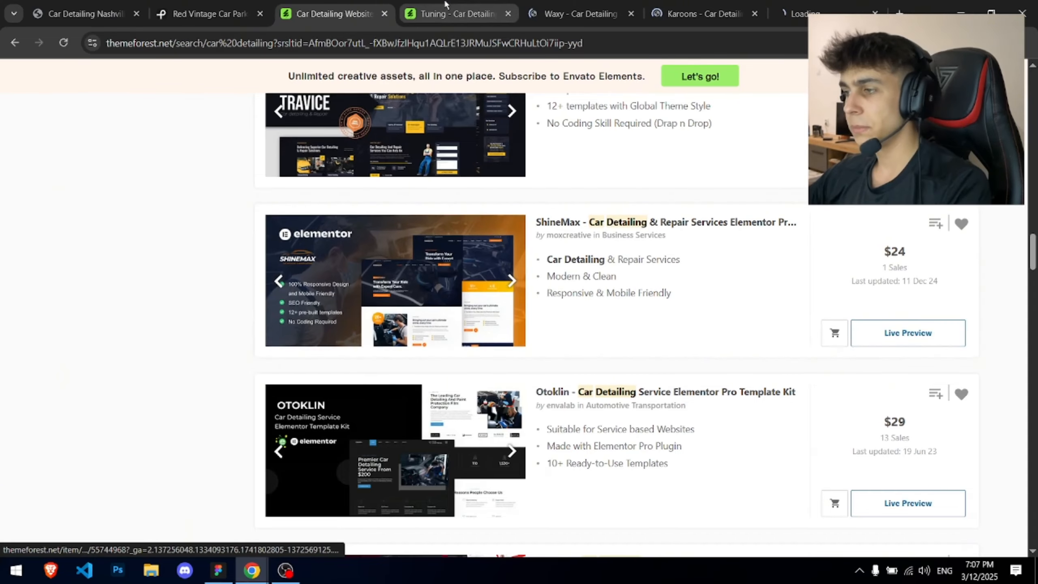
click(410, 13)
- Zoom out the Tuning preview and open its Car Detailing demo in a new tab
click(382, 14)
key(ctrl+minus)
key(ctrl+minus)
key(ctrl+minus)
key(ctrl+minus)
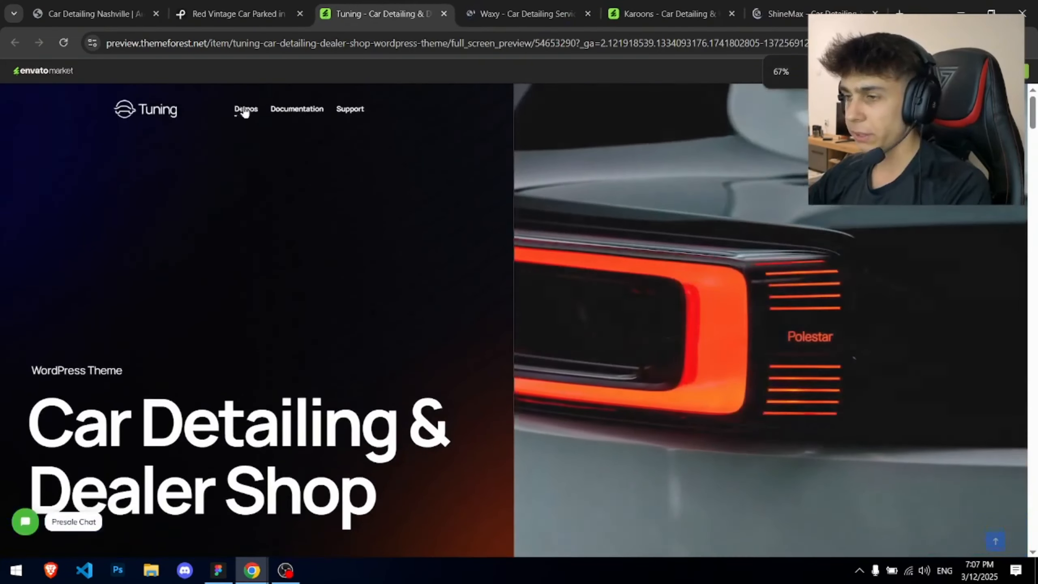
click(245, 110)
scroll(194, 257, down, 3)
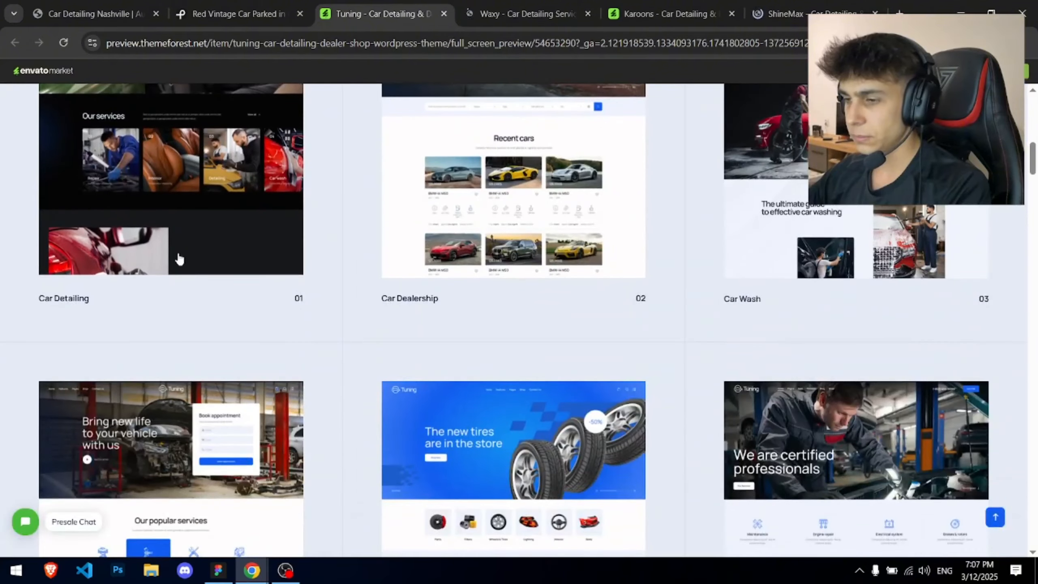
scroll(194, 258, up, 3)
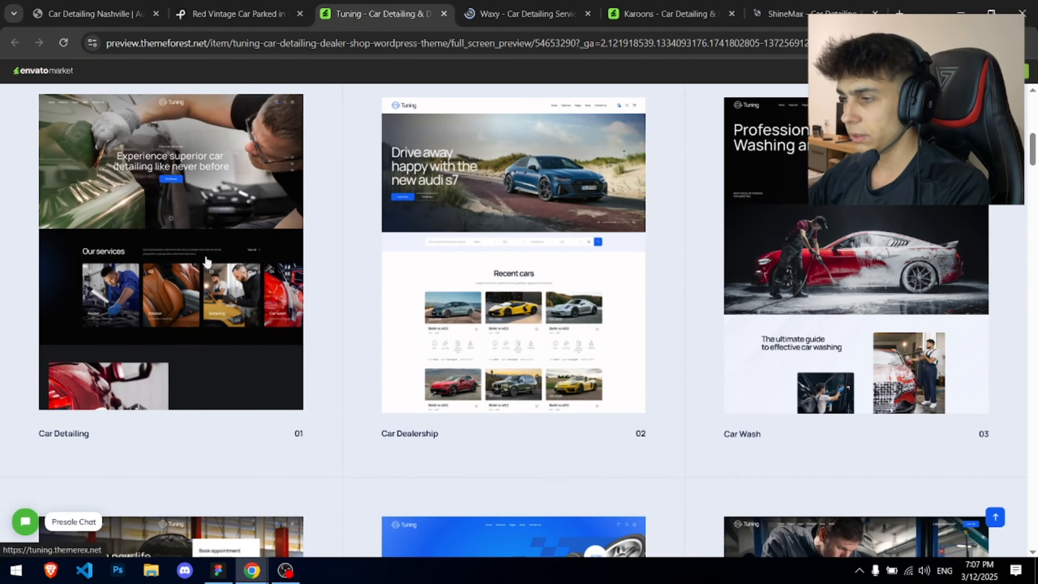
scroll(198, 262, down, 4)
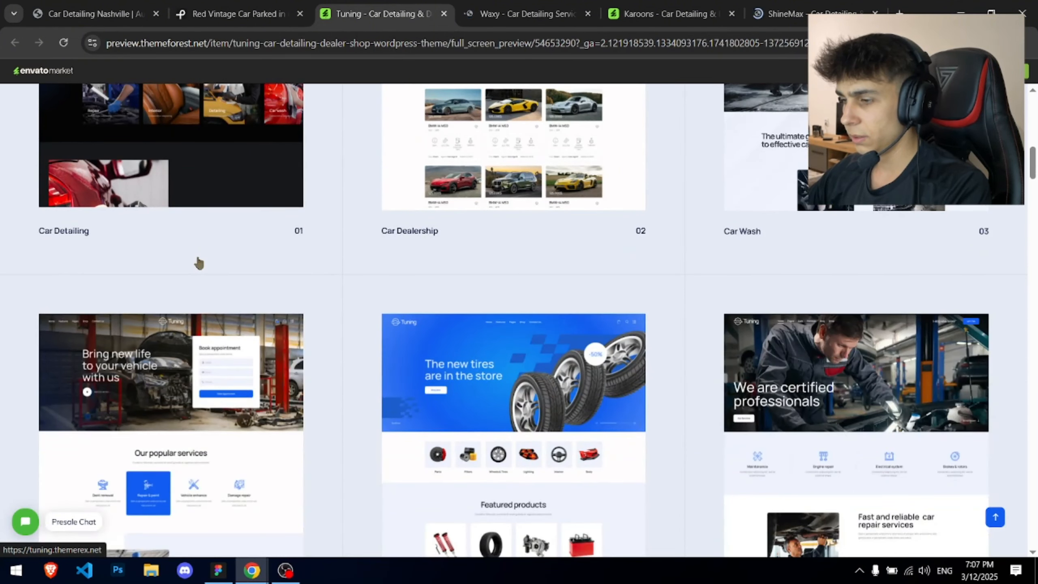
scroll(199, 262, down, 10)
scroll(196, 264, up, 14)
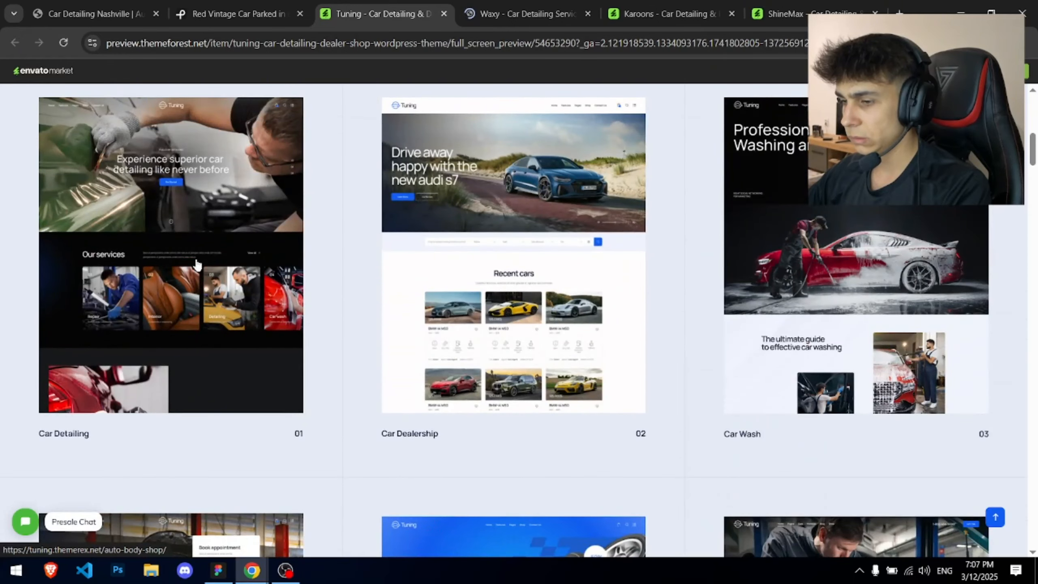
click(179, 269)
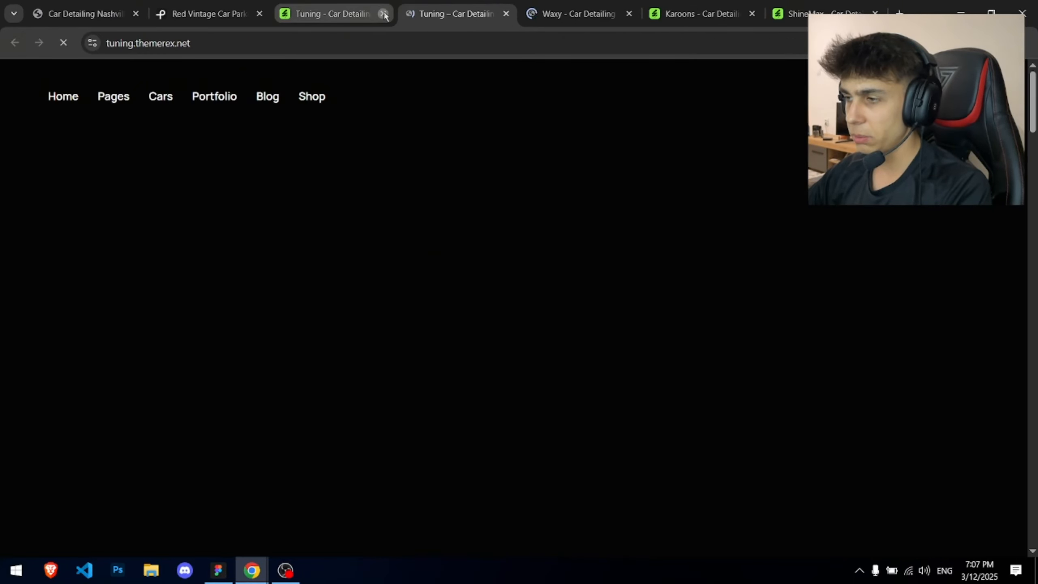
- Close the old Tuning preview and review the Waxy template's hero text, reloading the page
click(384, 14)
click(424, 14)
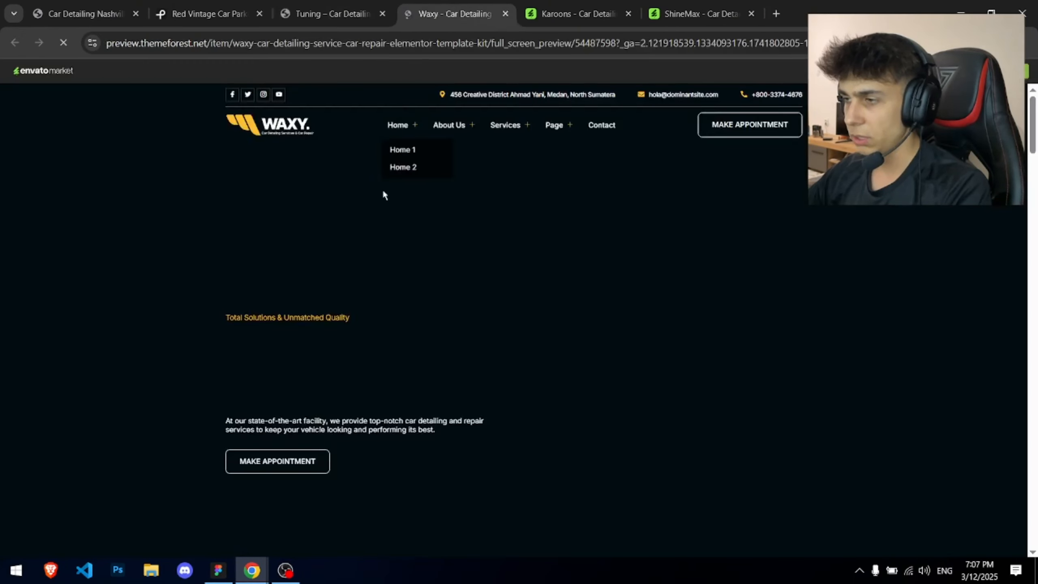
scroll(373, 230, down, 1)
scroll(373, 230, up, 4)
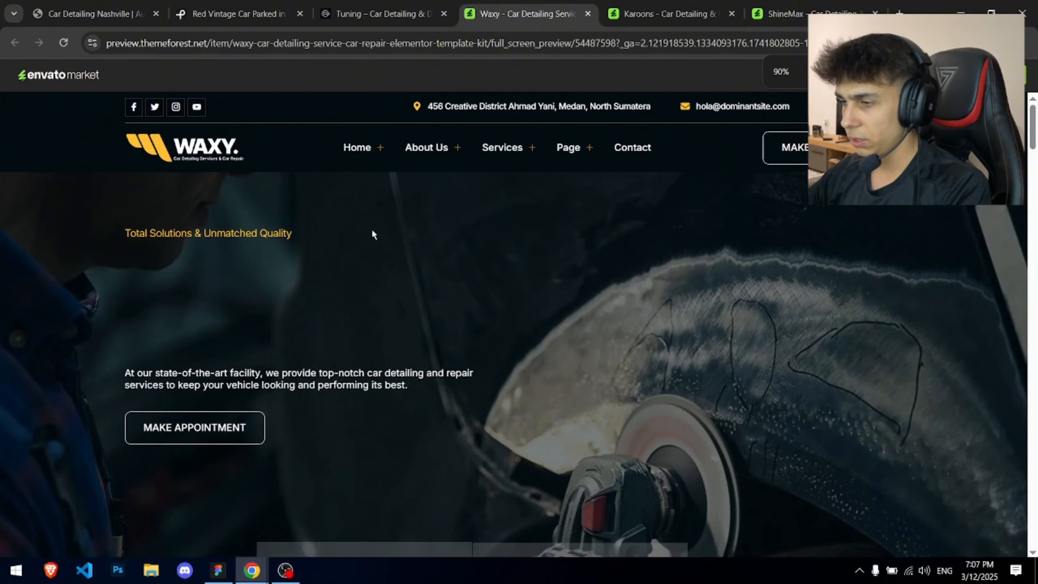
scroll(370, 231, down, 1)
scroll(369, 231, down, 3)
scroll(369, 231, up, 3)
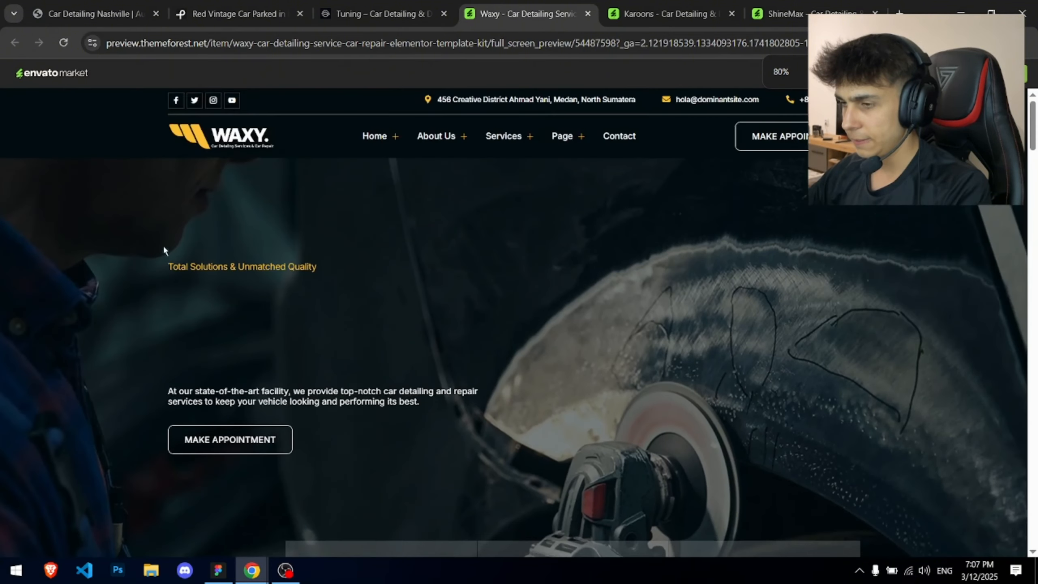
drag(196, 268, 371, 390)
click(332, 316)
key(F5)
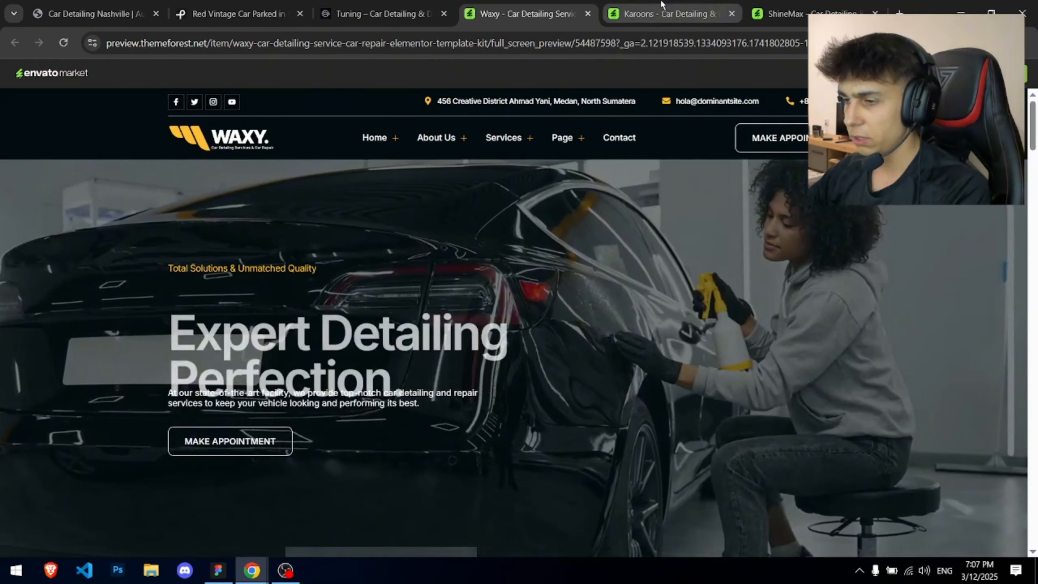
- Browse the Karoons and ShineMax template previews
click(662, 5)
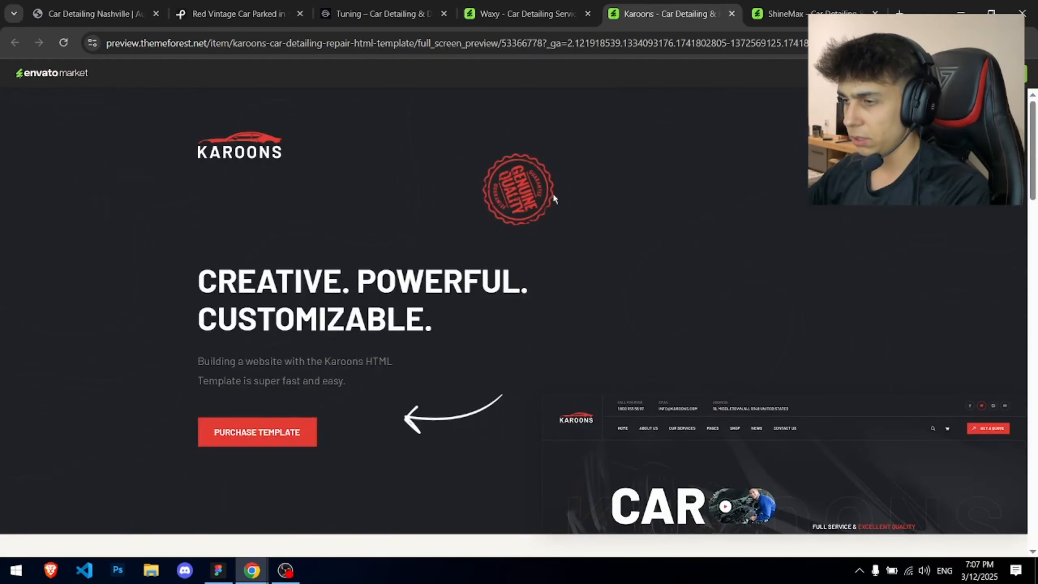
scroll(536, 211, down, 10)
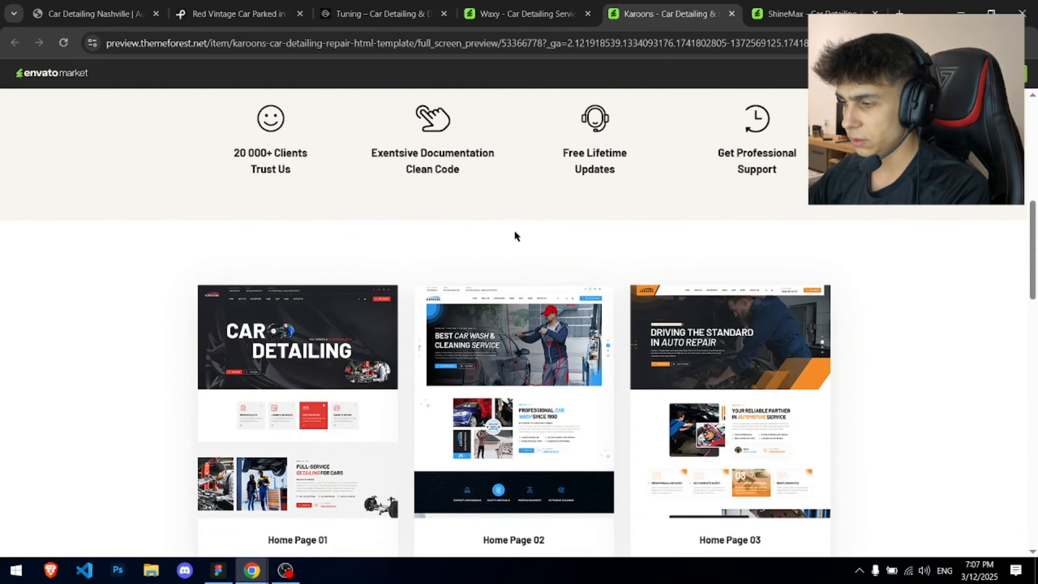
scroll(514, 233, down, 6)
scroll(514, 230, up, 3)
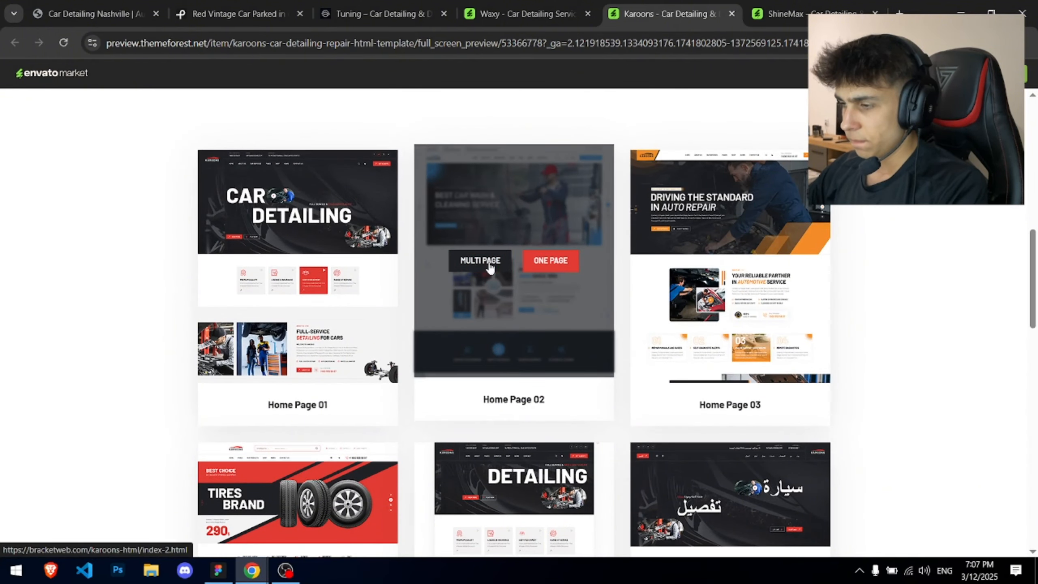
click(757, 4)
scroll(481, 229, down, 5)
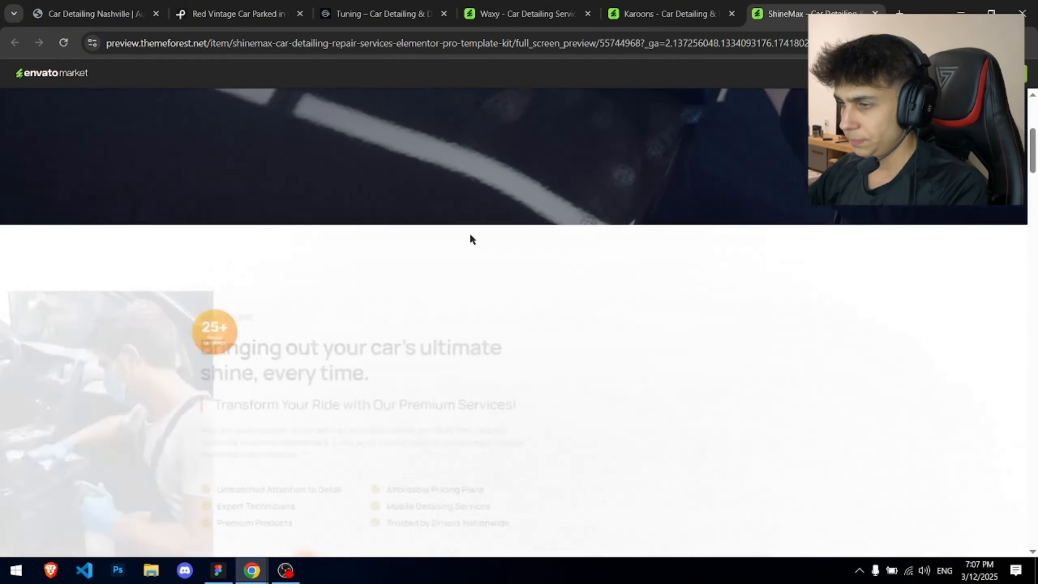
scroll(470, 239, up, 5)
- Zoom the Tuning car detailing demo to 80% and switch its hero slide
click(384, 14)
scroll(455, 264, down, 3)
key(ctrl+minus)
key(ctrl+minus)
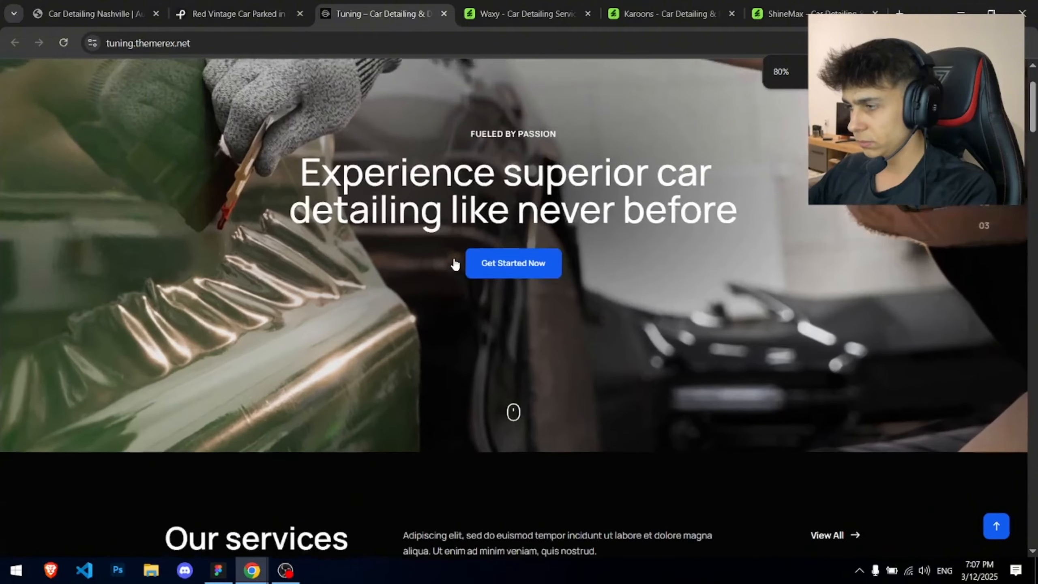
scroll(455, 264, up, 3)
click(981, 307)
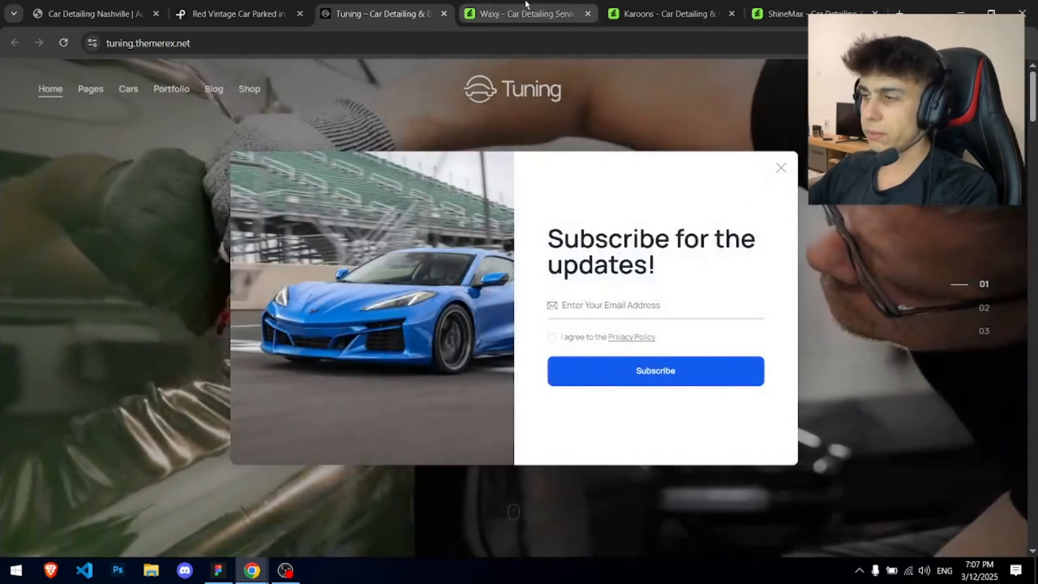
- Zoom the Karoons preview to 80% and scroll through it and the ShineMax preview
click(666, 14)
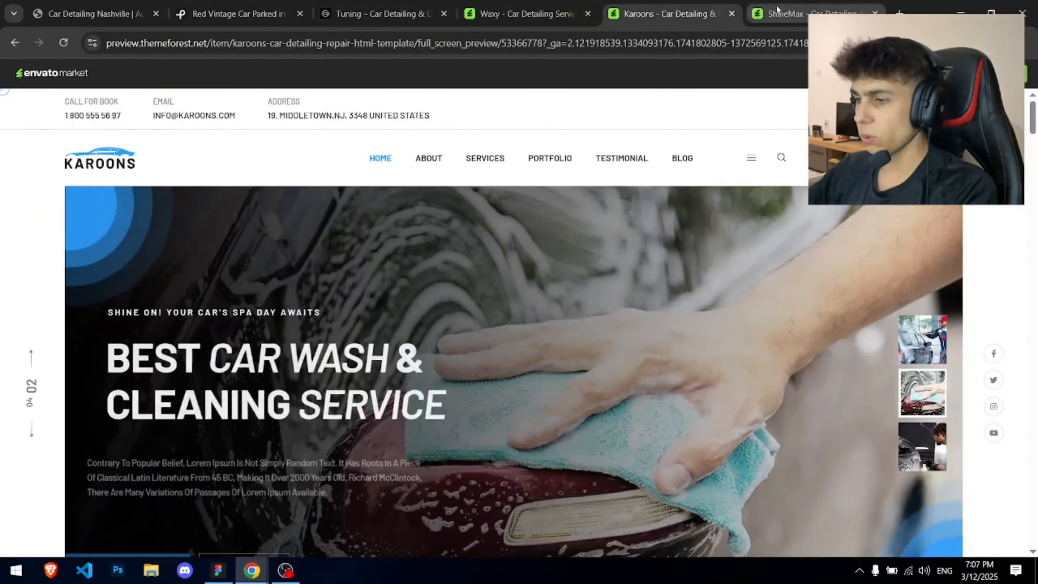
key(ctrl+minus)
scroll(792, 156, down, 2)
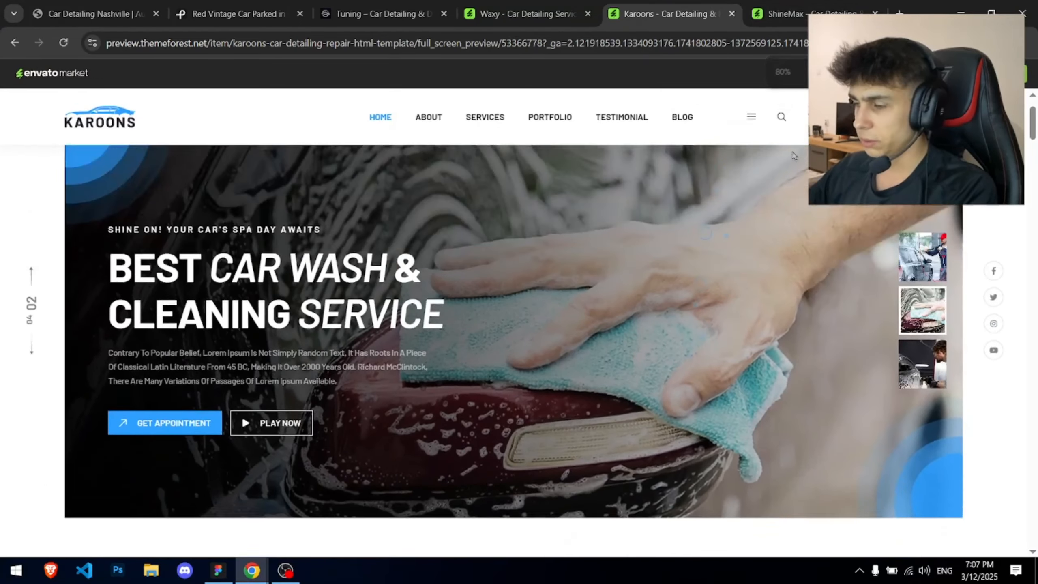
scroll(793, 155, up, 2)
click(793, 14)
scroll(726, 193, down, 12)
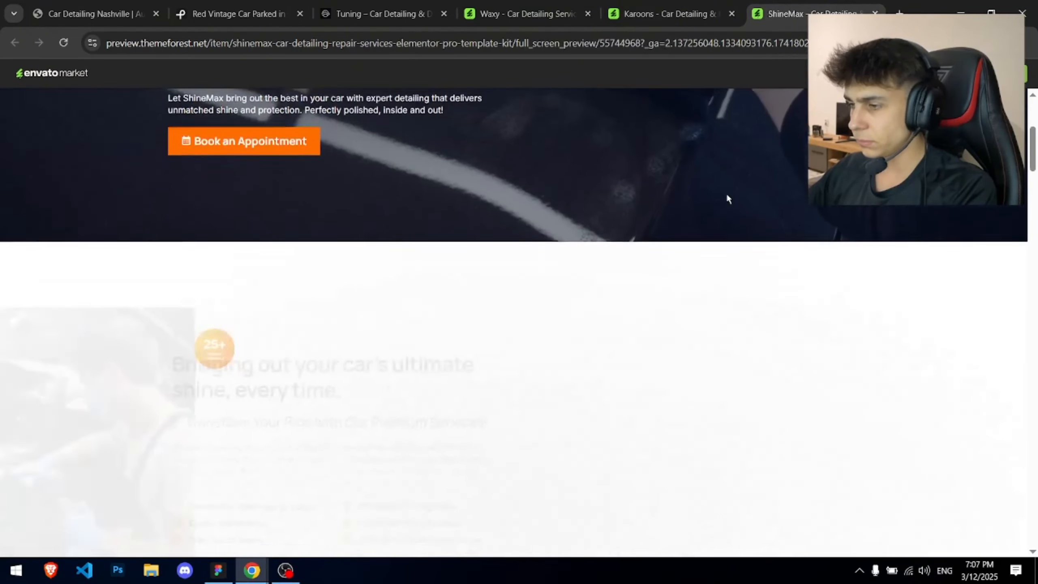
scroll(679, 236, up, 12)
- Save the red vintage car photo to Downloads as pexels-cottonbro-4488637.jpg, then return to Figma
click(237, 14)
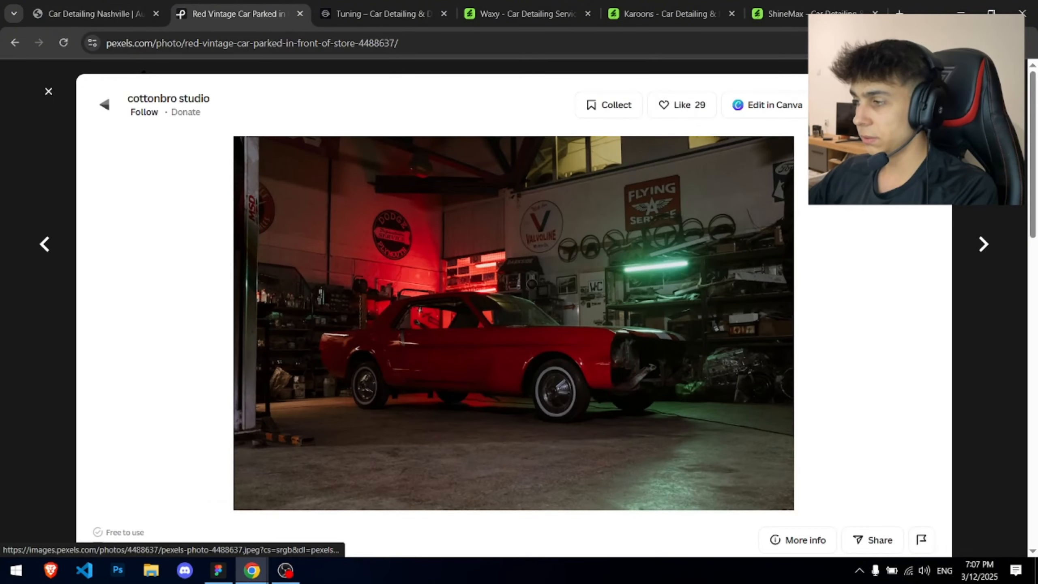
click(849, 105)
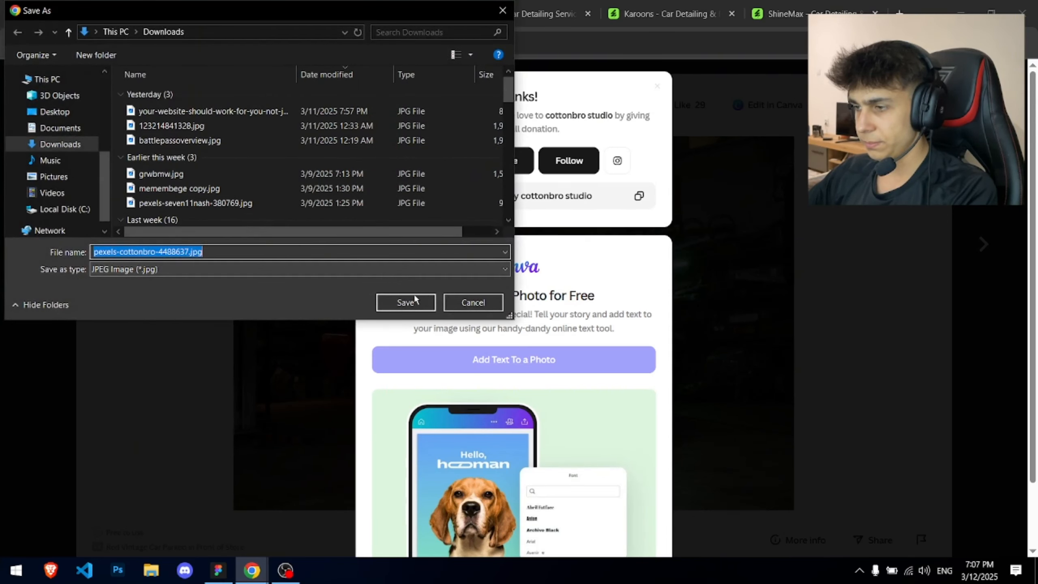
click(407, 302)
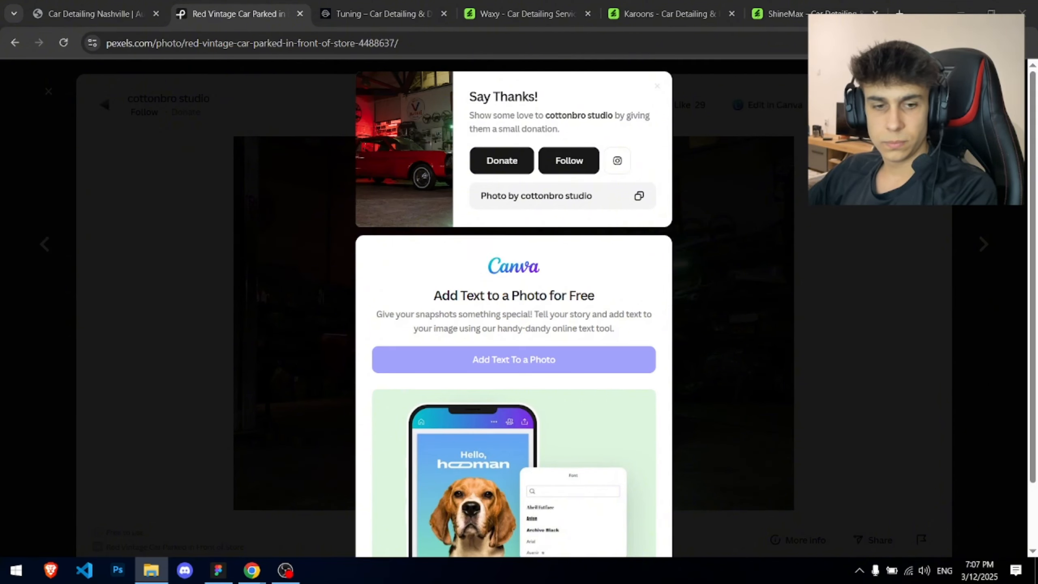
click(218, 570)
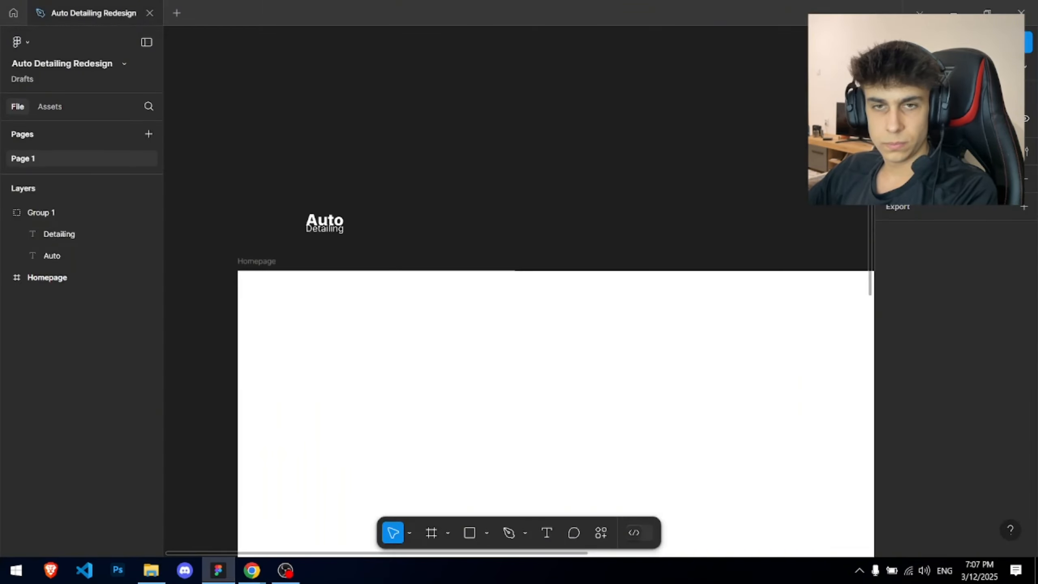
- Drop the car photo into the Homepage frame, snap it top-left and stretch it to full width
drag(640, 490, 490, 350)
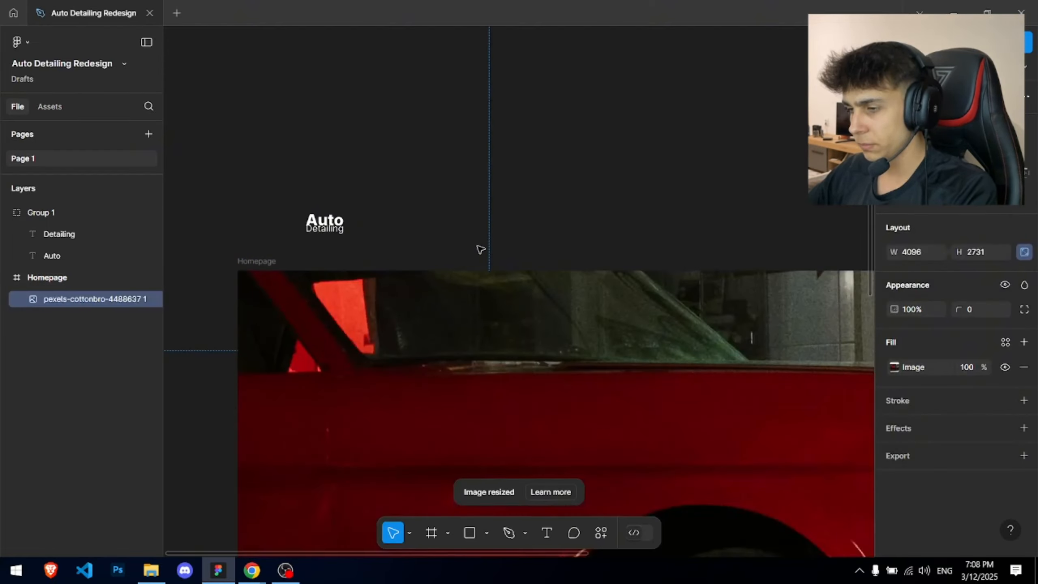
scroll(480, 249, down, 5)
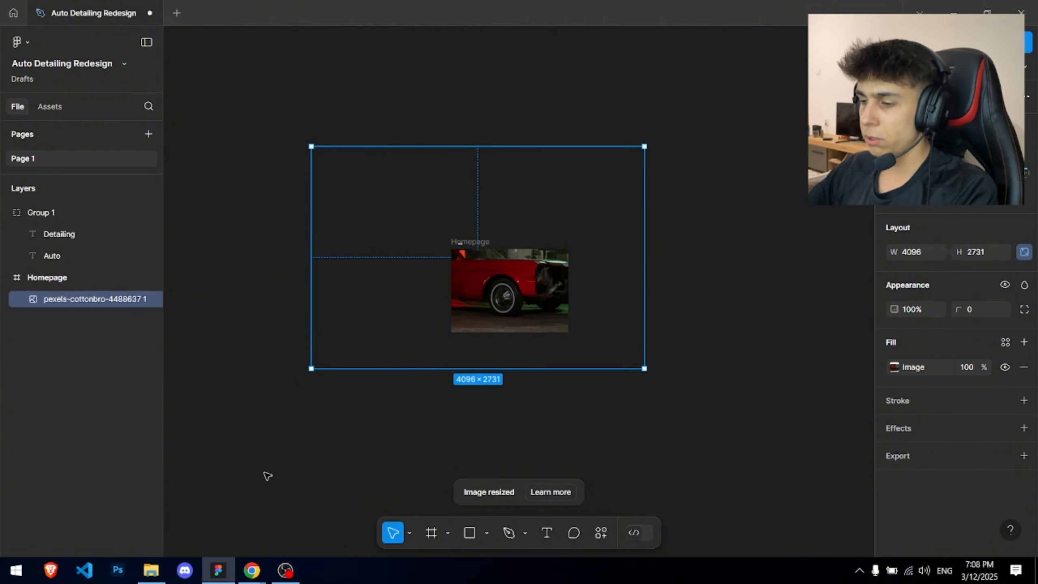
scroll(418, 148, up, 3)
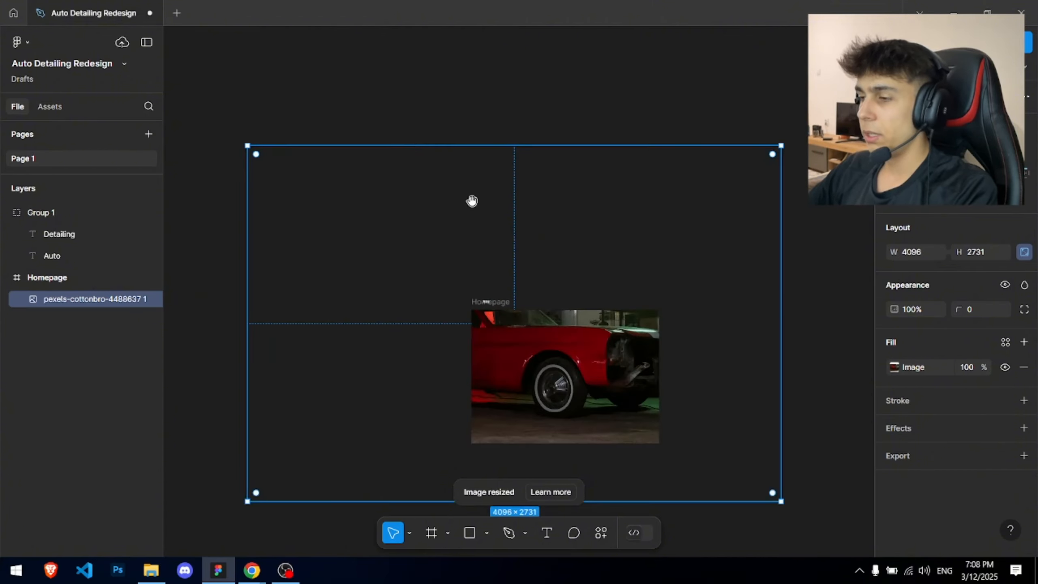
scroll(470, 201, down, 1)
drag(371, 110, 332, 359)
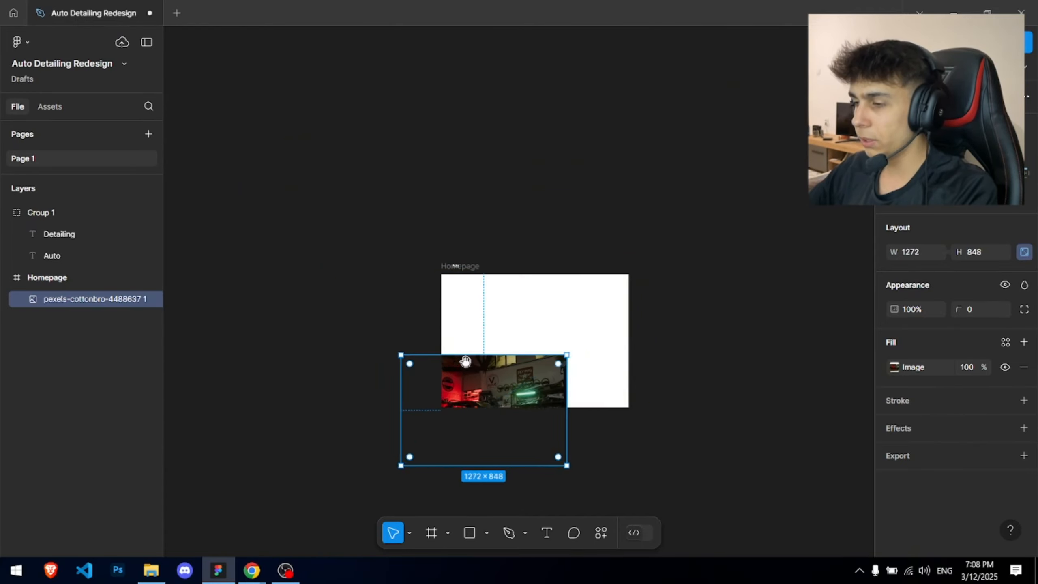
scroll(332, 351, up, 4)
drag(416, 253, 481, 122)
drag(666, 308, 694, 336)
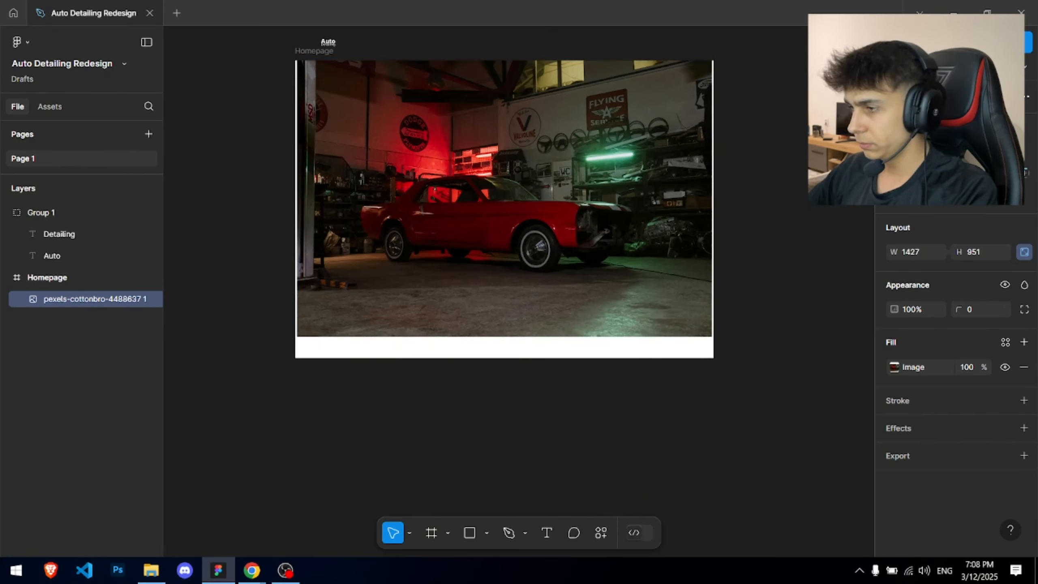
scroll(308, 122, up, 2)
scroll(309, 122, up, 4)
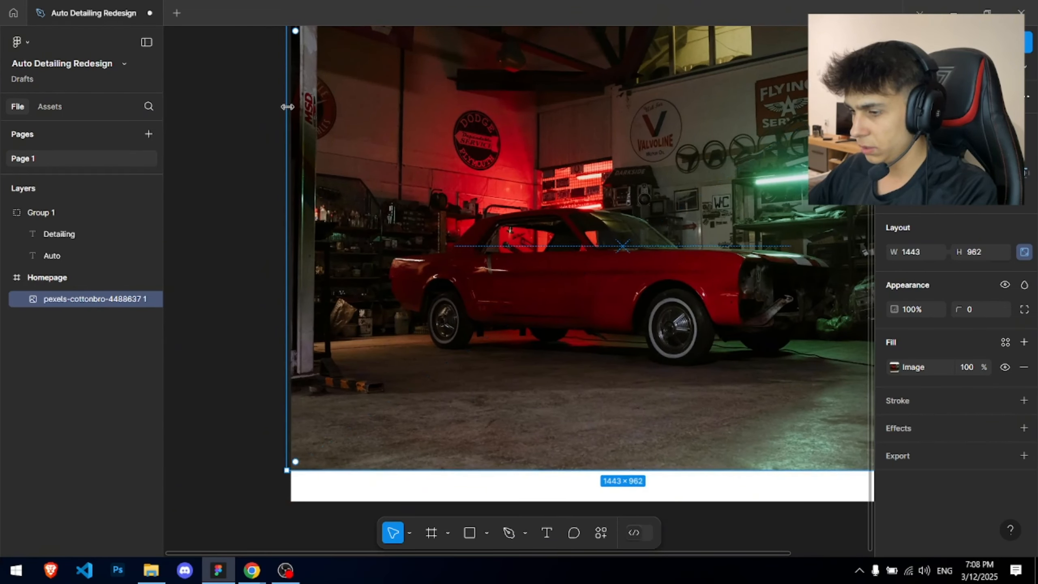
key(alt)
drag(289, 107, 285, 107)
click(266, 114)
- Lengthen the Homepage frame and draw a 1440×757 hero frame over the photo's top
scroll(287, 220, down, 5)
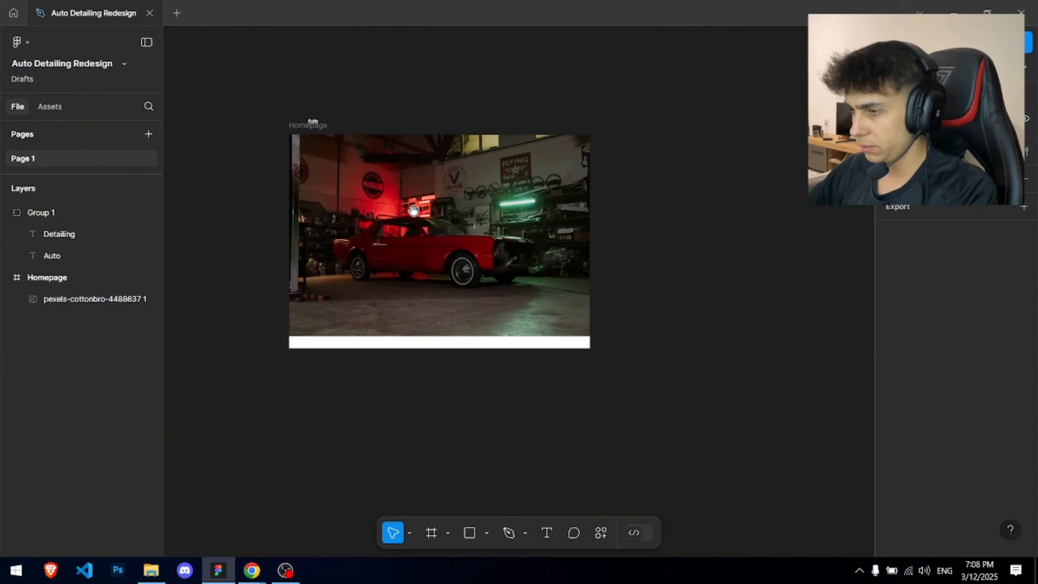
click(426, 346)
drag(428, 349, 433, 534)
click(436, 293)
scroll(433, 221, up, 5)
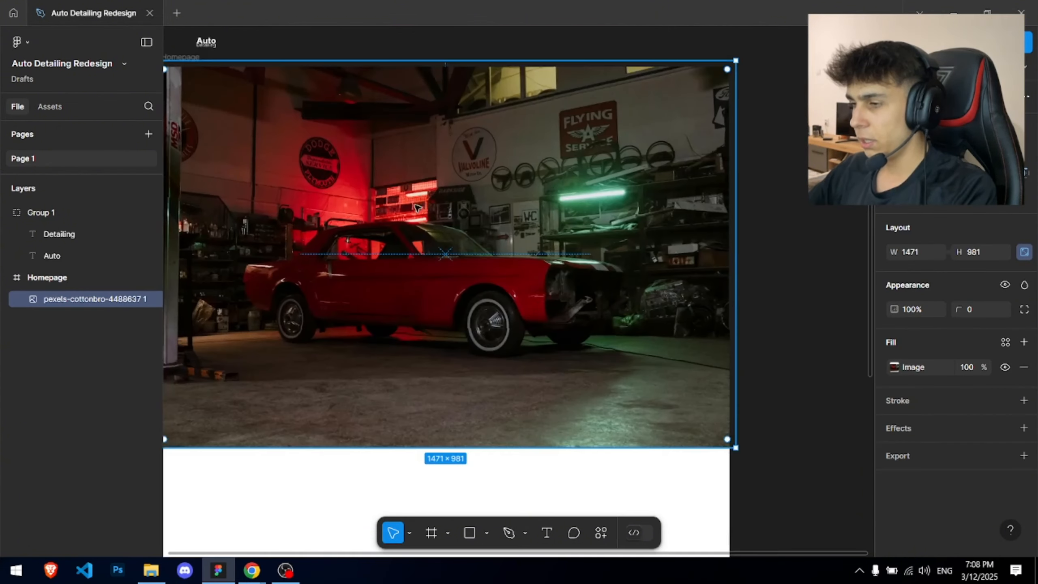
drag(408, 229, 489, 273)
key(f)
mouse_move(242, 109)
mouse_down()
mouse_move(558, 264)
mouse_move(770, 348)
mouse_move(808, 378)
mouse_move(809, 408)
mouse_up()
key(alt+Tab)
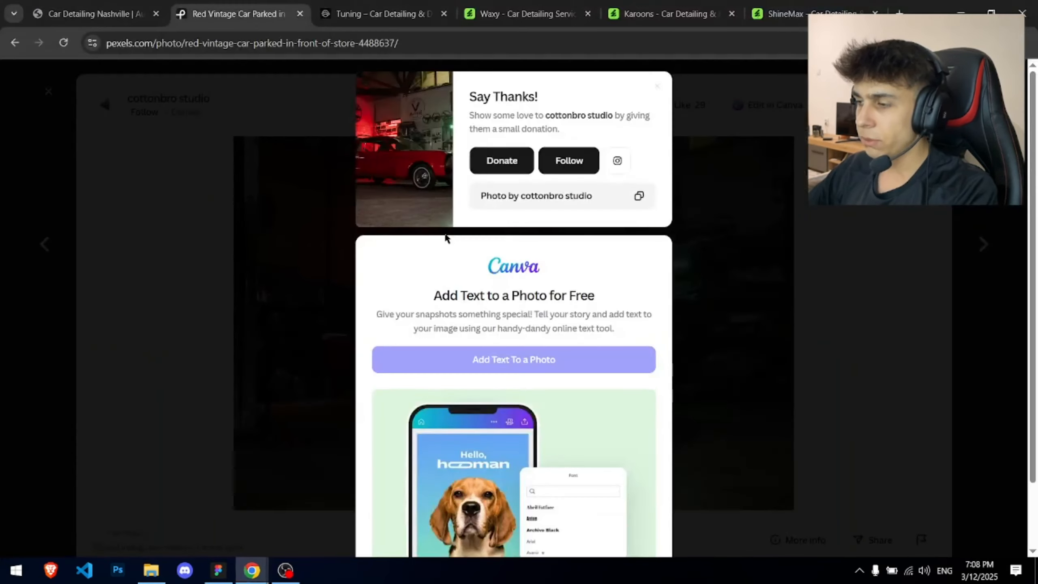
click(441, 5)
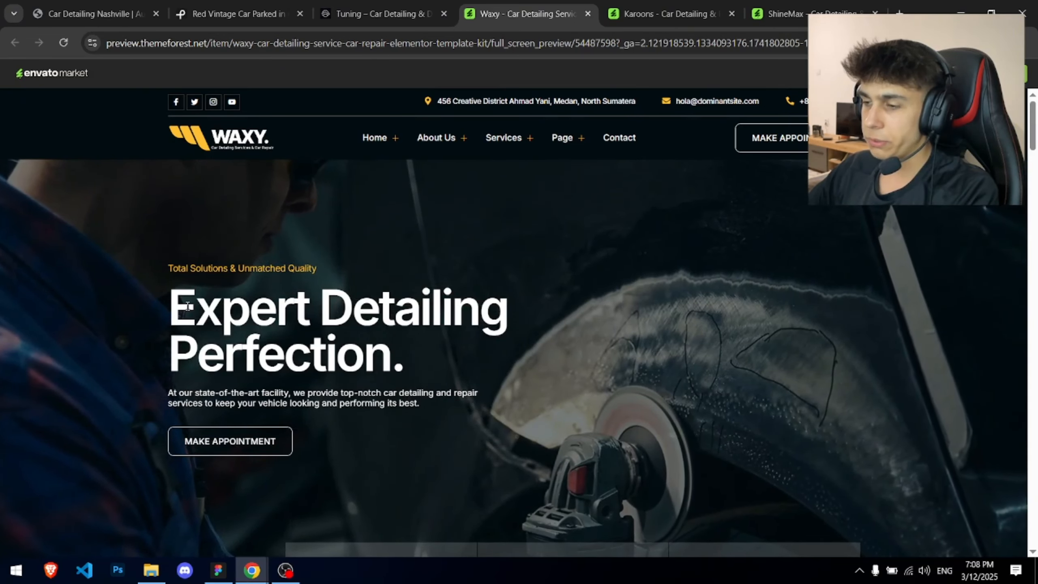
double_click(337, 296)
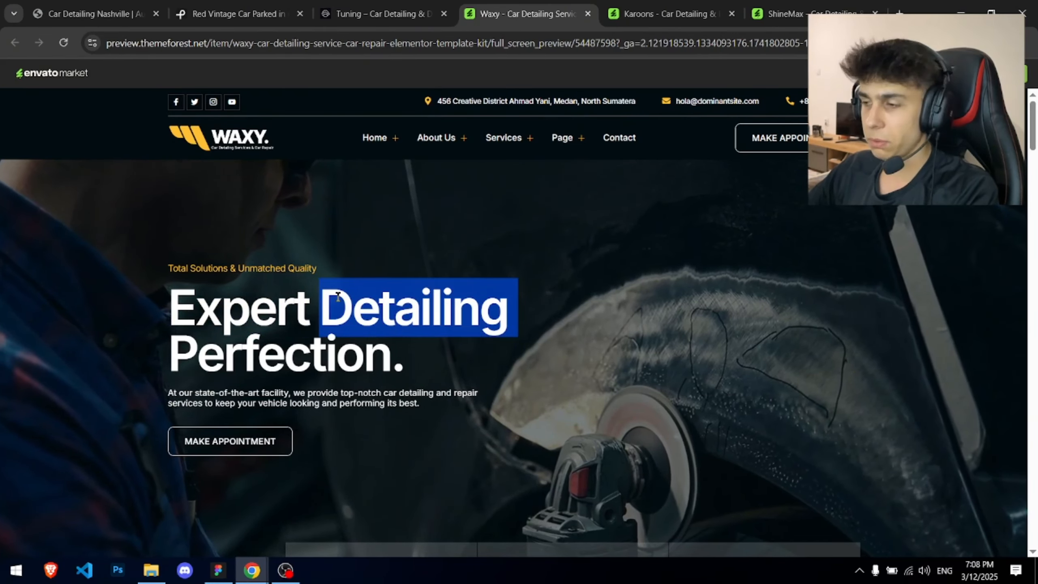
key(alt+Tab)
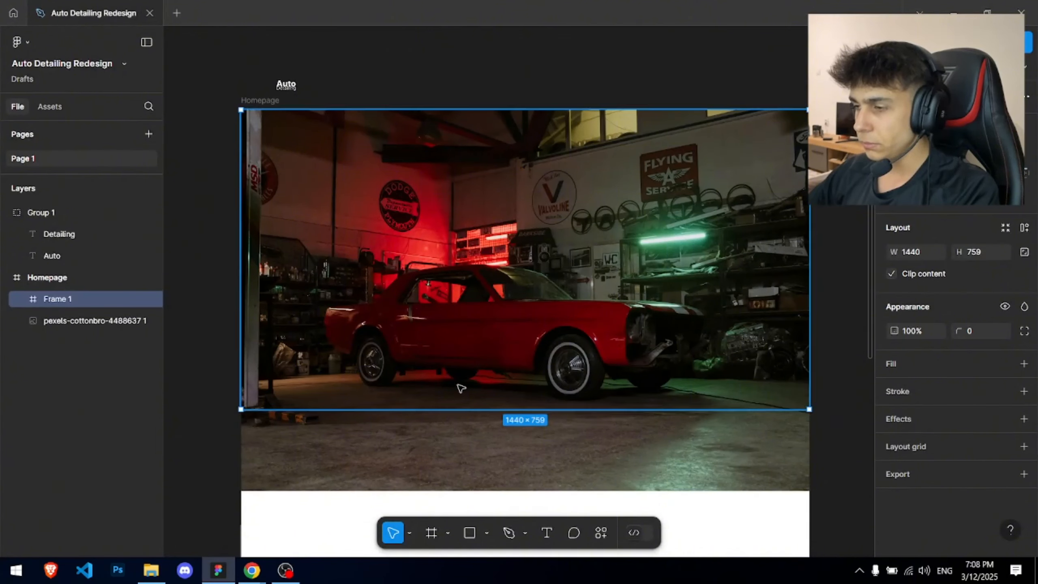
- Move the car photo layer inside Frame 1 and nudge it upward
click(486, 471)
double_click(69, 298)
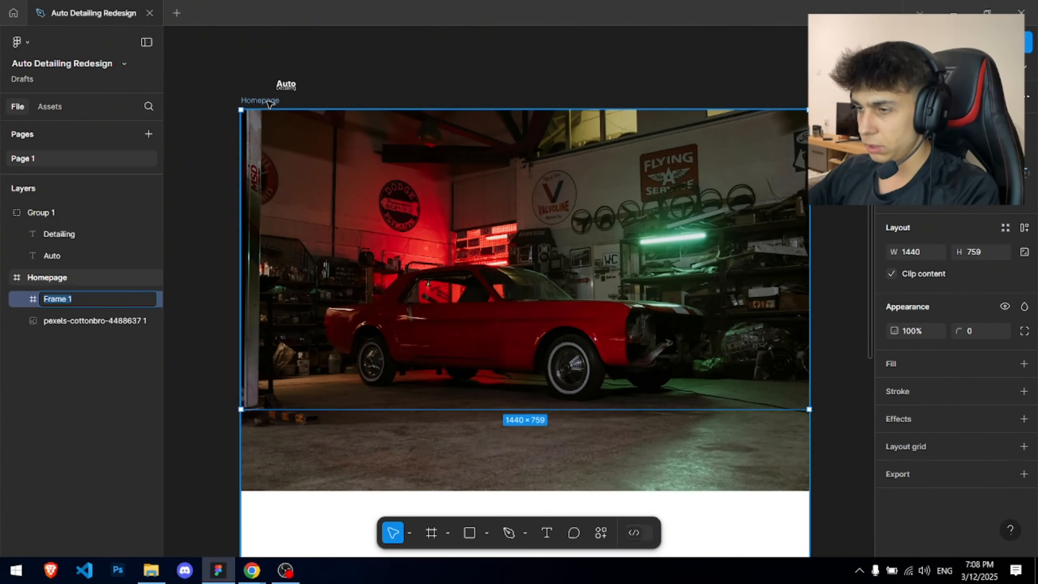
click(267, 101)
click(68, 321)
click(63, 302)
click(62, 321)
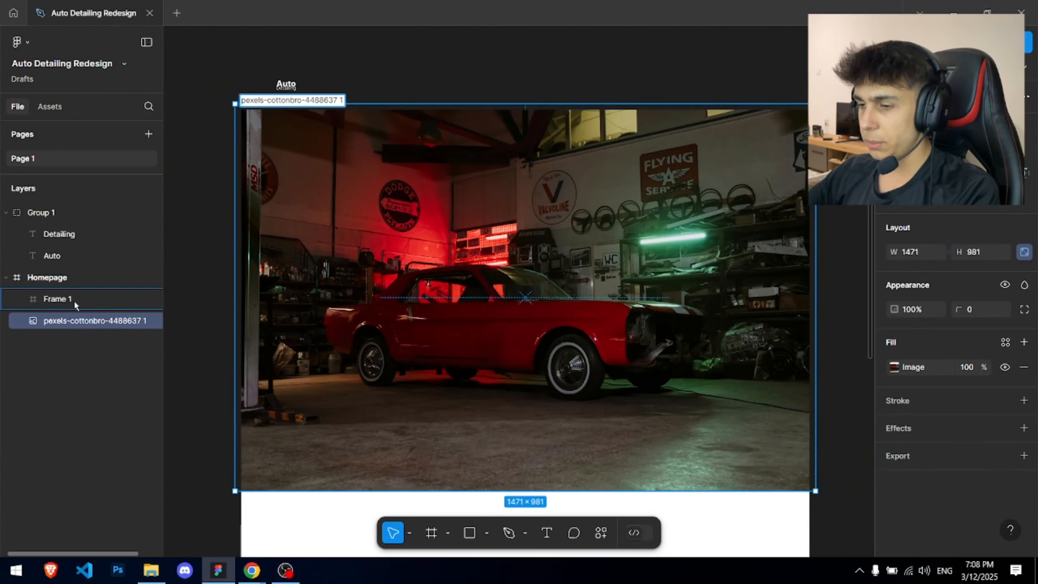
drag(74, 300, 74, 301)
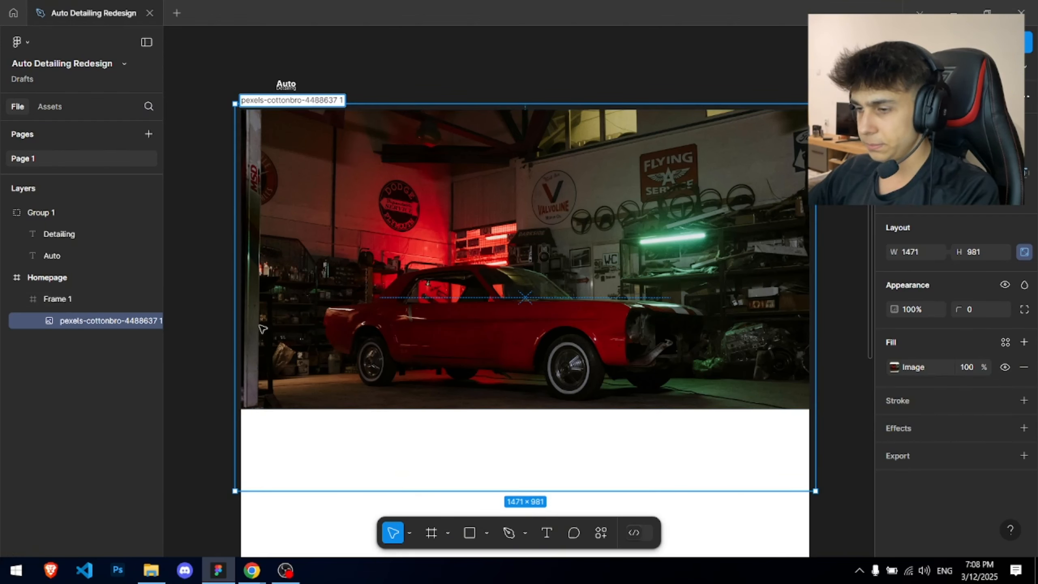
drag(433, 279, 433, 266)
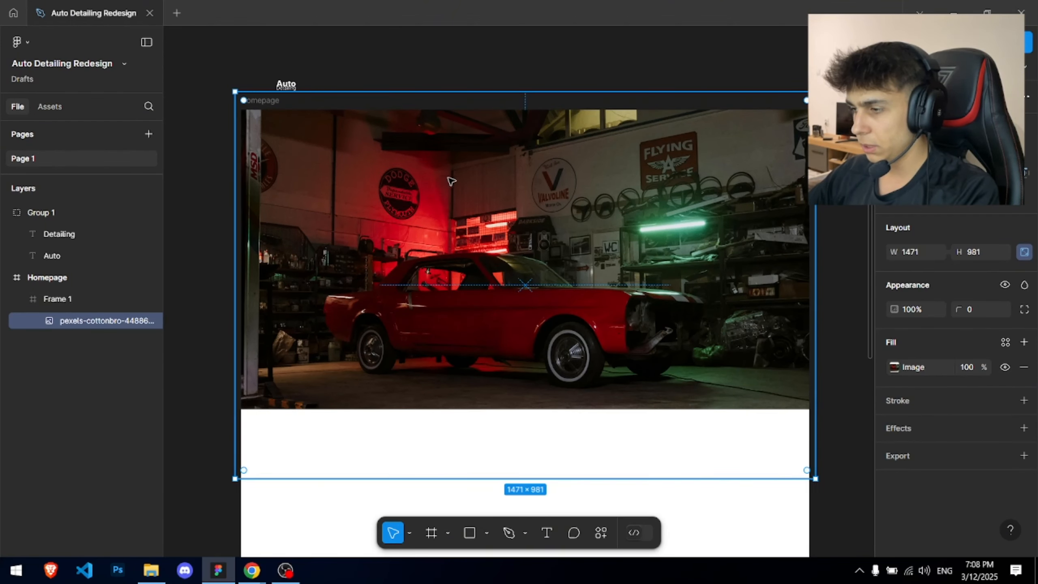
key(shift+Up)
key(shift+Up)
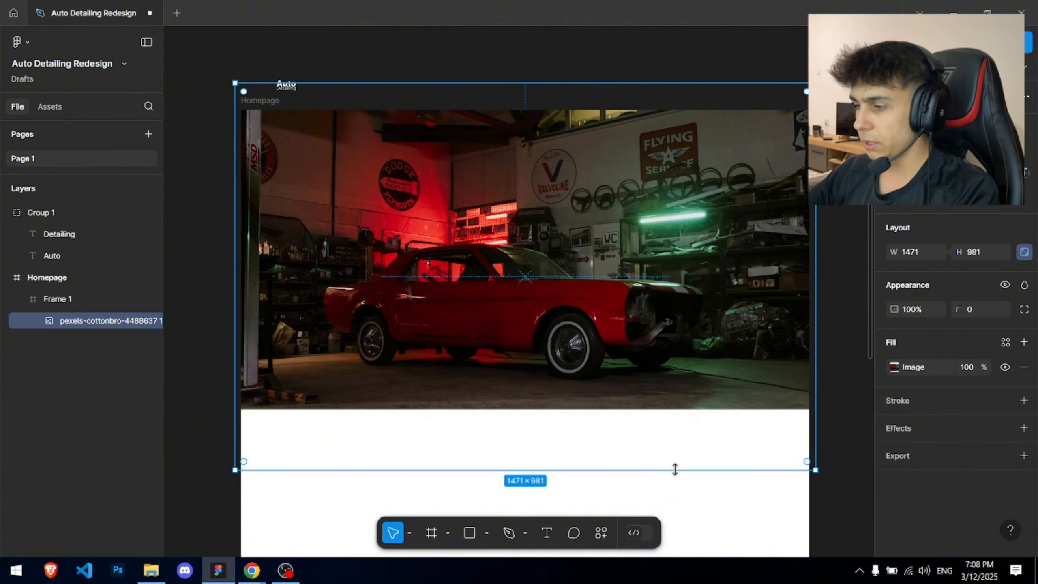
- Scale the photo to 1829×1219 and position it so the car is centred in Frame 1
drag(674, 468, 668, 582)
scroll(627, 264, up, 2)
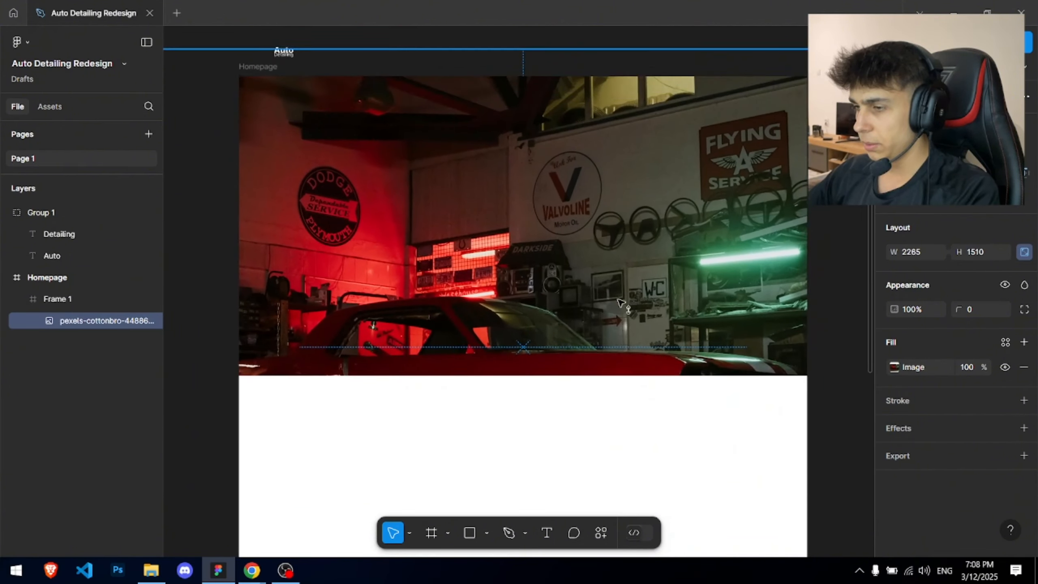
drag(623, 342, 624, 208)
scroll(623, 207, down, 3)
drag(806, 368, 757, 335)
scroll(626, 217, up, 3)
drag(626, 217, 705, 296)
drag(574, 250, 596, 424)
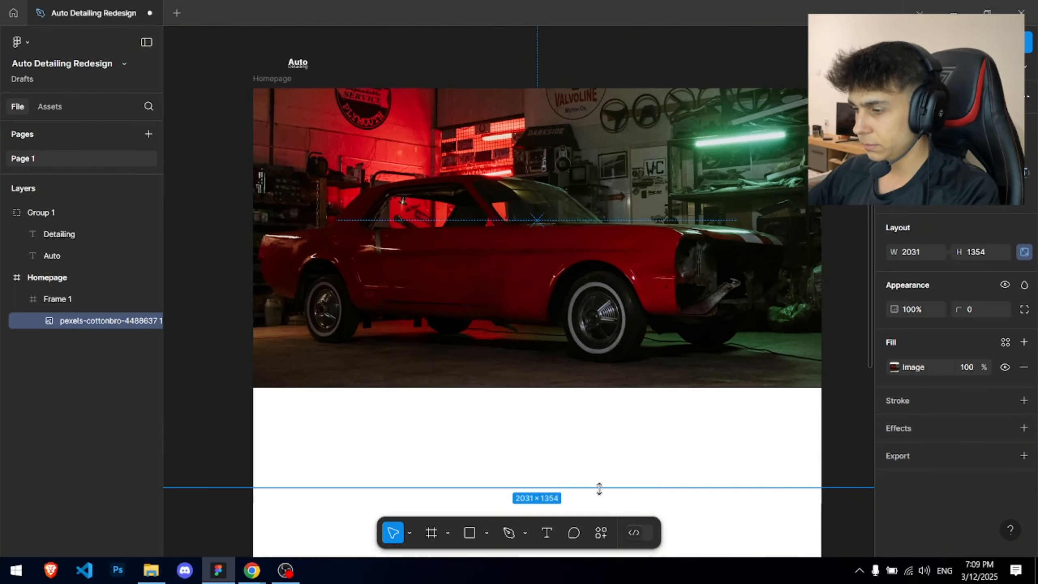
drag(599, 489, 600, 425)
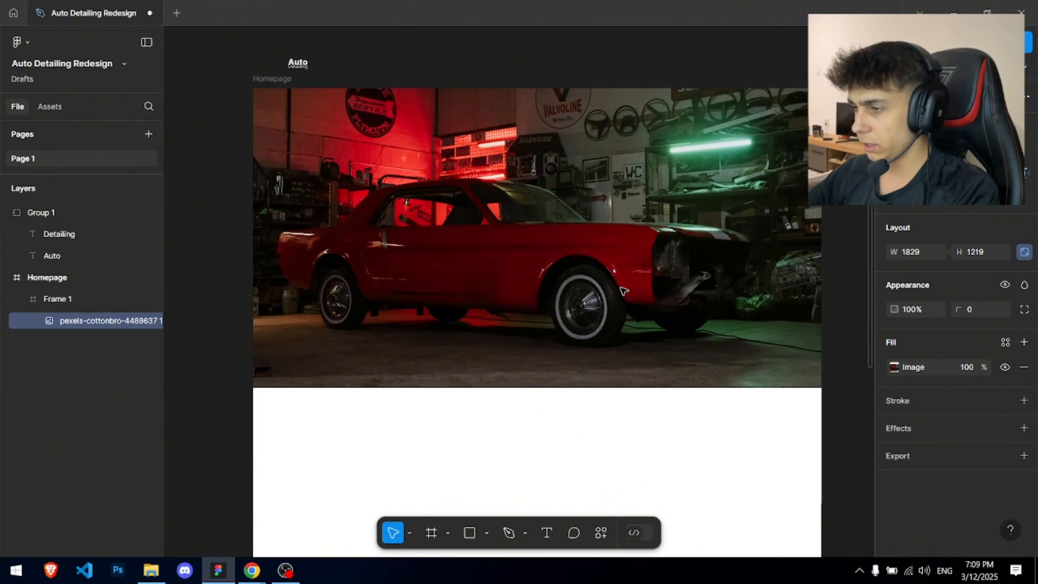
drag(620, 287, 630, 290)
- Review the finished hero, compare it with the red car photo and Elite Detailing site tabs, then return to Figma
click(391, 67)
scroll(391, 69, down, 3)
drag(413, 95, 455, 233)
scroll(429, 249, up, 4)
drag(523, 331, 447, 255)
key(alt+Tab)
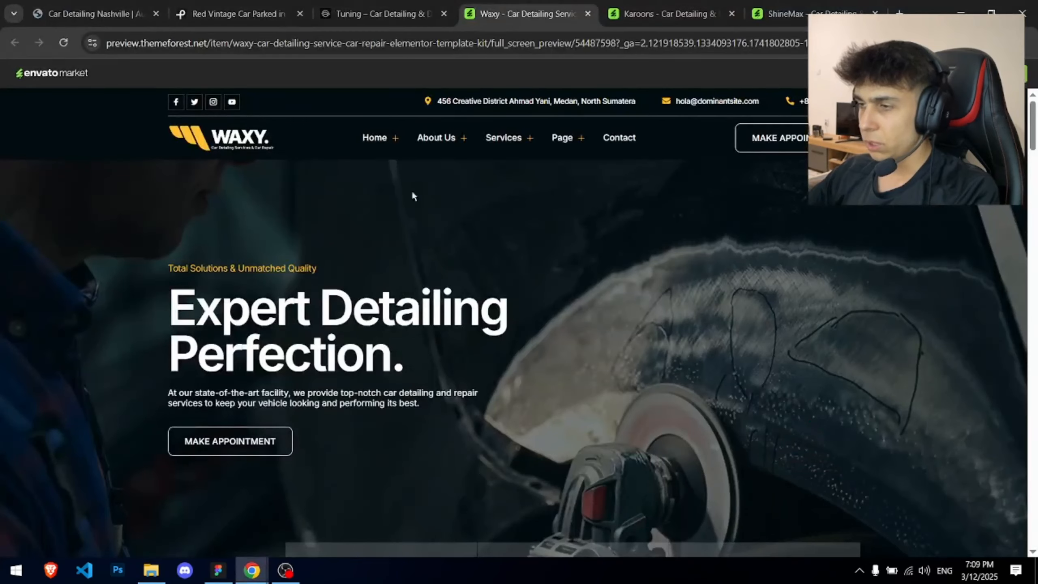
click(180, 8)
click(137, 8)
scroll(380, 241, down, 4)
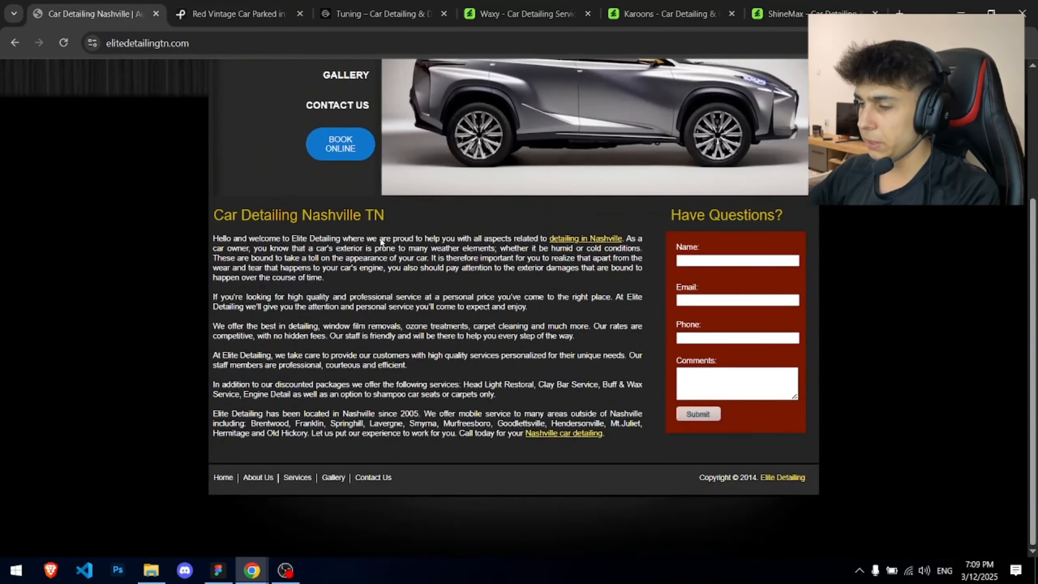
scroll(379, 241, up, 4)
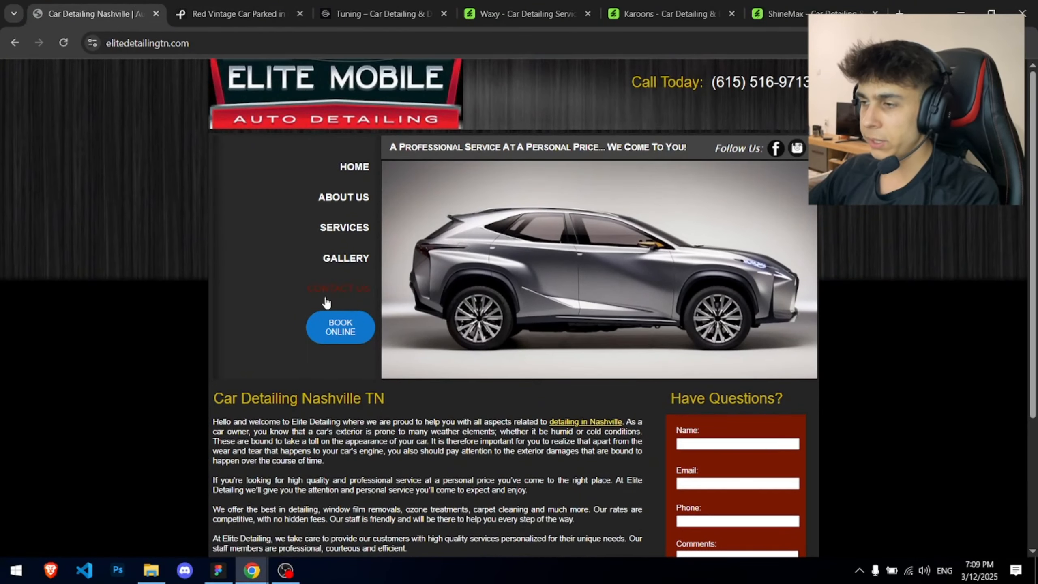
key(alt+Tab)
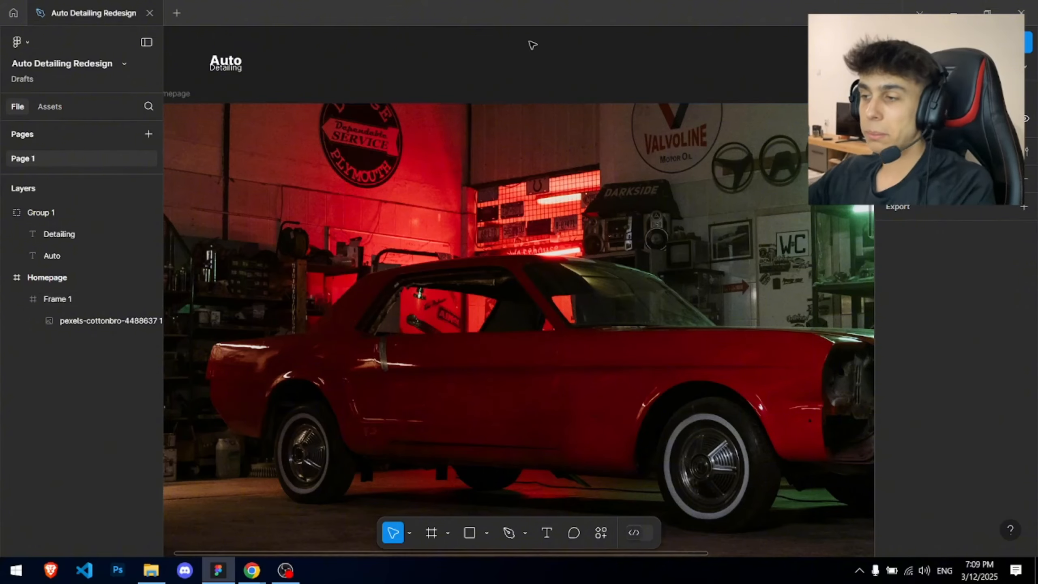
- Draw a 1440×759 grey rectangle covering the car photo in the hero frame
scroll(429, 205, down, 5)
ctrl+click(555, 282)
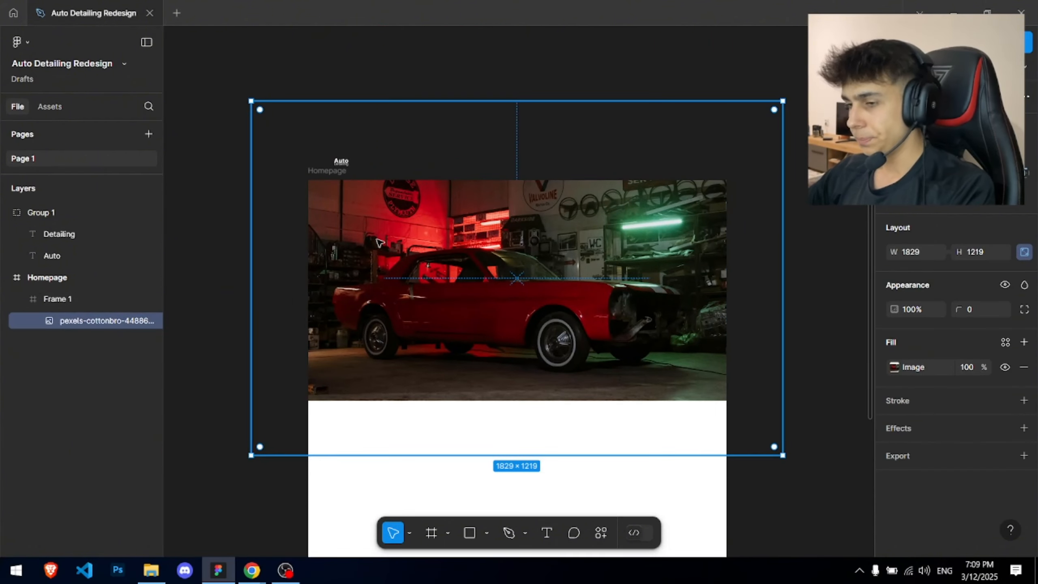
click(256, 162)
scroll(269, 155, up, 10)
key(r)
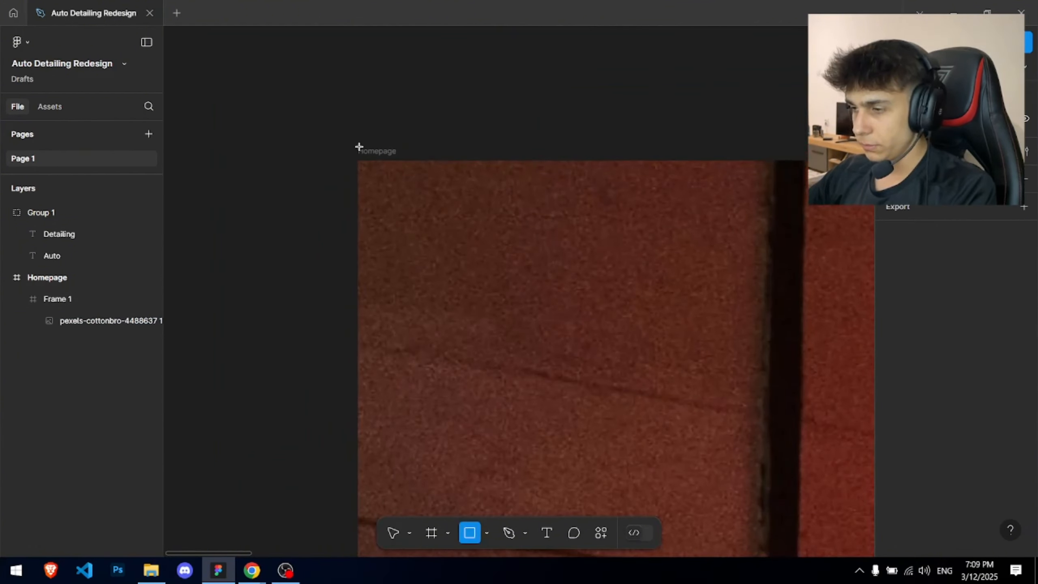
scroll(512, 308, down, 10)
mouse_move(363, 143)
mouse_down()
mouse_move(512, 308)
mouse_move(987, 558)
mouse_move(976, 531)
mouse_move(891, 507)
mouse_move(680, 380)
mouse_move(654, 382)
mouse_up()
scroll(368, 368, left, 2)
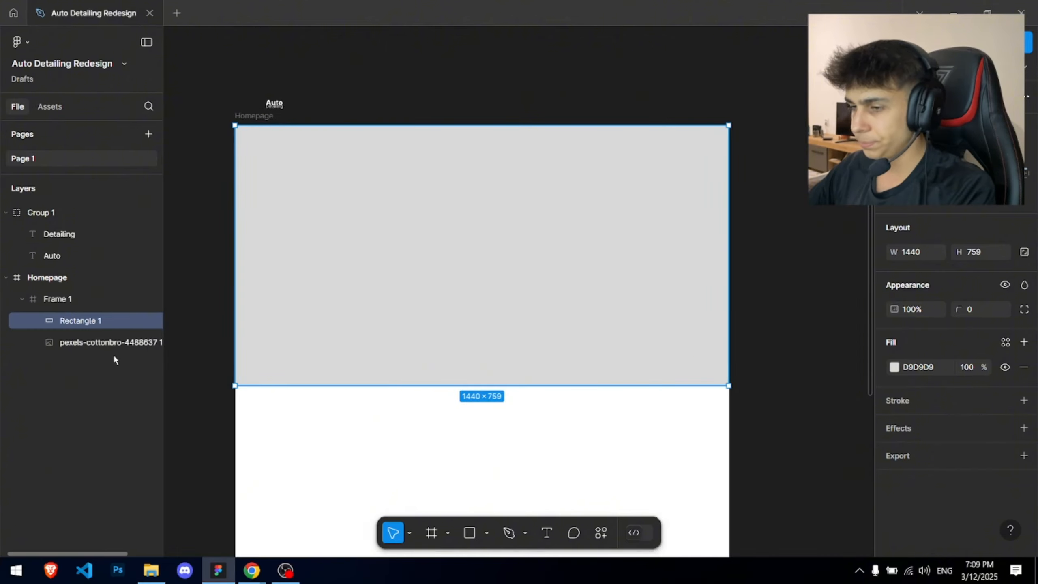
click(893, 367)
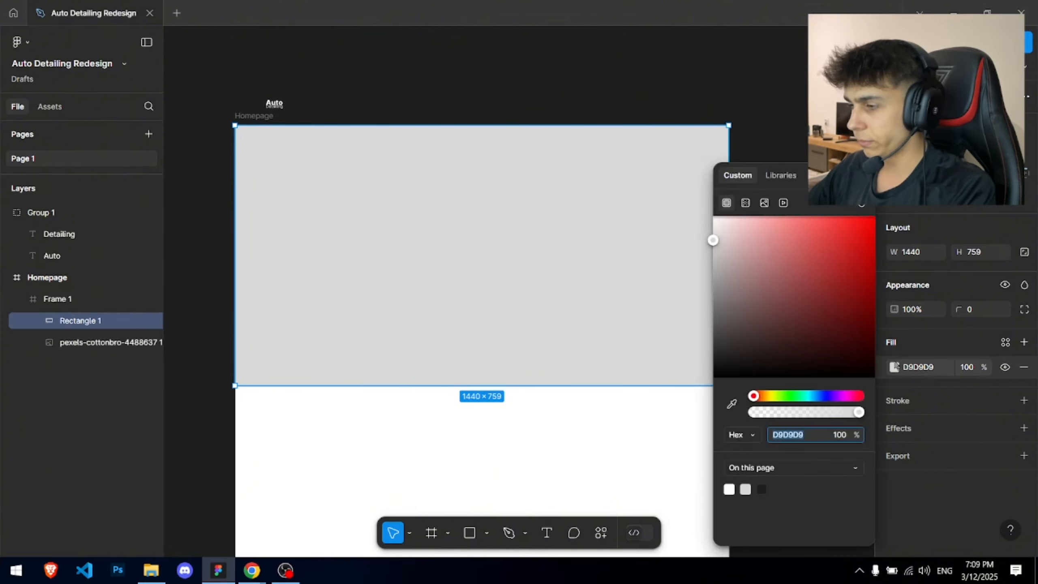
click(480, 73)
- Draw a 120×120 grey square above the Homepage frame
scroll(380, 194, up, 5)
key(r)
mouse_move(298, 170)
mouse_down()
mouse_move(364, 236)
mouse_move(350, 201)
mouse_move(512, 193)
mouse_up()
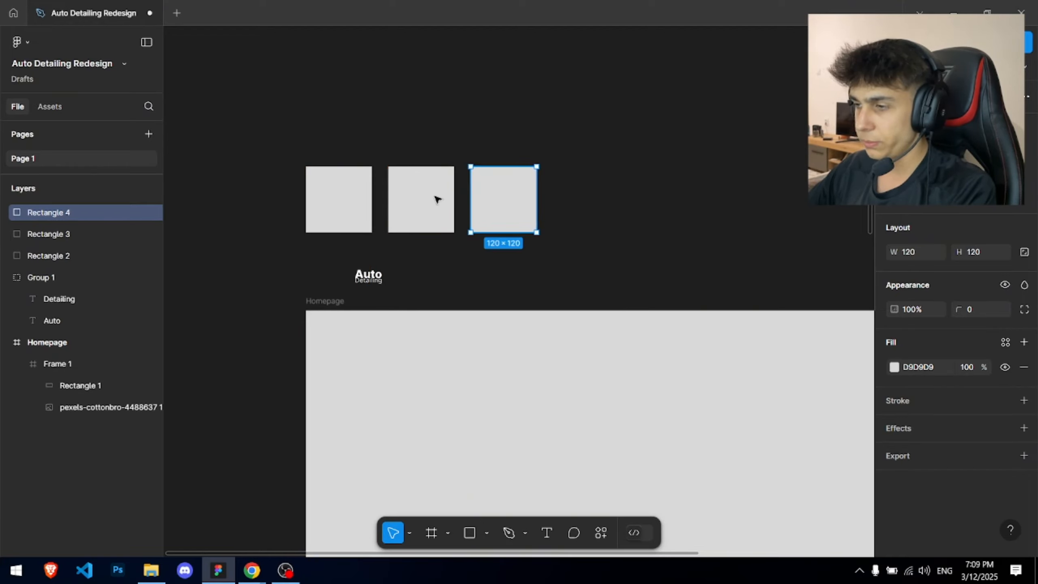
- Colour the left swatch vivid red (E11D1D) and the middle swatch dark red (460000)
click(338, 199)
click(894, 366)
click(834, 299)
drag(855, 297, 845, 256)
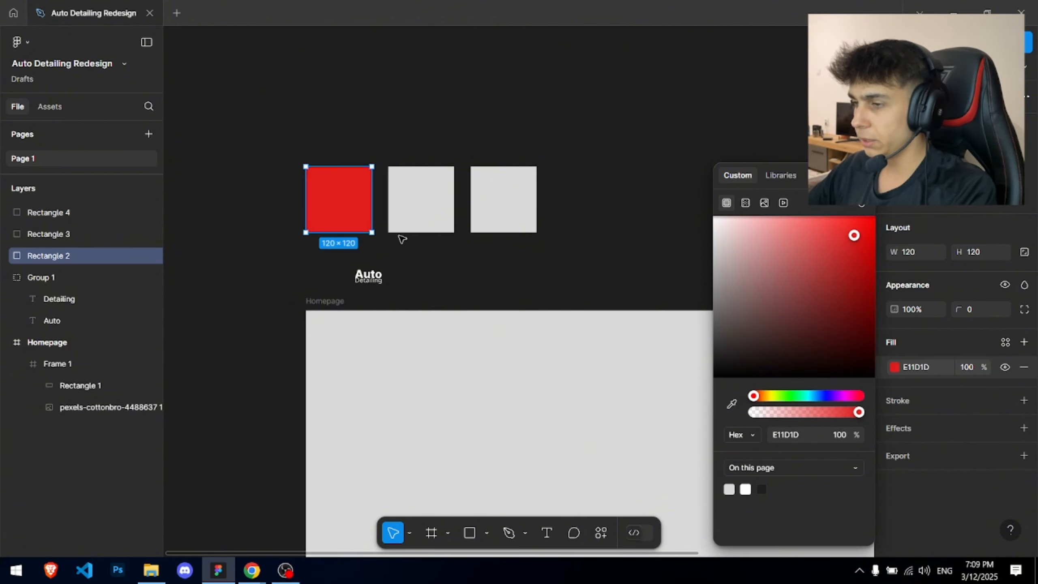
click(417, 215)
click(894, 367)
drag(801, 322, 878, 314)
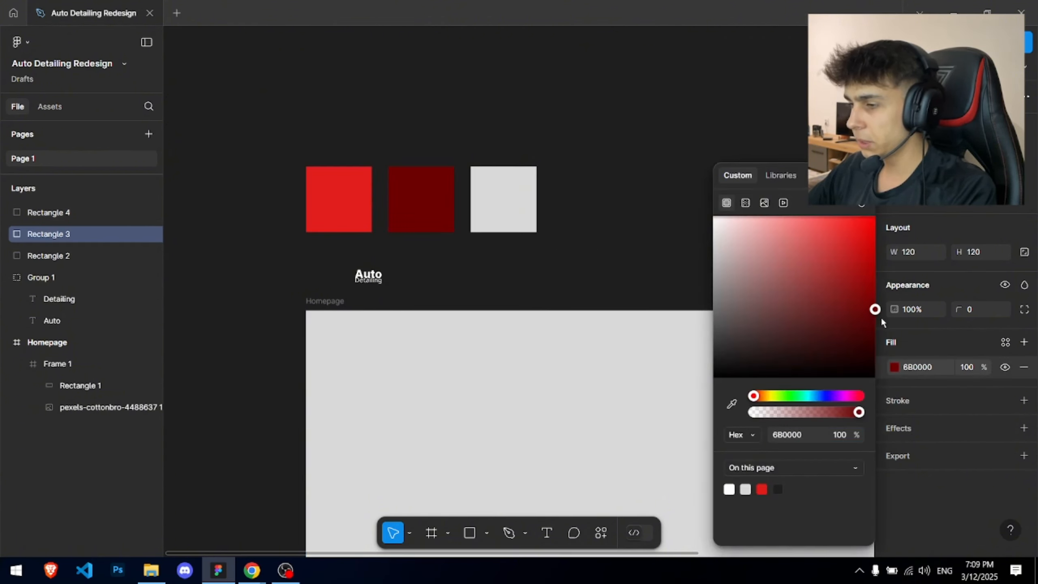
click(336, 196)
- Eyedrop the dark red swatch colour onto the hero rectangle's fill and darken it slightly
scroll(367, 228, down, 2)
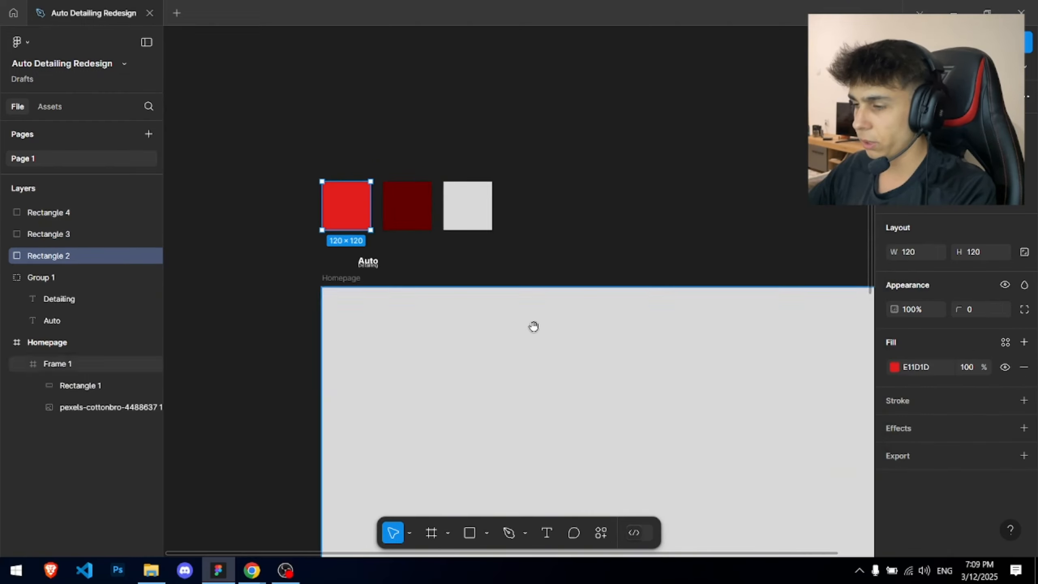
drag(533, 326, 397, 192)
double_click(430, 221)
drag(430, 223, 525, 243)
click(894, 367)
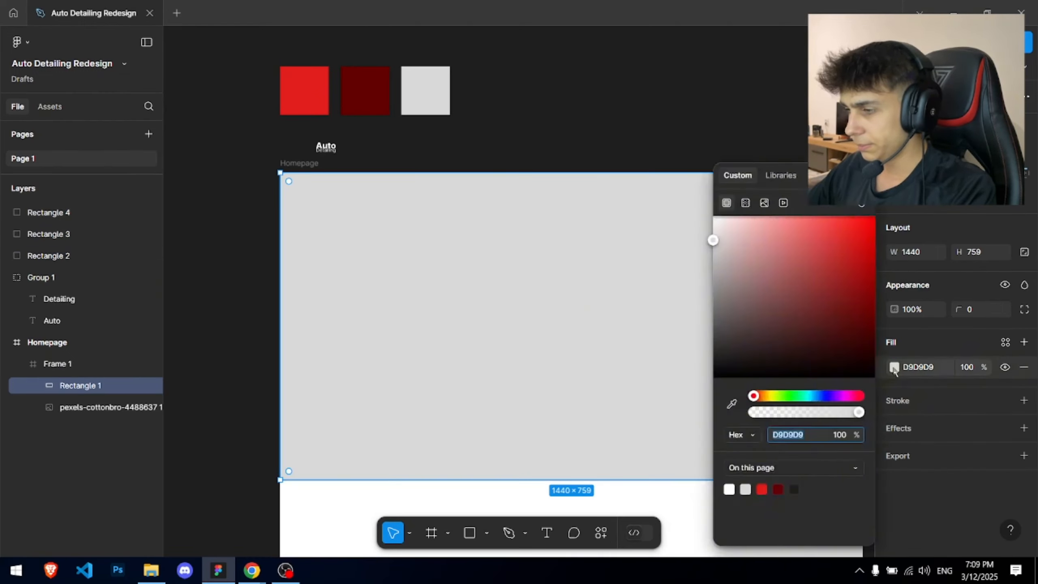
click(732, 403)
click(369, 90)
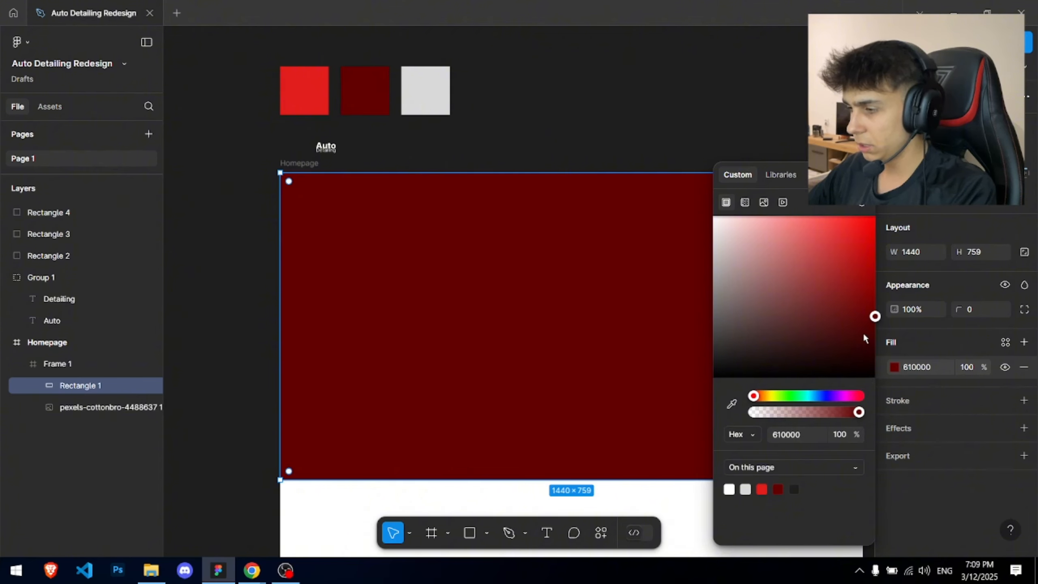
drag(864, 335, 878, 333)
click(928, 368)
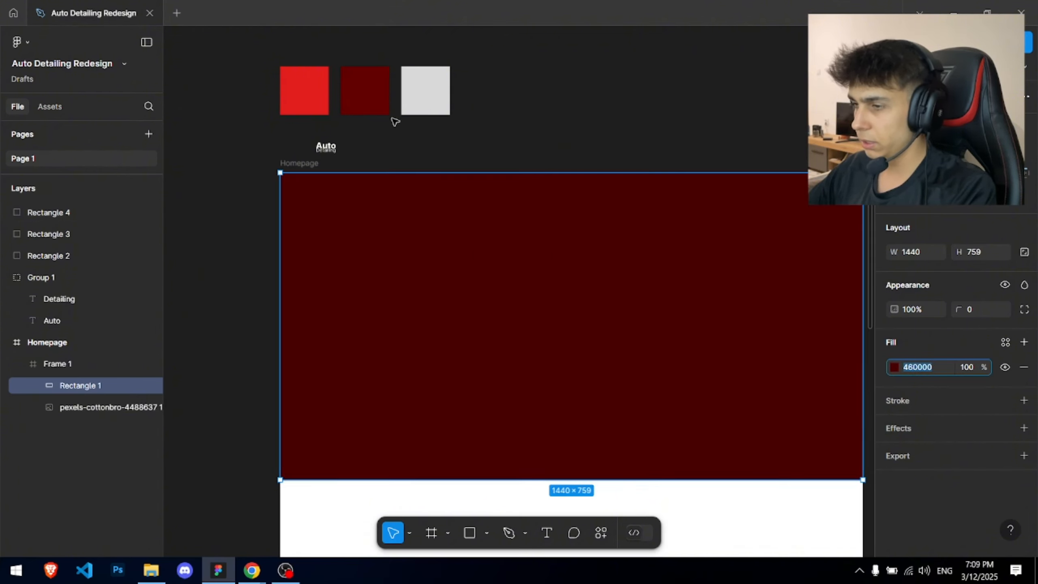
click(380, 108)
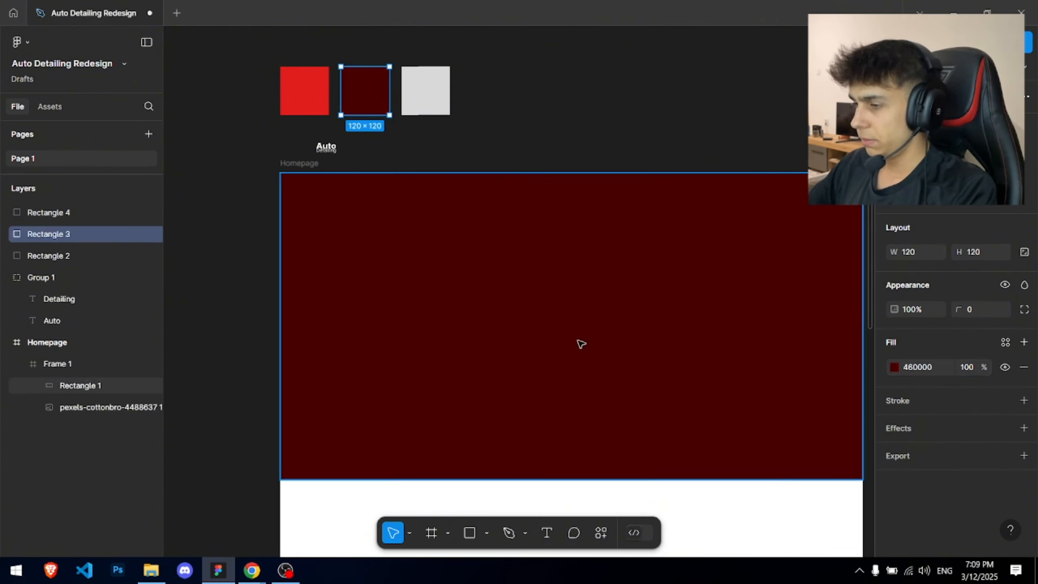
- Raise the hero rectangle's height to 772 and lower its opacity to 74%
click(595, 273)
scroll(595, 274, up, 3)
drag(339, 118, 341, 108)
scroll(713, 217, down, 5)
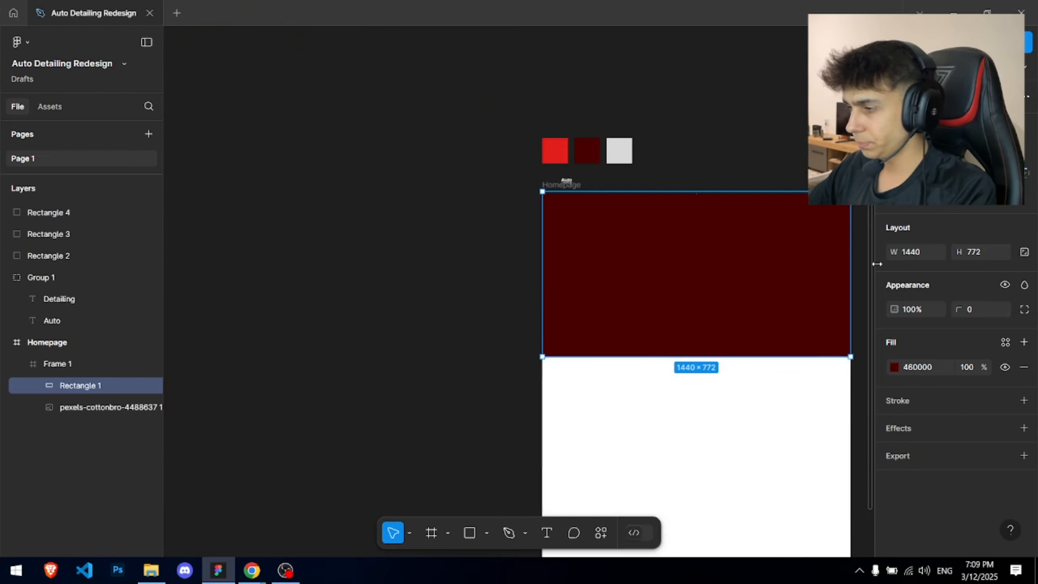
drag(894, 309, 888, 310)
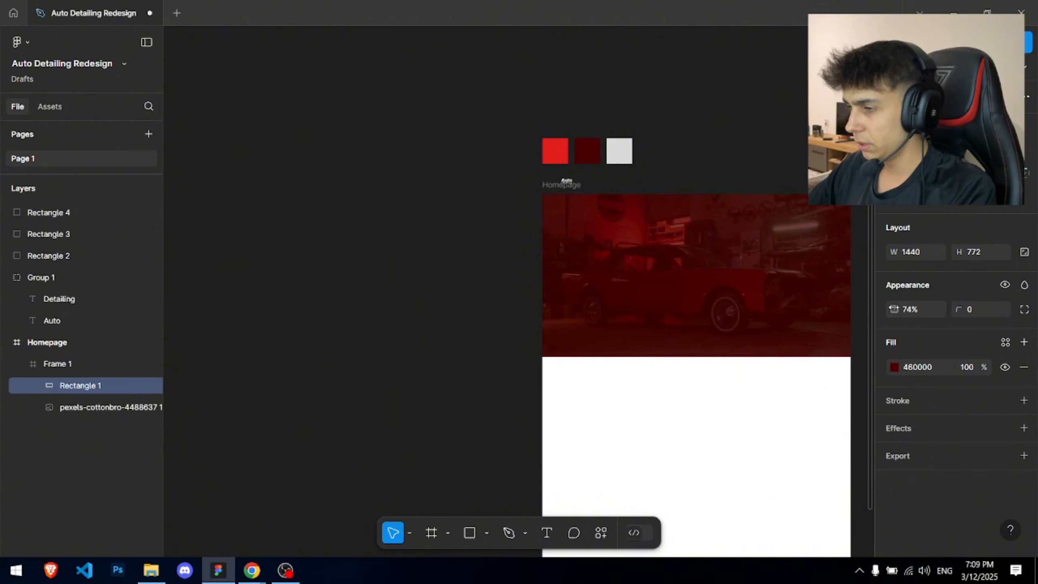
drag(750, 154, 551, 126)
click(548, 123)
- Review the tinted garage photo, glance at the Chrome reference, and return to the Auto Detailing Redesign file
scroll(539, 121, up, 4)
drag(466, 248, 505, 185)
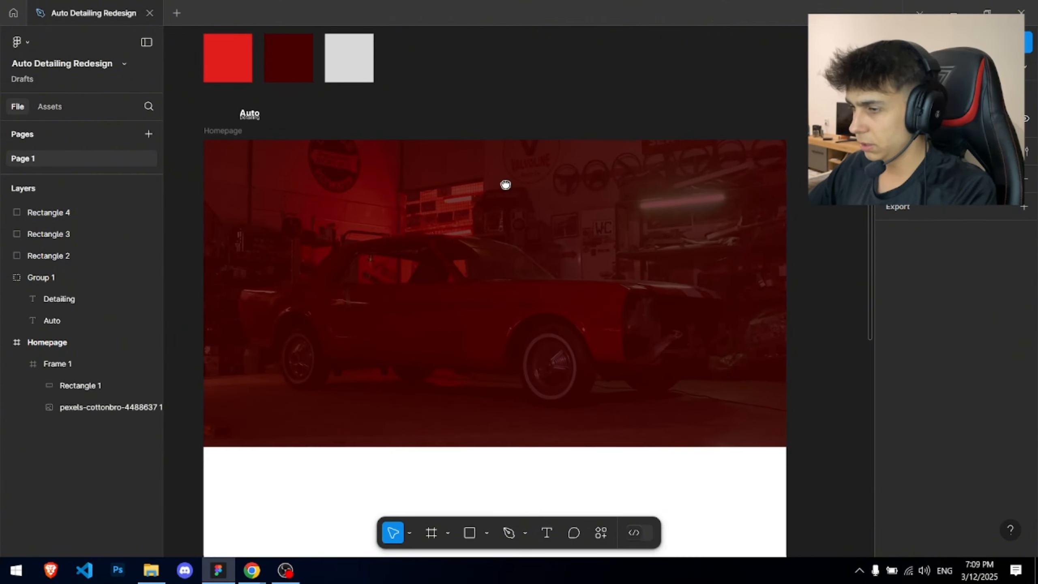
scroll(563, 177, up, 2)
scroll(565, 167, down, 1)
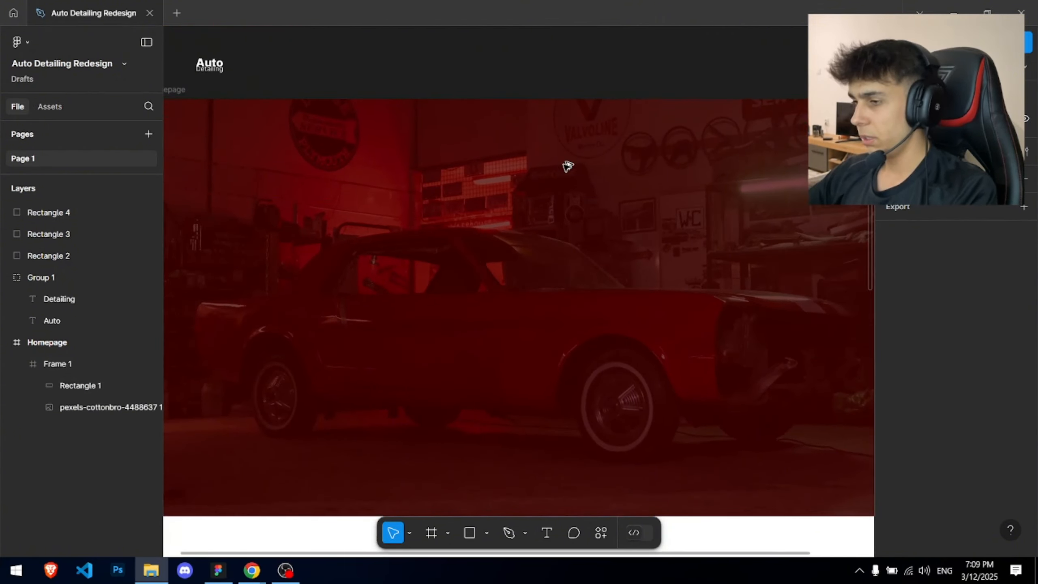
key(alt+Tab)
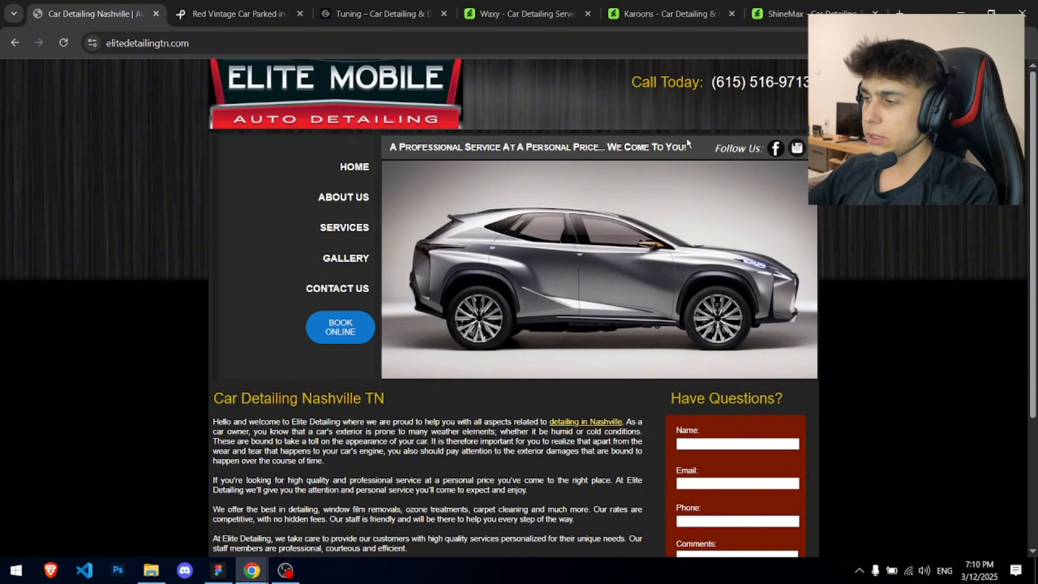
key(alt+Tab)
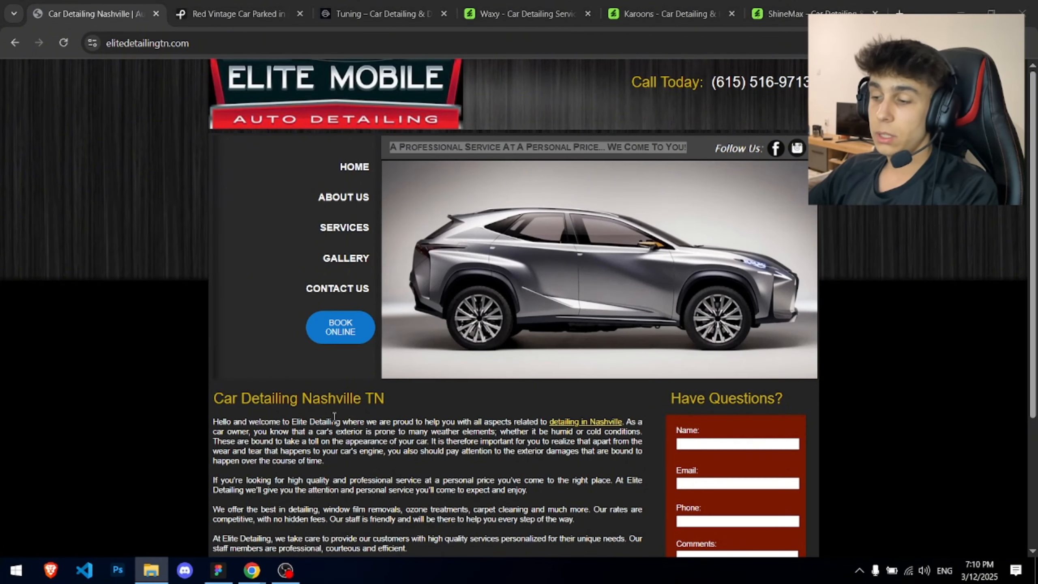
click(220, 571)
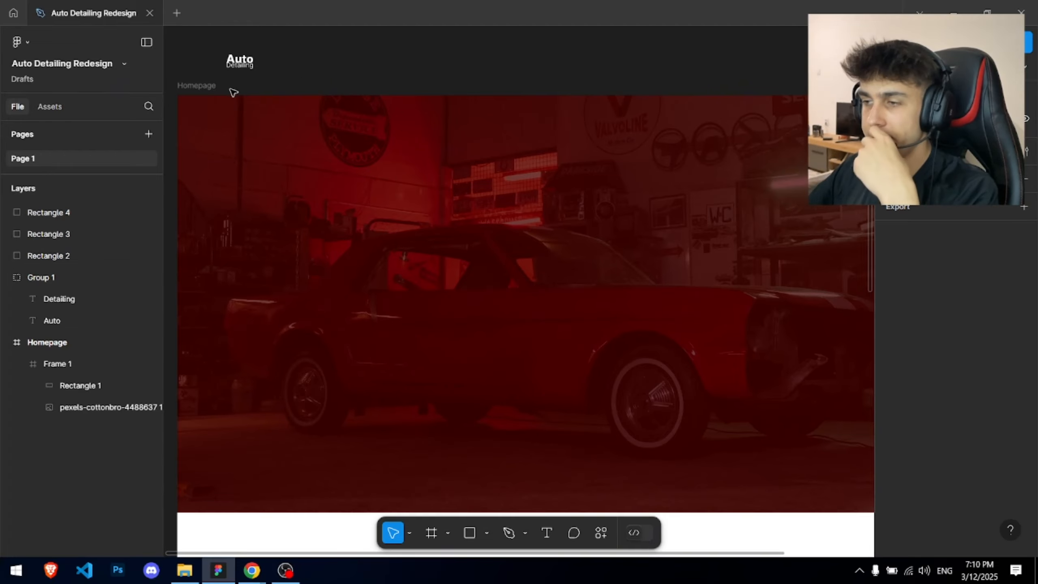
- Add a columns layout grid with a 200 margin to the Homepage frame
click(208, 86)
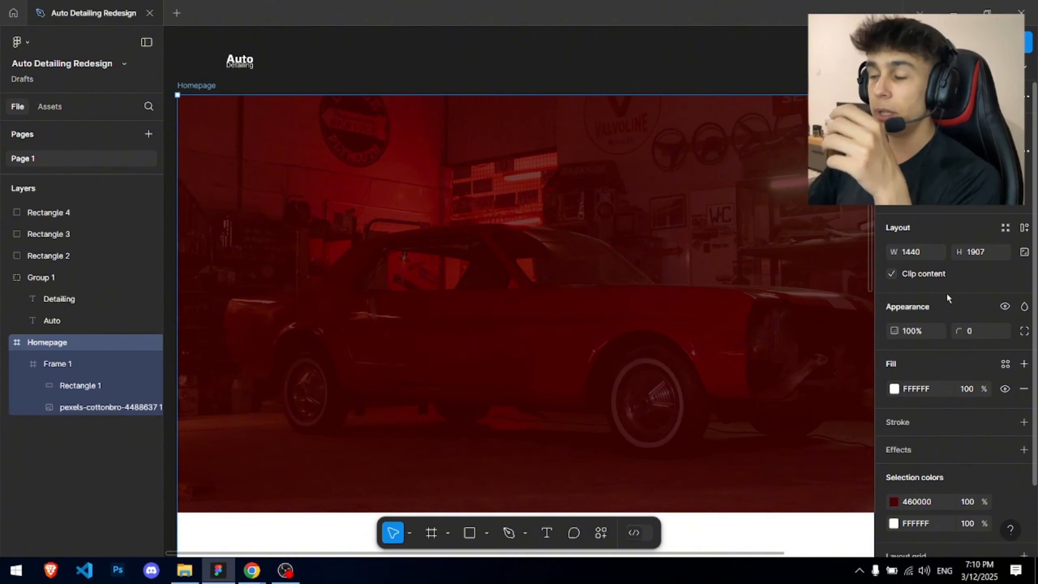
scroll(956, 369, down, 2)
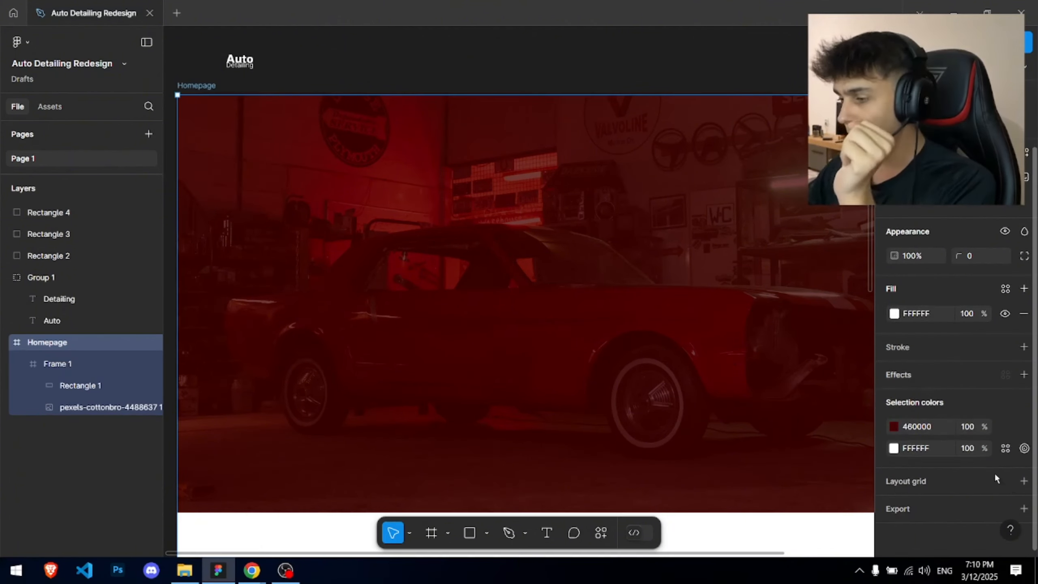
click(1022, 481)
scroll(929, 480, down, 1)
click(931, 476)
click(919, 489)
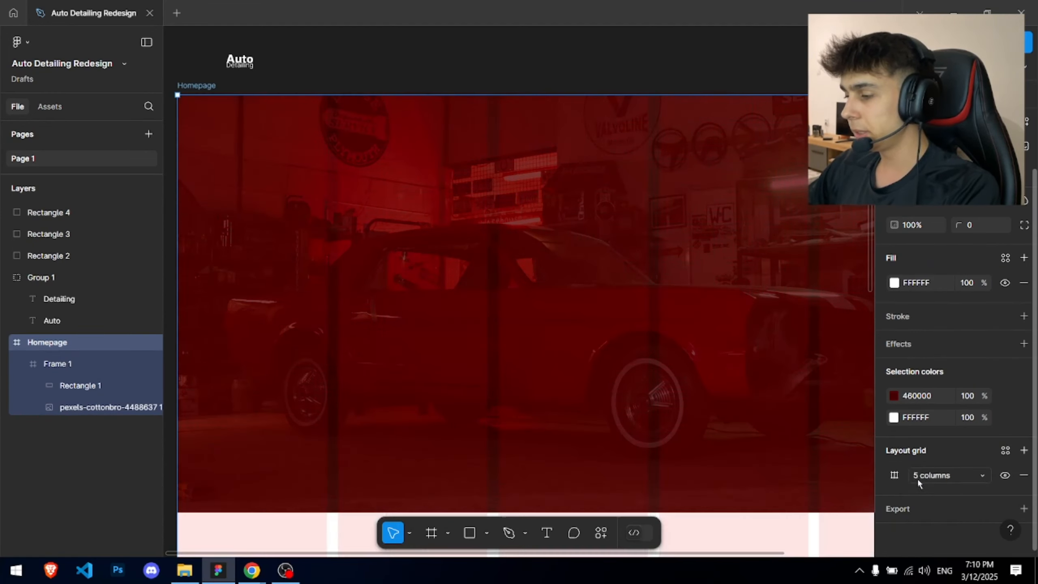
click(893, 475)
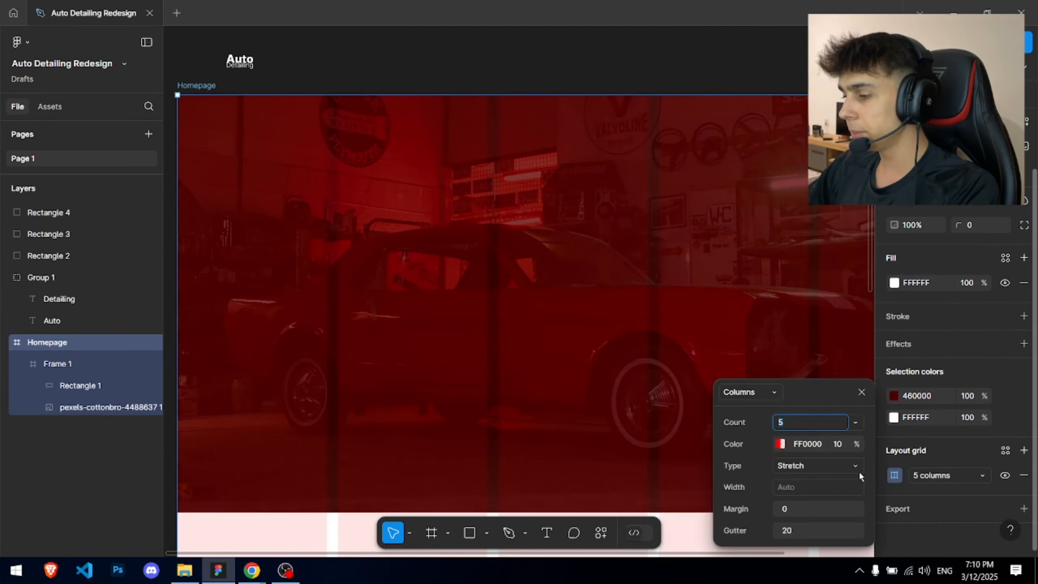
click(799, 508)
text(20)
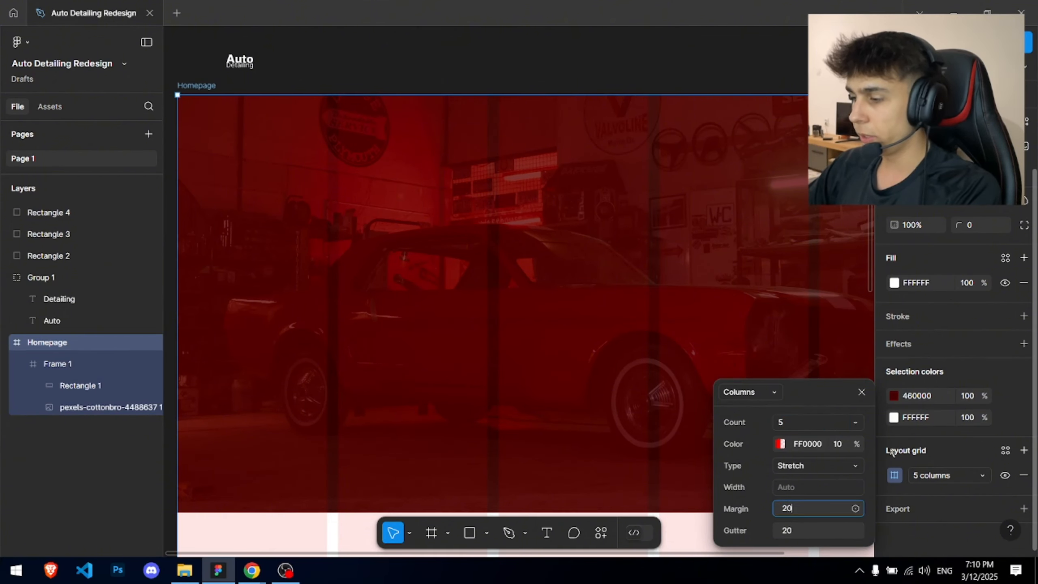
text(0)
key(Return)
click(533, 53)
- Move the Auto Detailing logo group into the top-left of the hero frame
scroll(533, 53, down, 3)
drag(544, 54, 454, 132)
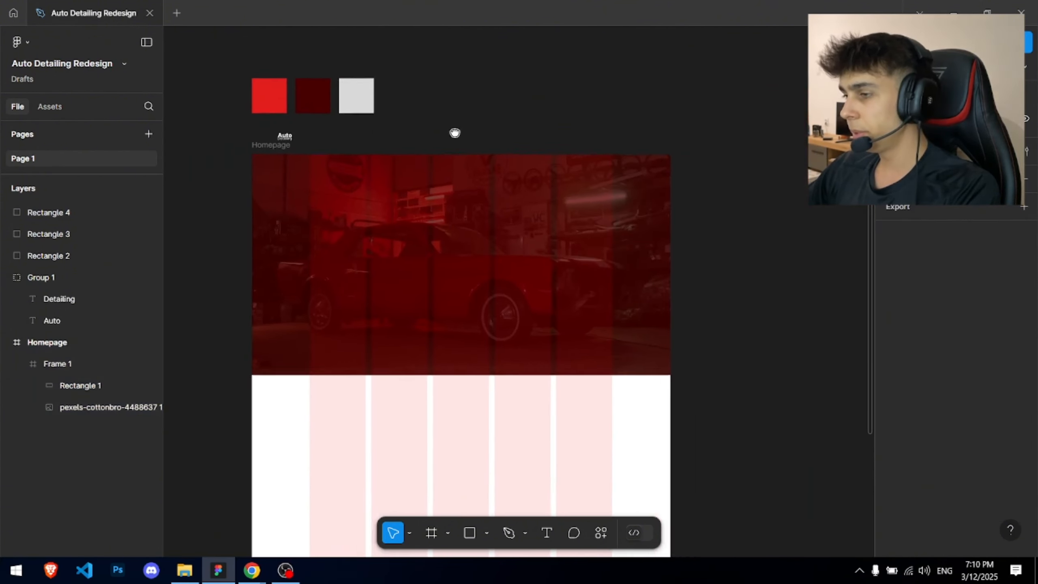
scroll(464, 180, up, 3)
drag(417, 215, 470, 198)
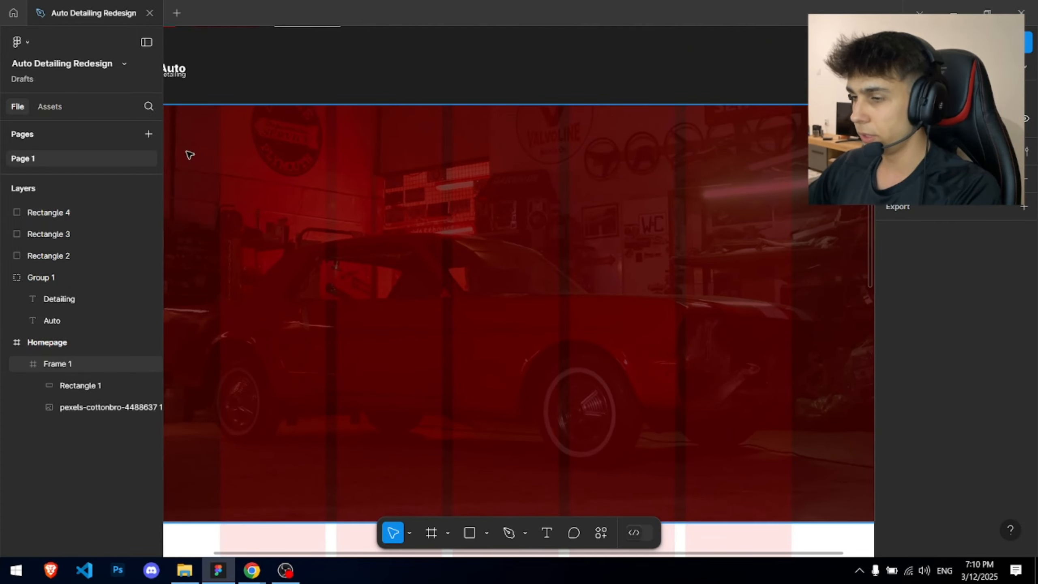
scroll(208, 151, down, 1)
scroll(254, 47, down, 3)
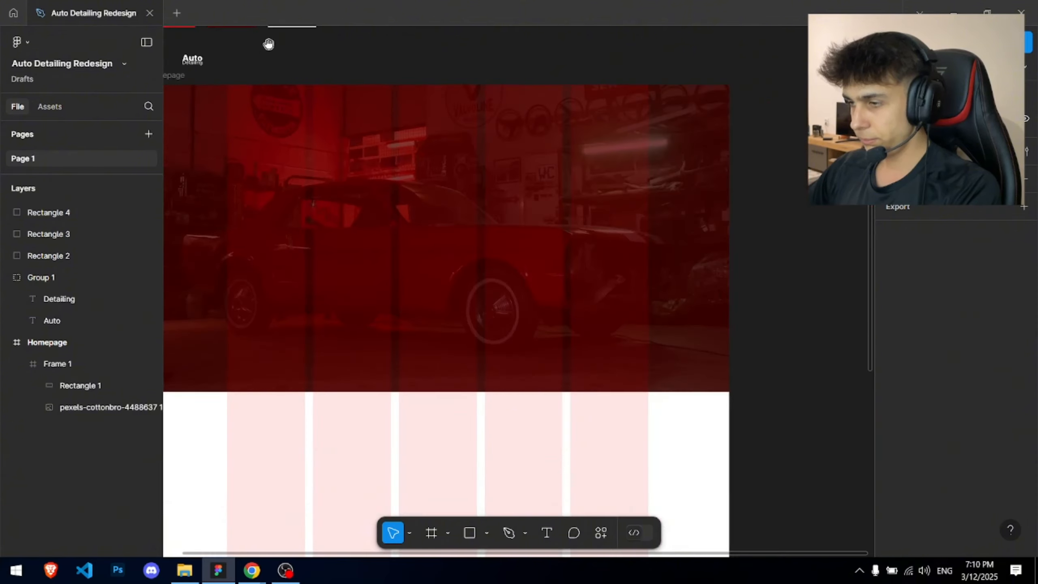
scroll(286, 102, up, 3)
scroll(327, 172, up, 3)
click(275, 177)
drag(275, 178, 440, 288)
click(429, 204)
- Pan around the hero to check the logo's placement
scroll(416, 162, down, 3)
scroll(423, 200, up, 6)
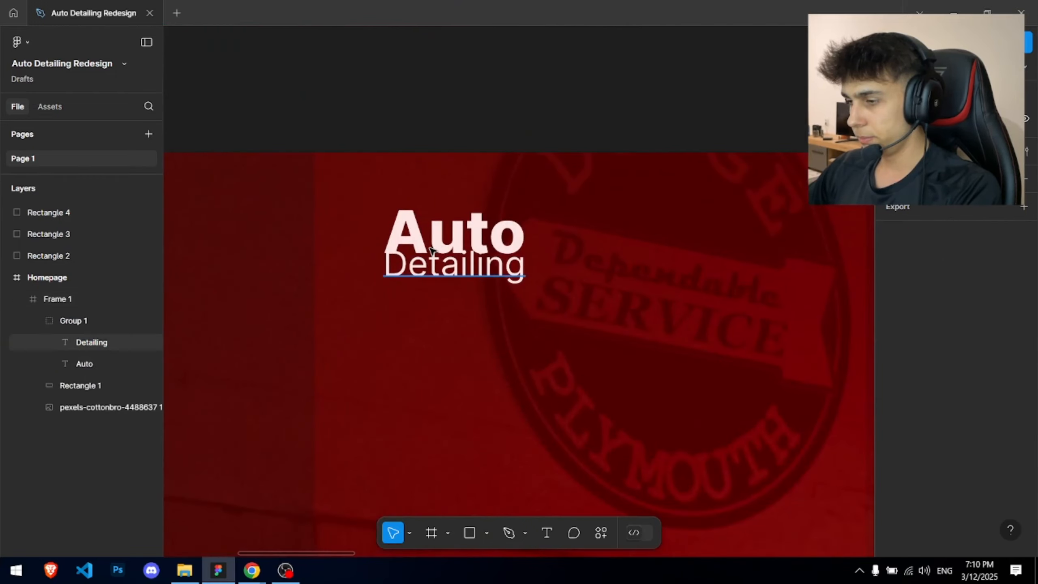
scroll(431, 250, down, 4)
drag(518, 276, 477, 204)
scroll(383, 122, down, 4)
drag(368, 122, 276, 186)
scroll(433, 146, down, 3)
key(alt+Tab)
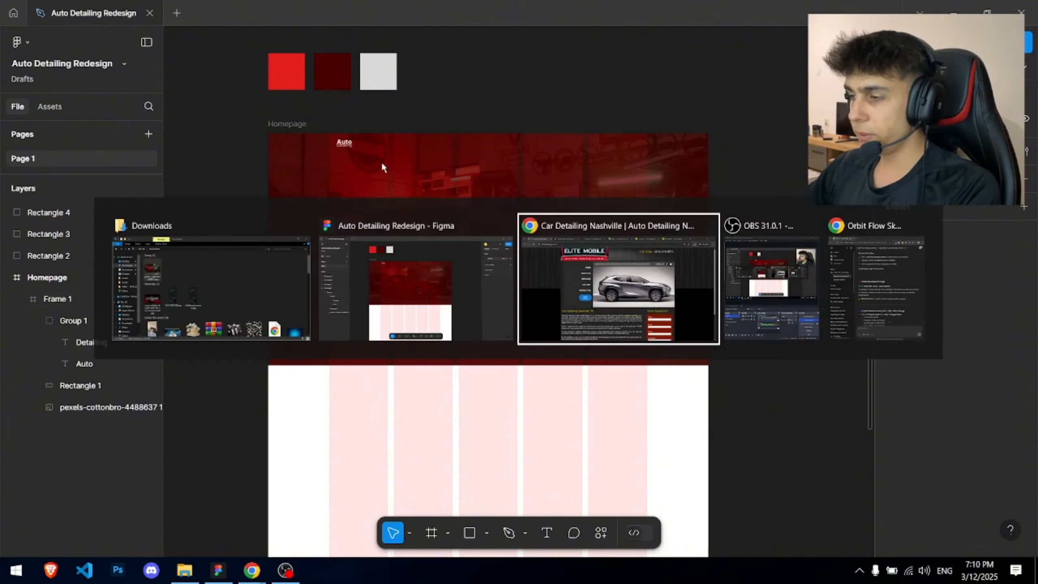
- Browse the Waxy and Tuning reference sites in Chrome, dismissing the subscribe popup
click(218, 570)
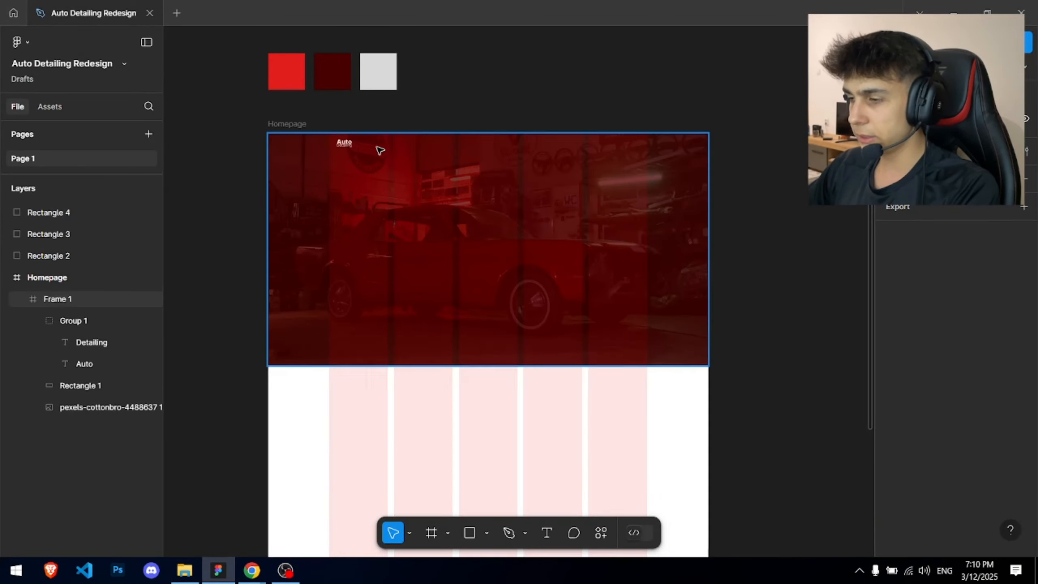
scroll(380, 145, up, 4)
drag(362, 282, 354, 220)
key(alt+Tab)
click(525, 13)
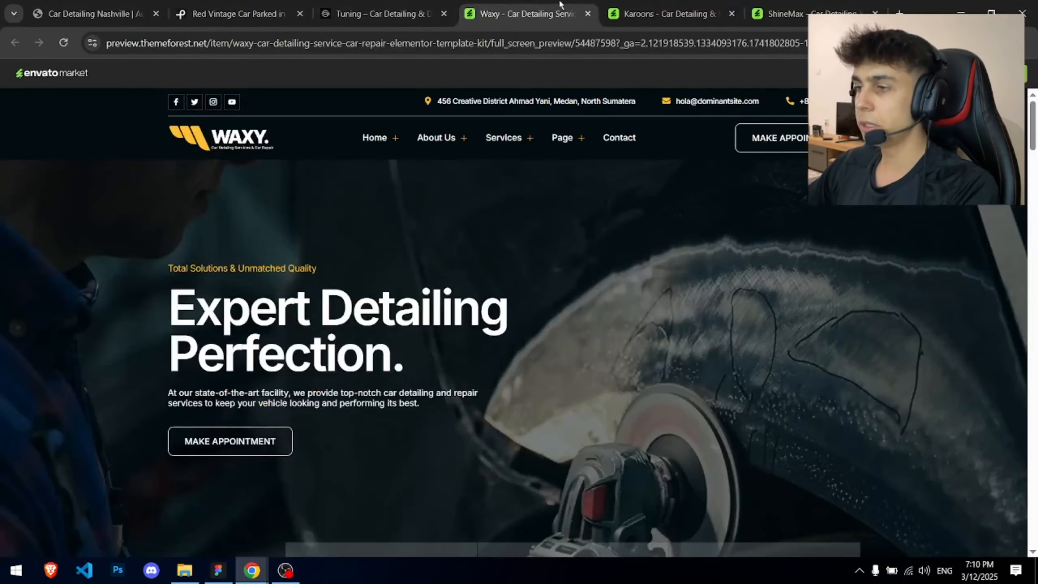
scroll(346, 313, down, 3)
key(ctrl+shift+Tab)
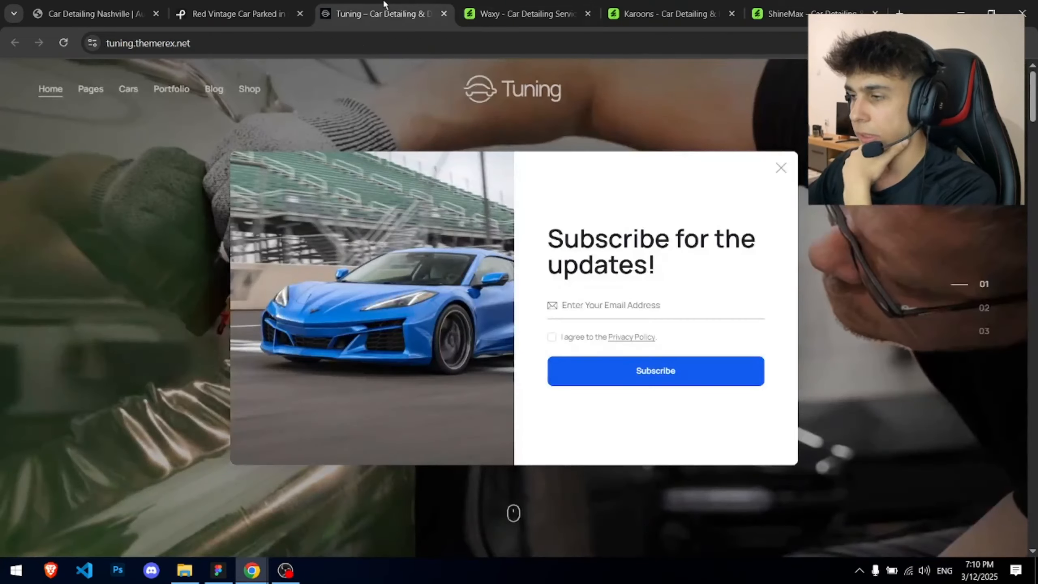
click(780, 170)
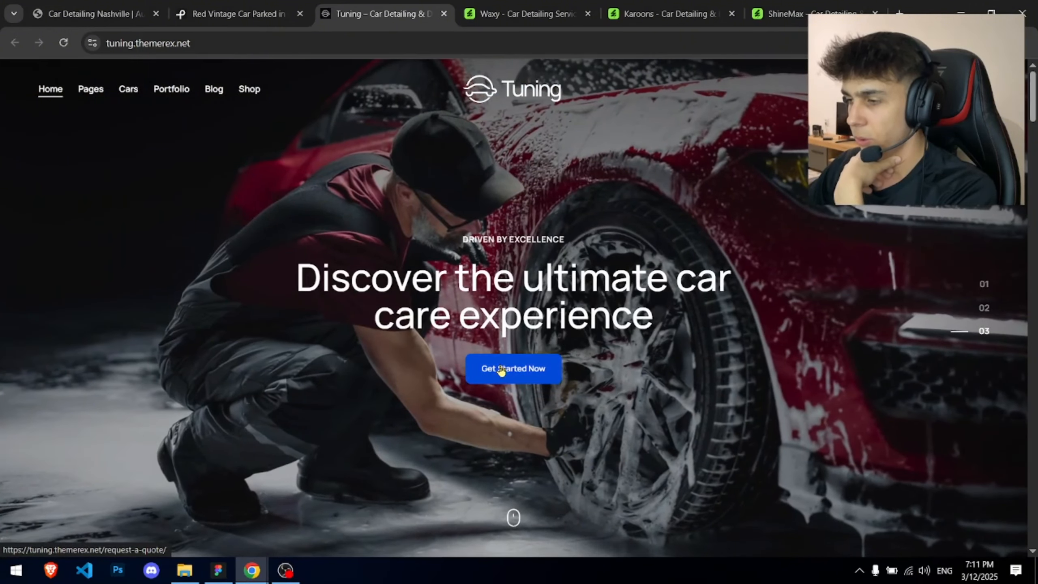
- View the Karoons and ShineMax template heroes, then return to the Figma design
click(666, 14)
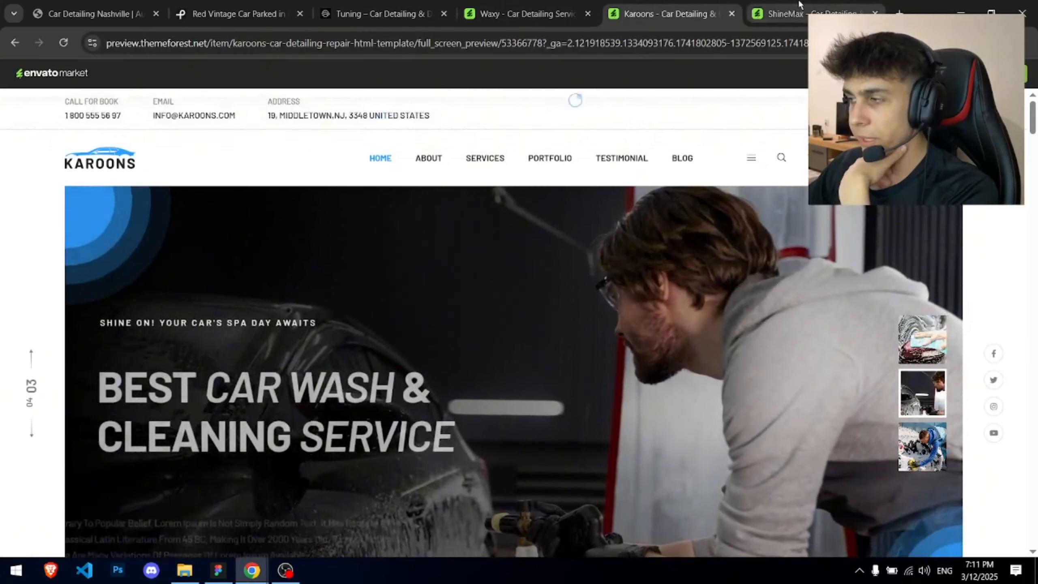
click(799, 4)
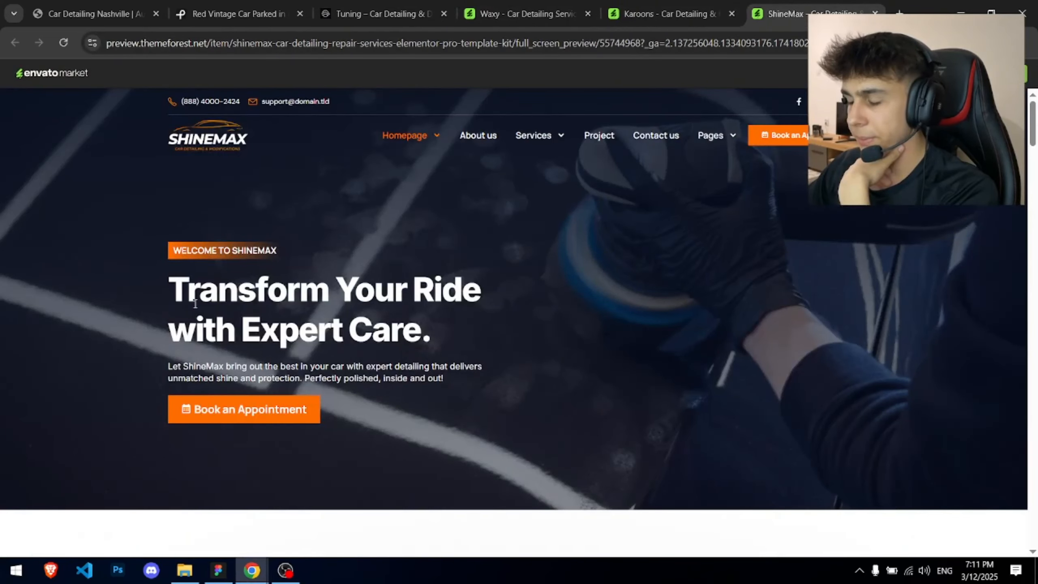
click(273, 284)
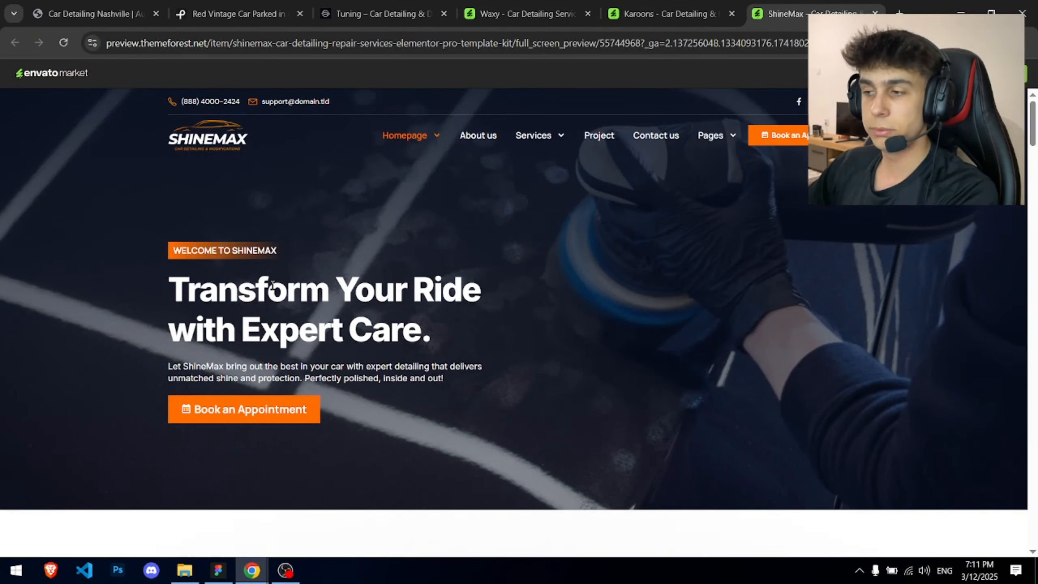
click(219, 570)
- Paste the tagline as a new text box in the hero at font size 40
scroll(506, 248, down, 2)
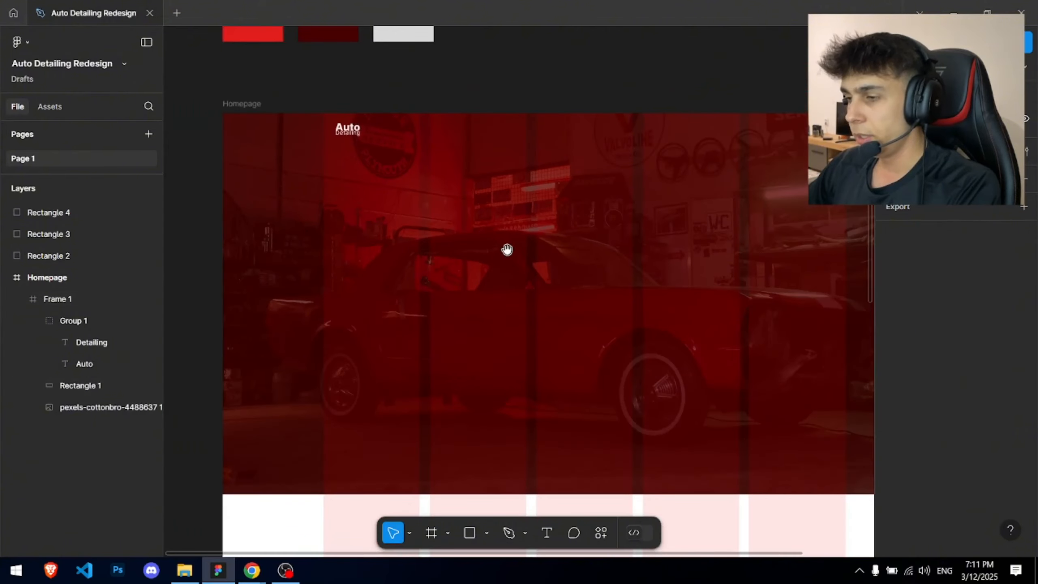
drag(506, 247, 520, 293)
key(t)
click(336, 287)
text(A PROFESSIONAL SERVICE AT A PERSONAL PRICE... WE COME TO YOU!)
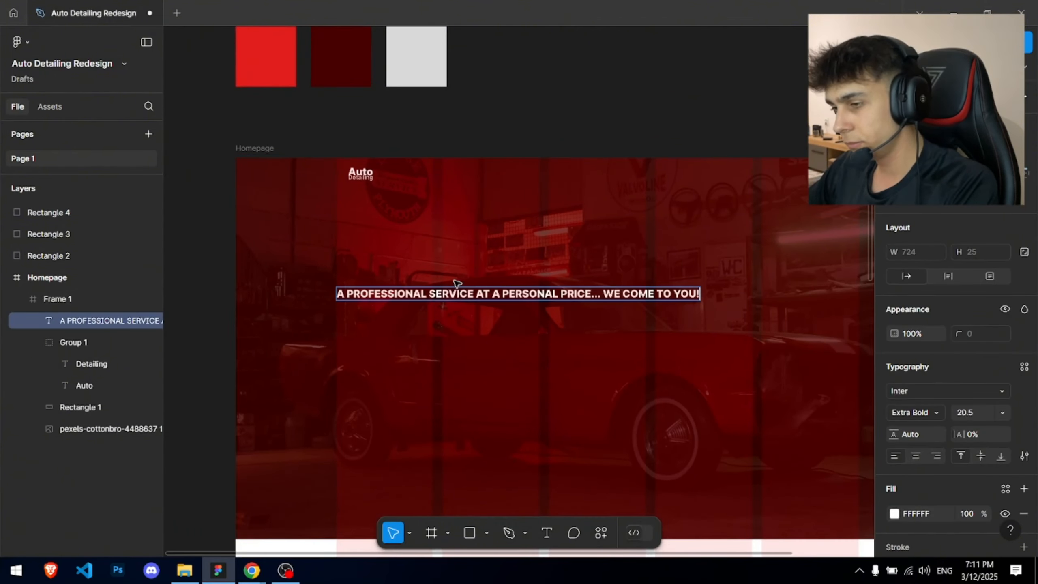
key(Escape)
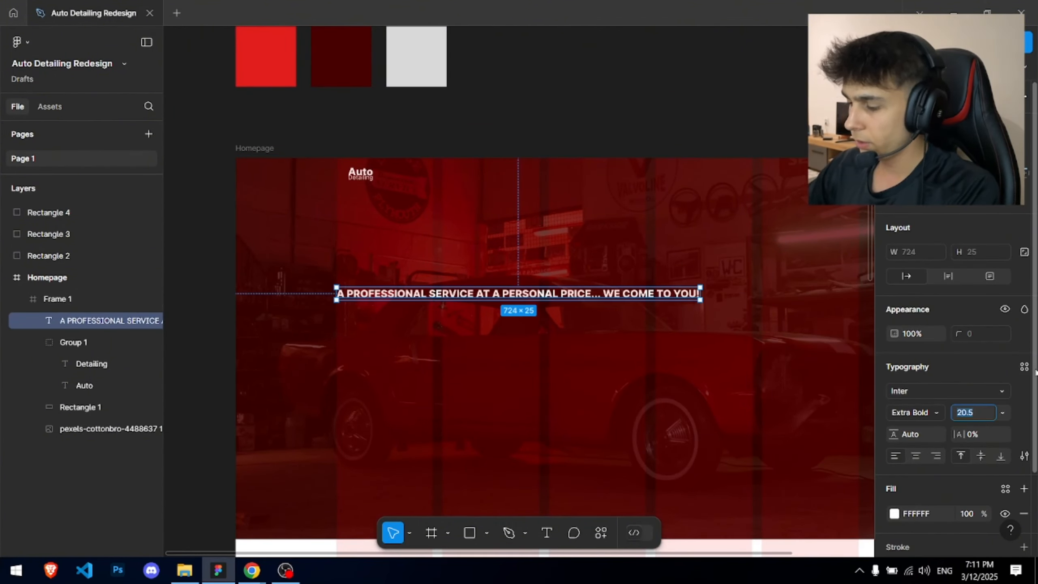
text(4)
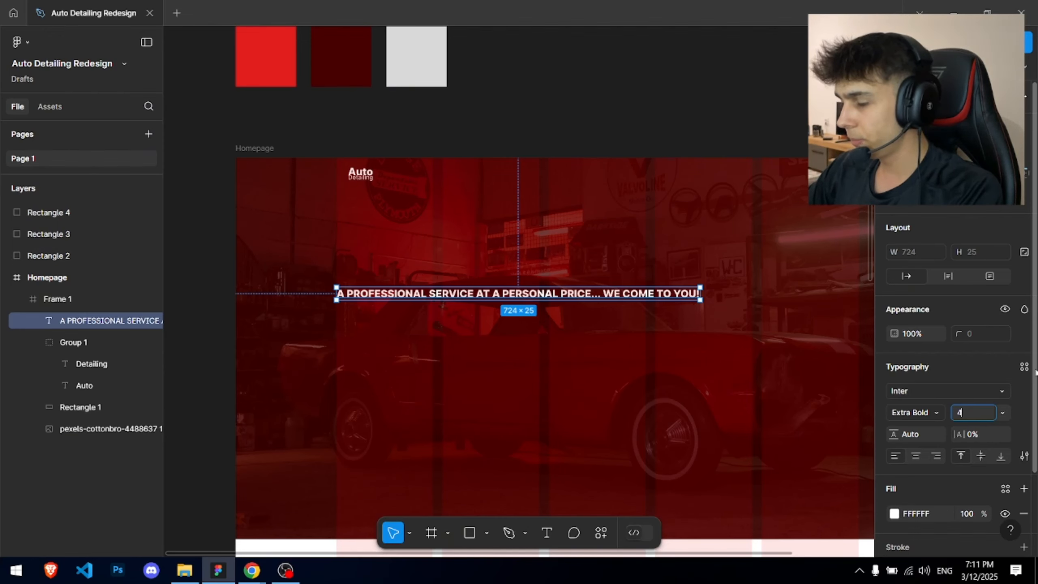
text(0)
key(Return)
- Switch the headline to title case and retype its text
scroll(503, 253, down, 3)
click(1023, 456)
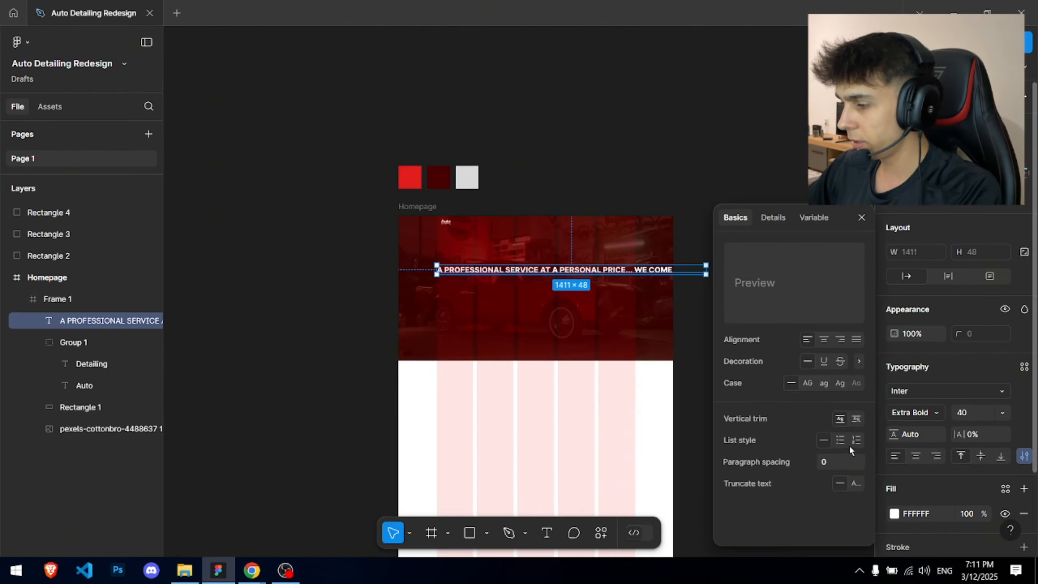
click(838, 382)
scroll(527, 275, up, 3)
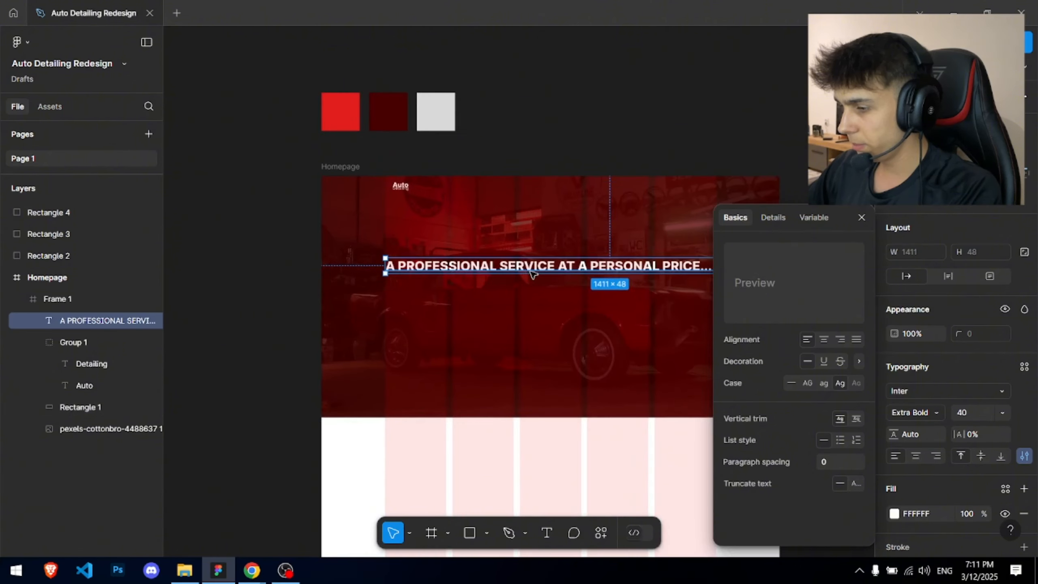
double_click(530, 271)
text(A)
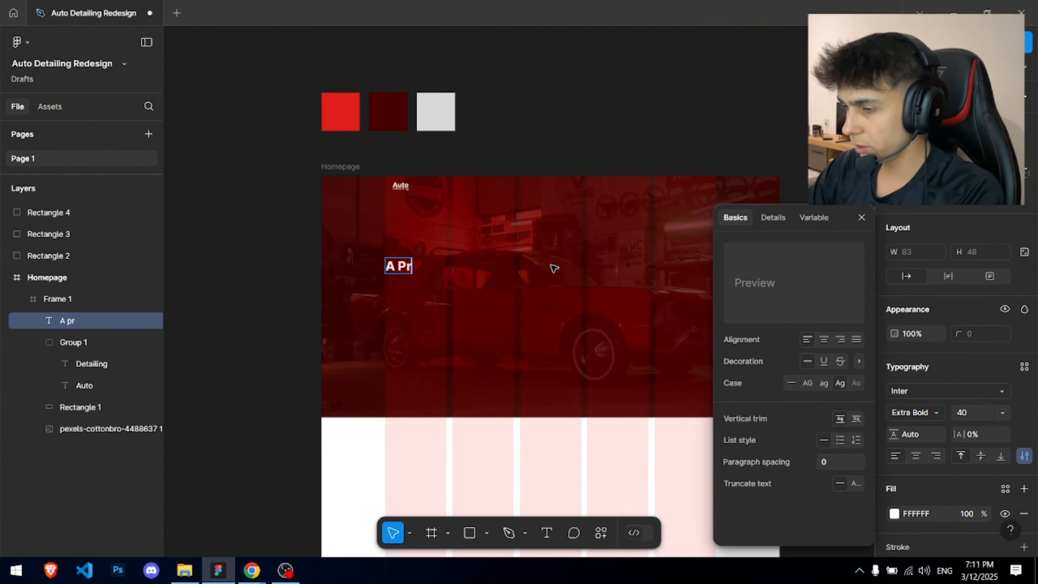
text(Pro)
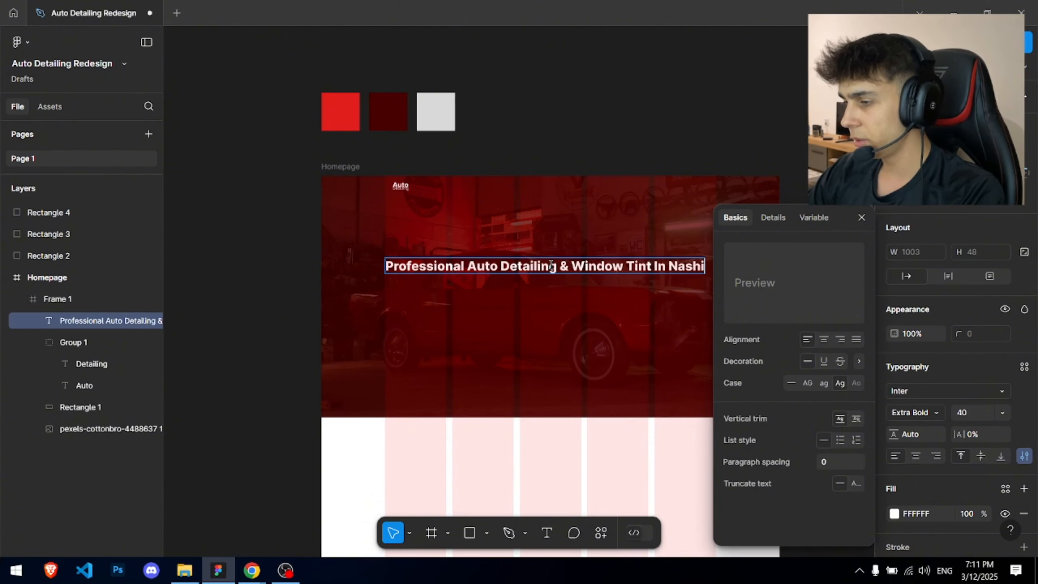
key(Escape)
- Replace the ampersand with 'And' so the headline reads '…Detailing And Window Tint In Nashville'
scroll(539, 257, up, 2)
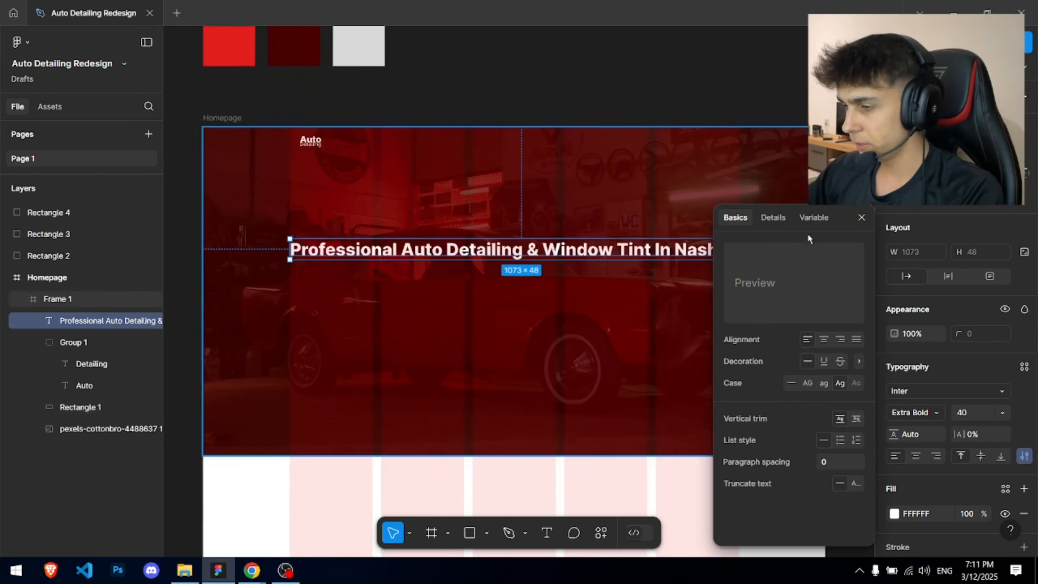
double_click(537, 256)
click(538, 255)
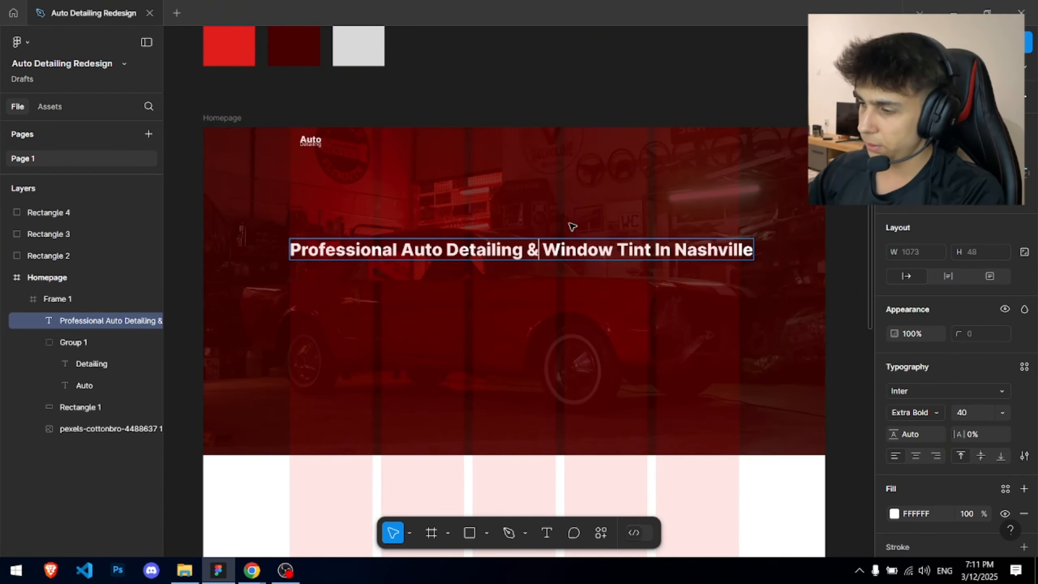
key(BackSpace)
text(and)
key(BackSpace)
key(BackSpace)
key(BackSpace)
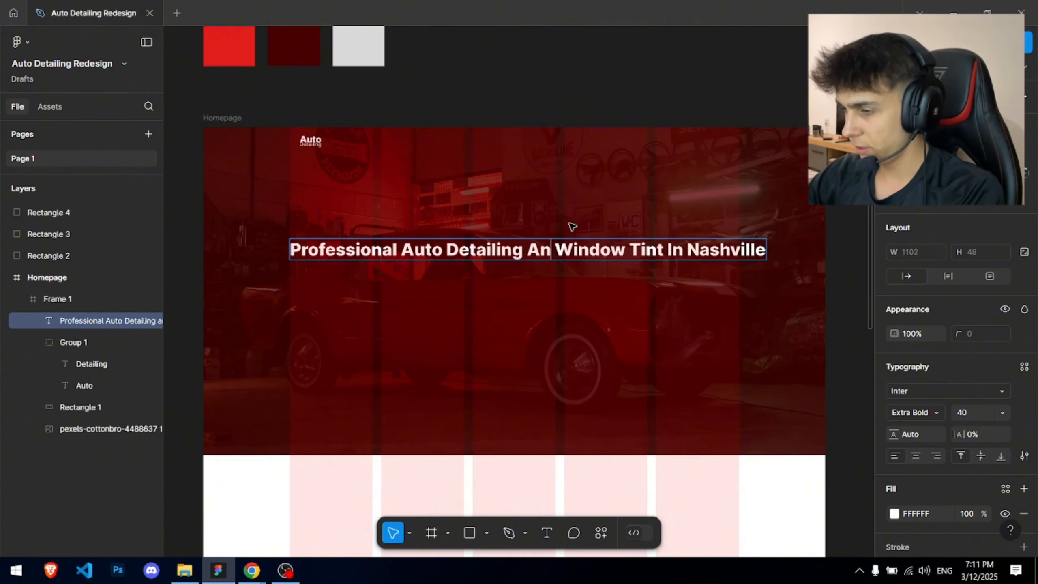
text(And)
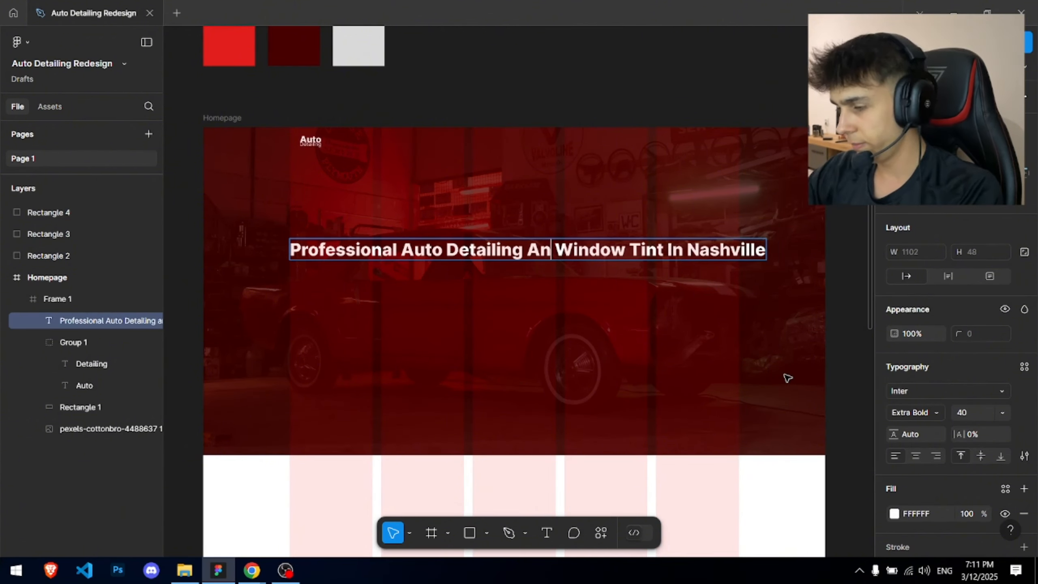
key(Escape)
- Resize the headline box and set its font size to 64
drag(777, 250, 708, 225)
scroll(546, 256, up, 3)
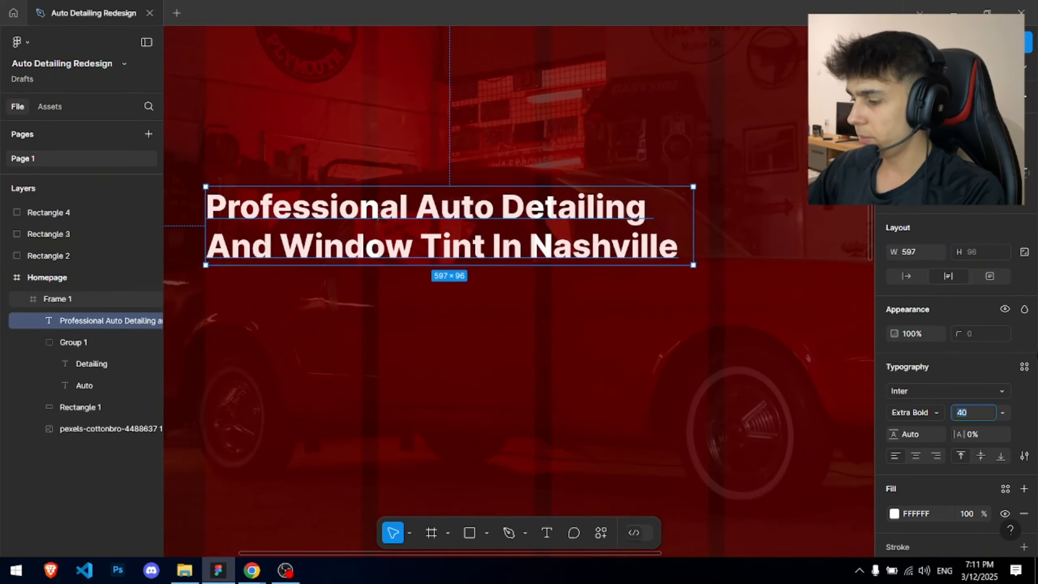
key(Return)
scroll(713, 297, down, 3)
scroll(625, 297, right, 2)
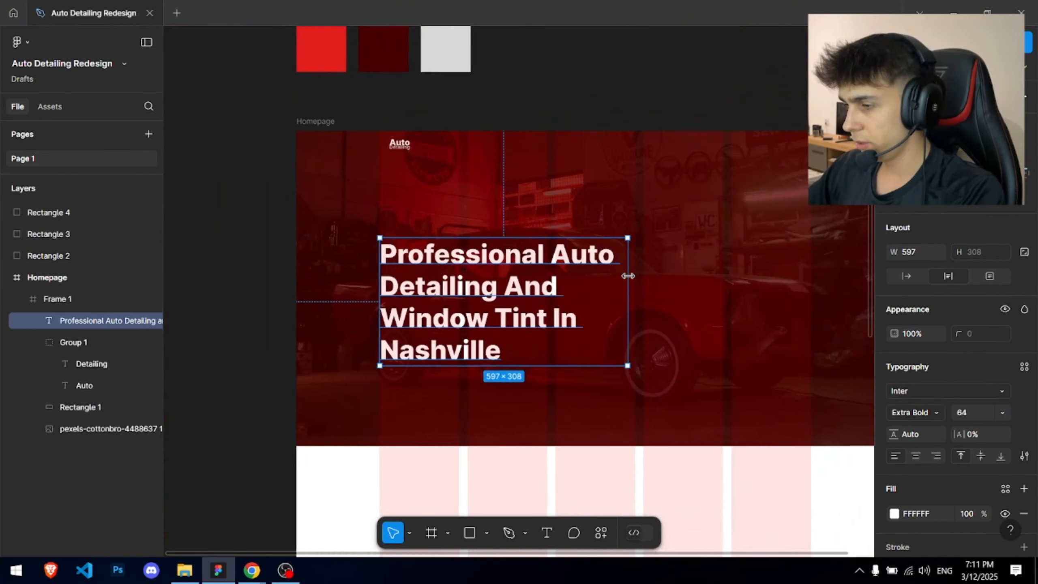
drag(680, 269, 696, 269)
- Make the headline Bold with 106.2% line height, keeping letter spacing at 0%
click(914, 412)
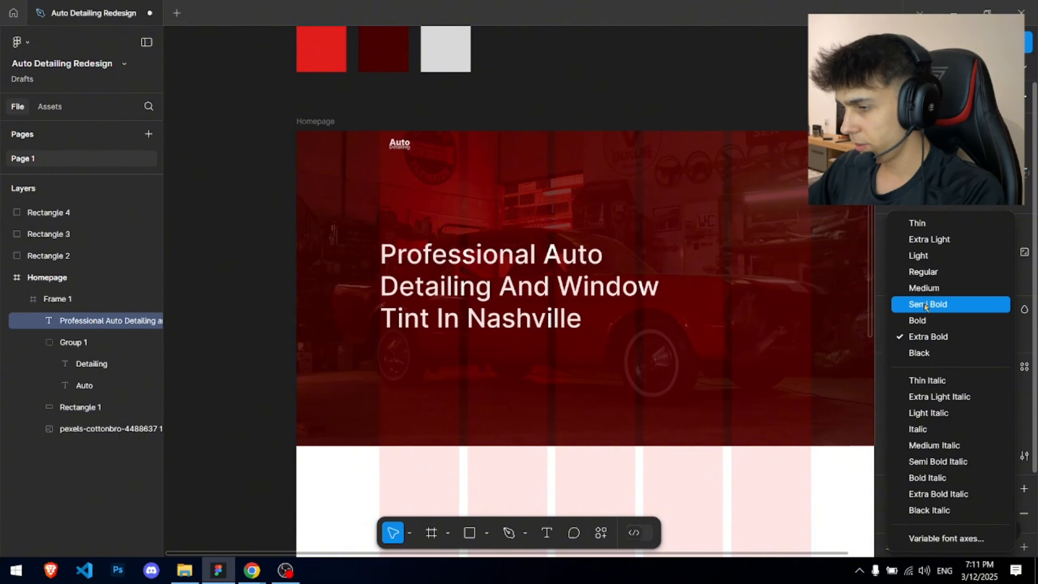
click(926, 321)
ctrl+scroll(560, 289, up, 5)
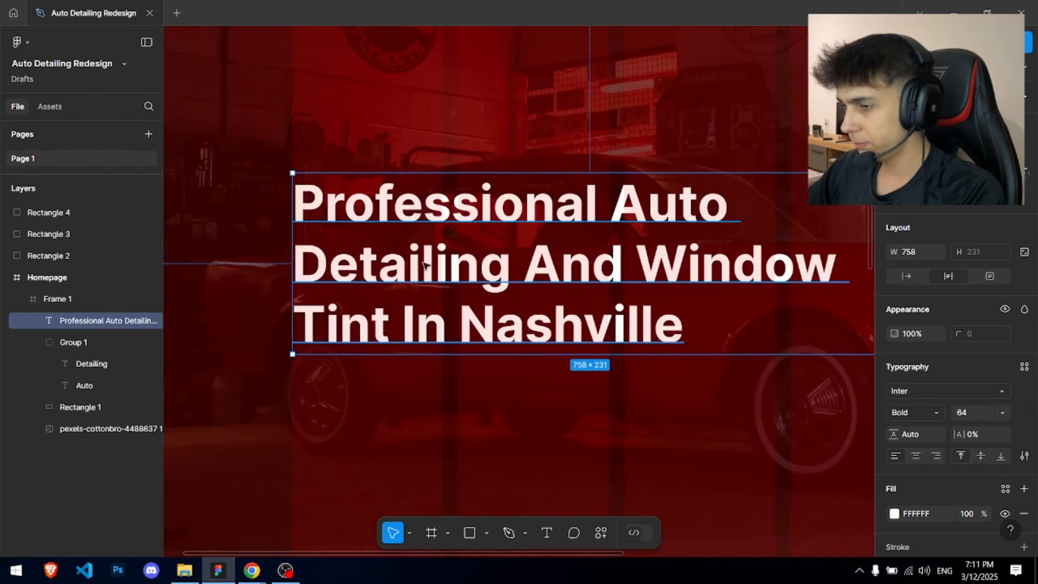
drag(957, 434, 919, 437)
key(ctrl+z)
drag(851, 427, 63, 337)
- Set the headline to size 50 and move it lower in the hero
ctrl+scroll(809, 315, down, 5)
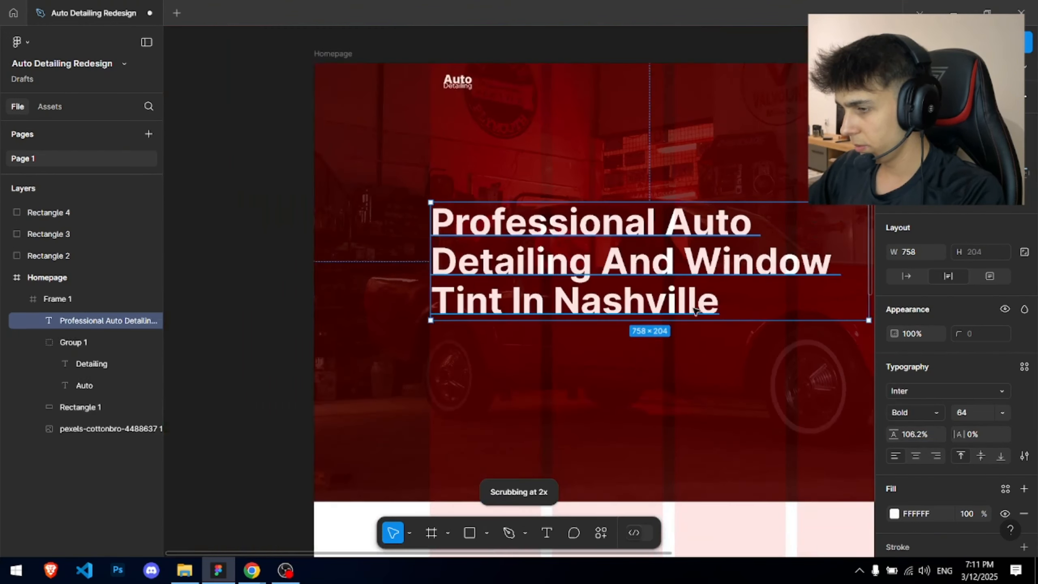
click(776, 141)
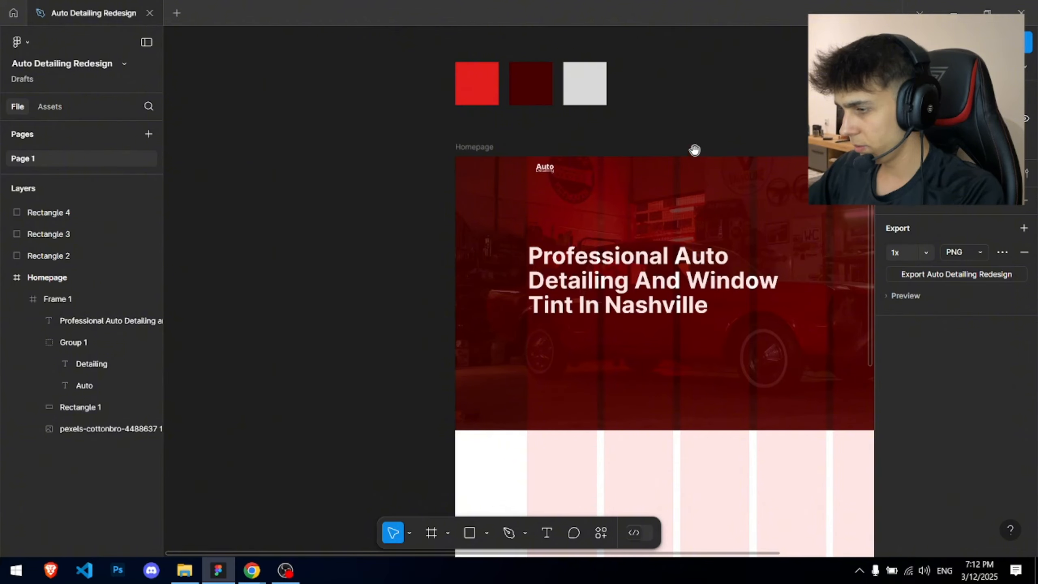
drag(694, 150, 537, 124)
click(543, 251)
scroll(715, 351, up, 1)
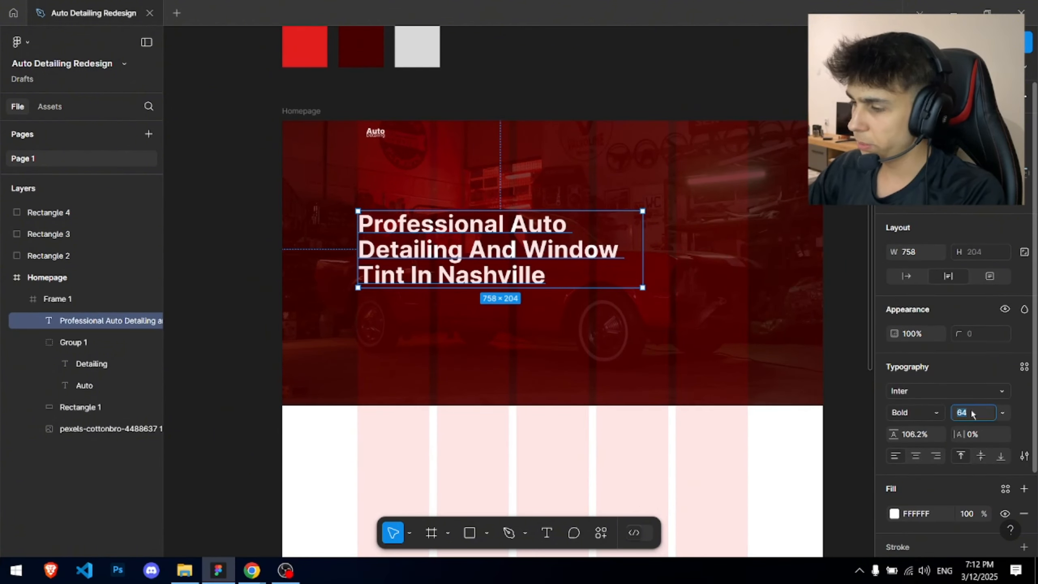
text(50)
key(Return)
scroll(297, 192, up, 3)
drag(521, 253, 393, 214)
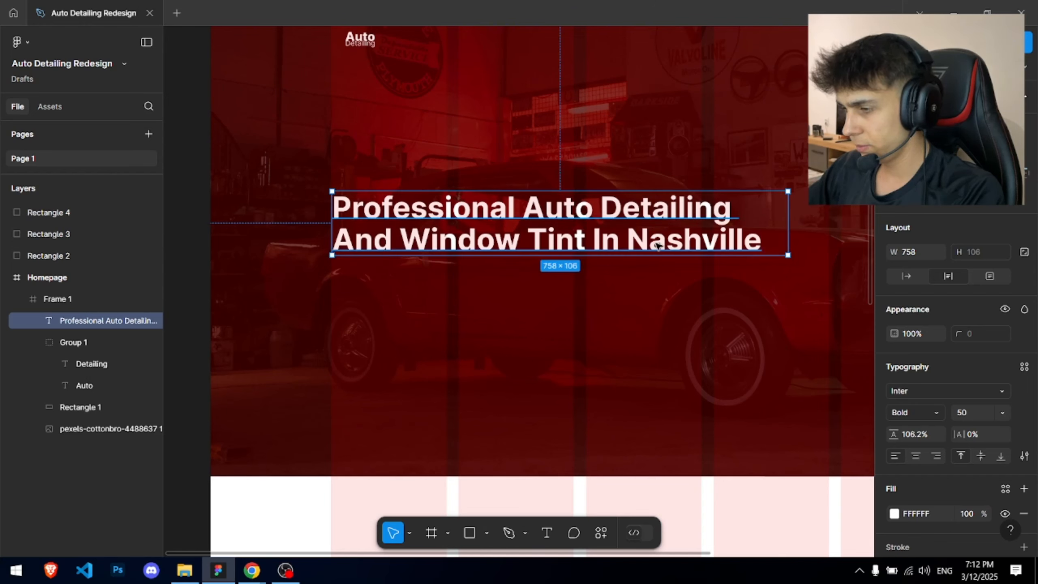
- Bring the ShineMax reference page in Chrome back up
double_click(632, 232)
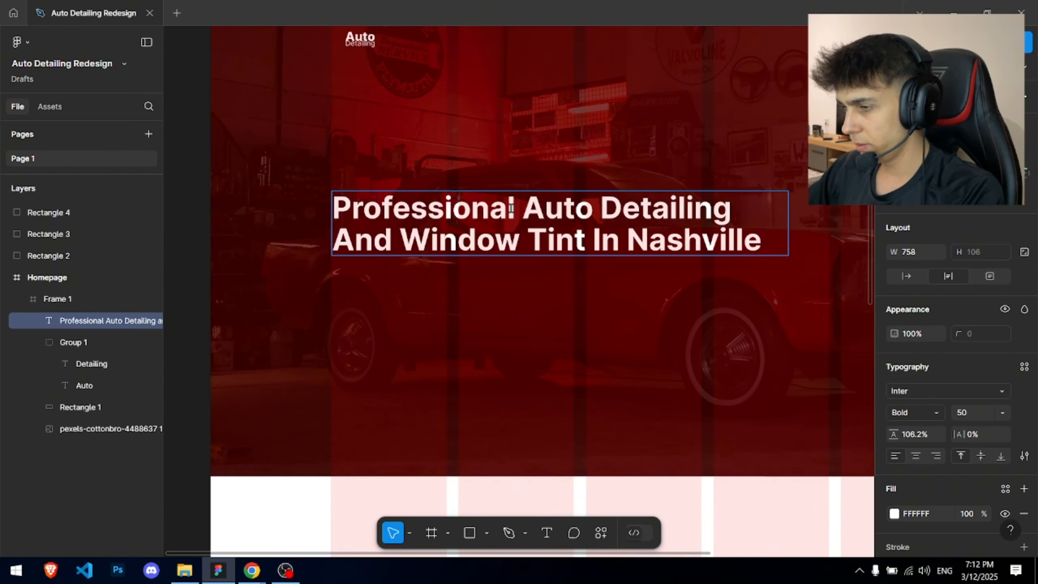
key(Escape)
key(Escape)
drag(521, 260, 481, 315)
scroll(482, 315, down, 1)
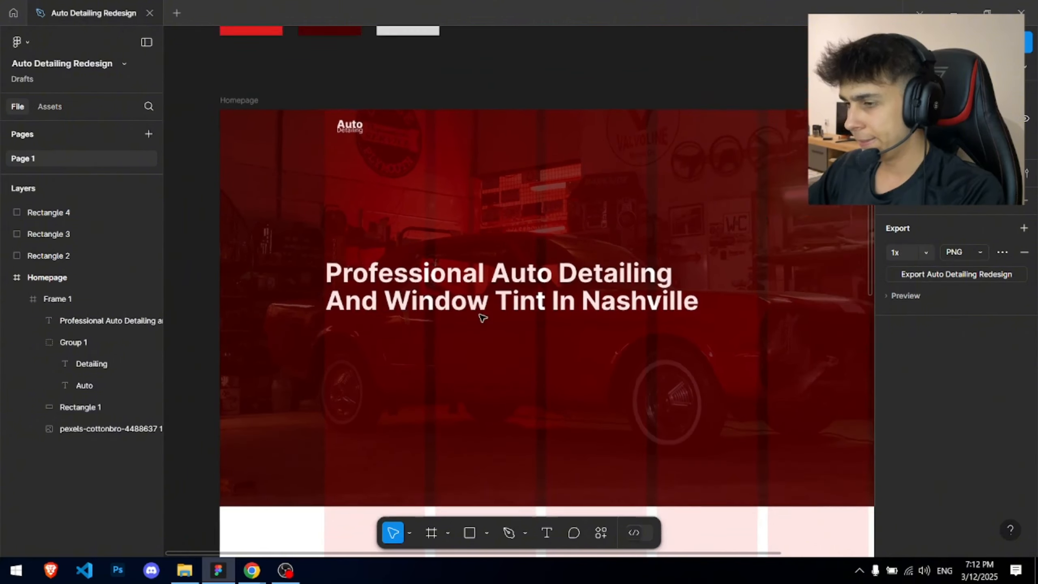
key(alt+Tab)
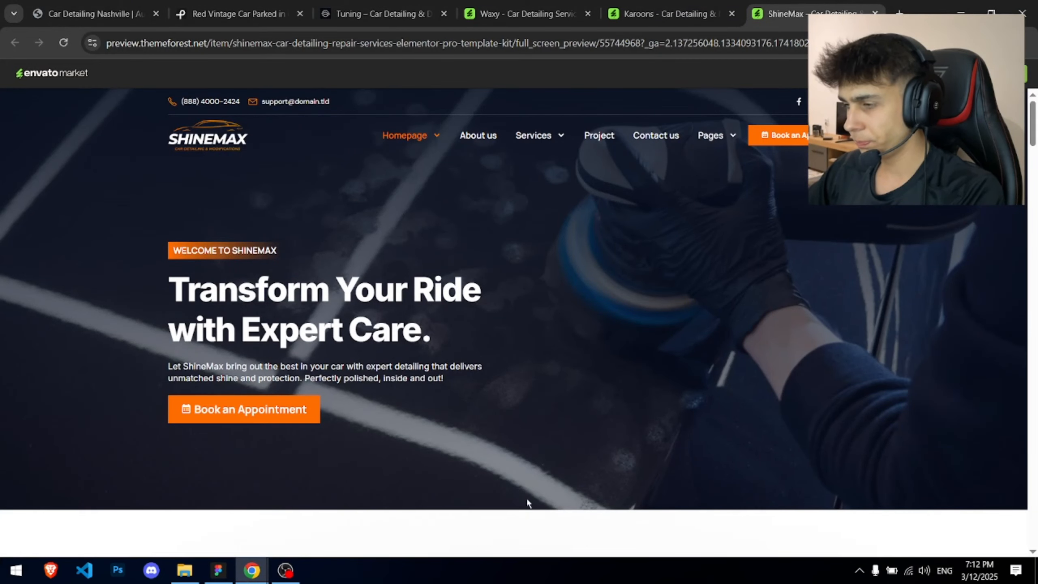
- Search 'lorem ipsum' in a new Chrome tab, copy lipsum.com's opening passage lines, and return to Figma
click(898, 9)
text(lo)
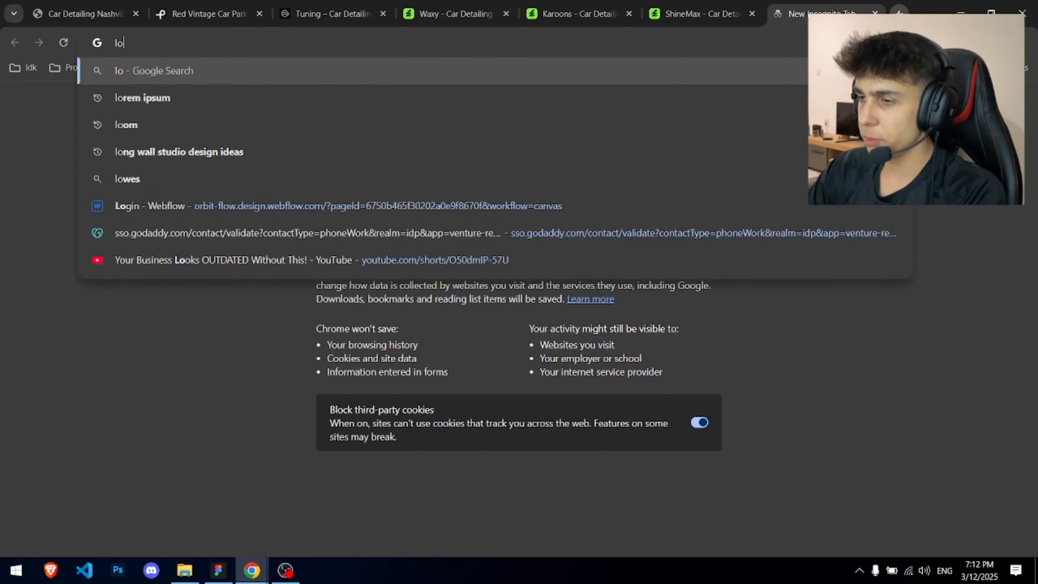
text(rem ipsum)
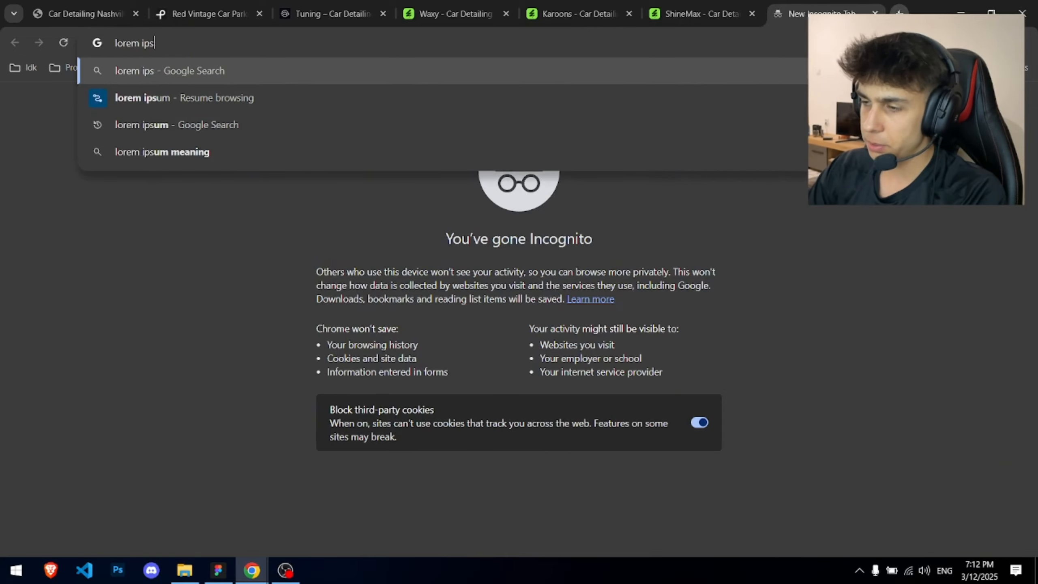
key(Return)
click(238, 211)
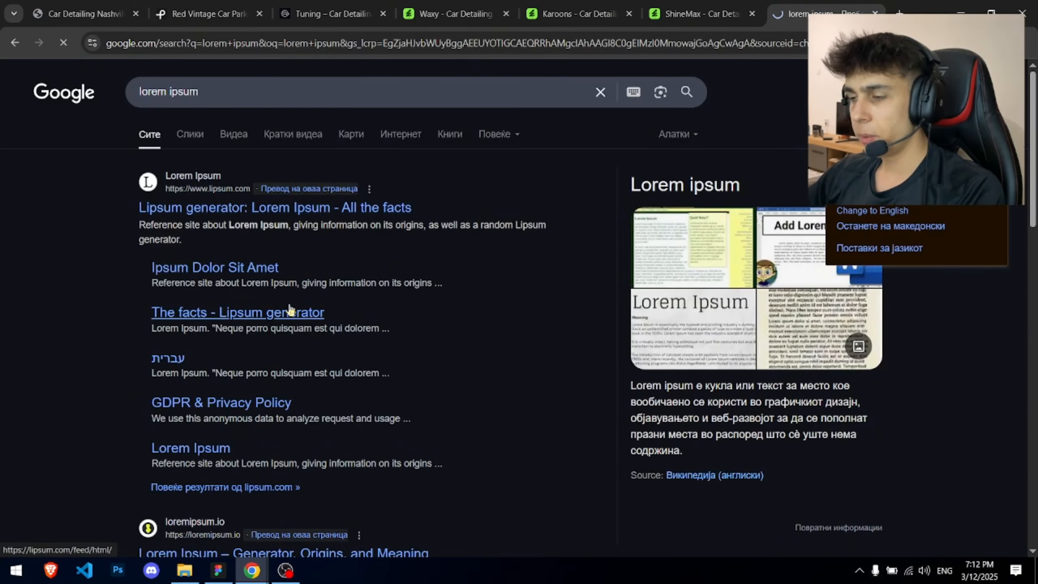
scroll(213, 229, down, 20)
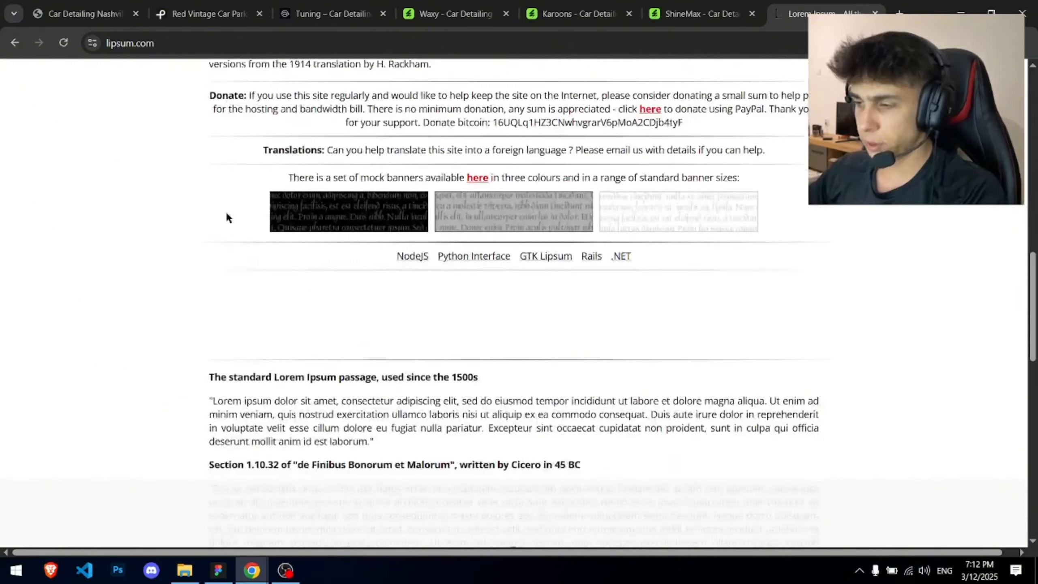
drag(210, 129, 625, 141)
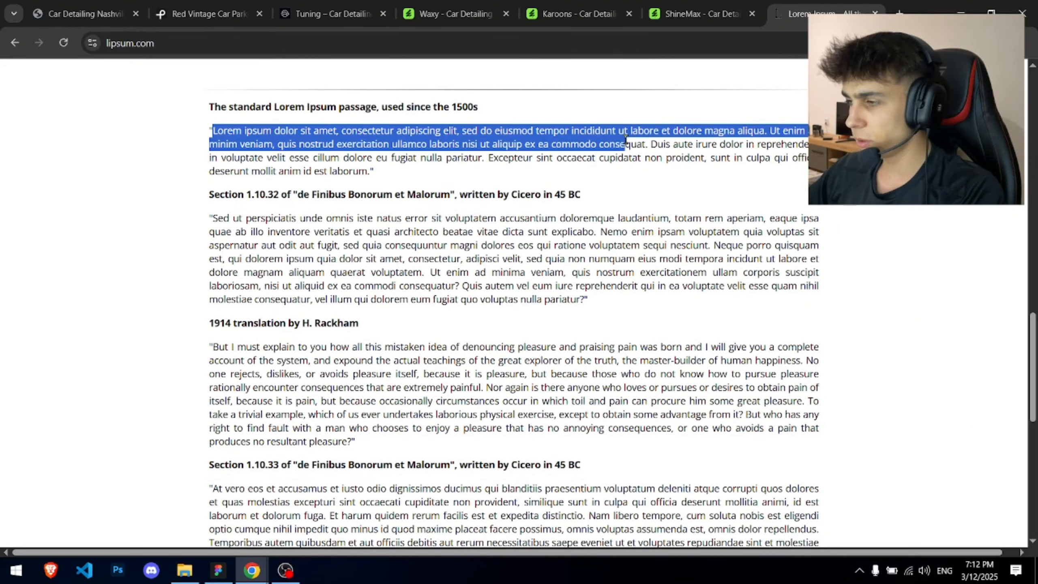
key(alt+Tab)
- Paste the lorem ipsum text as a new text layer below the headline, sized 20
key(t)
scroll(328, 325, up, 3)
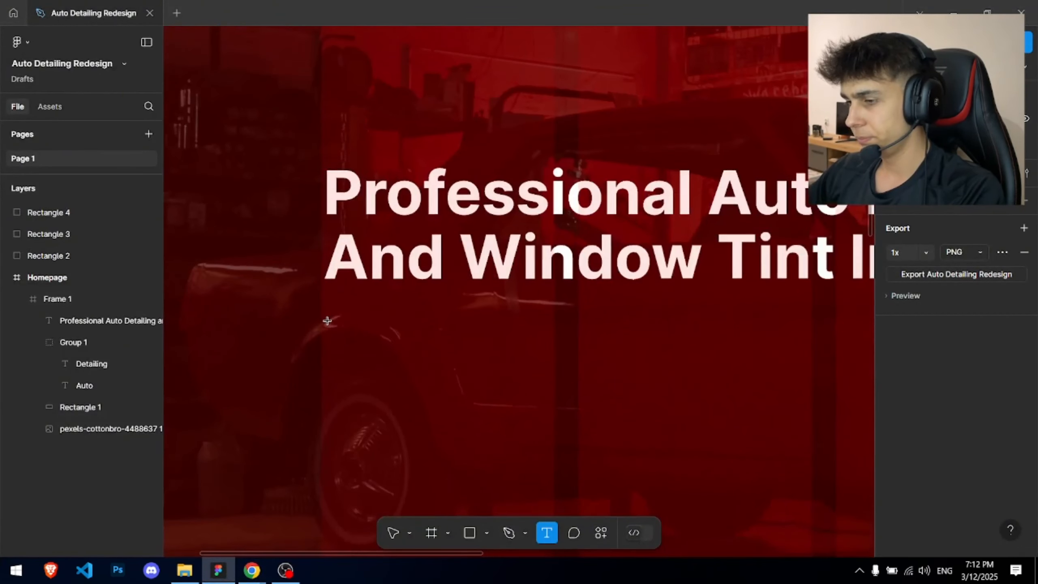
click(327, 321)
key(ctrl+v)
key(Escape)
scroll(352, 305, down, 3)
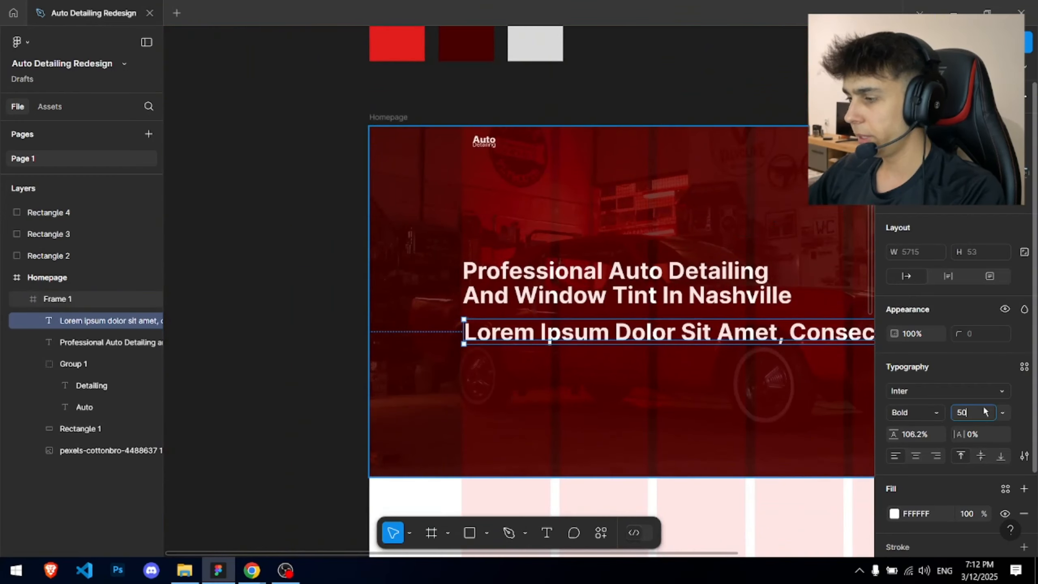
text(20)
key(Return)
- Set the paragraph to 18 px Regular and narrow its box so the text wraps
scroll(682, 299, down, 3)
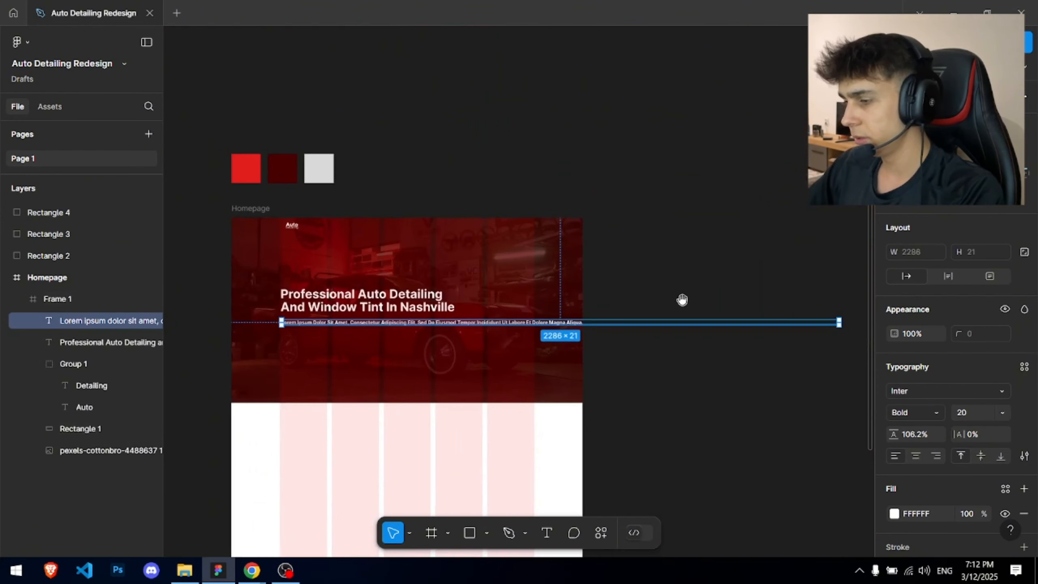
click(967, 412)
text(18)
key(Return)
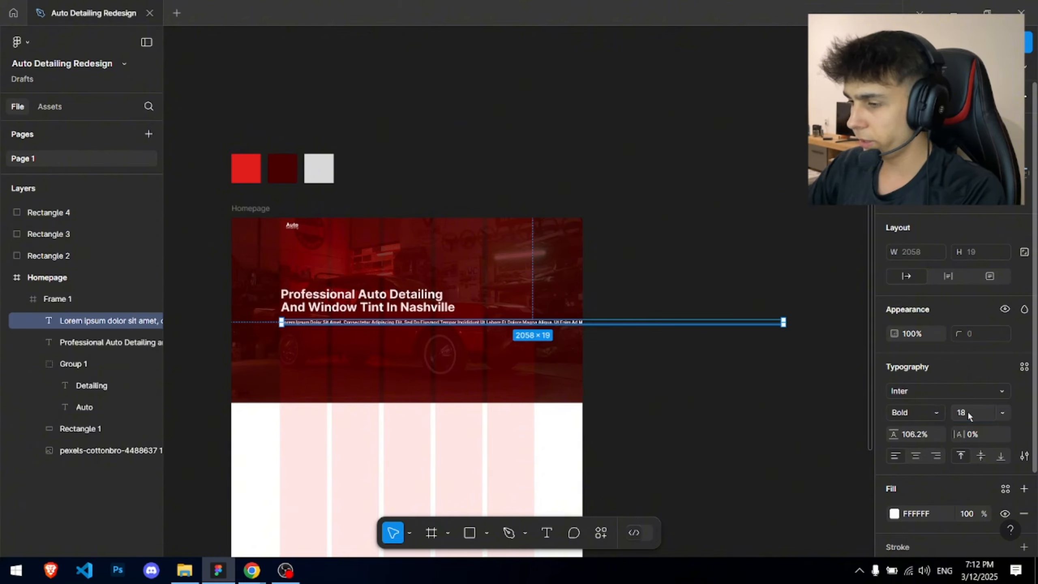
drag(788, 323, 454, 322)
scroll(336, 325, up, 5)
drag(336, 325, 388, 220)
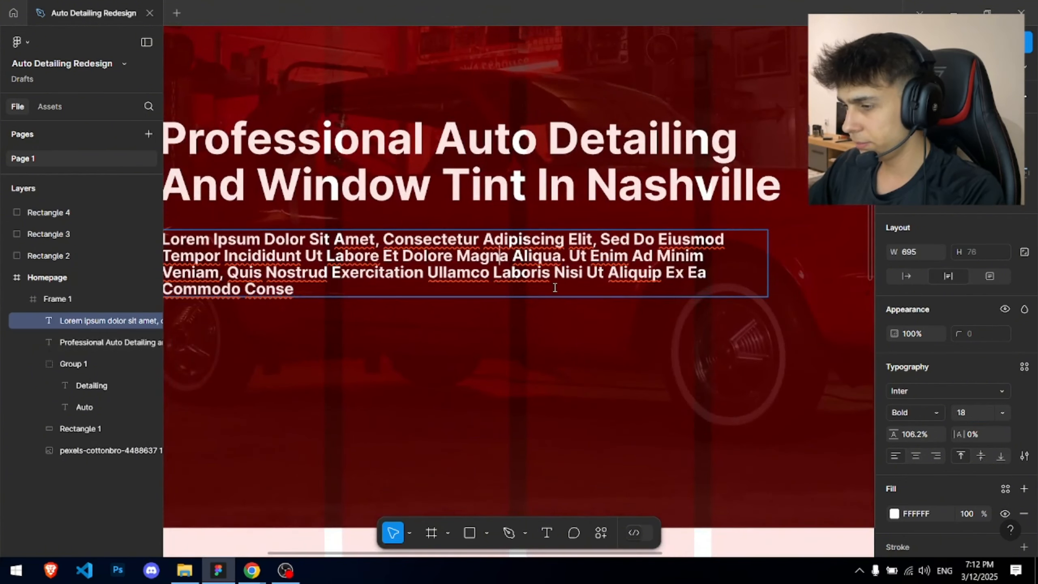
click(924, 411)
click(920, 272)
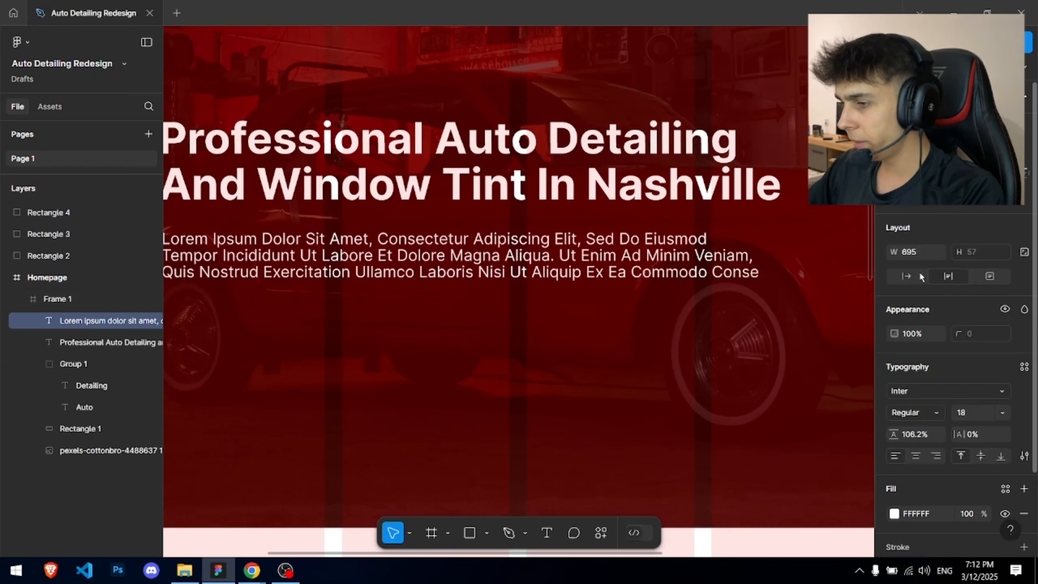
- Delete the closing and extra words so the paragraph shrinks to three shorter lines
double_click(536, 268)
drag(533, 268, 741, 269)
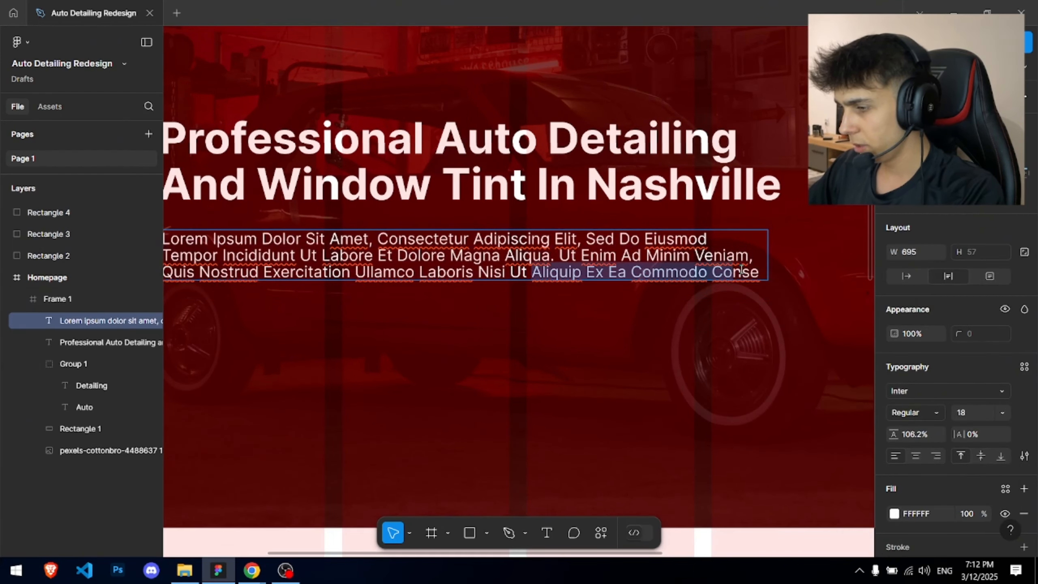
key(BackSpace)
key(BackSpace)
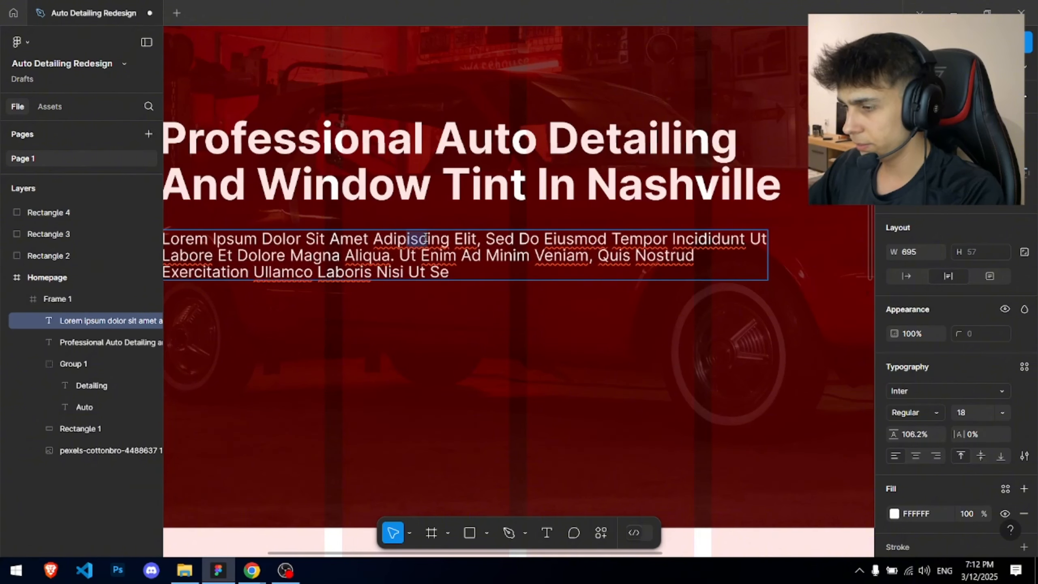
key(BackSpace)
drag(332, 256, 262, 255)
key(BackSpace)
key(BackSpace)
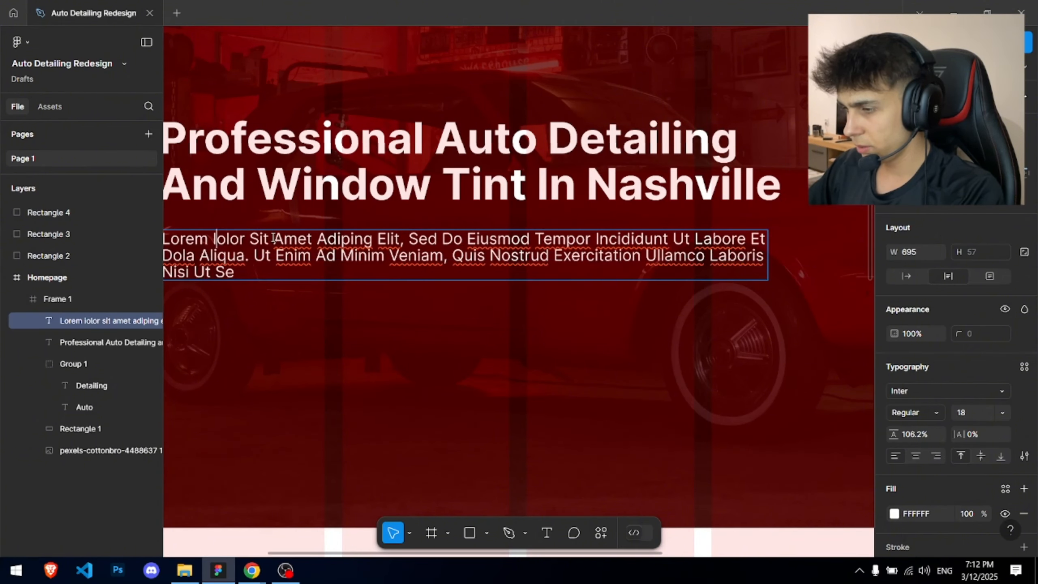
key(Escape)
key(Escape)
- Select the headline and enter 646 as its font size
scroll(375, 276, down, 6)
drag(375, 276, 389, 315)
scroll(394, 313, up, 4)
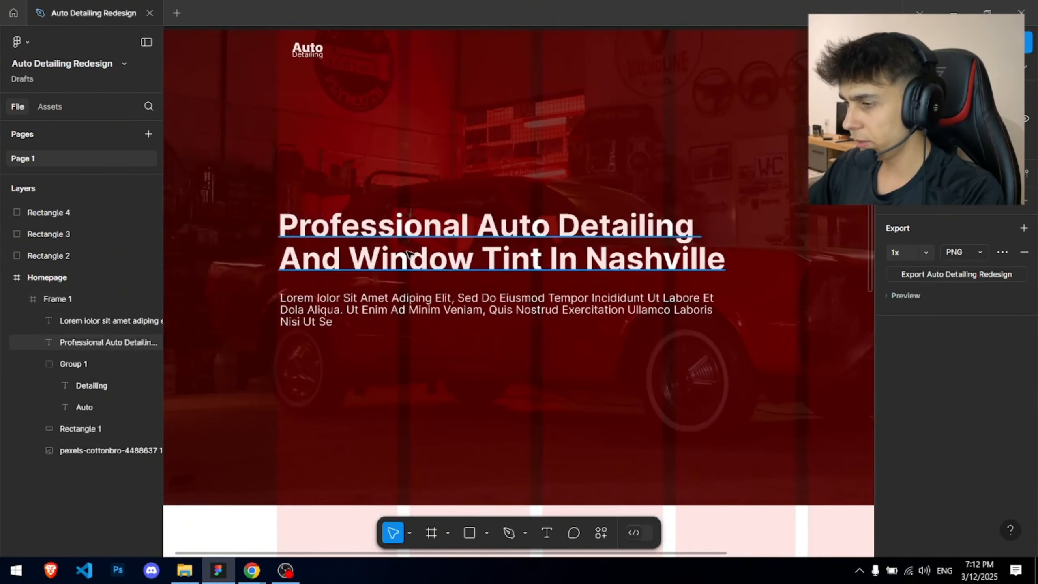
click(470, 253)
text(646)
key(Return)
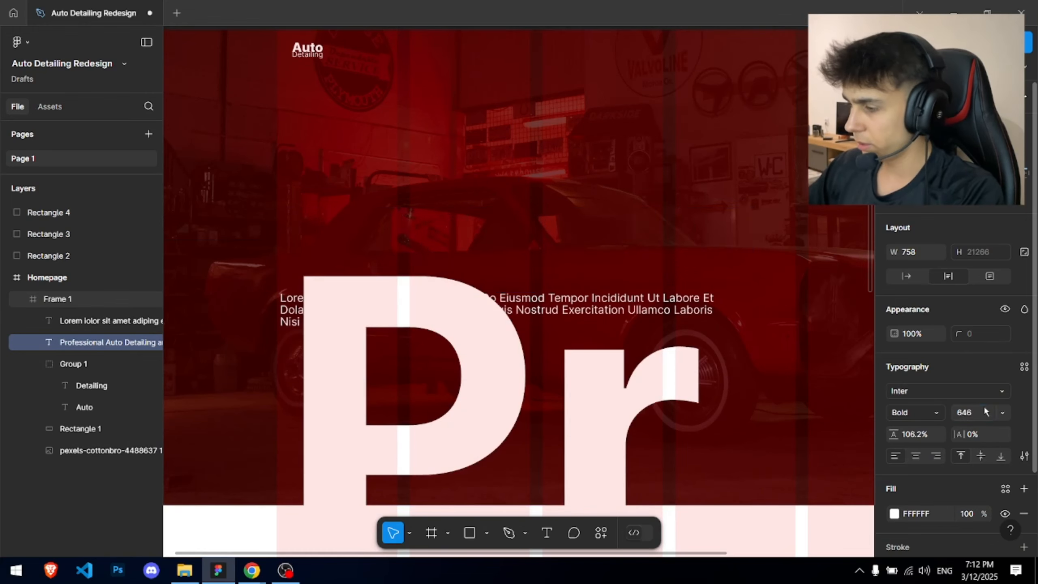
- Set the headline to 64 px and move it up above the paragraph
text(64)
key(Return)
drag(470, 264, 461, 208)
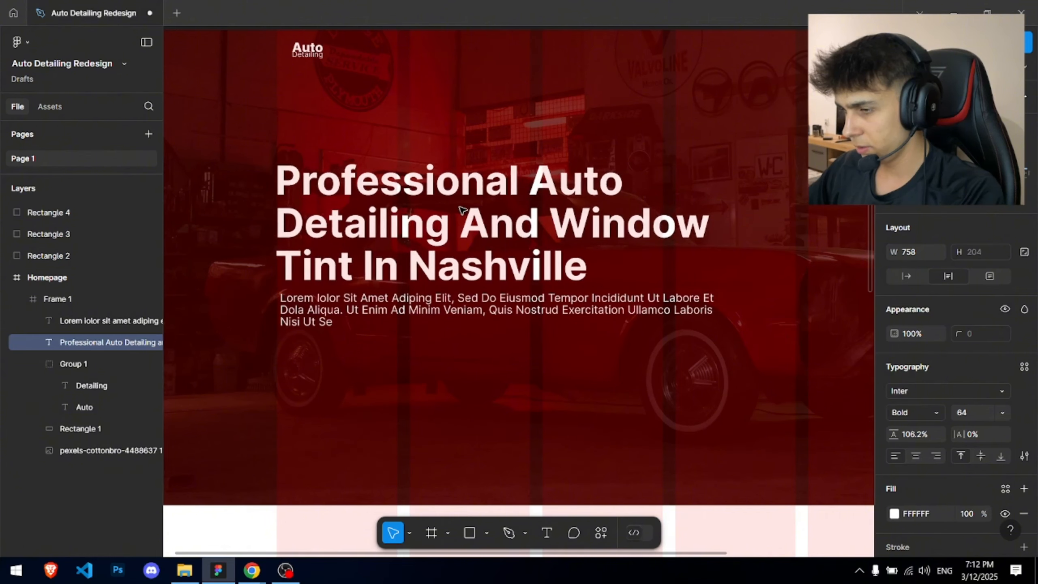
- Set the paragraph font size to 17 and narrow its box to 640 wide
click(354, 298)
scroll(355, 298, up, 3)
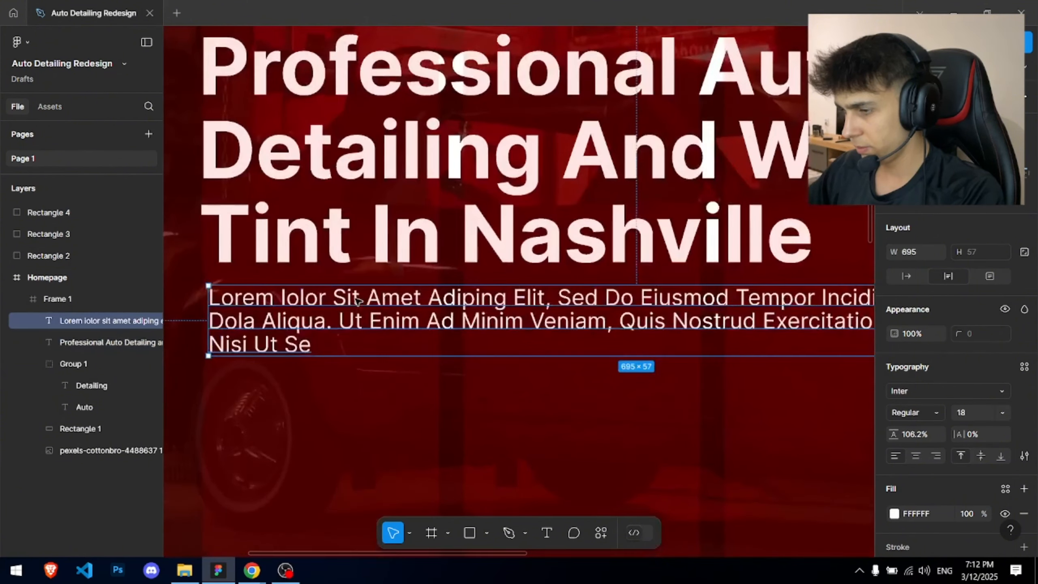
text(17)
key(Return)
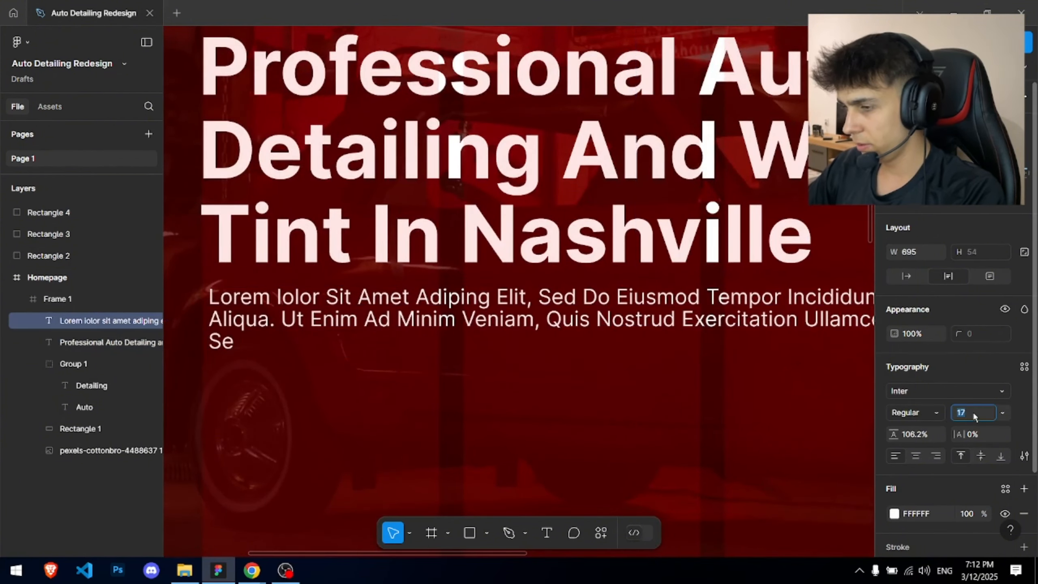
scroll(525, 313, down, 3)
drag(524, 313, 532, 314)
drag(673, 313, 647, 313)
- Change the paragraph fill to light grey CCCCCC in the colour picker
scroll(505, 310, up, 3)
scroll(960, 433, down, 3)
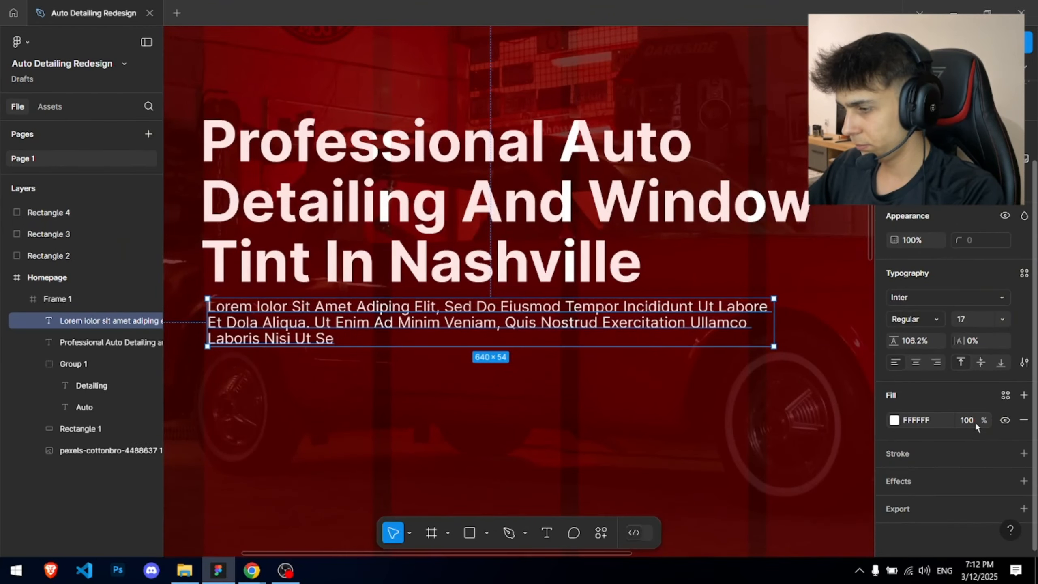
click(973, 420)
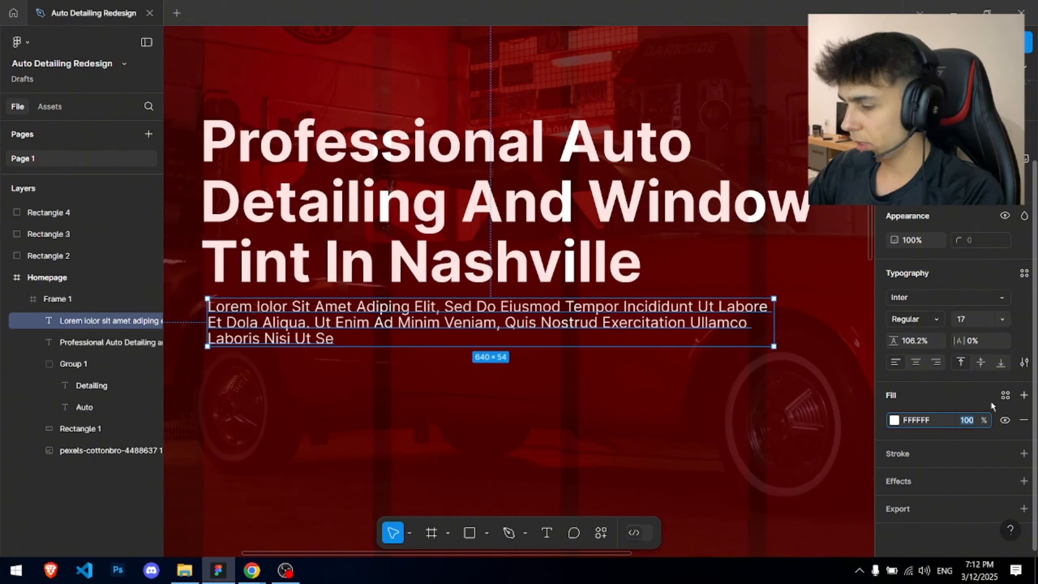
click(894, 420)
click(726, 235)
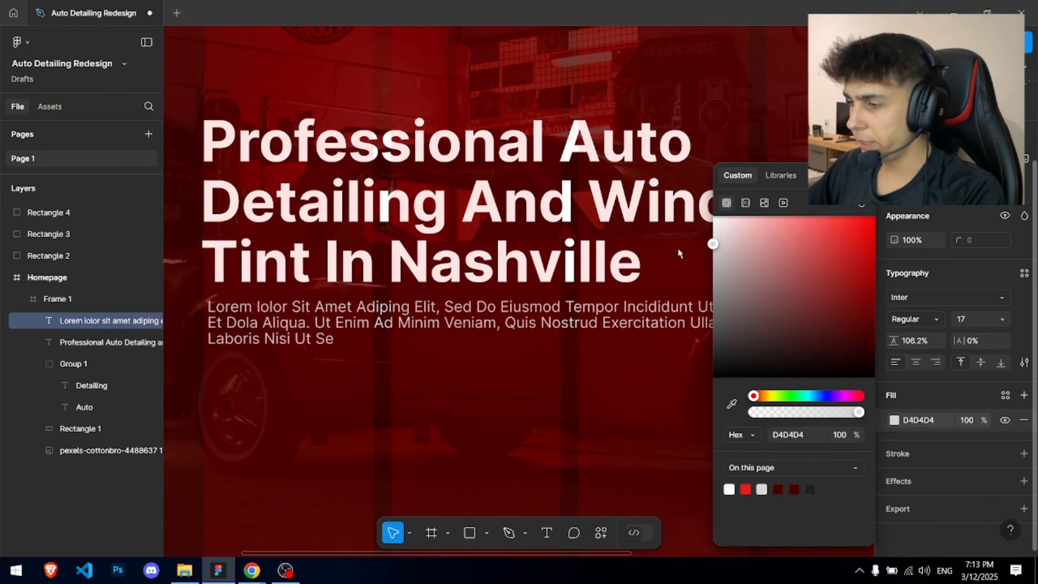
drag(713, 244, 700, 249)
click(364, 268)
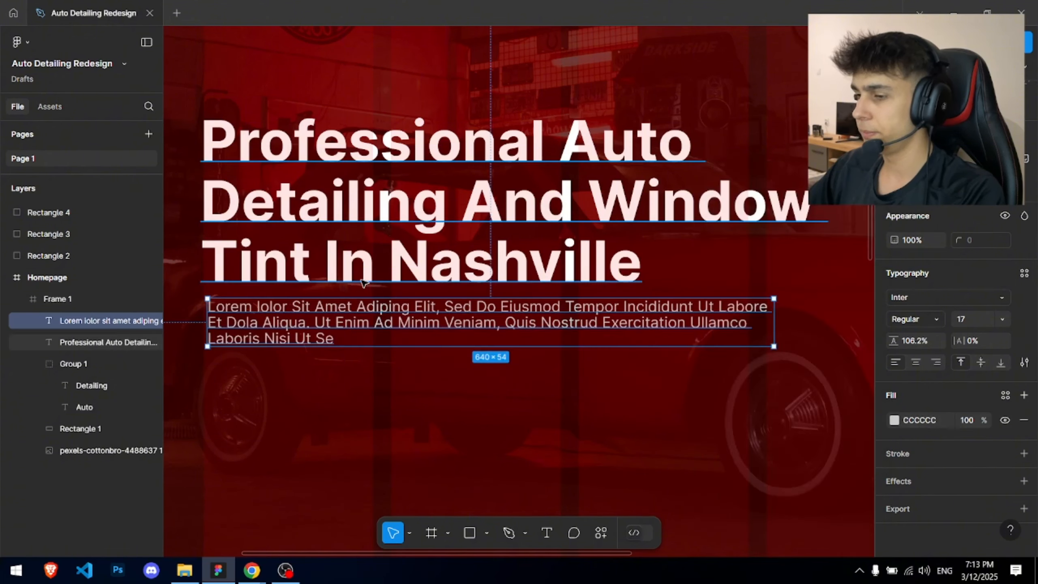
click(331, 380)
click(321, 321)
- Give the paragraph 133% line spacing, undoing the same change accidentally applied to the headline
click(550, 272)
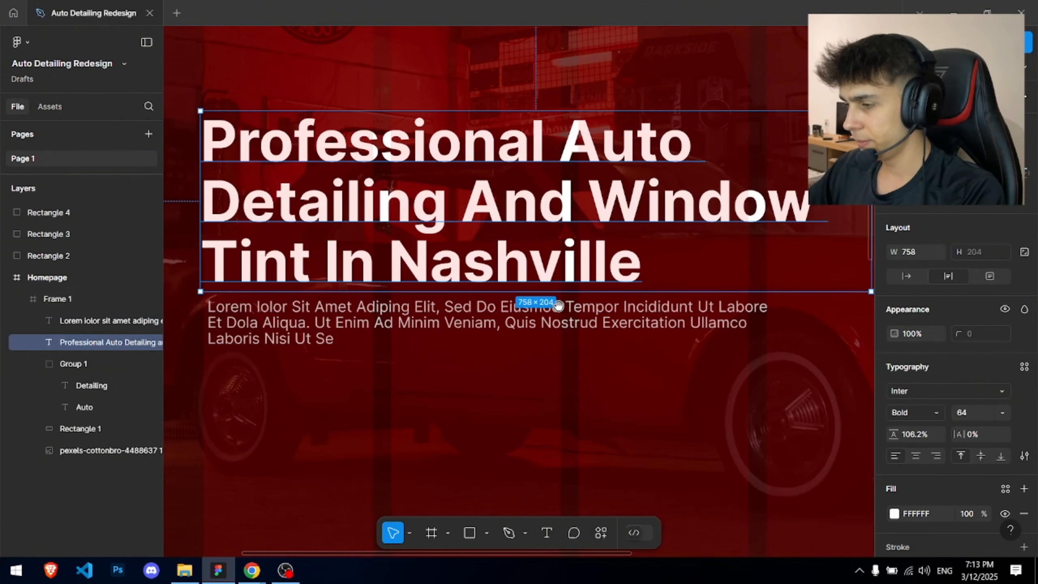
text(1)
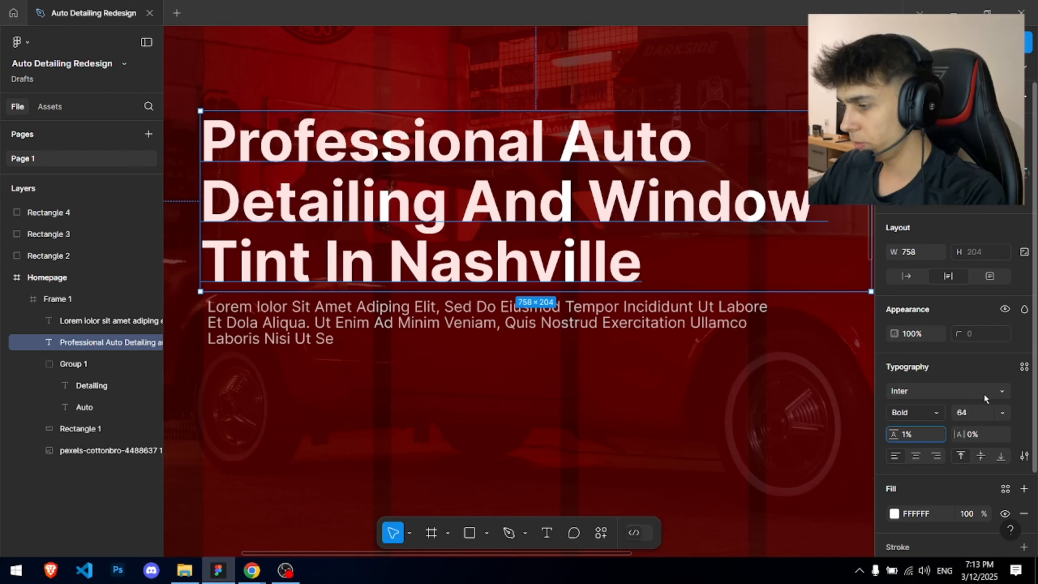
text(33)
key(Return)
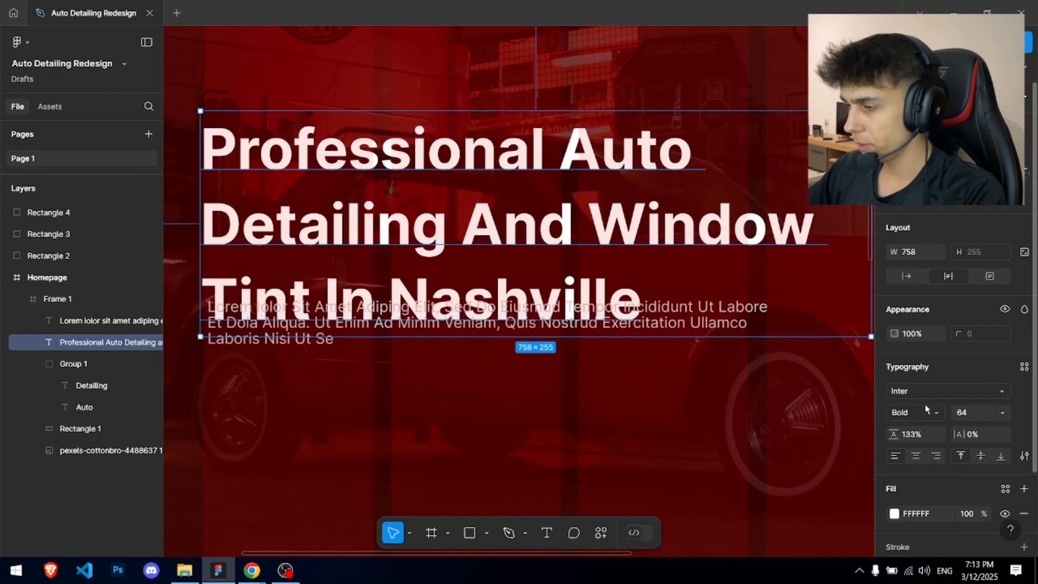
key(ctrl+z)
click(277, 337)
drag(263, 326, 259, 319)
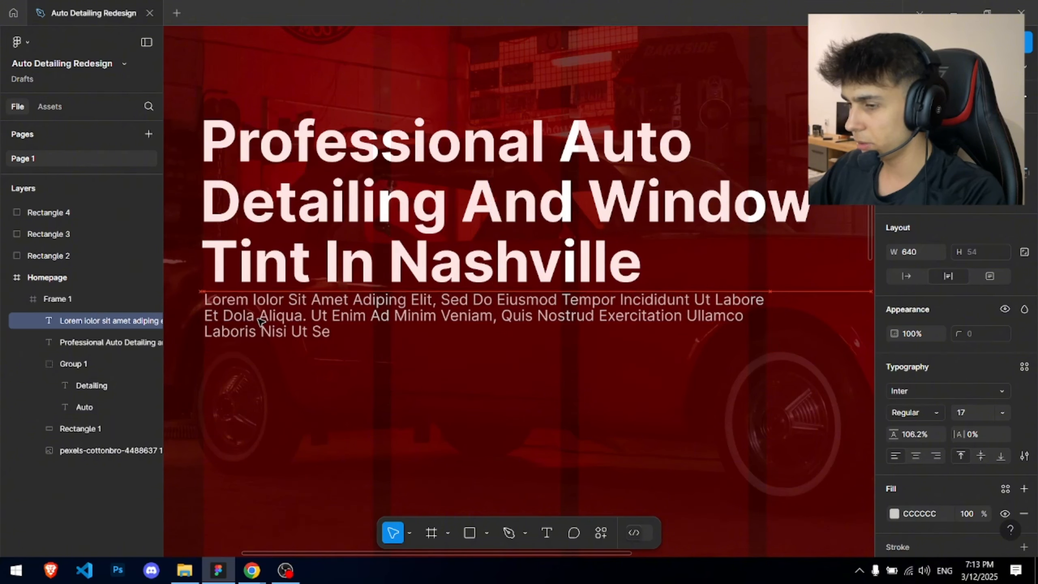
click(918, 434)
text(133)
key(Return)
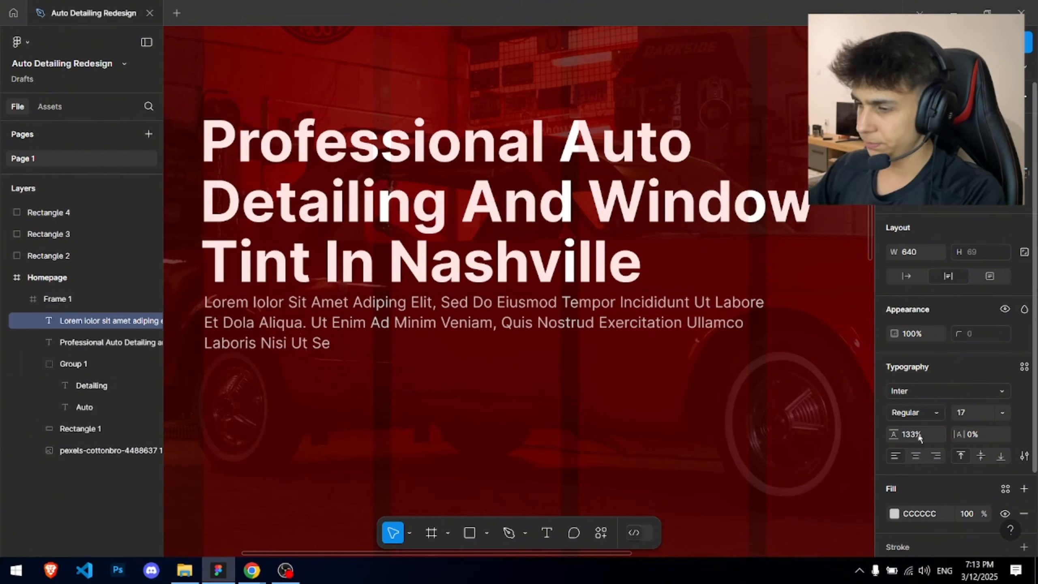
- Move the paragraph, then the headline and paragraph together, lower in the hero
click(539, 429)
scroll(539, 427, down, 5)
drag(594, 414, 460, 317)
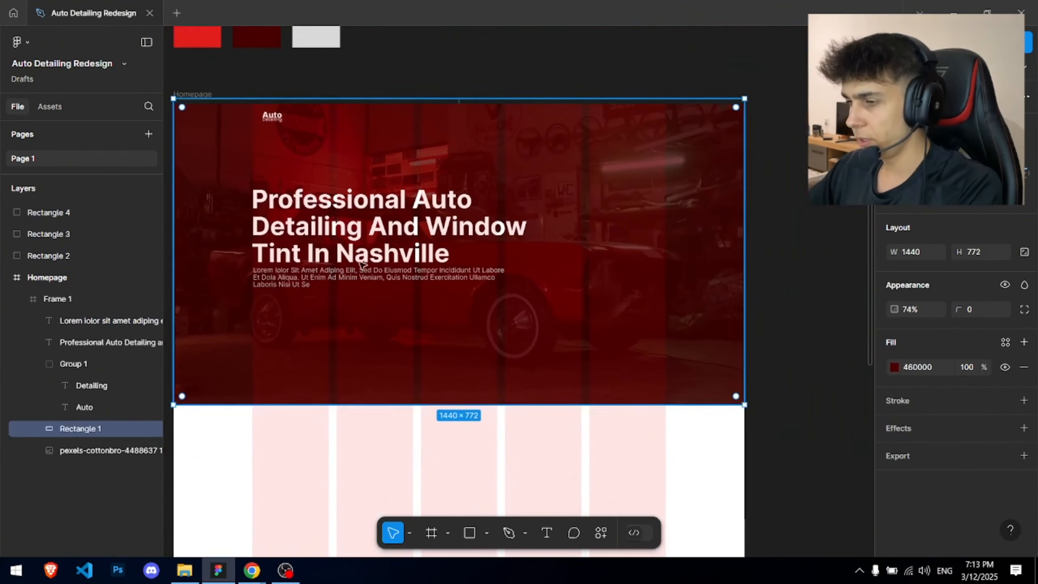
scroll(302, 253, up, 5)
drag(329, 206, 304, 186)
drag(347, 264, 348, 276)
drag(348, 276, 483, 291)
scroll(574, 315, down, 5)
drag(292, 133, 388, 290)
drag(390, 234, 391, 245)
click(424, 74)
- Nudge the headline up slightly and view the whole hero frame
scroll(421, 82, up, 1)
drag(440, 223, 519, 204)
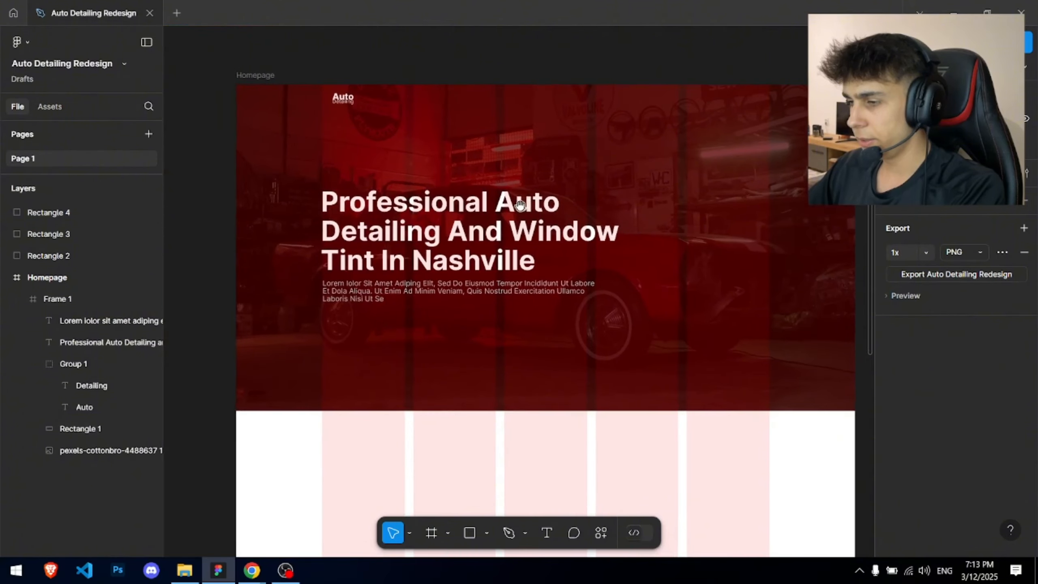
scroll(390, 208, up, 3)
click(400, 374)
click(424, 254)
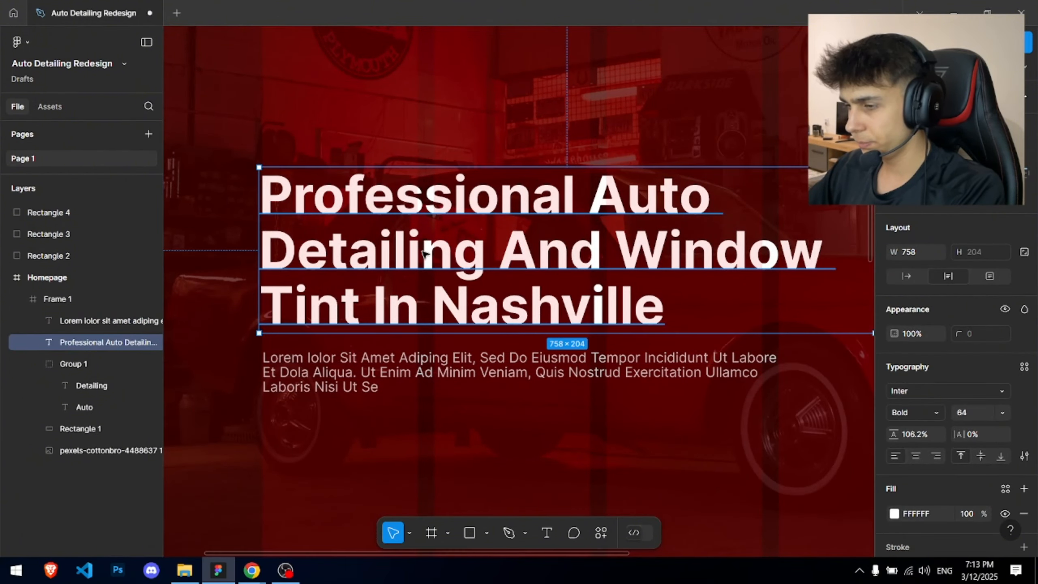
drag(424, 254, 324, 274)
scroll(424, 244, down, 3)
click(472, 58)
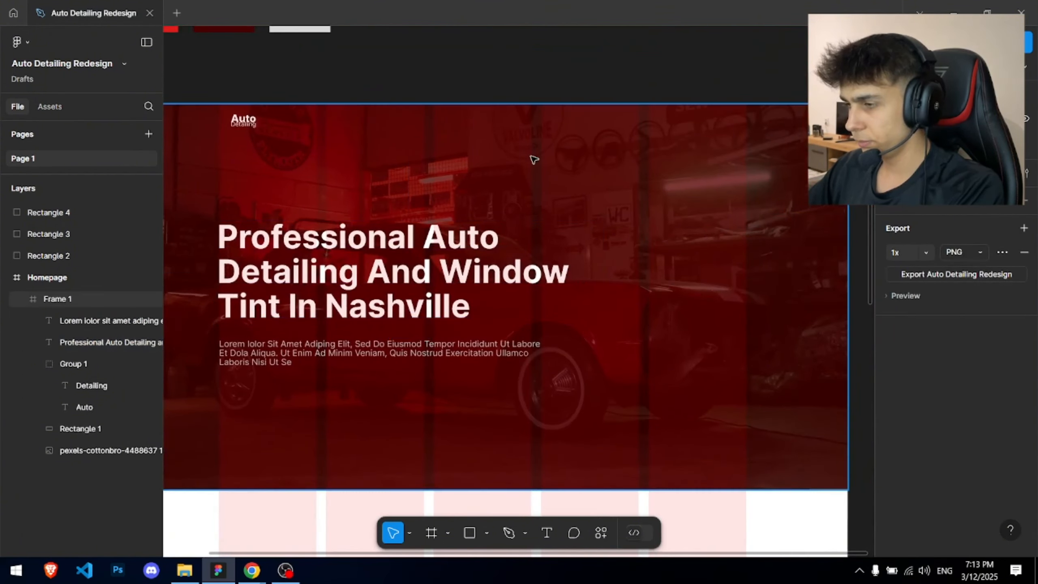
drag(533, 158, 603, 172)
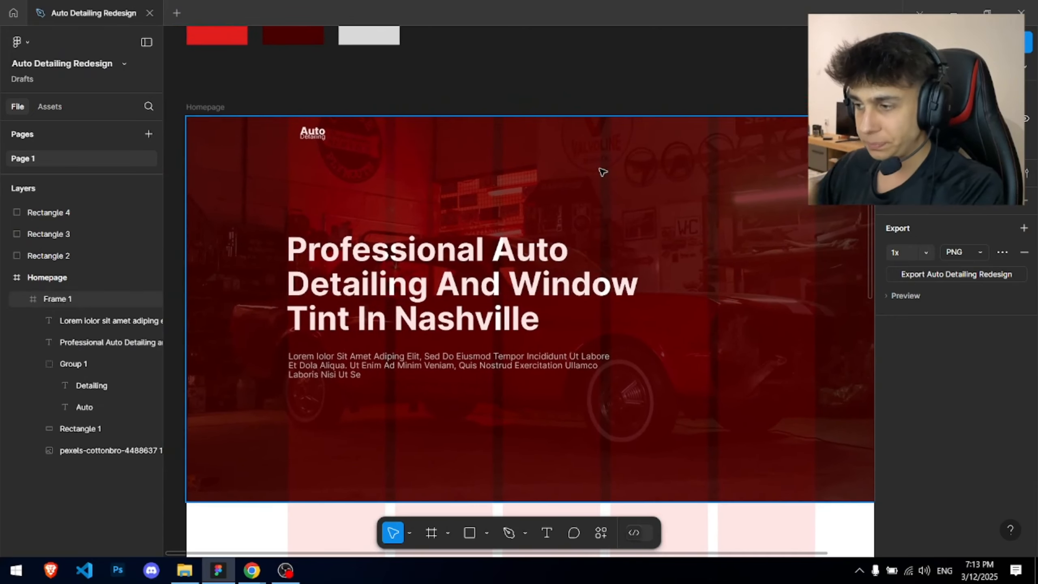
- Bring up the Elite Mobile Auto Detailing homepage in Chrome for reference
key(alt+Tab)
click(197, 9)
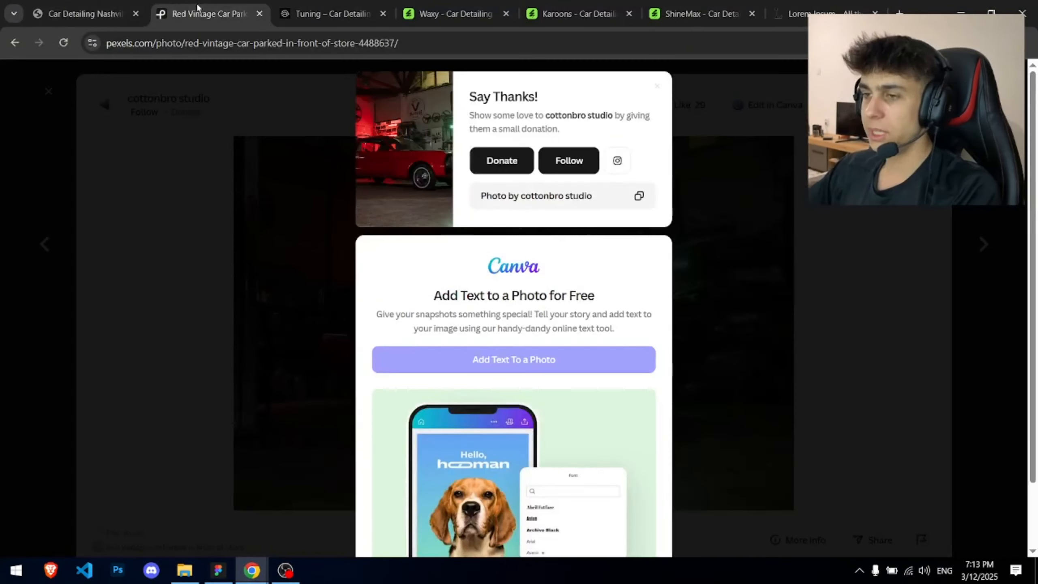
click(91, 5)
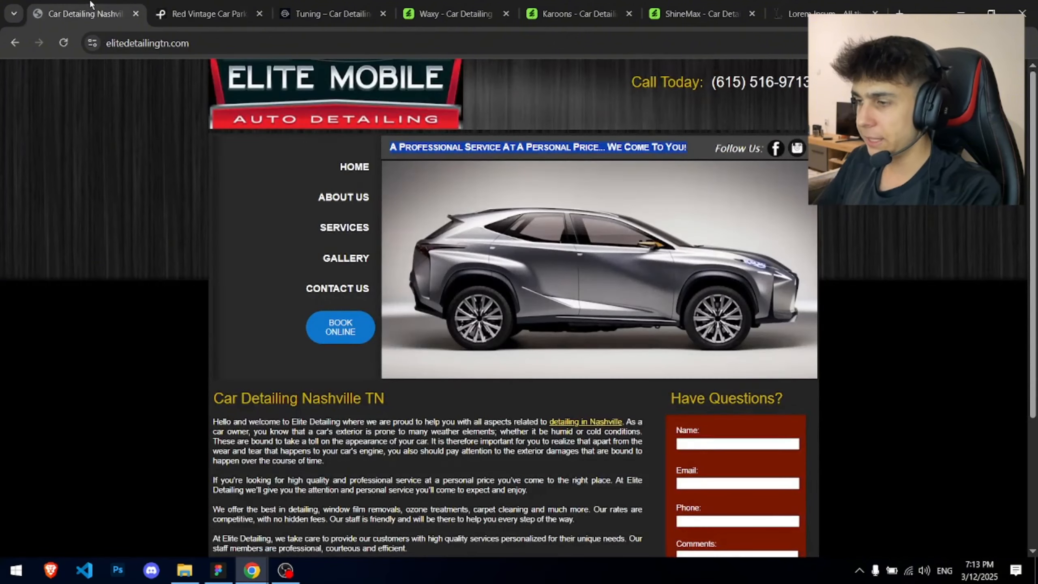
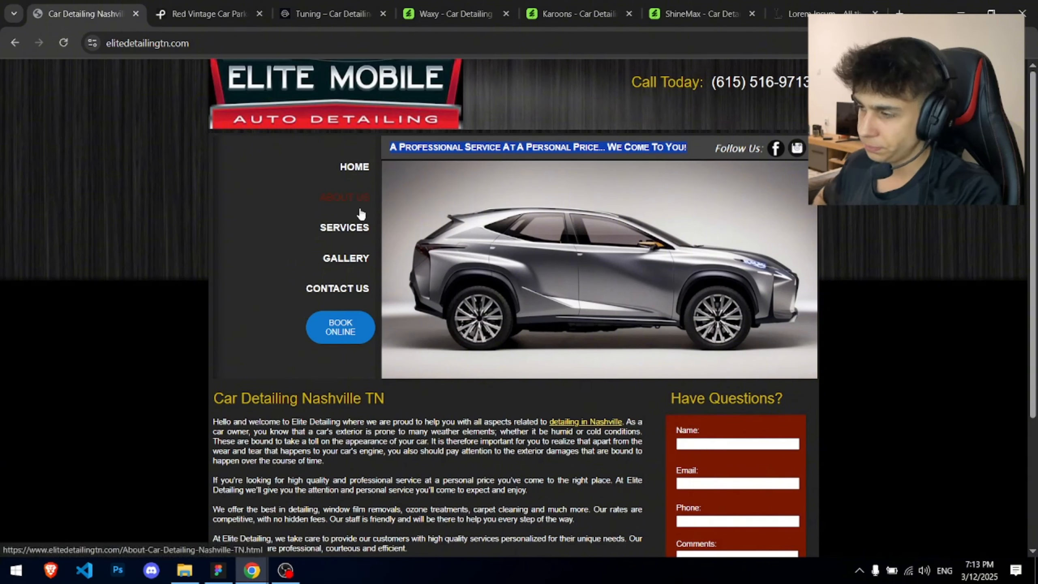
- Select the reference site's 'Call Today' phone line to study its wording and number
click(462, 154)
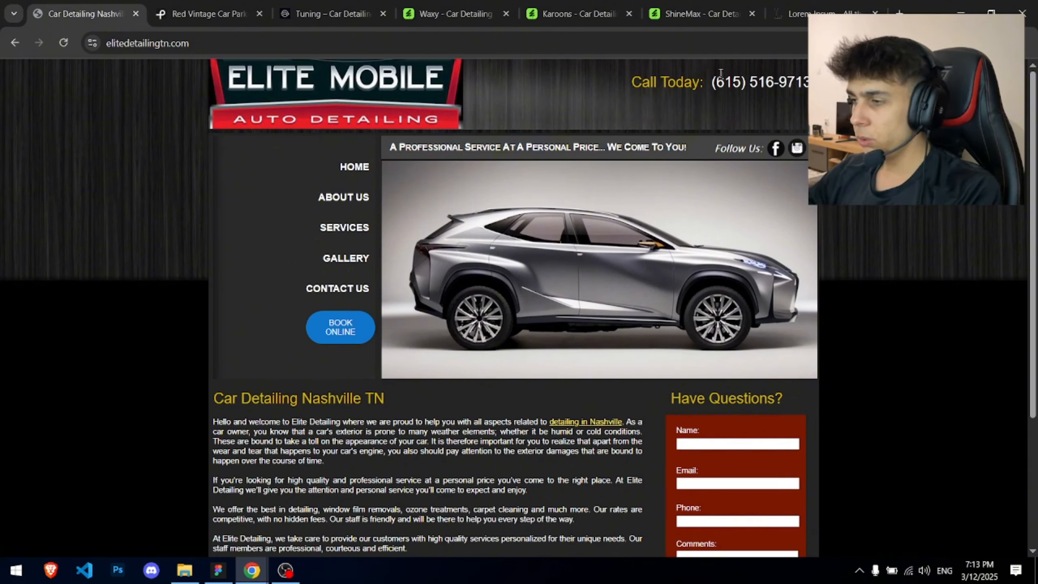
triple_click(654, 80)
click(695, 84)
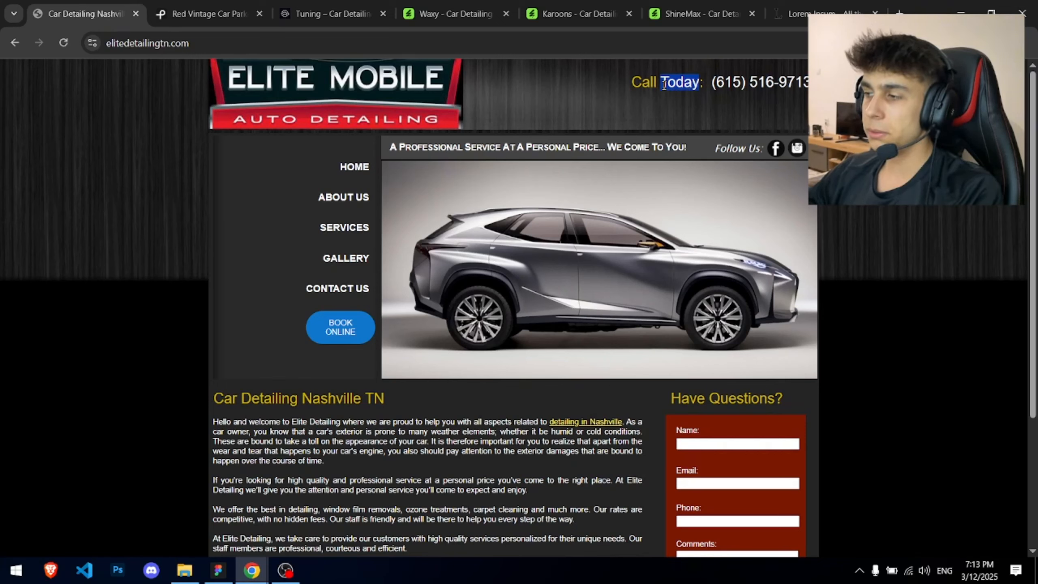
drag(711, 82, 716, 82)
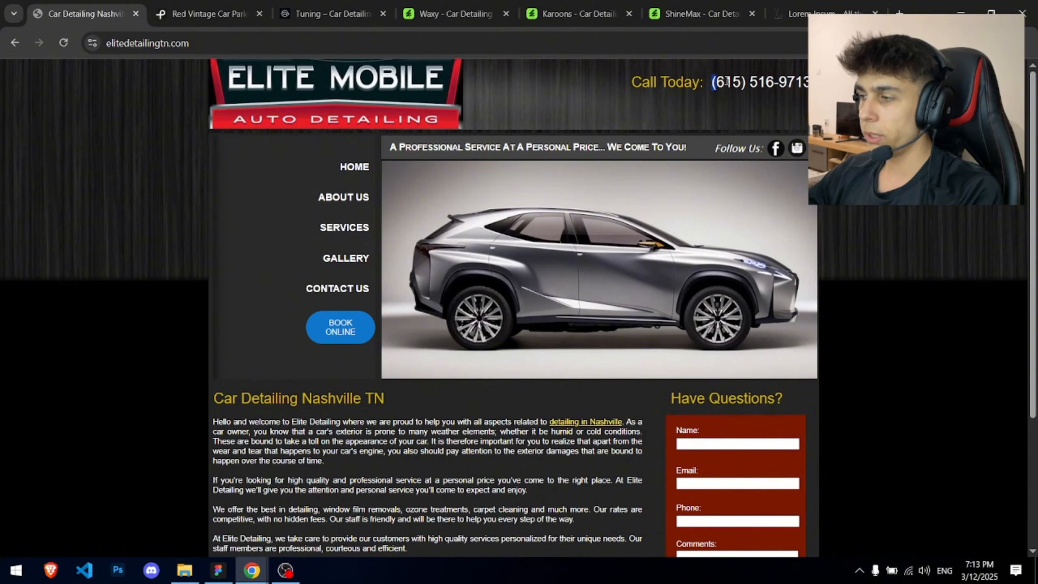
click(805, 80)
triple_click(806, 78)
click(803, 80)
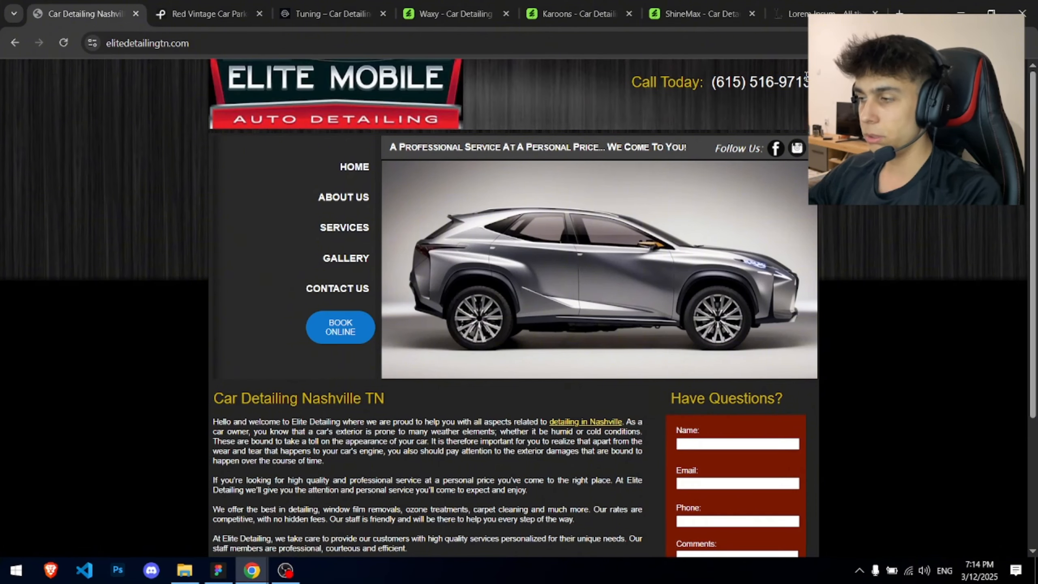
- Return to the Auto Detailing Redesign homepage in Figma
key(alt+Tab)
scroll(443, 105, left, 1)
scroll(246, 136, up, 2)
- Change the overlay rectangle's fill from dark red 460000 to black 000000
scroll(247, 136, down, 2)
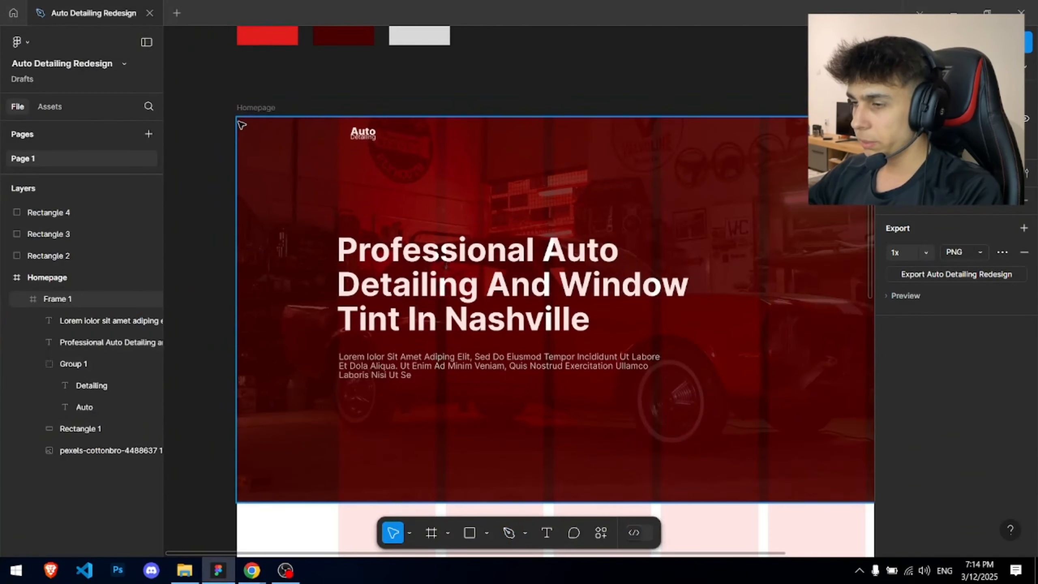
scroll(677, 187, up, 2)
click(676, 187)
click(894, 366)
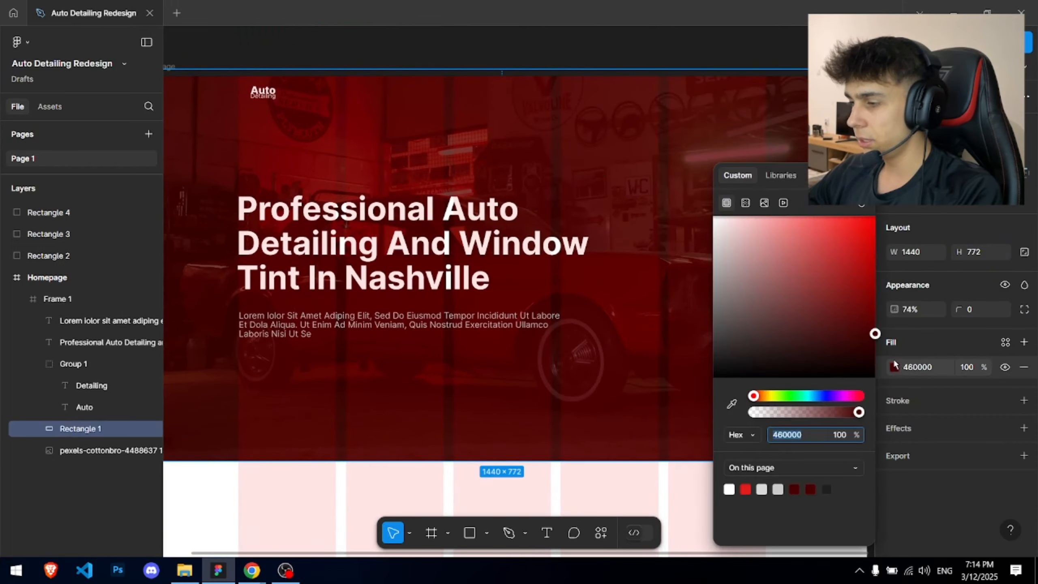
drag(871, 338, 914, 393)
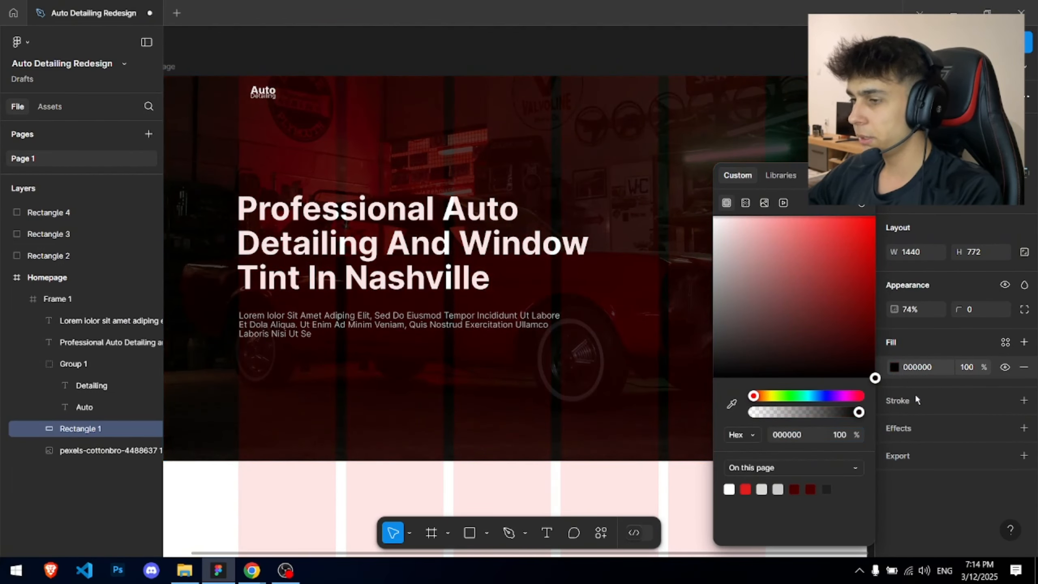
click(523, 50)
- Pan around the darkened hero and select the Homepage frame
scroll(523, 50, down, 2)
drag(508, 47, 530, 190)
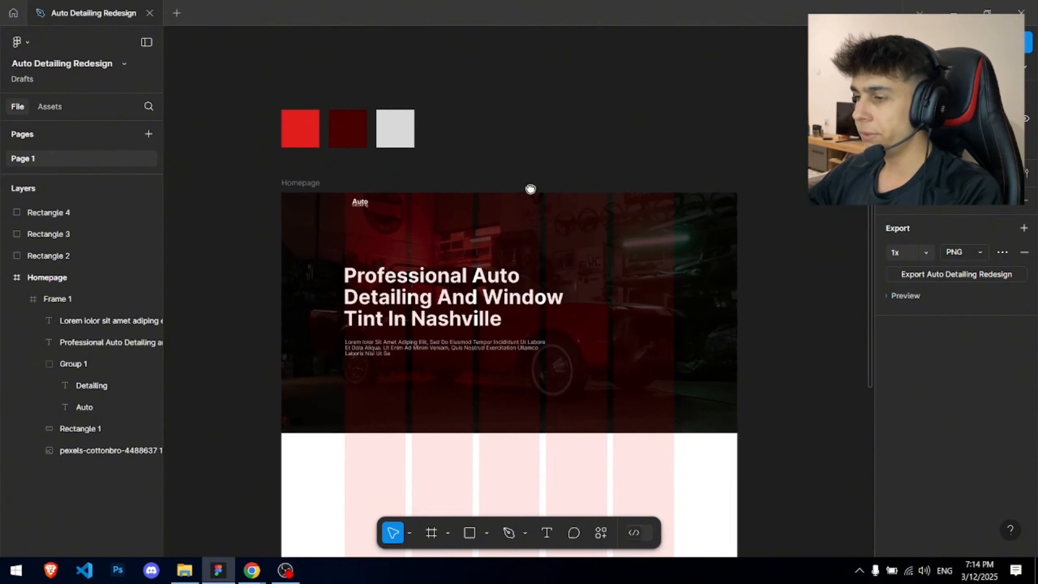
scroll(513, 269, up, 2)
drag(508, 274, 559, 221)
scroll(405, 235, up, 2)
drag(404, 234, 386, 302)
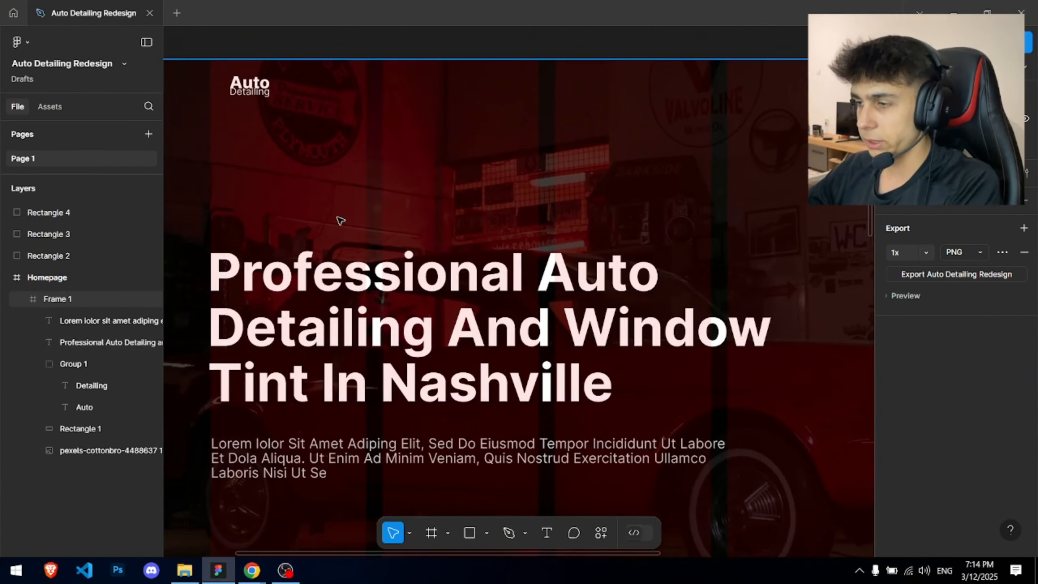
scroll(341, 220, down, 3)
click(225, 144)
scroll(974, 373, down, 5)
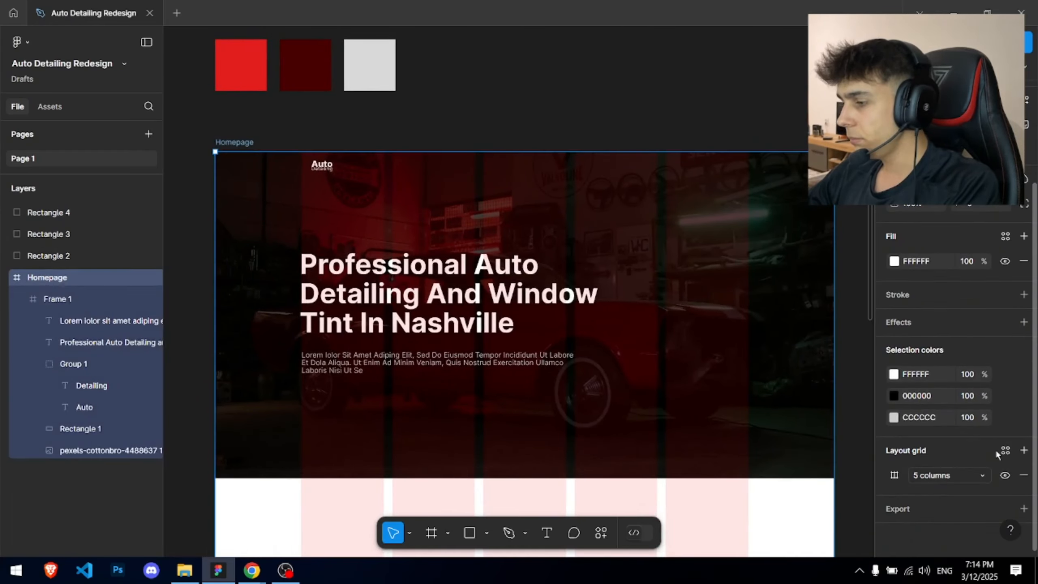
- Add a 'Home' nav link at the hero's top in size 18, Regular weight
click(558, 79)
scroll(548, 150, up, 2)
drag(492, 179, 416, 180)
key(t)
scroll(379, 183, up, 3)
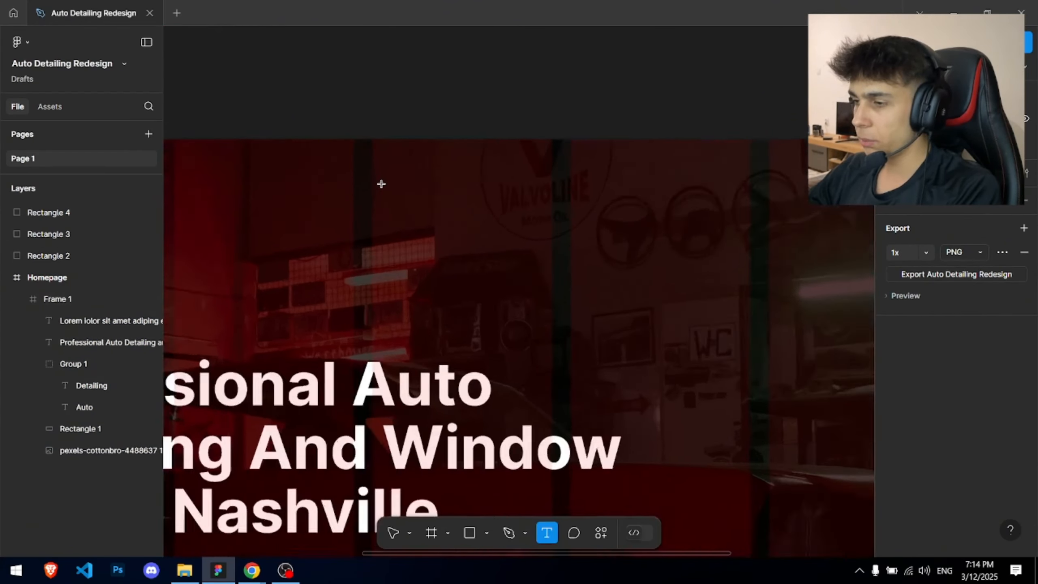
key(alt+Tab)
key(alt+Tab)
click(351, 177)
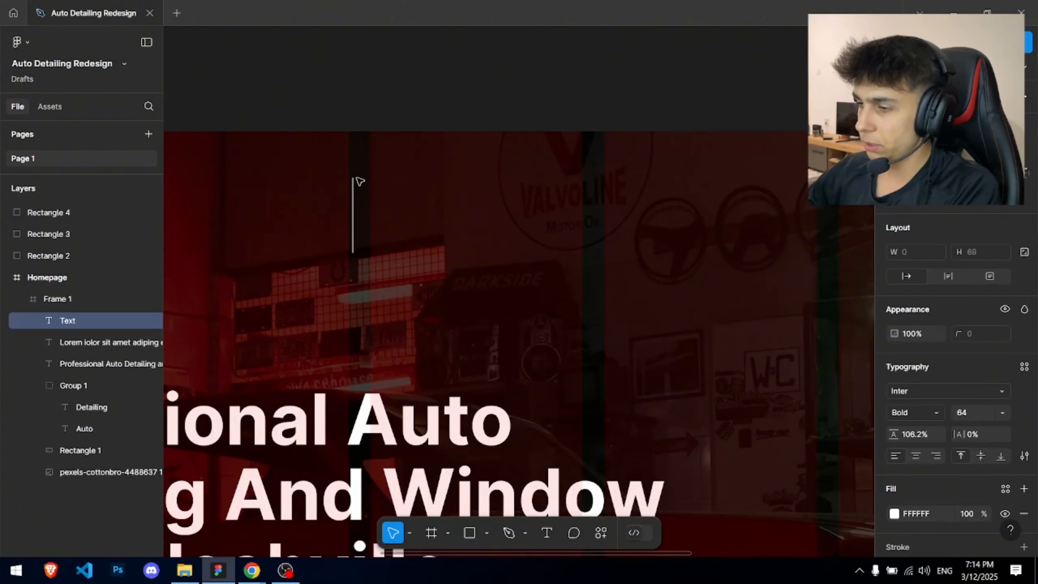
text(Home)
key(Escape)
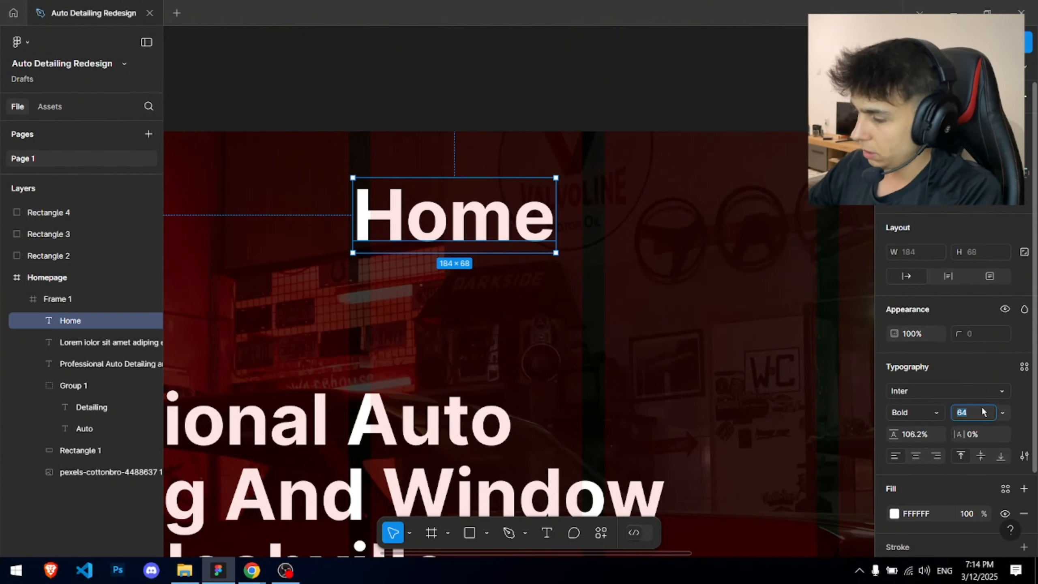
text(18)
key(Return)
scroll(407, 172, up, 3)
click(897, 412)
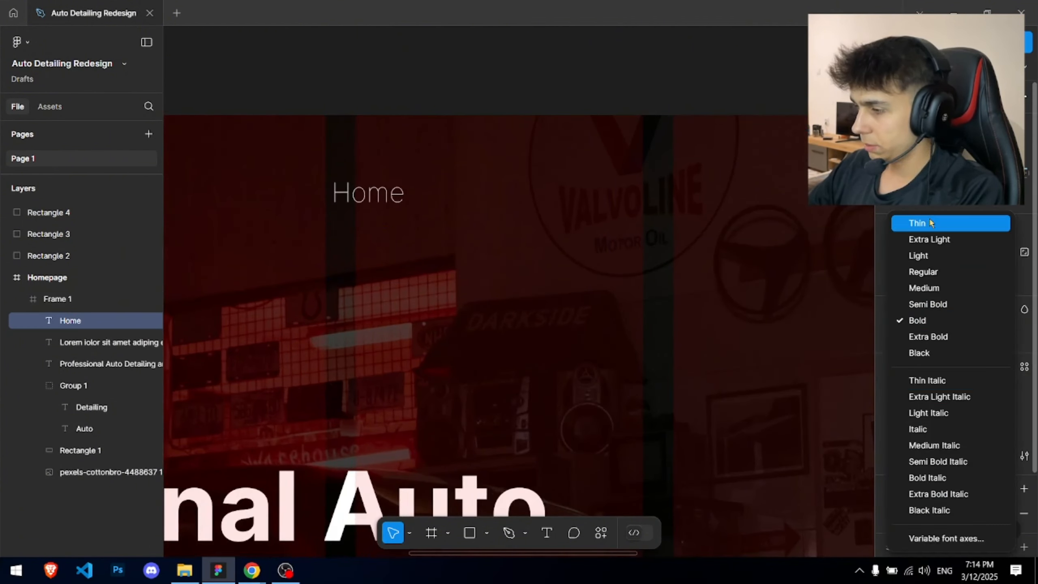
key(alt+Tab)
key(alt+Tab)
scroll(340, 222, up, 2)
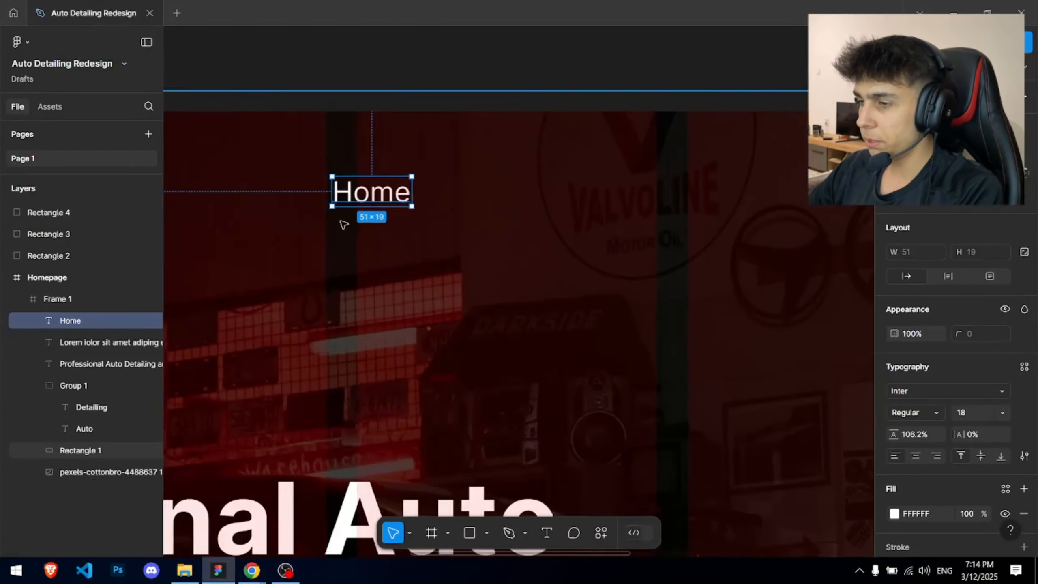
scroll(389, 185, down, 2)
- Duplicate the link rightward to create 'About Us' and 'Services'
drag(394, 185, 535, 185)
double_click(535, 184)
text(About)
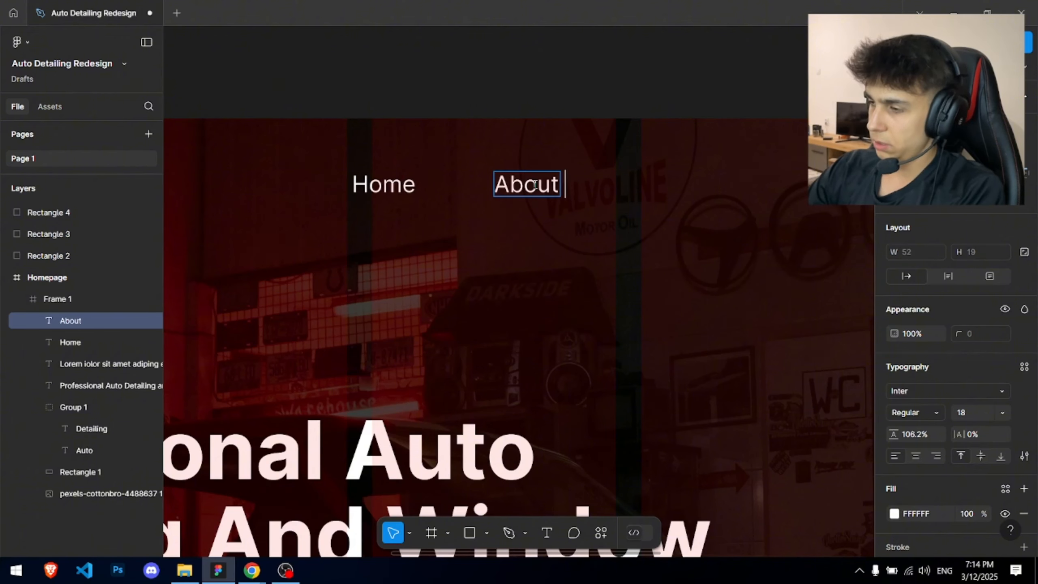
drag(537, 187, 686, 193)
key(alt+Tab)
key(alt+Tab)
double_click(686, 192)
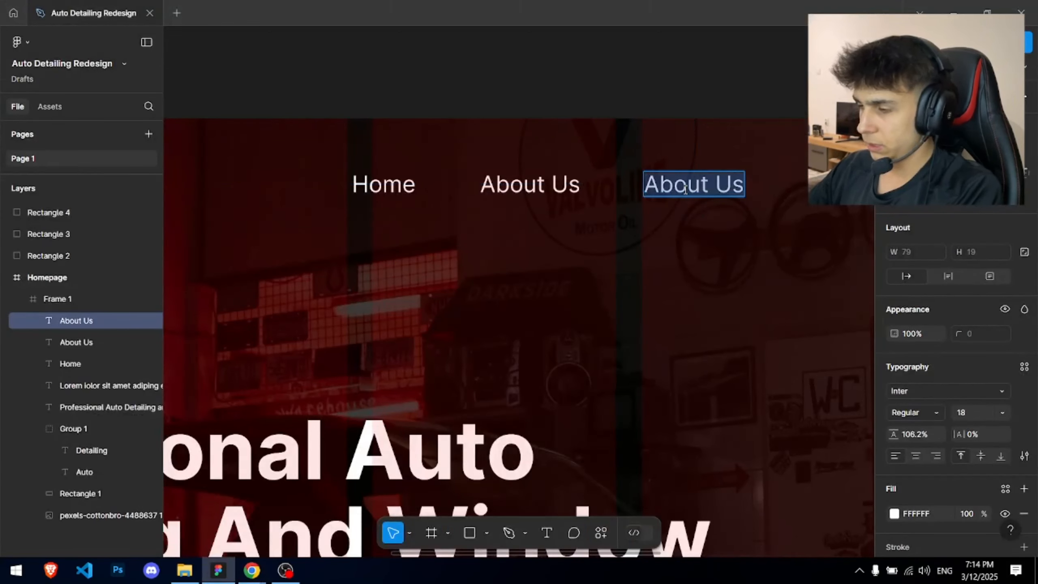
text(Services)
- Add 'Gallery', 'Contact' and 'Book Now' duplicates to complete the nav row
scroll(473, 167, down, 3)
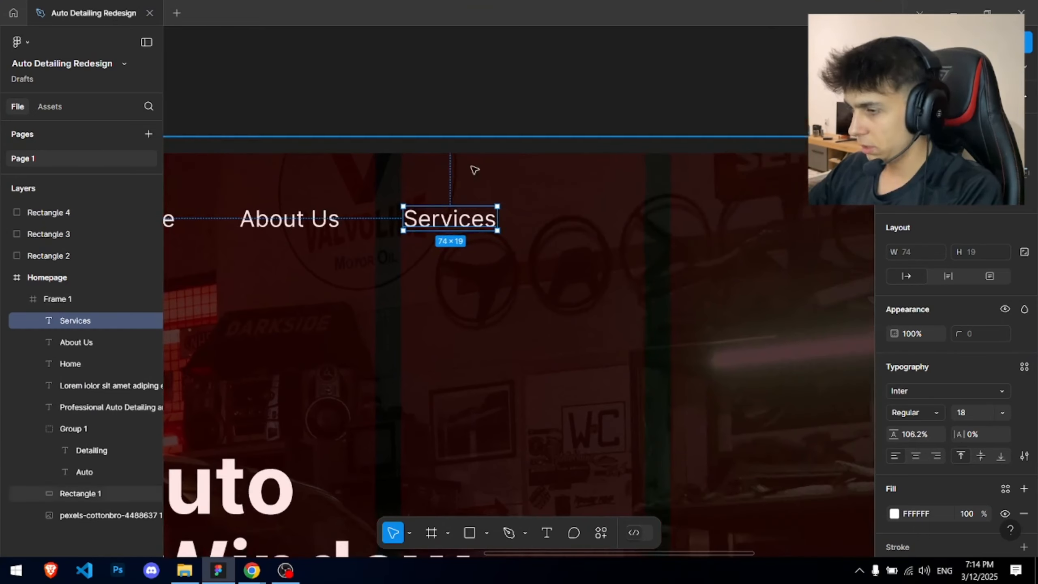
drag(463, 192, 546, 189)
double_click(543, 196)
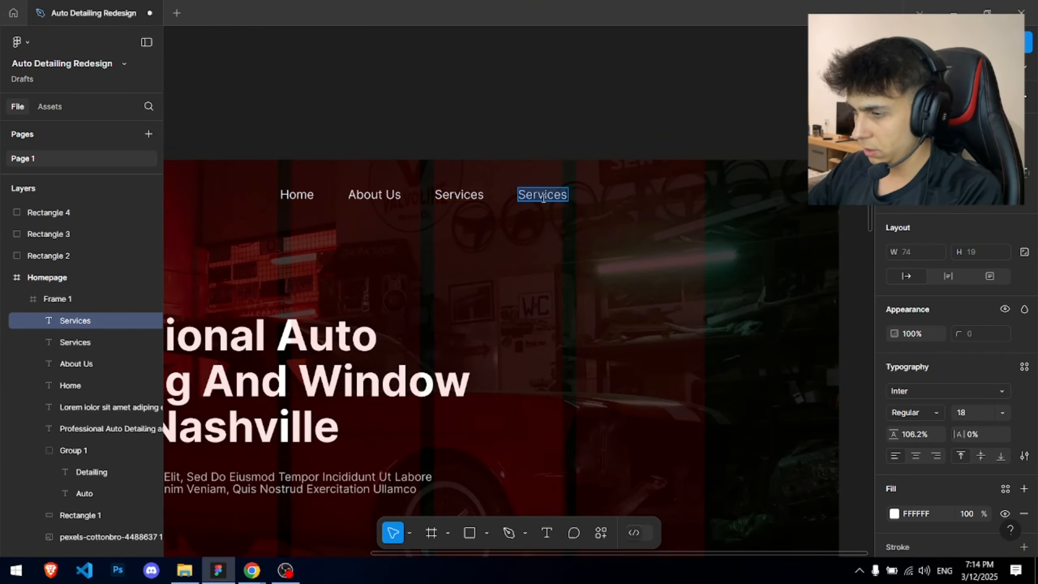
key(alt+Tab)
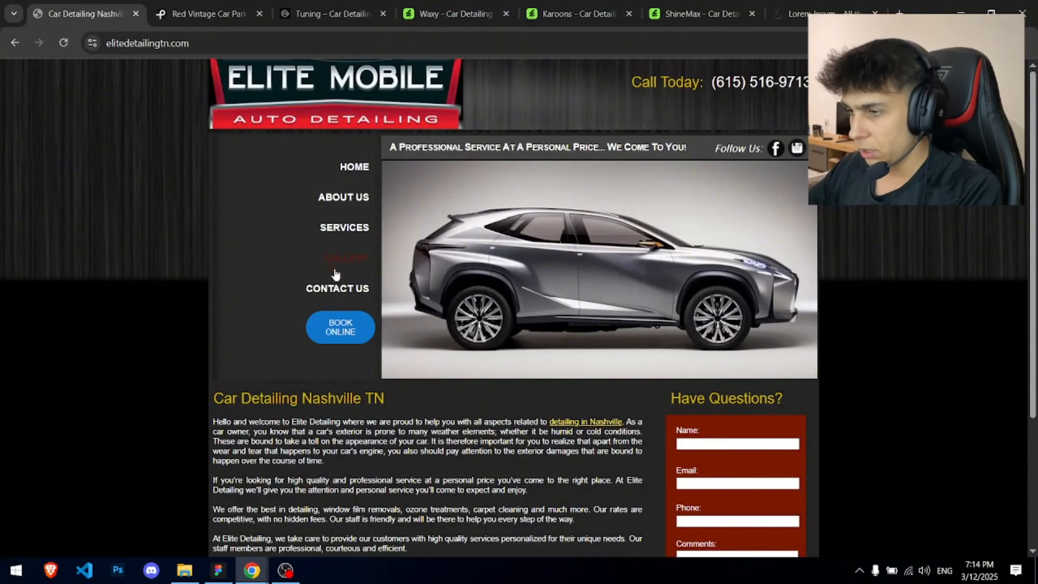
key(alt+Tab)
text(Gallery)
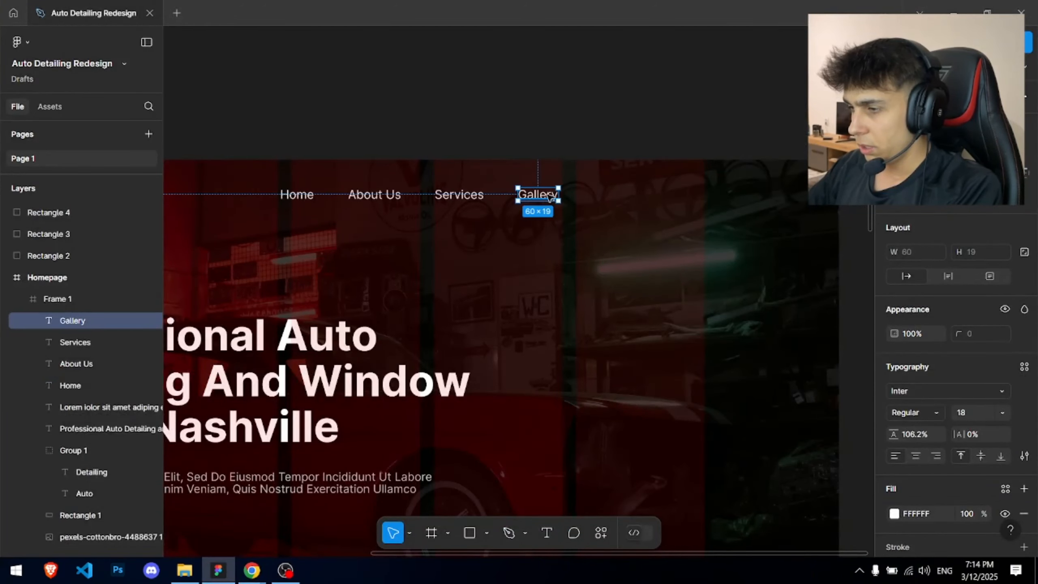
drag(550, 197, 615, 197)
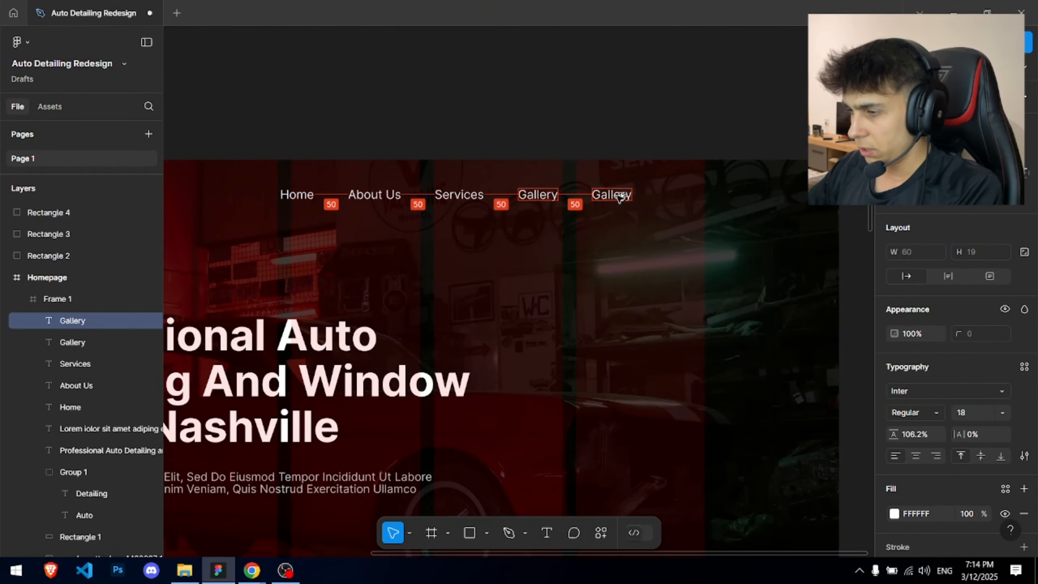
double_click(618, 197)
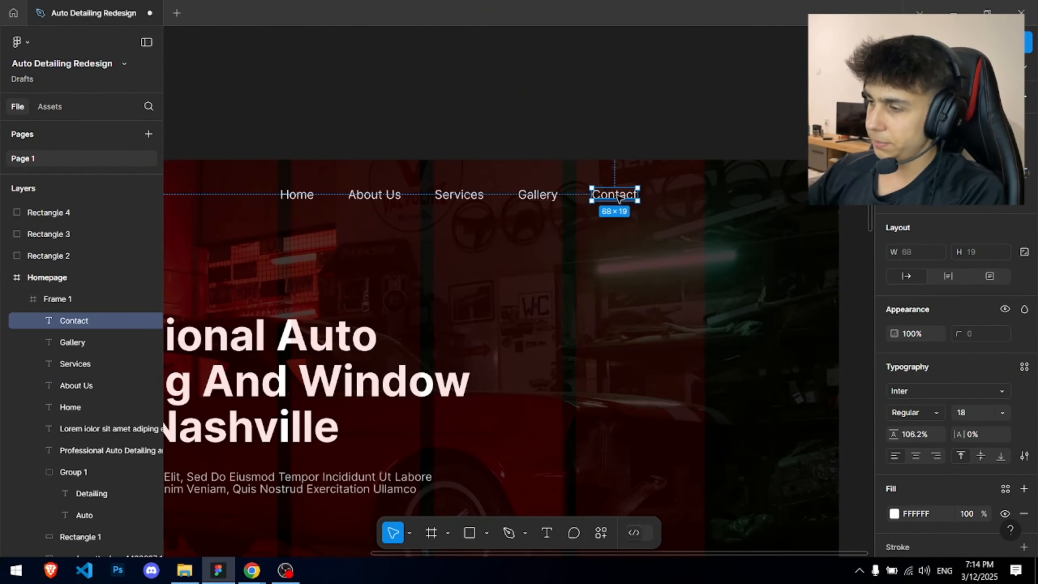
drag(617, 195, 696, 194)
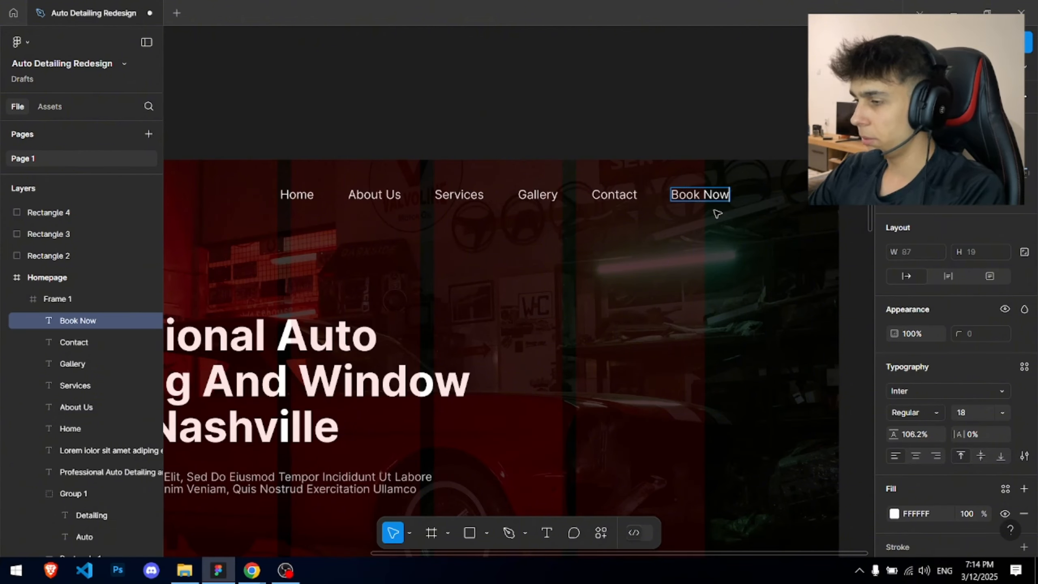
- Group the Home through Contact links and tighten the gap between them
click(490, 127)
drag(404, 123, 582, 122)
scroll(486, 111, down, 4)
drag(496, 107, 464, 108)
scroll(502, 158, up, 5)
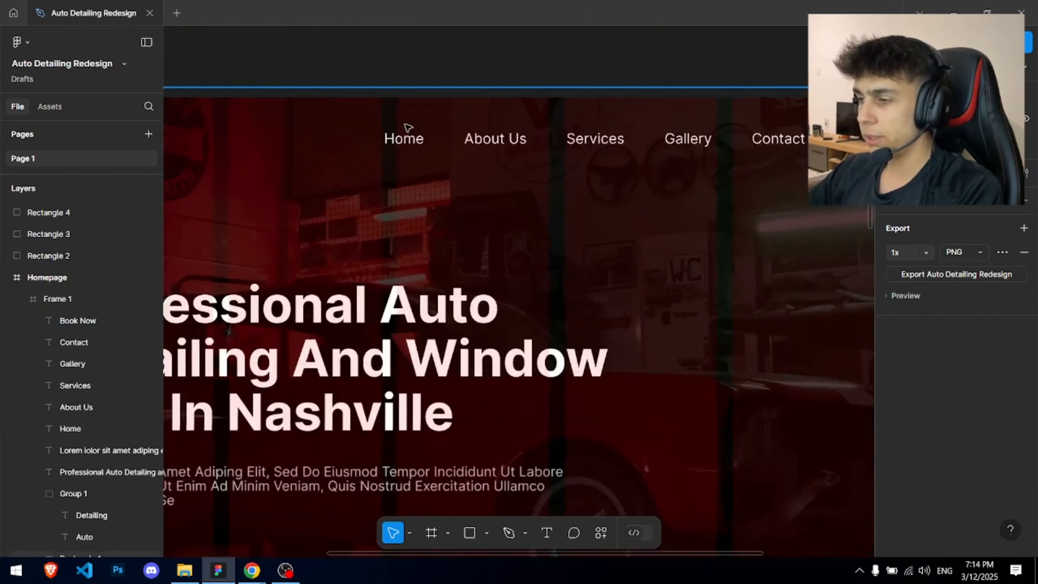
click(775, 157)
drag(775, 157, 363, 117)
drag(678, 197, 596, 185)
key(ctrl+g)
scroll(650, 145, up, 10)
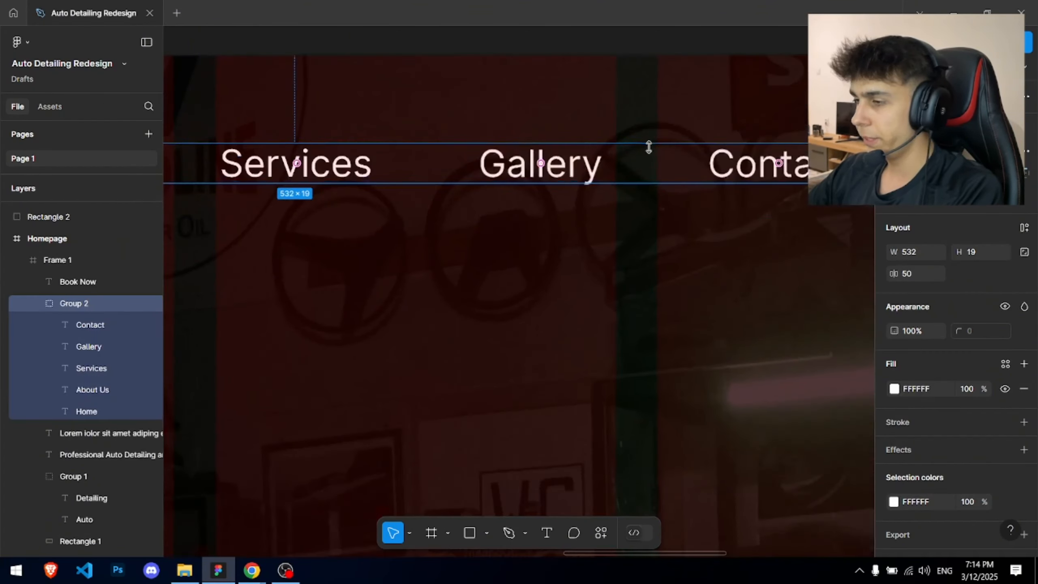
drag(656, 174, 597, 153)
scroll(571, 162, down, 6)
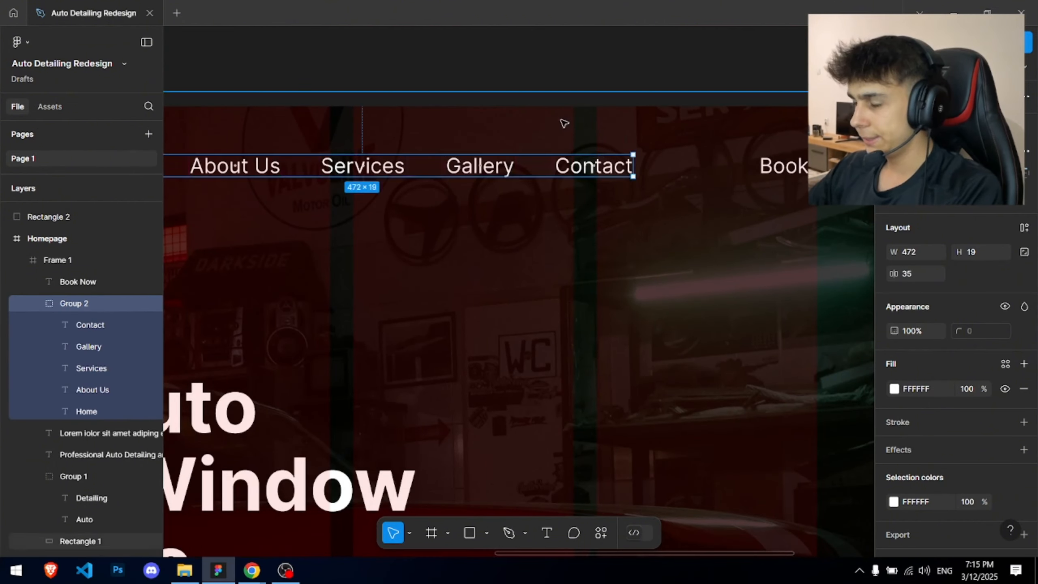
- Set the Home–Contact links to font size 16 and nudge them up about 14 px
click(522, 86)
scroll(520, 85, down, 5)
drag(537, 101, 621, 155)
scroll(477, 162, up, 2)
click(706, 176)
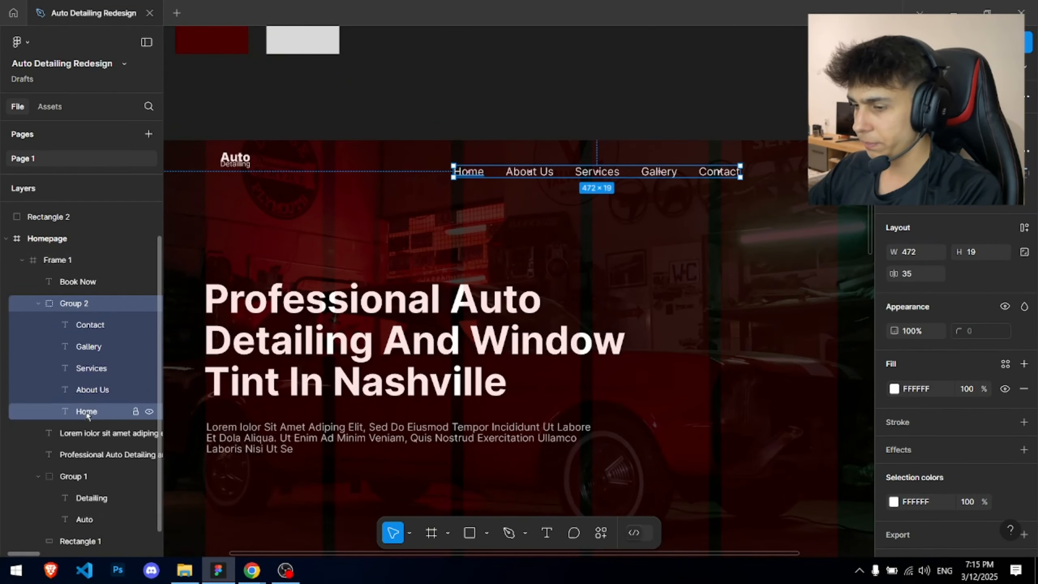
click(98, 326)
shift+click(99, 425)
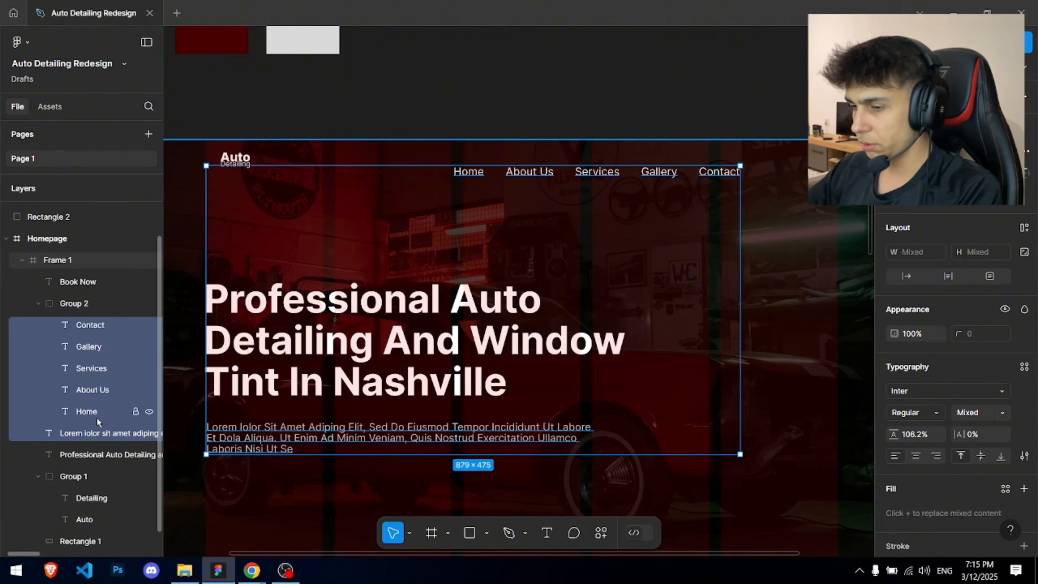
click(96, 416)
shift+click(86, 321)
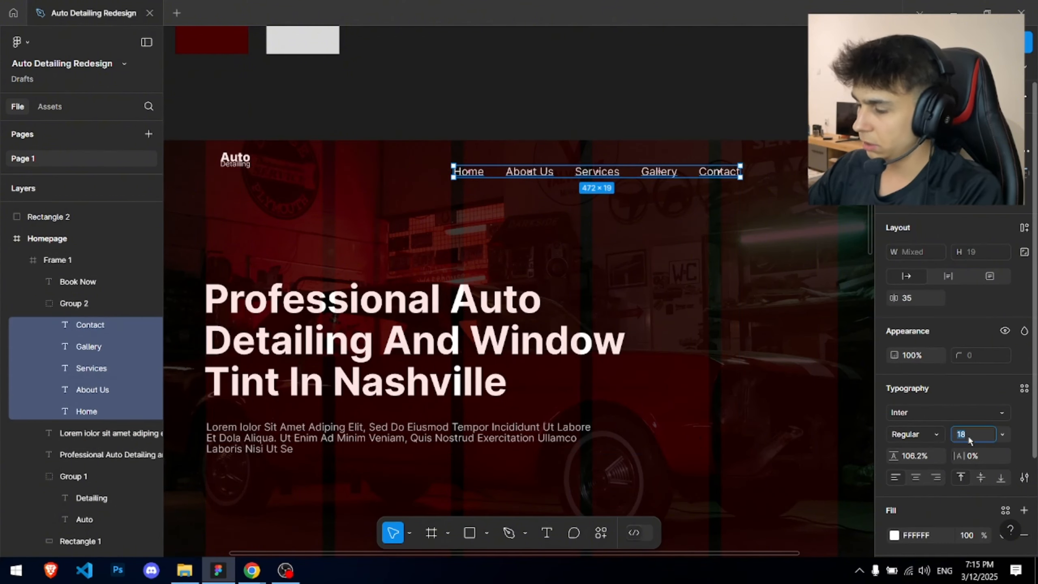
key(Return)
scroll(630, 174, up, 4)
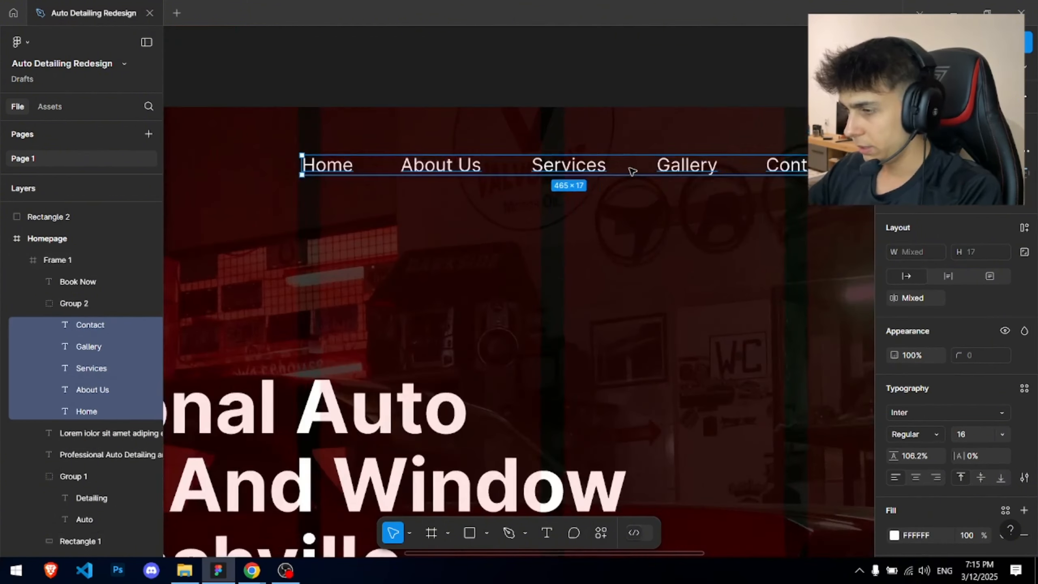
scroll(644, 174, down, 5)
drag(656, 177, 656, 188)
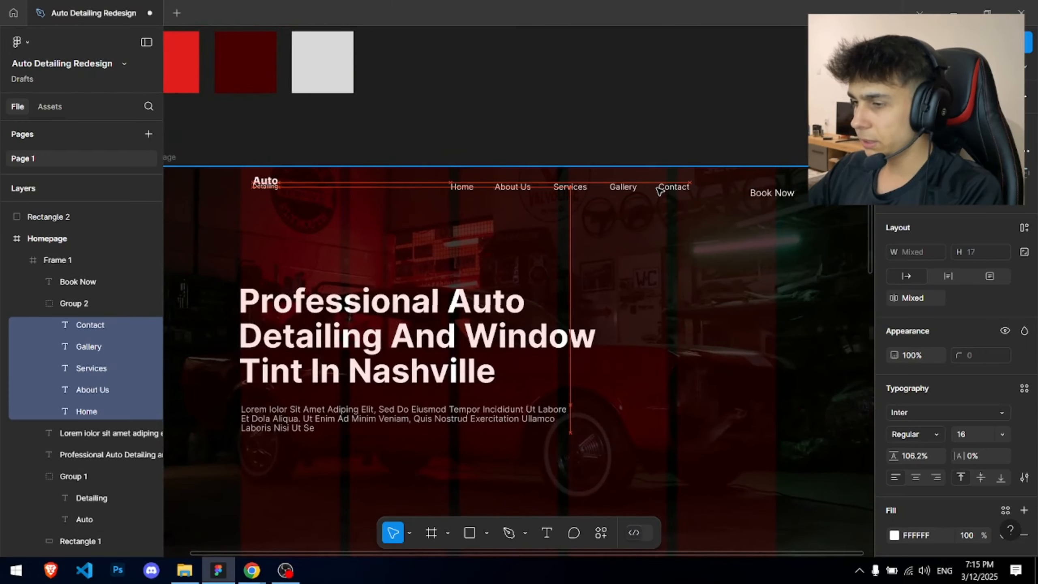
- Draw a 1440×87 rectangle bar across the top of the homepage
drag(420, 148, 524, 118)
click(240, 137)
mouse_move(241, 137)
mouse_down()
mouse_move(813, 209)
mouse_move(748, 180)
mouse_up()
- Move the logo group to the top of Frame 1 and the header bar beneath the nav links
drag(532, 167, 647, 134)
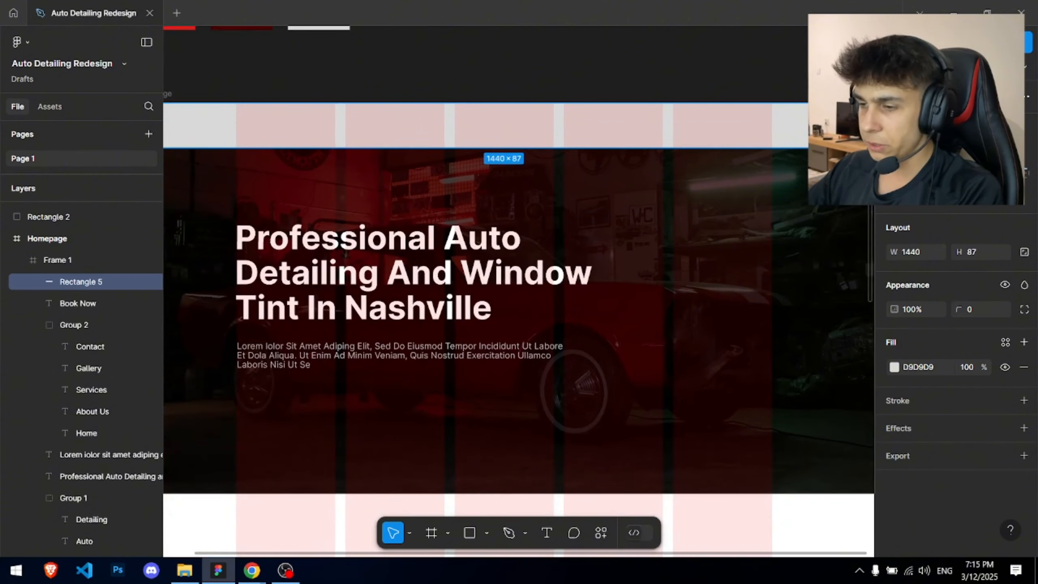
click(38, 325)
drag(82, 390, 75, 315)
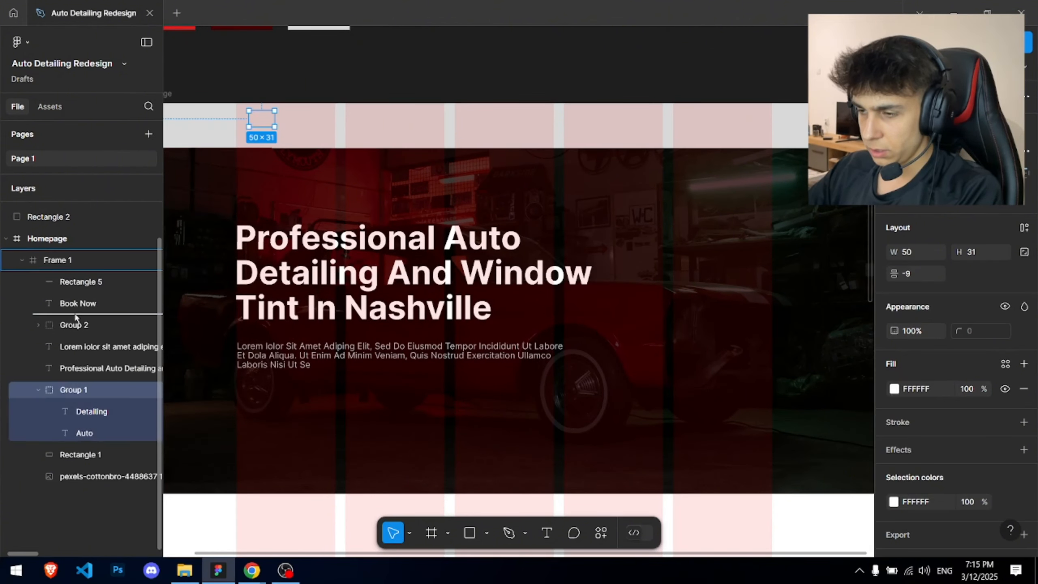
drag(79, 272, 79, 274)
drag(87, 347, 92, 405)
- Shorten the header bar from 87 to 74 px tall
drag(314, 88, 391, 144)
drag(343, 179, 368, 194)
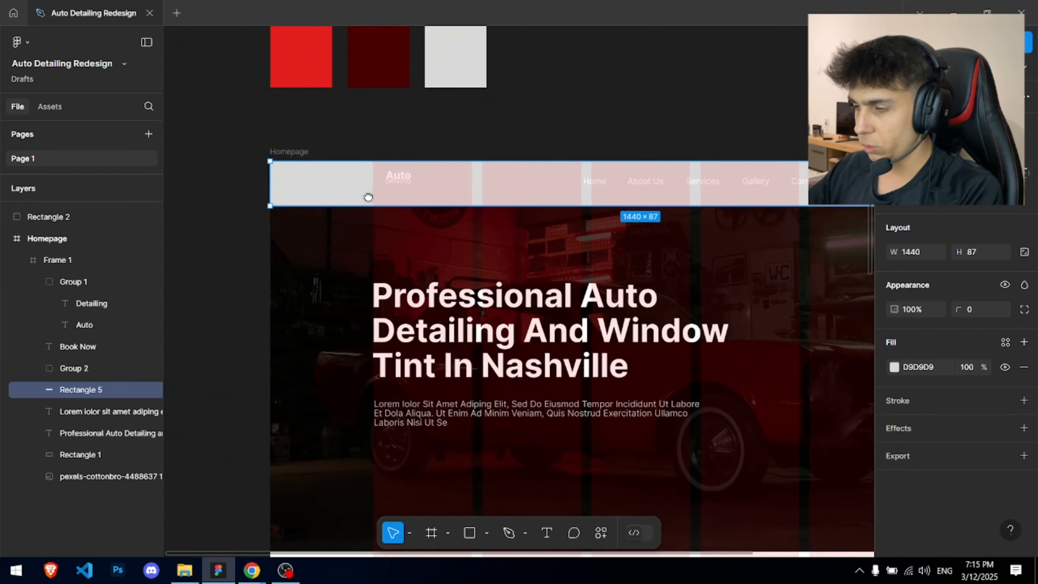
scroll(399, 183, up, 3)
drag(476, 200, 468, 139)
scroll(470, 139, down, 2)
drag(854, 110, 563, 174)
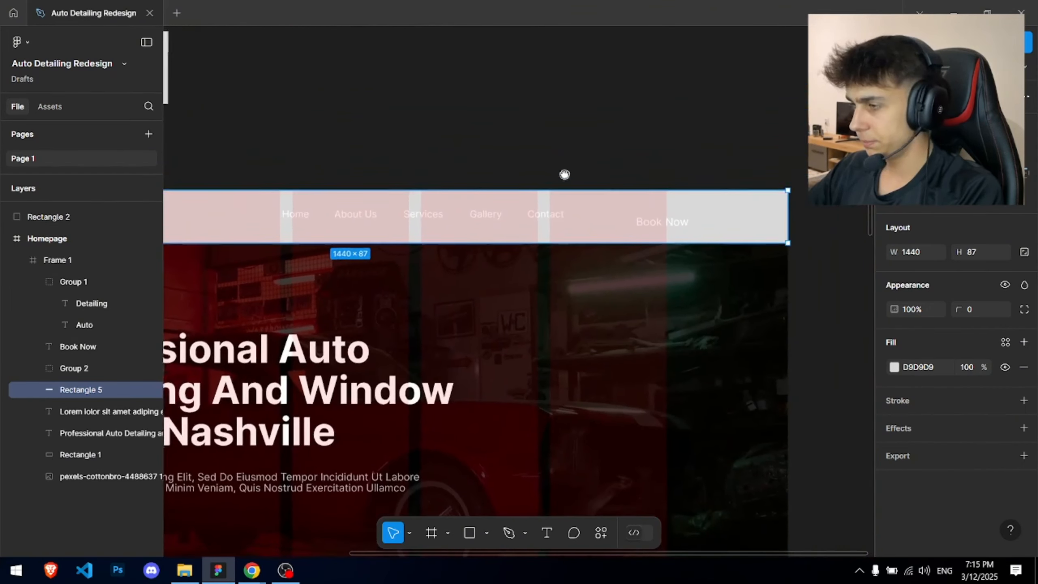
click(650, 226)
scroll(650, 225, up, 1)
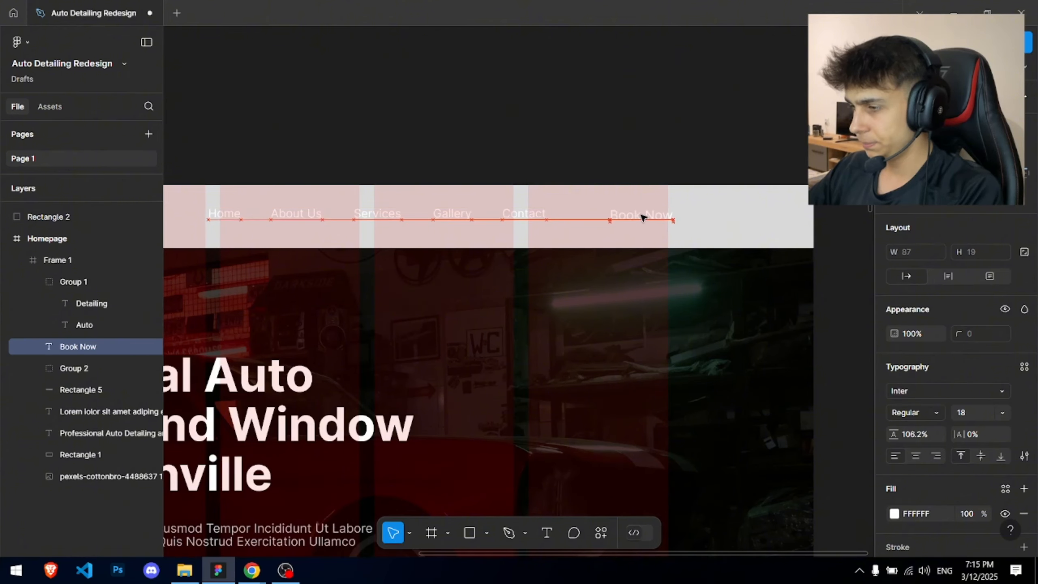
scroll(638, 217, down, 2)
click(580, 233)
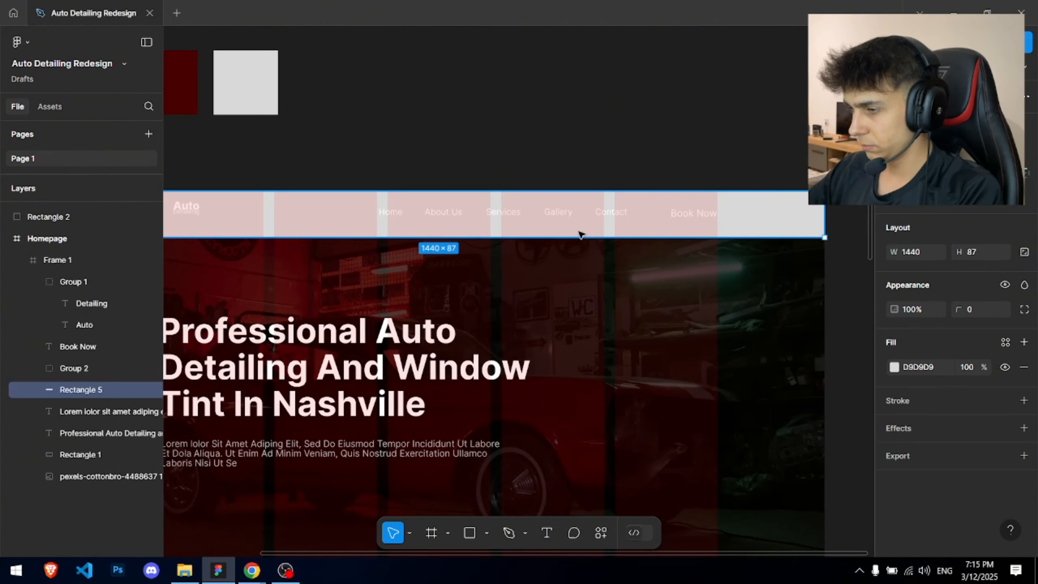
drag(578, 237, 579, 231)
- Check the nav-links group selection, then select the Book Now text
scroll(572, 180, down, 3)
scroll(311, 185, up, 5)
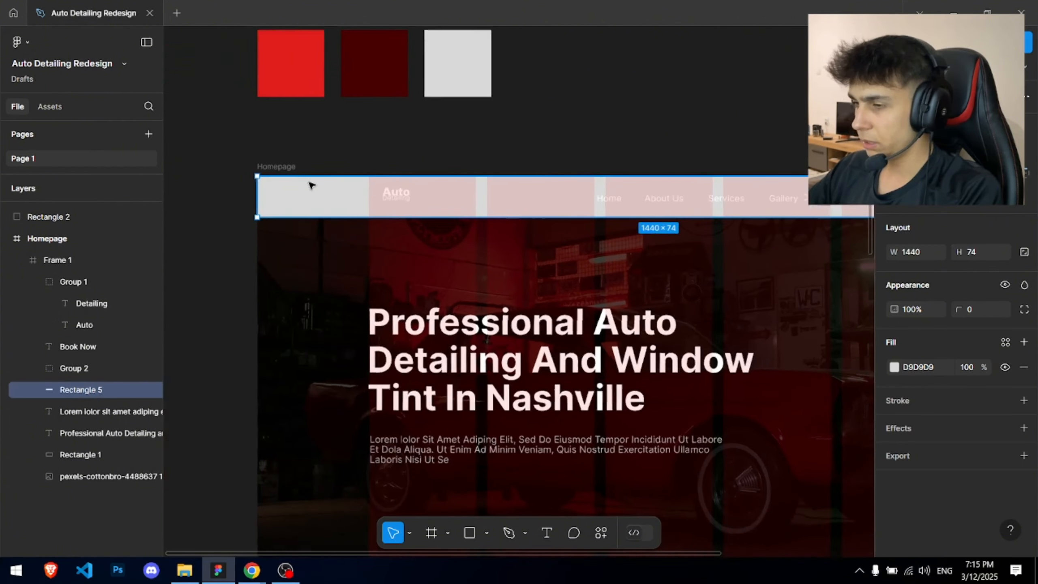
scroll(421, 200, right, 10)
scroll(421, 200, up, 1)
click(559, 240)
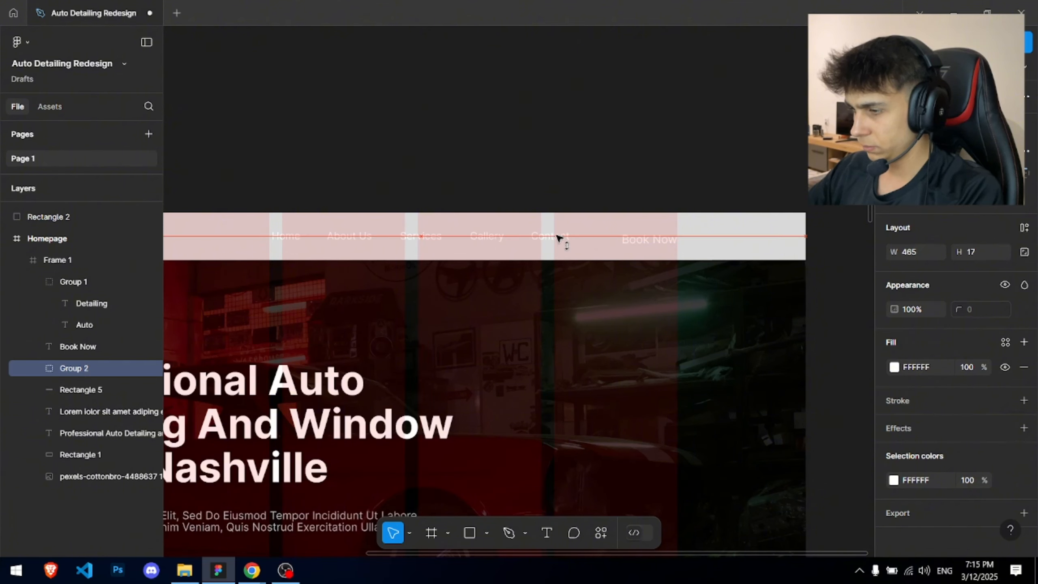
scroll(662, 241, up, 3)
click(670, 244)
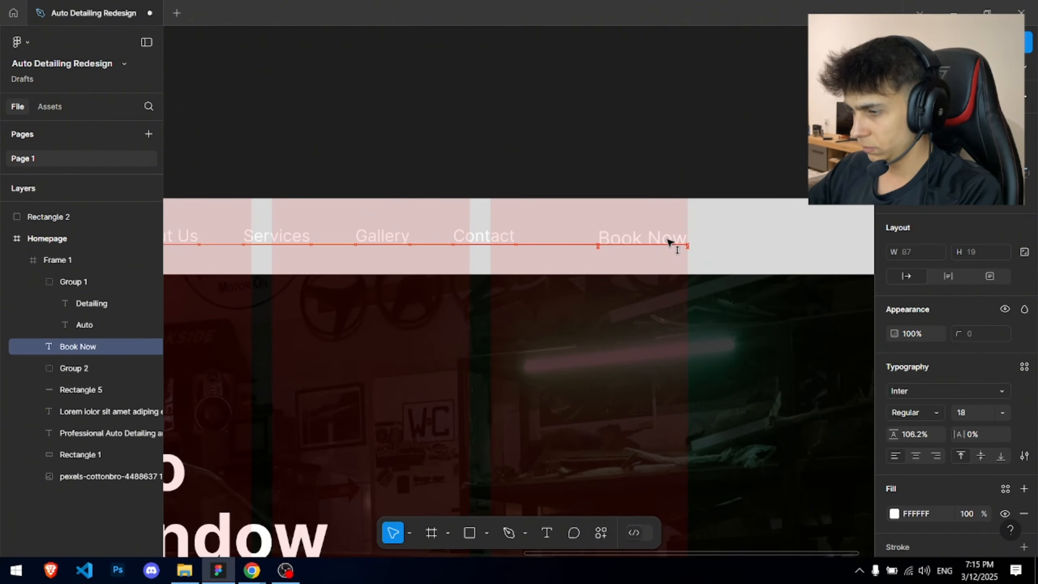
key(ctrl+z)
key(Escape)
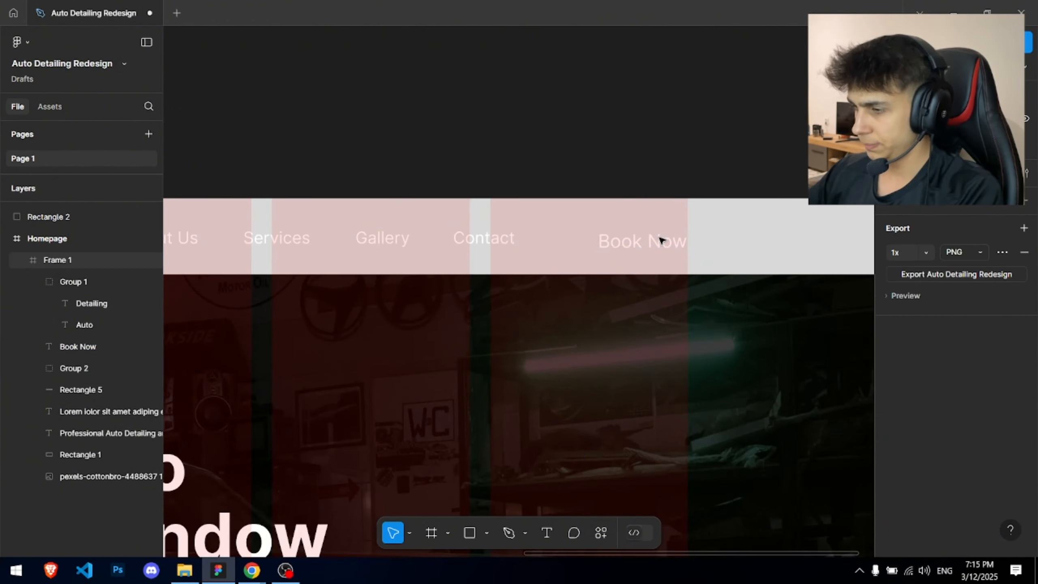
click(661, 241)
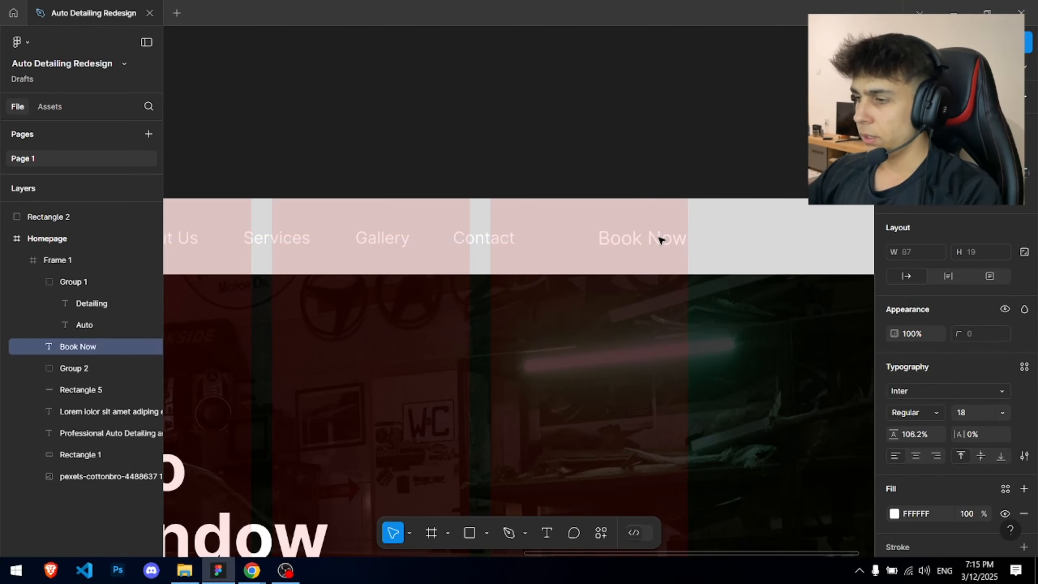
- Change the header bar's fill colour to black (000000)
key(Escape)
scroll(605, 201, down, 5)
scroll(367, 214, up, 3)
click(486, 198)
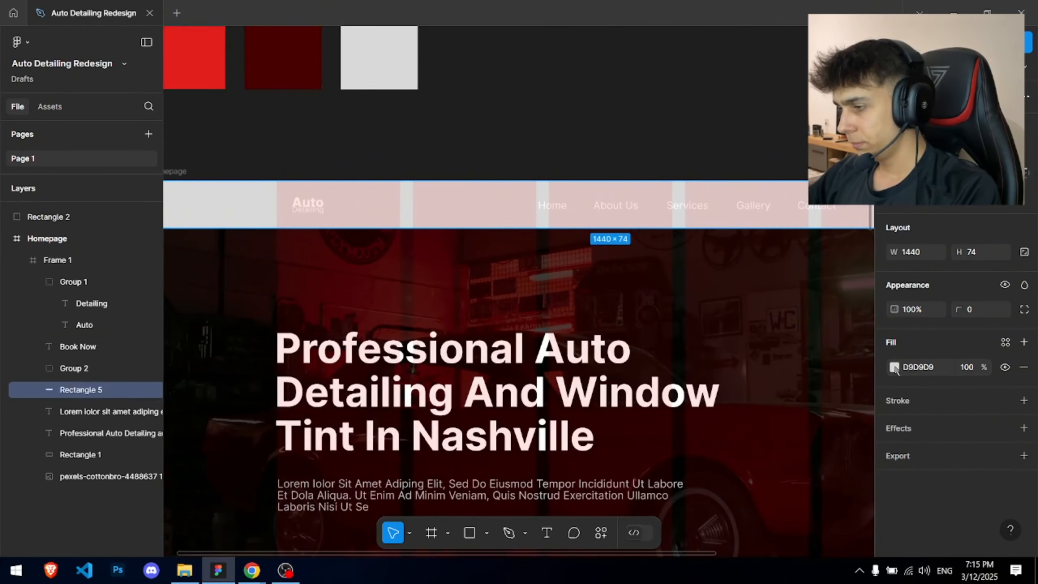
click(894, 368)
drag(768, 306, 658, 392)
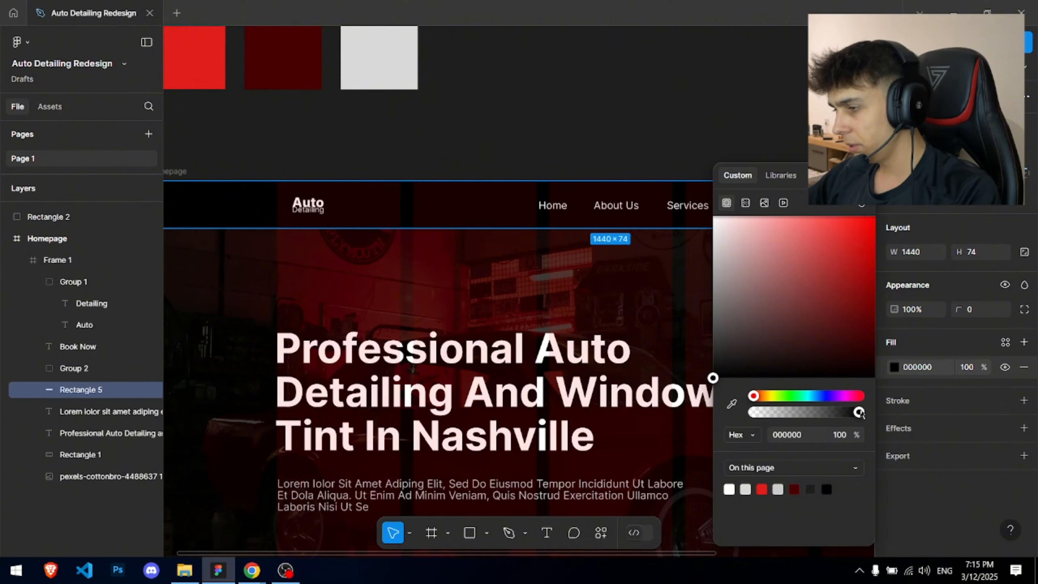
click(383, 155)
- Hide the Homepage frame's red column layout grid
click(177, 171)
scroll(1007, 455, down, 3)
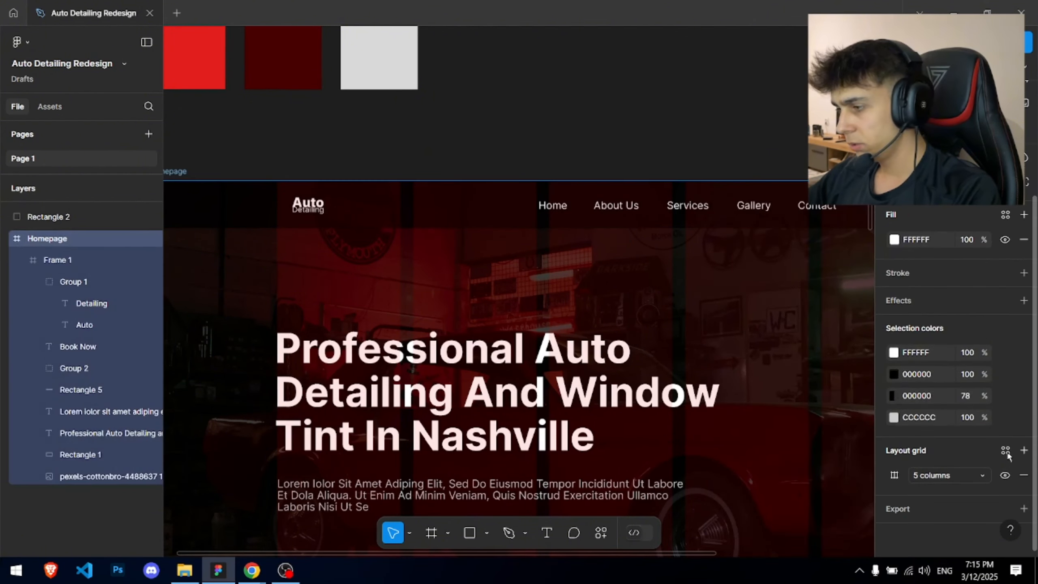
click(1004, 475)
click(614, 155)
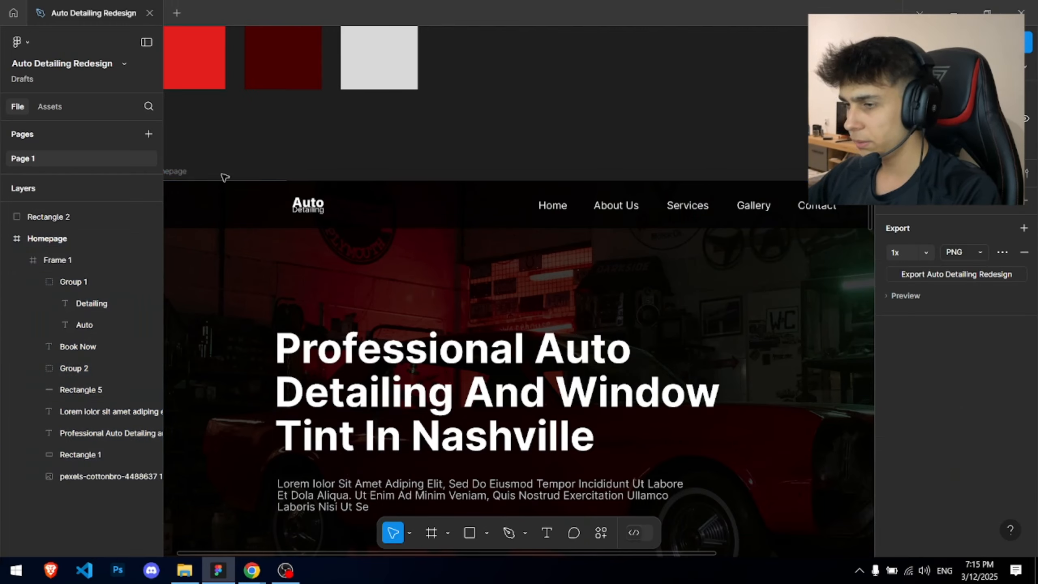
scroll(214, 198, up, 5)
- Drag the header bar's top edge up so the bar is 75 px tall
click(333, 144)
scroll(343, 105, up, 6)
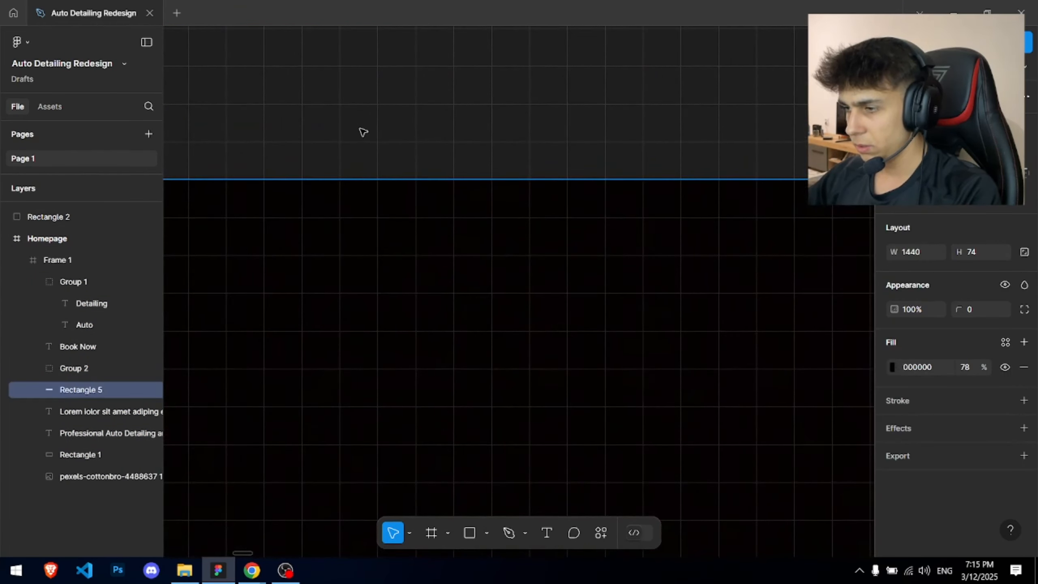
click(360, 128)
scroll(360, 129, down, 3)
click(365, 151)
drag(364, 143, 363, 129)
click(364, 112)
scroll(826, 302, down, 1)
- Set the header bar's fill opacity to 78%
click(689, 343)
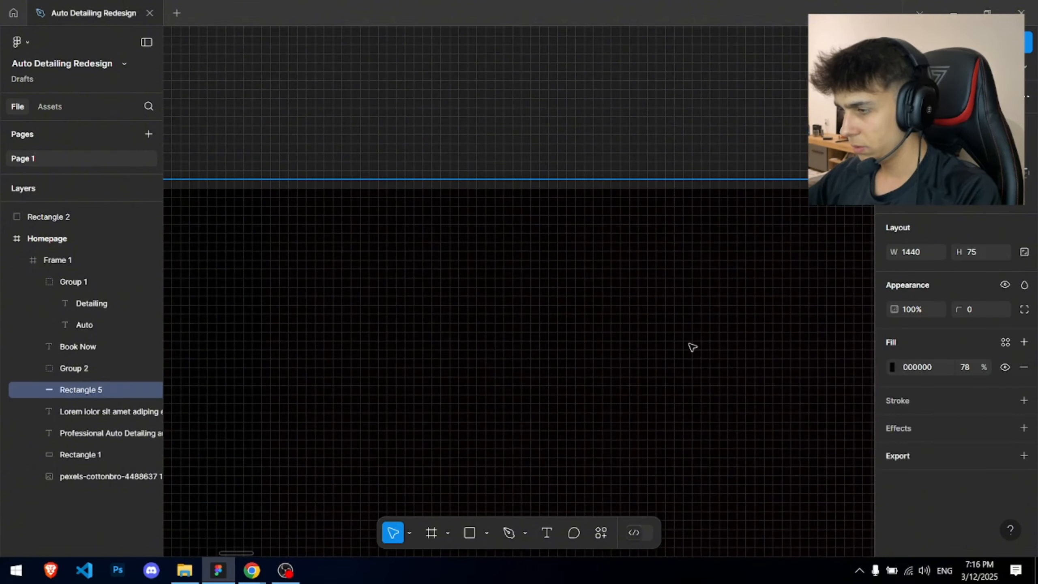
key(Return)
key(Escape)
- Reframe the view over the homepage hero and the nav links on its right
scroll(387, 153, down, 10)
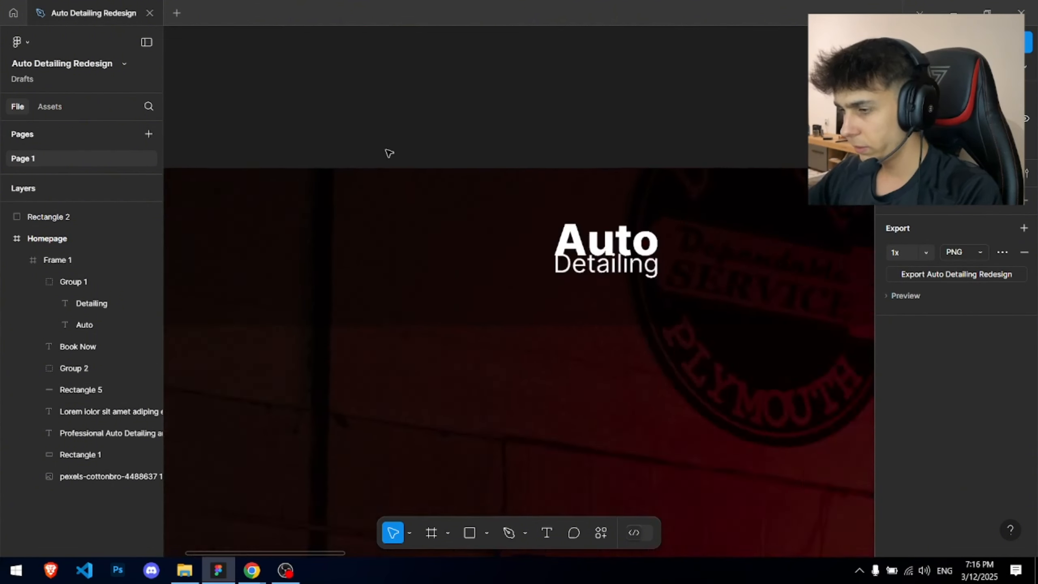
drag(387, 152, 561, 135)
scroll(466, 158, up, 6)
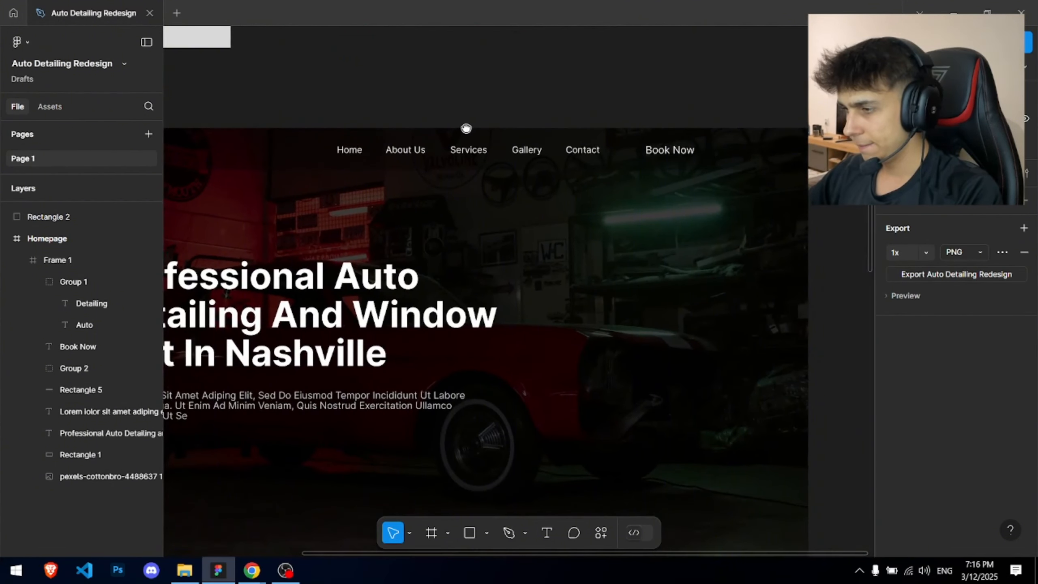
scroll(323, 136, up, 2)
drag(313, 140, 777, 161)
click(643, 77)
scroll(643, 77, down, 6)
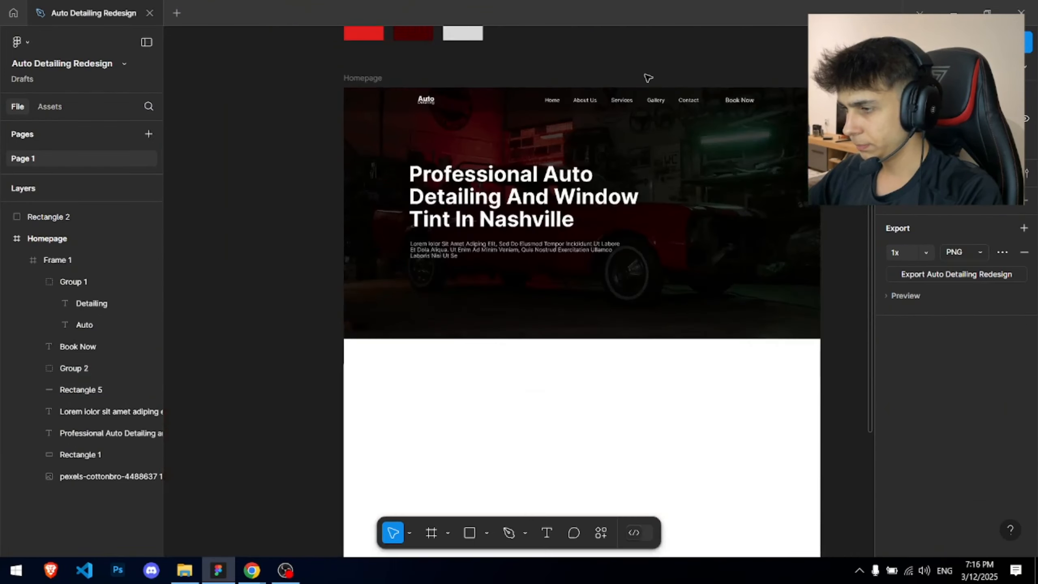
drag(643, 79, 594, 134)
scroll(499, 162, up, 1)
drag(499, 162, 508, 102)
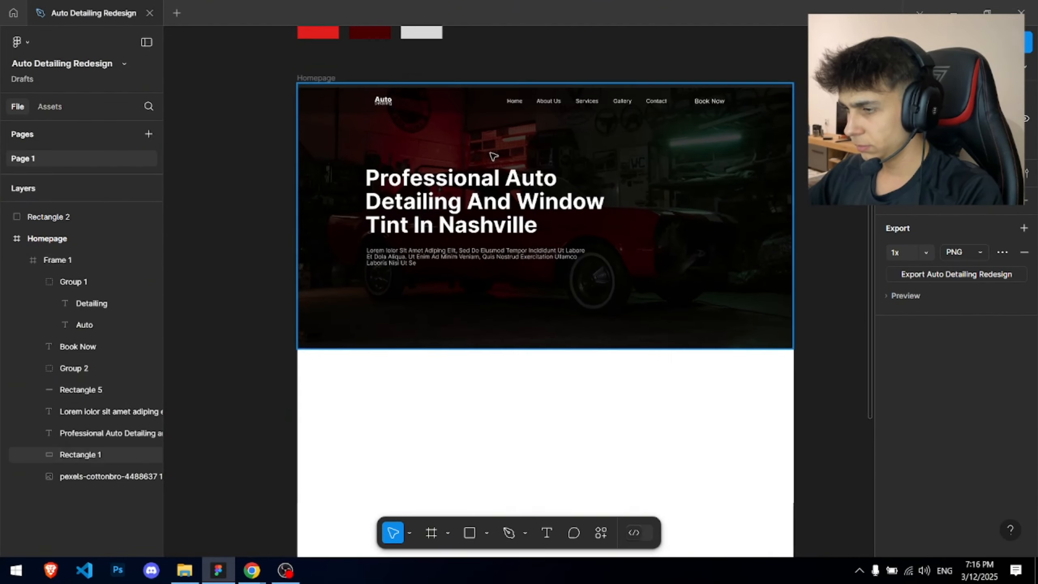
scroll(562, 125, up, 4)
drag(562, 124, 464, 258)
scroll(695, 201, up, 5)
- Draw a 186×58 box behind the Book Now text, with the text above it and centred
key(r)
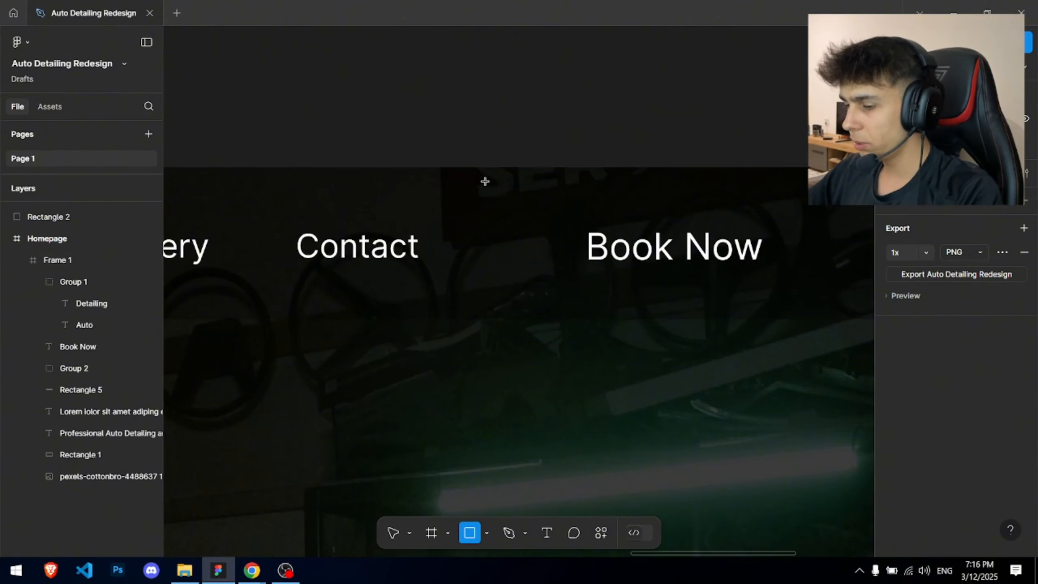
mouse_move(508, 189)
mouse_down()
mouse_move(874, 292)
mouse_move(748, 300)
mouse_up()
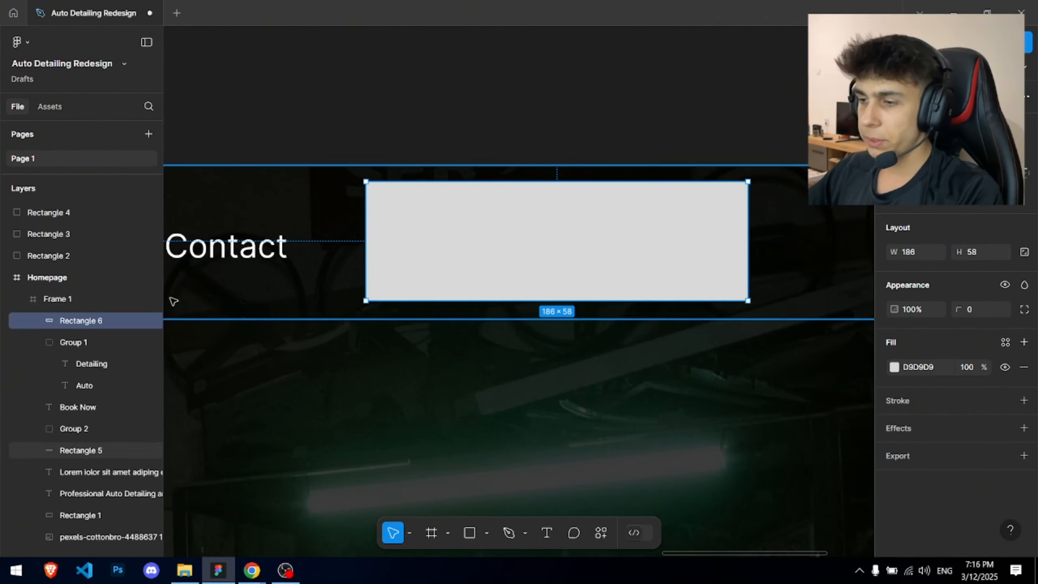
click(37, 342)
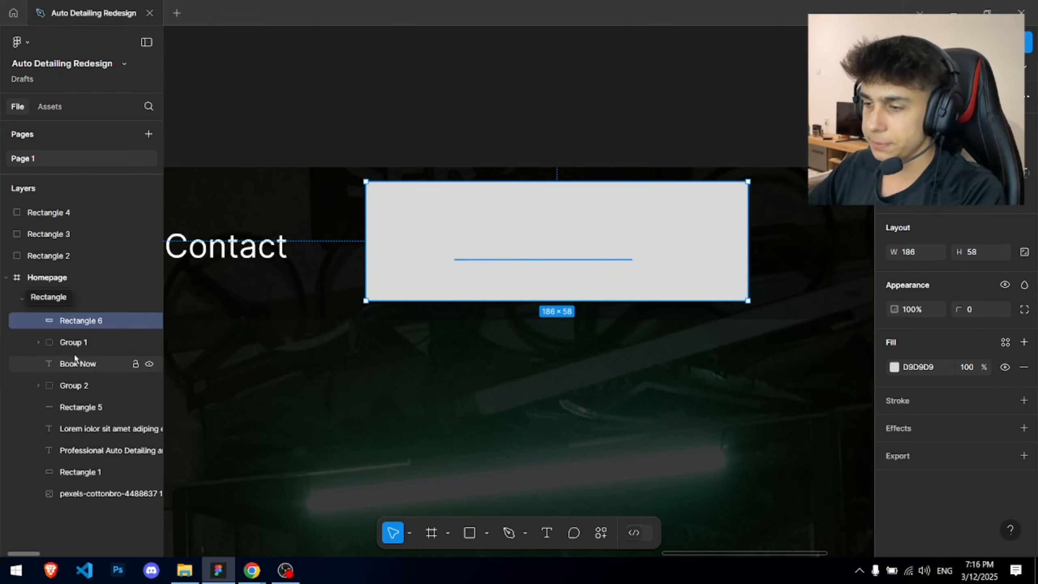
drag(75, 361, 87, 319)
scroll(636, 229, up, 2)
scroll(631, 245, down, 3)
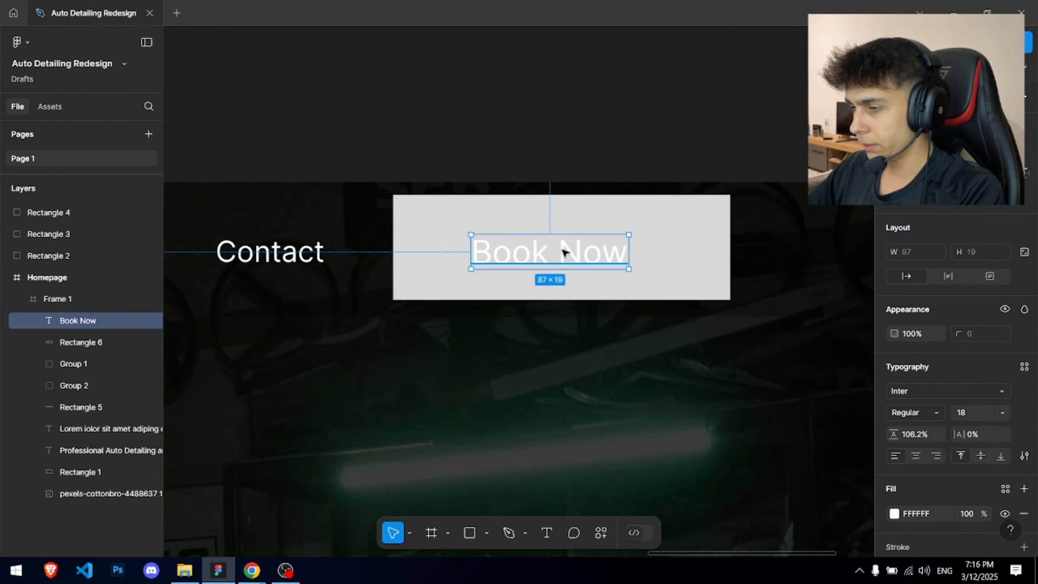
drag(563, 251, 572, 251)
- Set the Book Now label's font size to 16
shift+click(693, 241)
scroll(708, 233, down, 3)
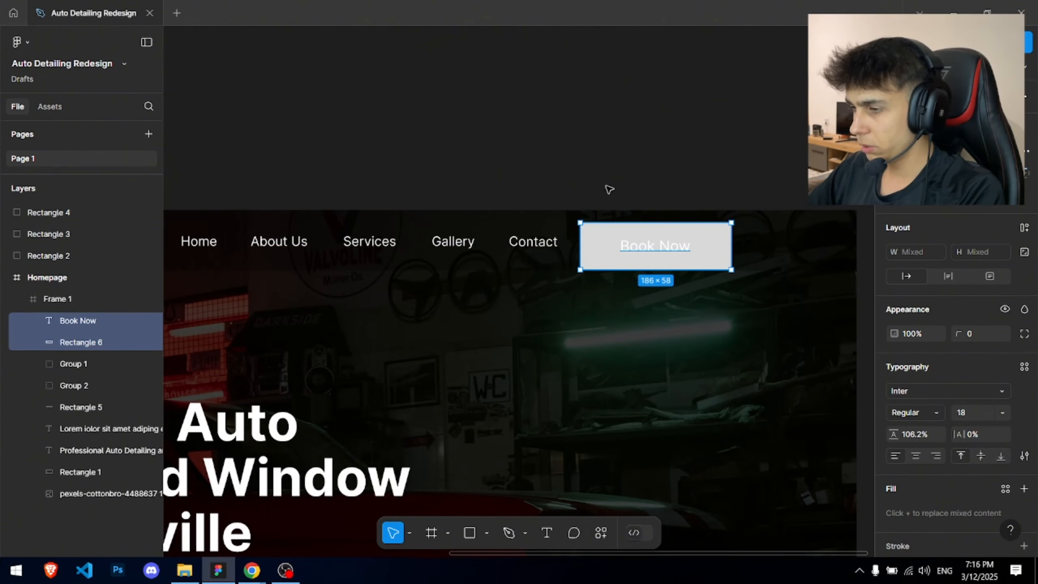
scroll(531, 196, down, 4)
click(690, 209)
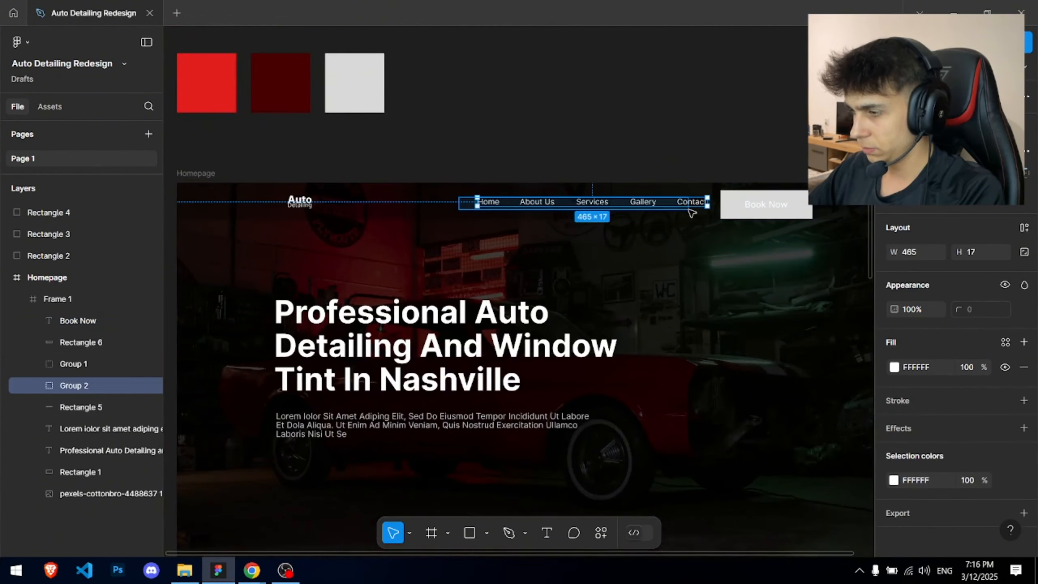
scroll(791, 204, up, 3)
click(782, 198)
drag(780, 198, 626, 206)
scroll(620, 200, up, 4)
click(555, 246)
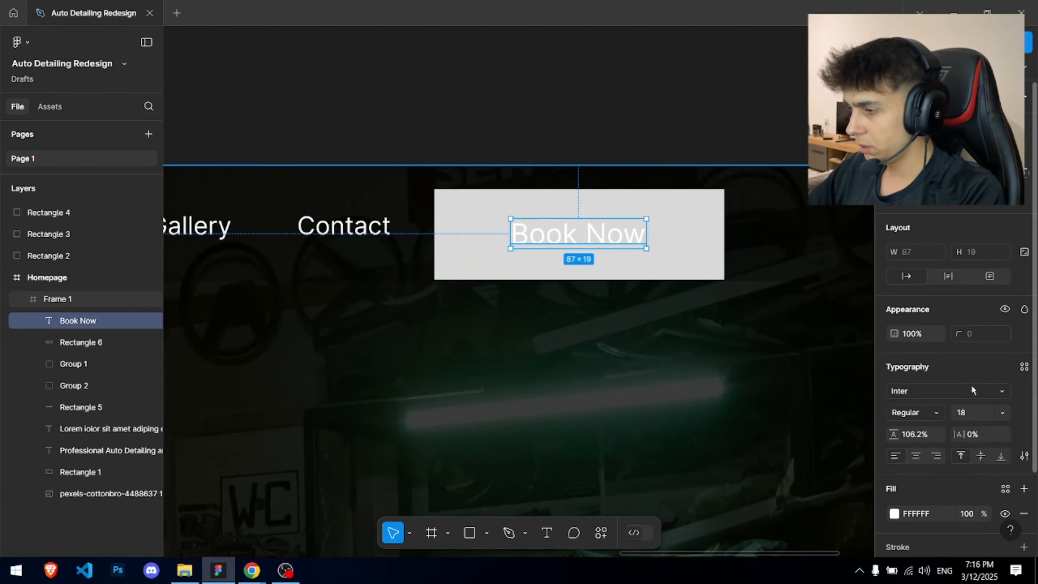
text(16)
key(Return)
- Shrink the grey button rectangle to 146×46, narrowing it evenly on both sides
scroll(515, 190, up, 3)
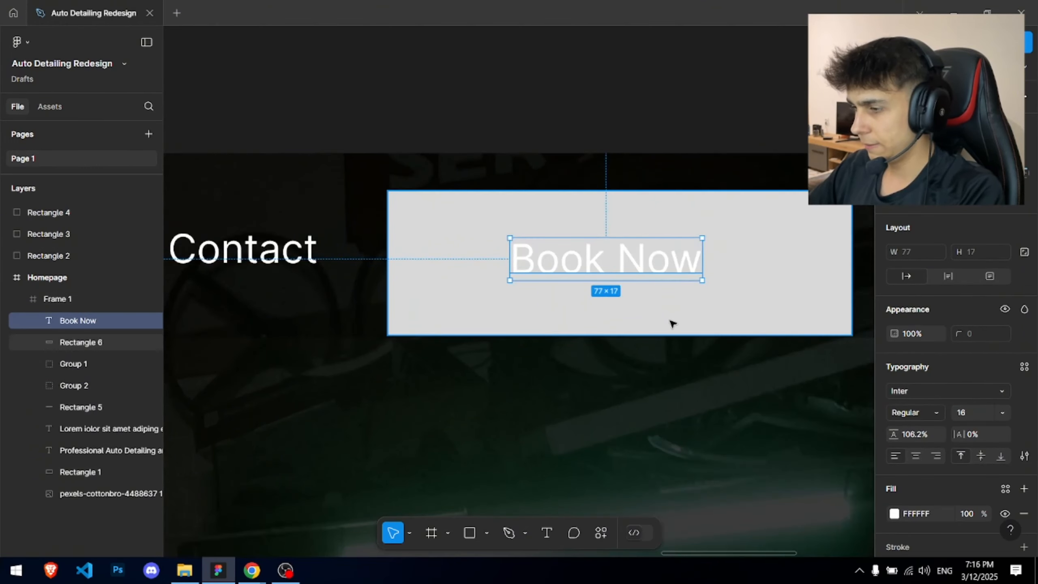
click(671, 322)
drag(661, 336, 670, 311)
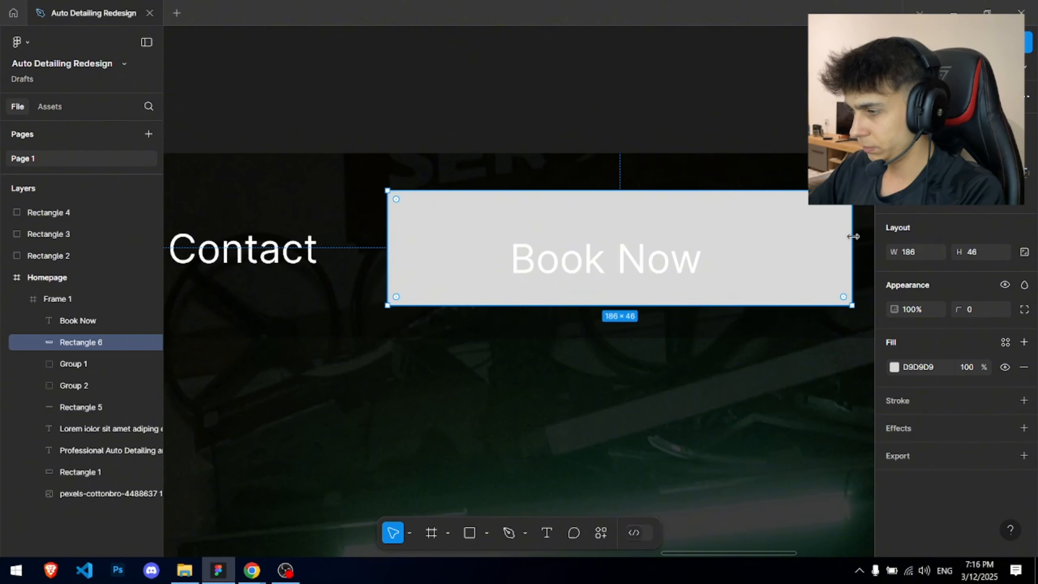
drag(853, 236, 803, 237)
- Move the Book Now text and its rectangle into the nav row beside Contact
click(650, 260)
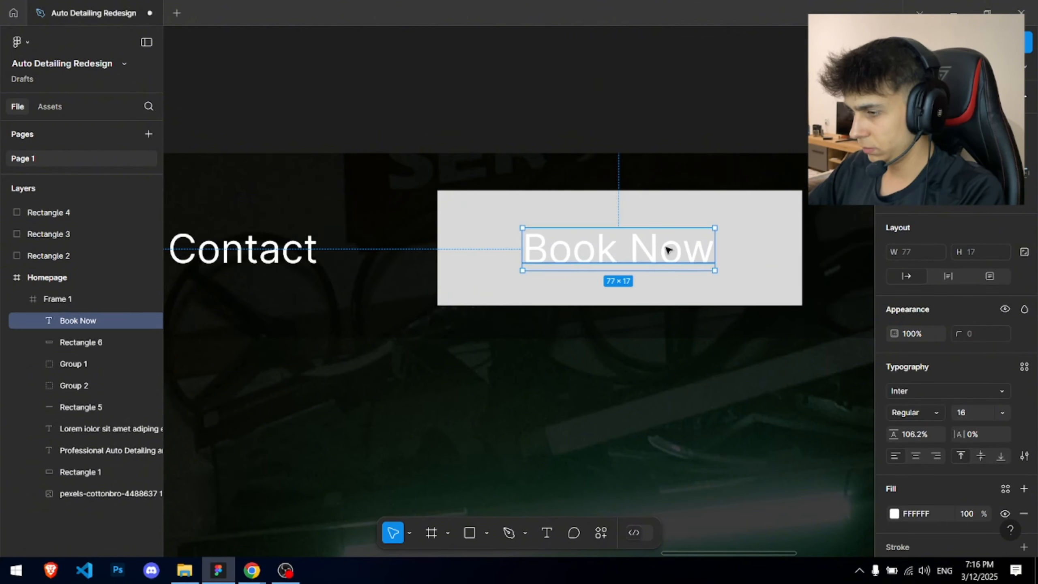
shift+click(667, 223)
scroll(666, 230, down, 2)
drag(654, 233, 646, 226)
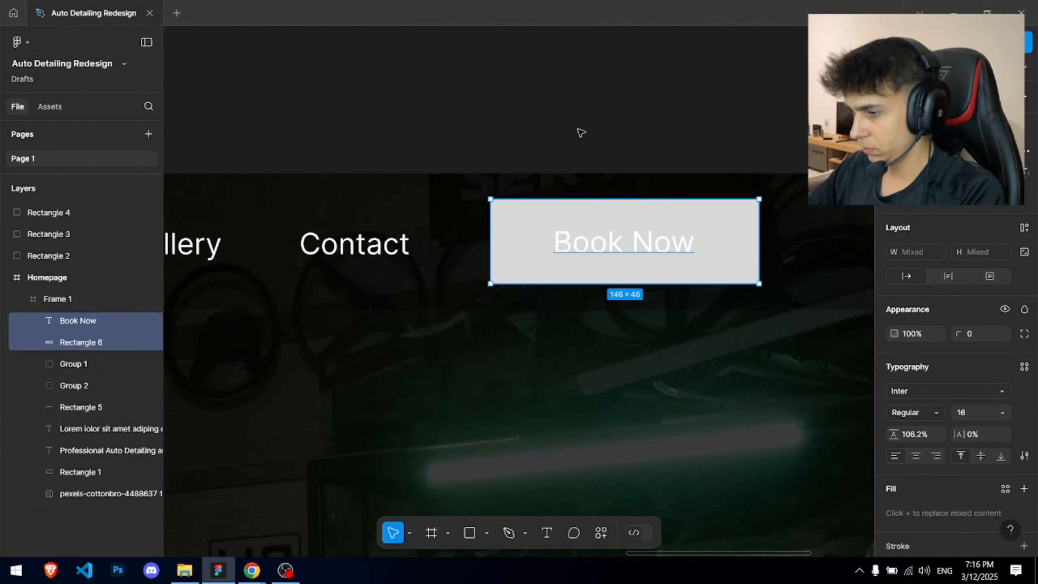
- Select the button rectangle alone and bring the colour swatches into view
click(578, 130)
scroll(558, 69, down, 5)
drag(557, 74, 599, 141)
scroll(640, 165, up, 4)
click(647, 178)
scroll(527, 131, down, 4)
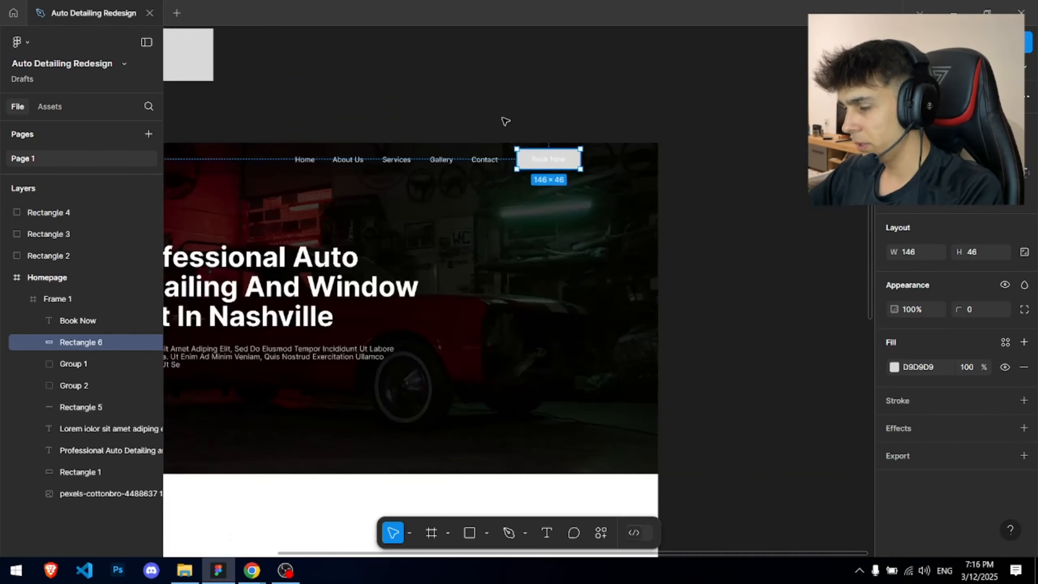
drag(505, 121, 821, 237)
- Fill the button with the dark red swatch colour using the eyedropper
click(893, 369)
click(731, 405)
click(417, 154)
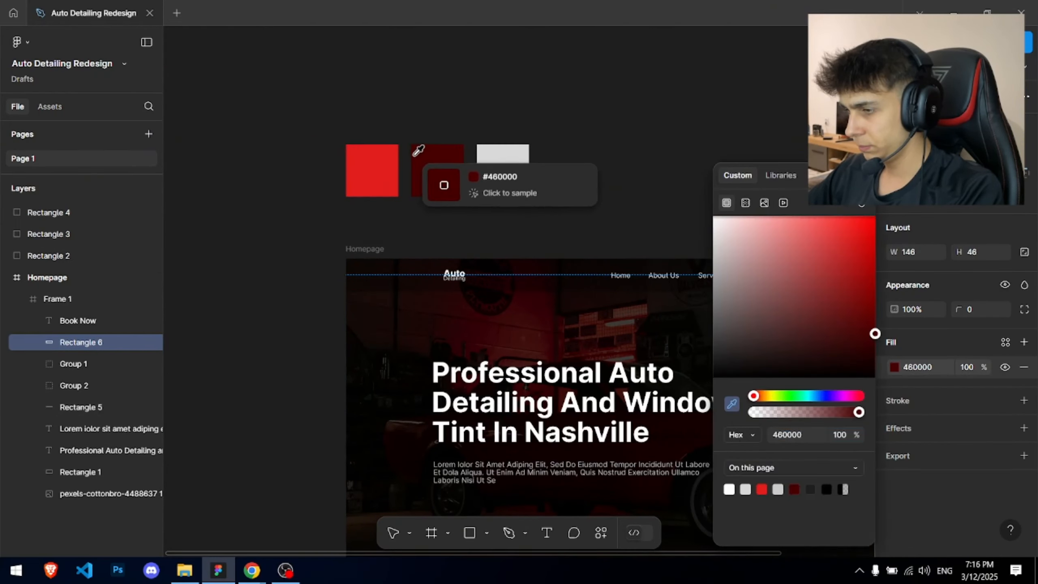
click(605, 106)
drag(609, 105, 394, 102)
- Round the button's corners to radius 4
click(629, 268)
scroll(637, 265, up, 5)
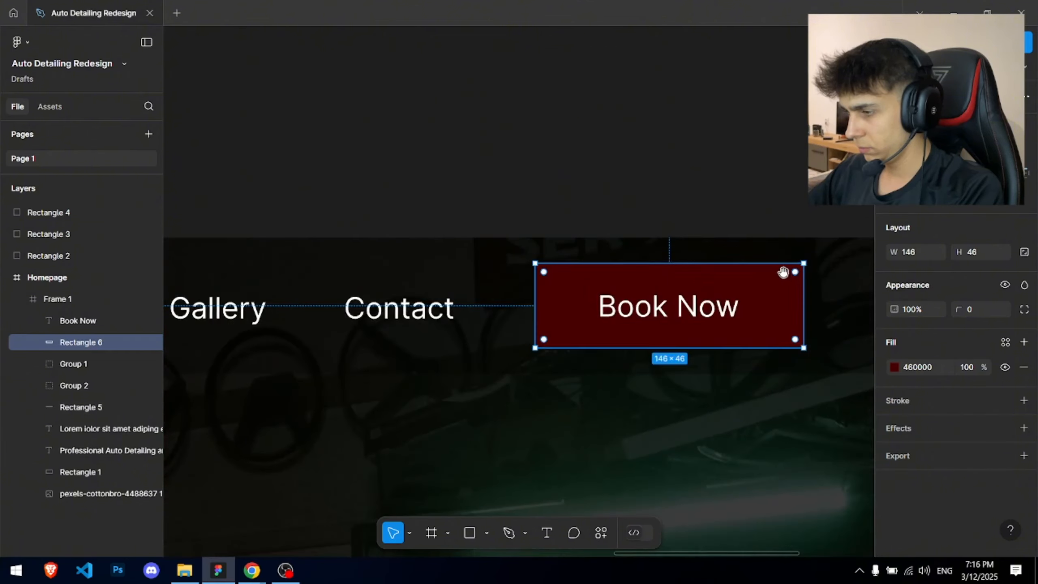
drag(782, 271, 683, 263)
drag(961, 309, 975, 308)
scroll(614, 204, down, 8)
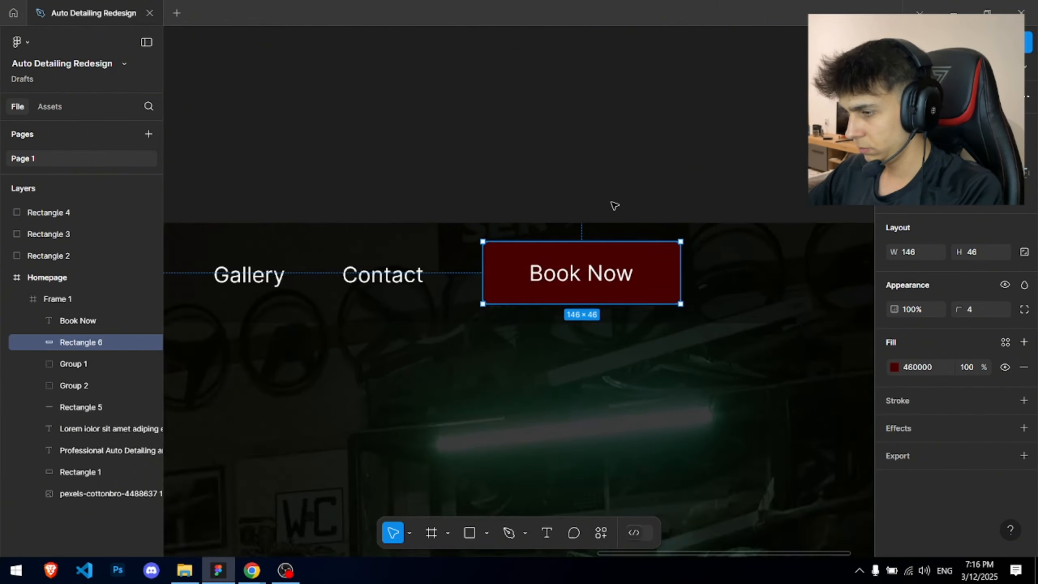
- Refill the button with the bright red swatch colour
click(893, 367)
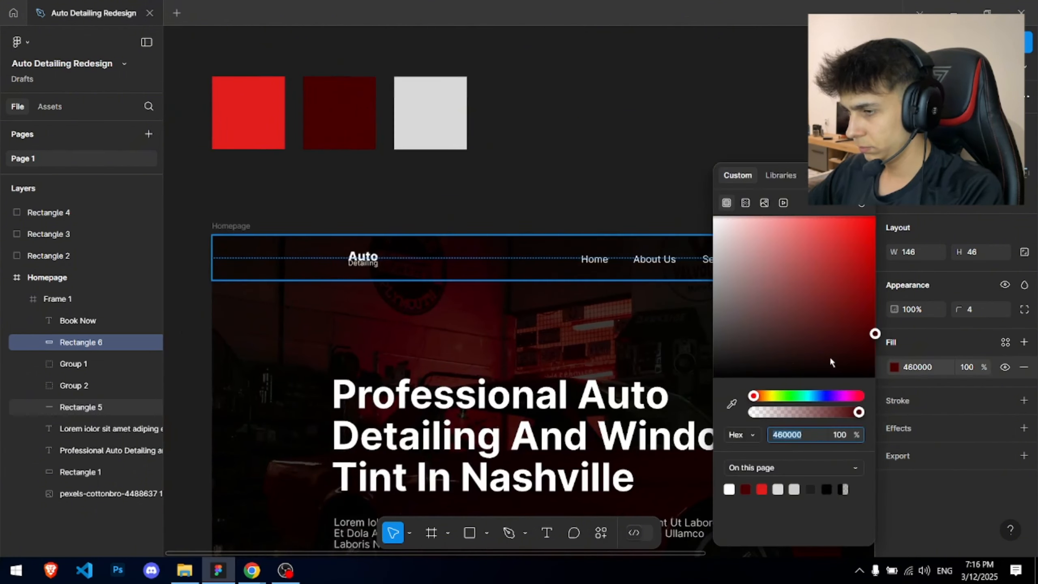
click(732, 404)
click(244, 104)
click(574, 130)
scroll(470, 162, down, 3)
scroll(498, 182, up, 8)
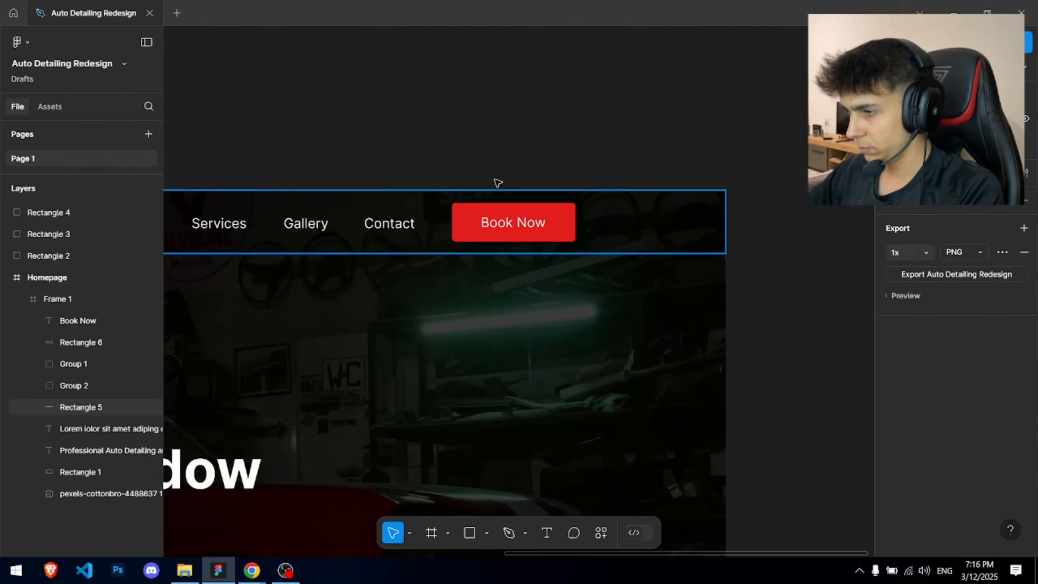
drag(349, 153, 641, 133)
- Select the five nav links, from Home to Contact, inside their group
scroll(377, 193, up, 3)
scroll(282, 193, down, 3)
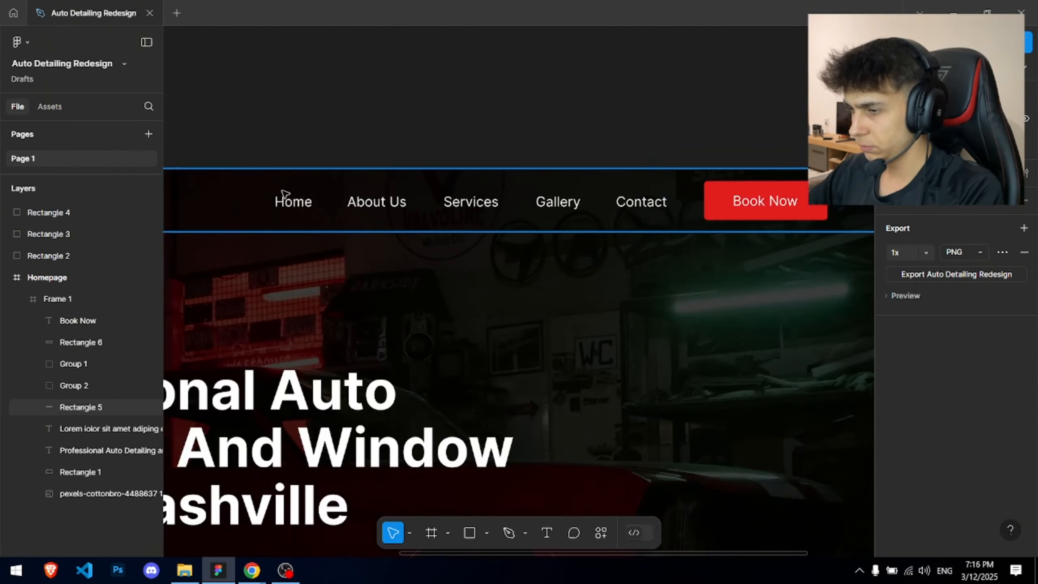
click(286, 200)
scroll(639, 201, up, 3)
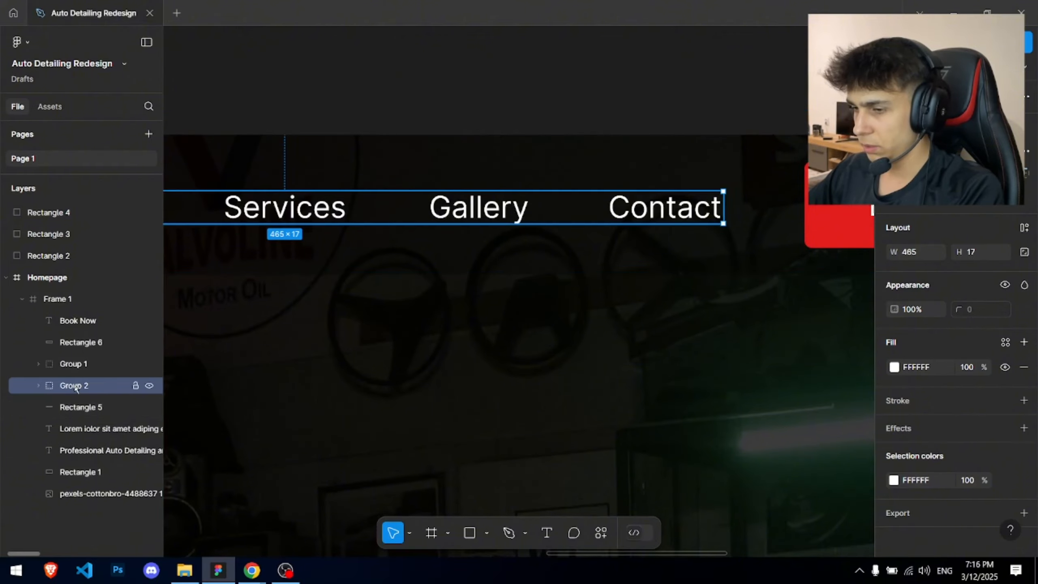
scroll(510, 215, up, 5)
scroll(655, 183, up, 3)
scroll(531, 246, down, 2)
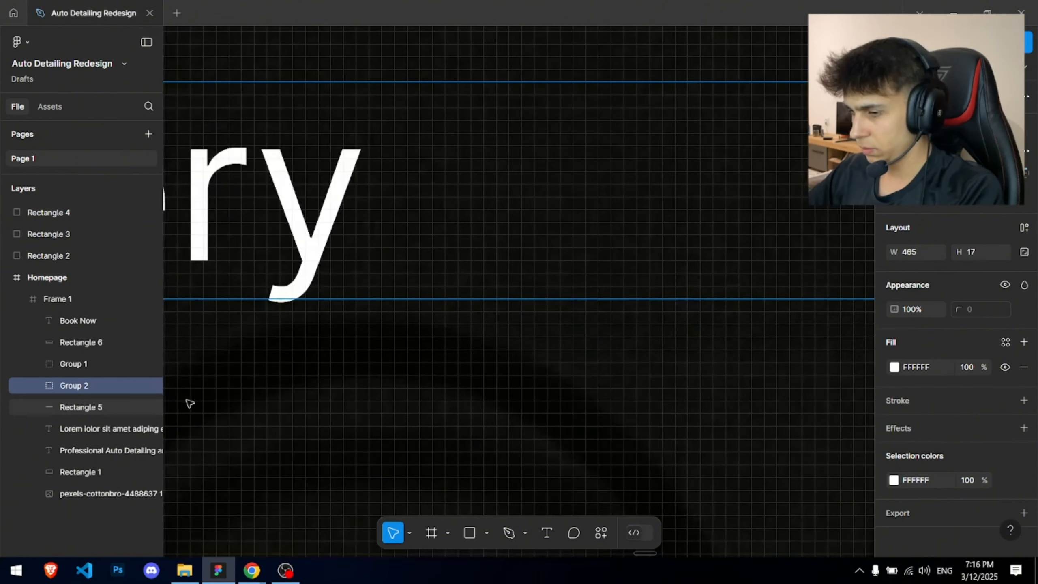
click(38, 385)
click(80, 414)
shift+click(84, 492)
scroll(558, 233, down, 5)
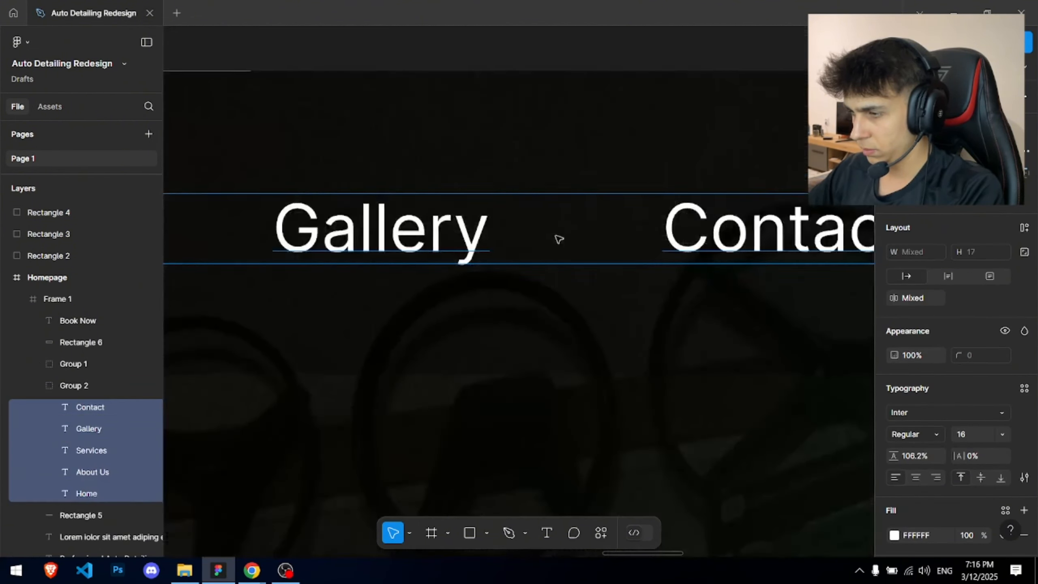
scroll(567, 229, up, 3)
scroll(567, 229, up, 4)
scroll(567, 232, down, 5)
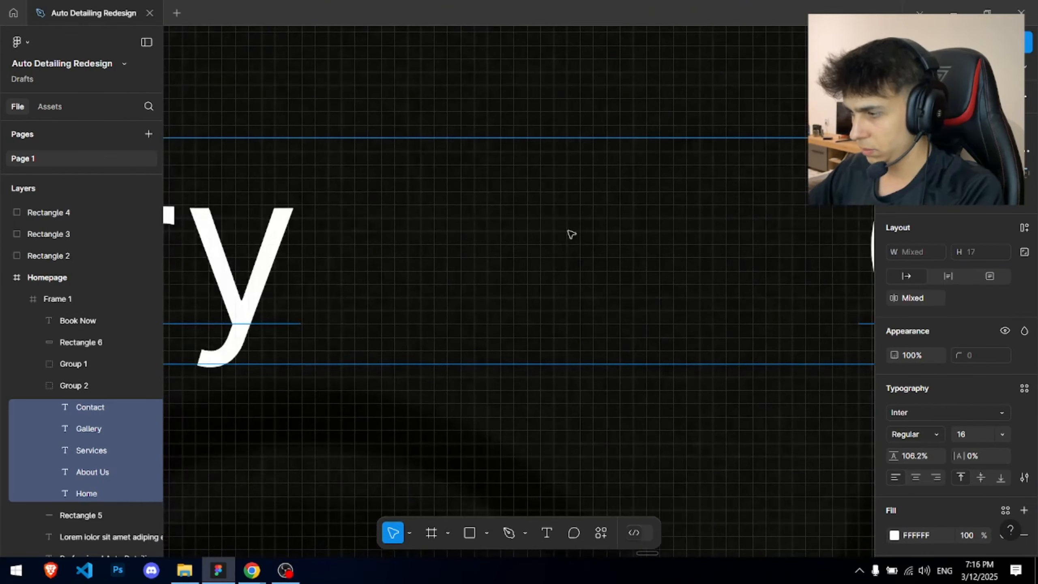
- Set the spacing between the nav links to 30
click(909, 299)
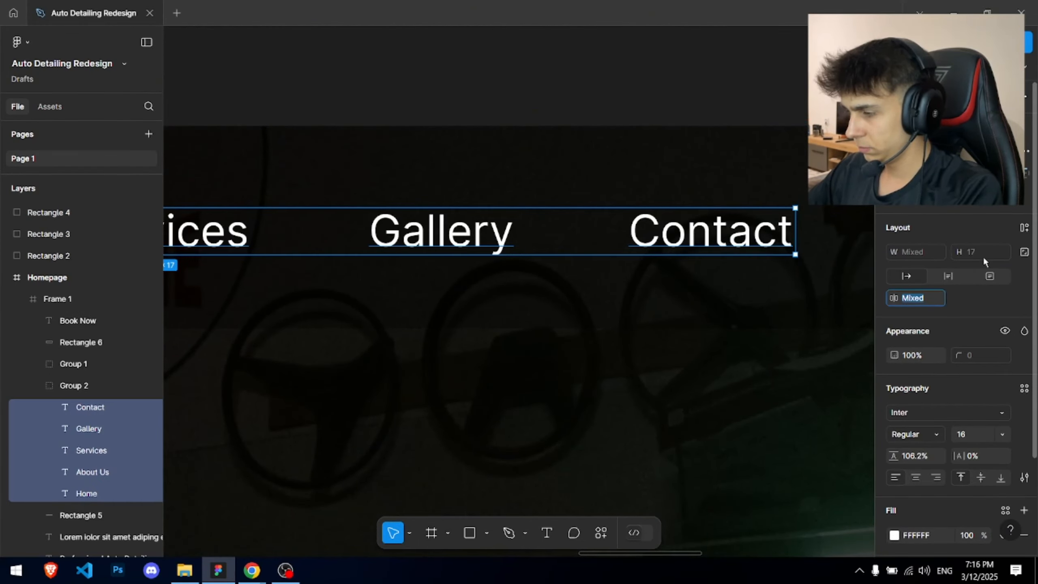
text(20)
key(Return)
scroll(566, 235, down, 3)
scroll(566, 236, down, 2)
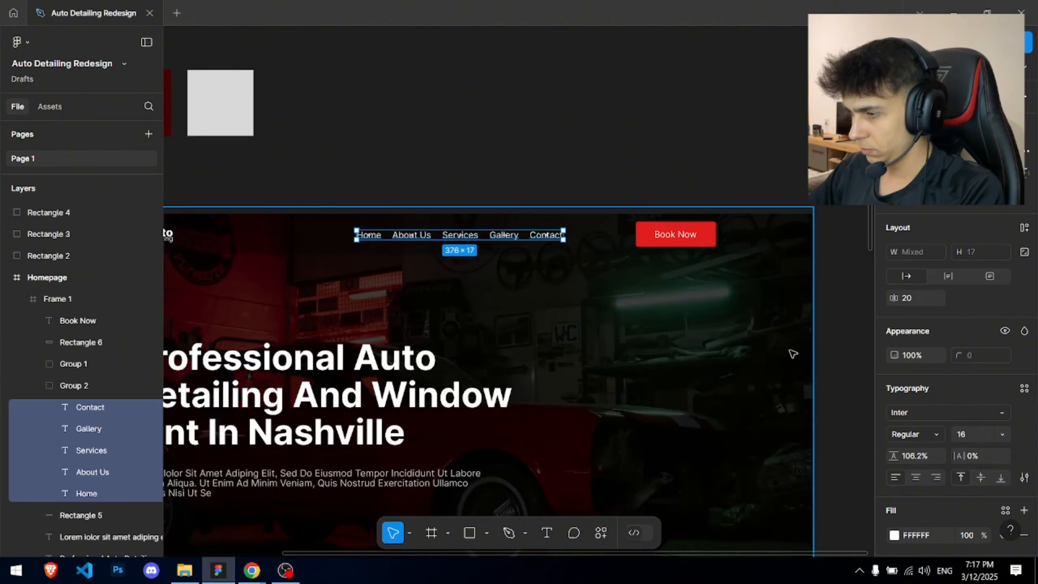
text(30)
key(Return)
- Dim the nav links' text fill to 80% opacity
scroll(584, 232, up, 3)
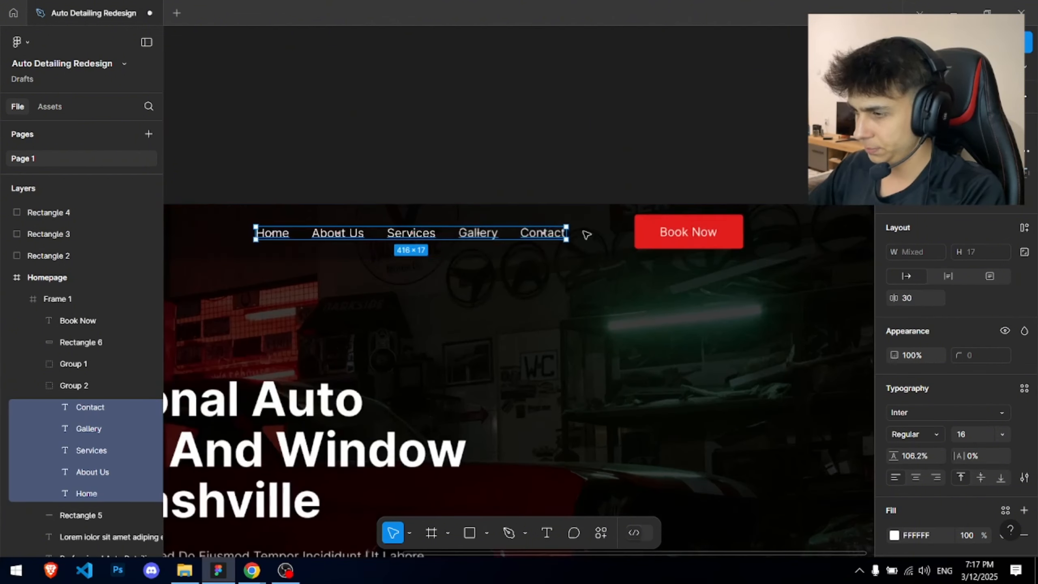
scroll(586, 235, up, 1)
drag(587, 235, 590, 236)
scroll(968, 404, down, 3)
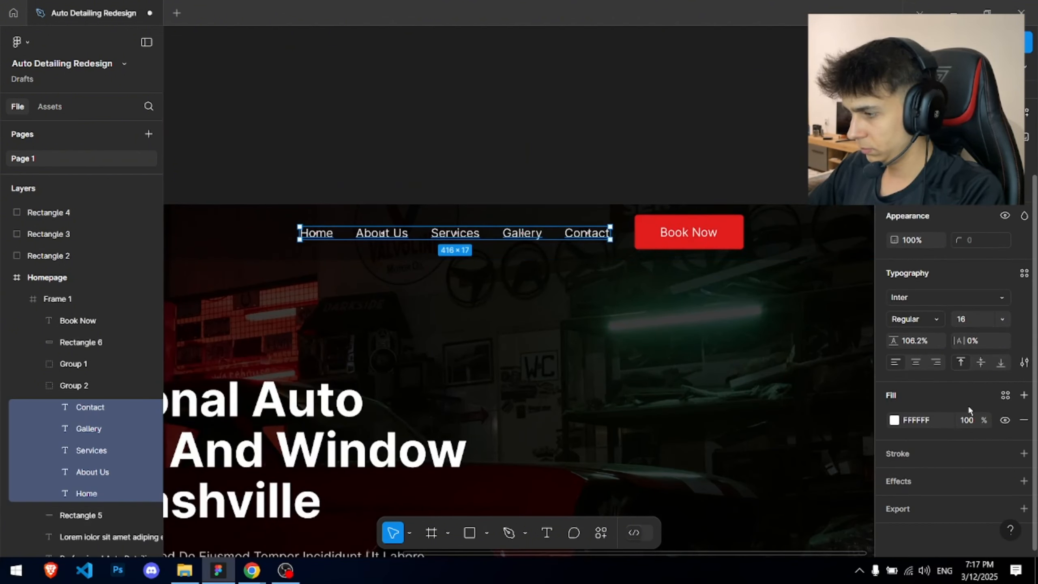
key(Return)
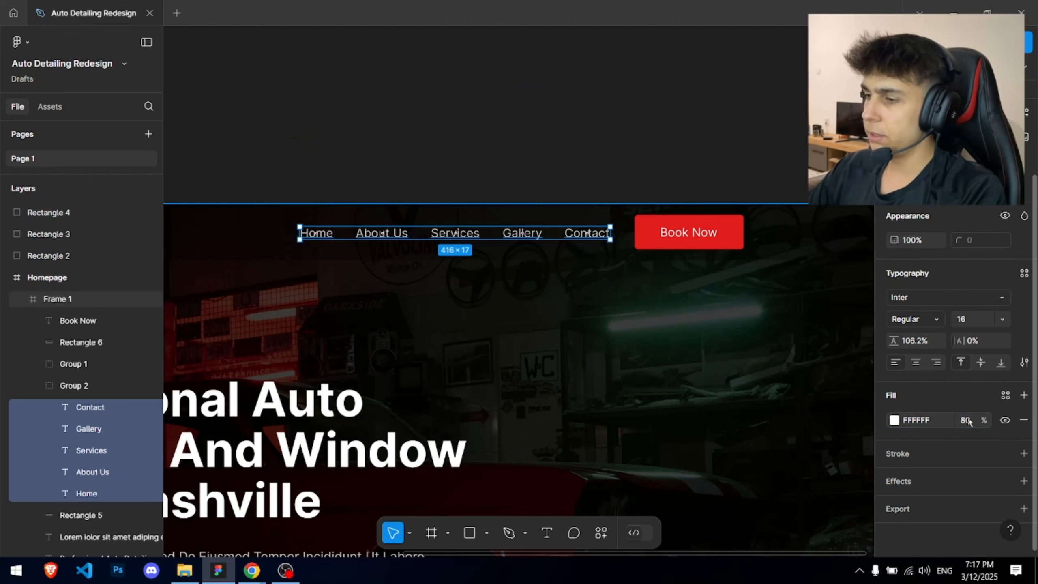
- Make the Home nav link bold
click(559, 179)
scroll(552, 153, down, 1)
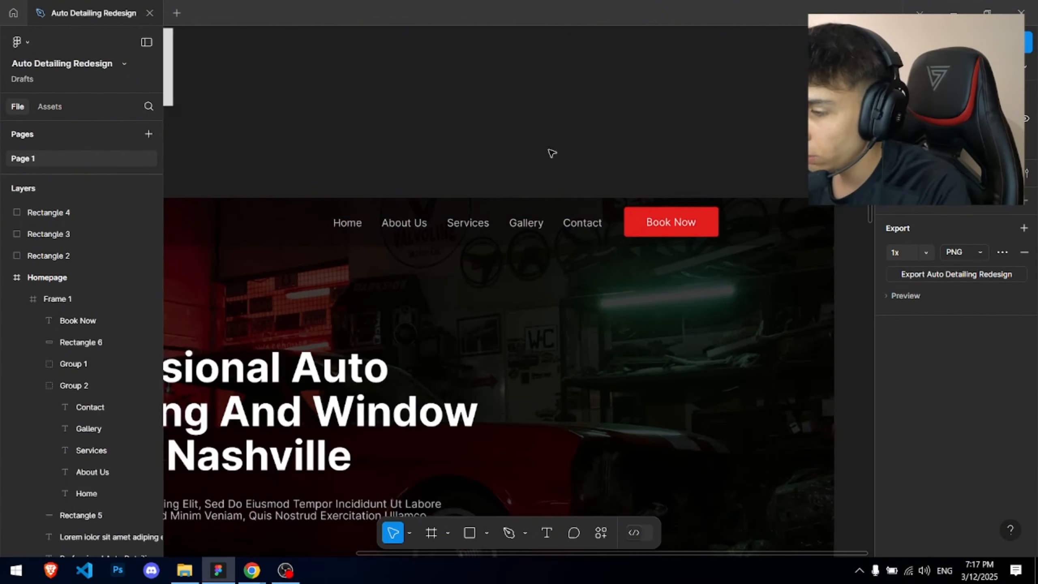
drag(516, 146, 665, 94)
scroll(710, 61, down, 2)
scroll(582, 148, up, 4)
ctrl+click(572, 153)
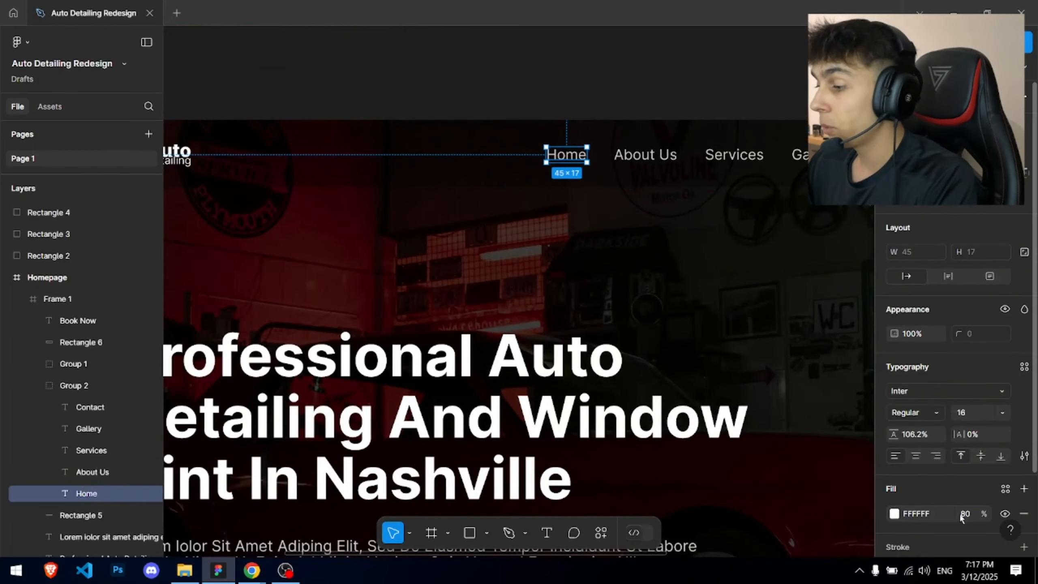
click(913, 414)
click(915, 320)
- Draw a thin white underline beneath the Home link
click(629, 128)
scroll(648, 133, up, 2)
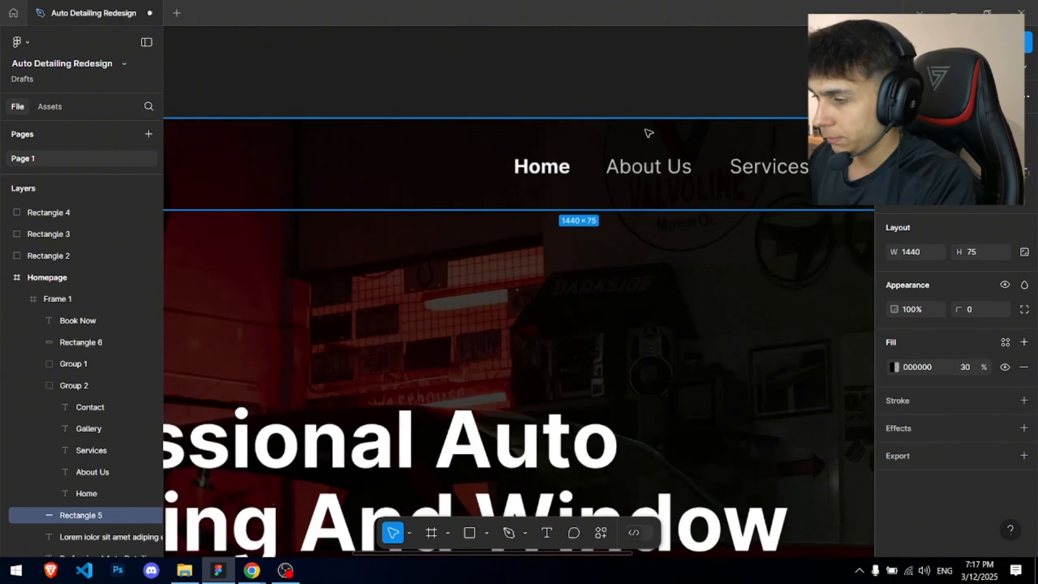
scroll(561, 164, up, 5)
drag(301, 227, 612, 229)
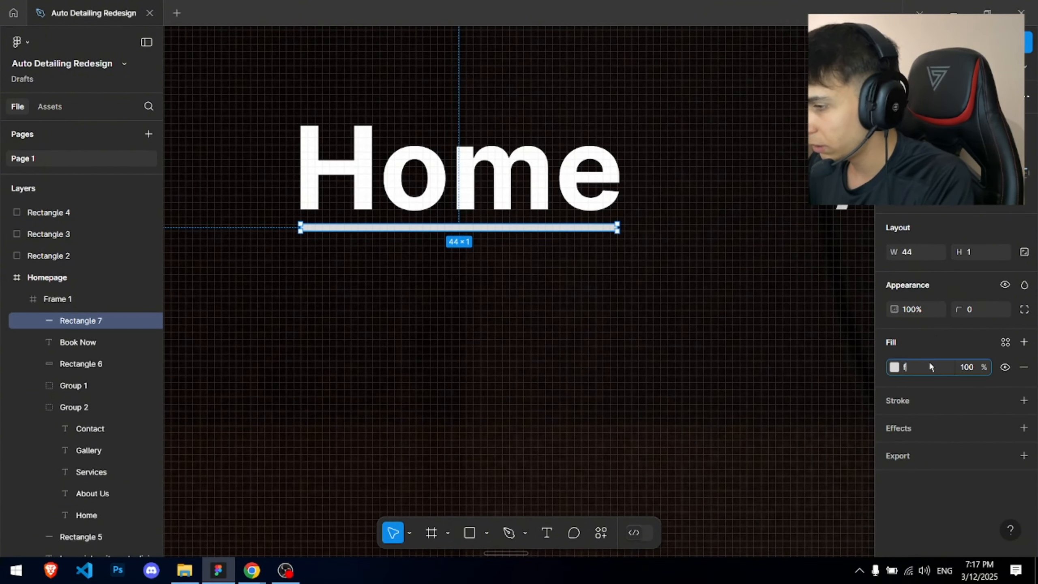
key(Return)
key(Escape)
- Change the Home link's weight to Semi Bold
scroll(703, 328, down, 8)
drag(711, 311, 526, 157)
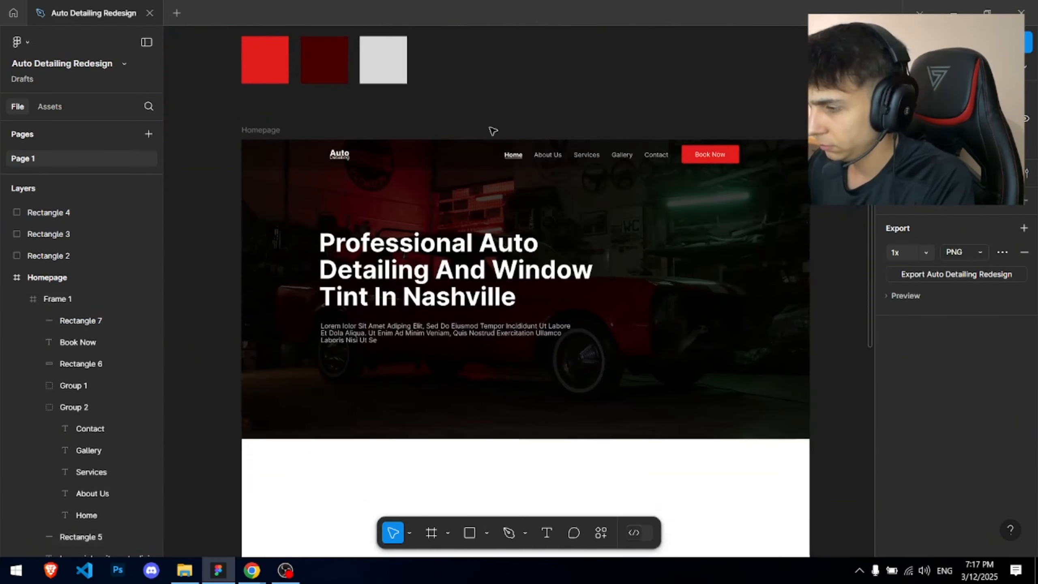
scroll(503, 140, up, 5)
click(552, 211)
click(912, 412)
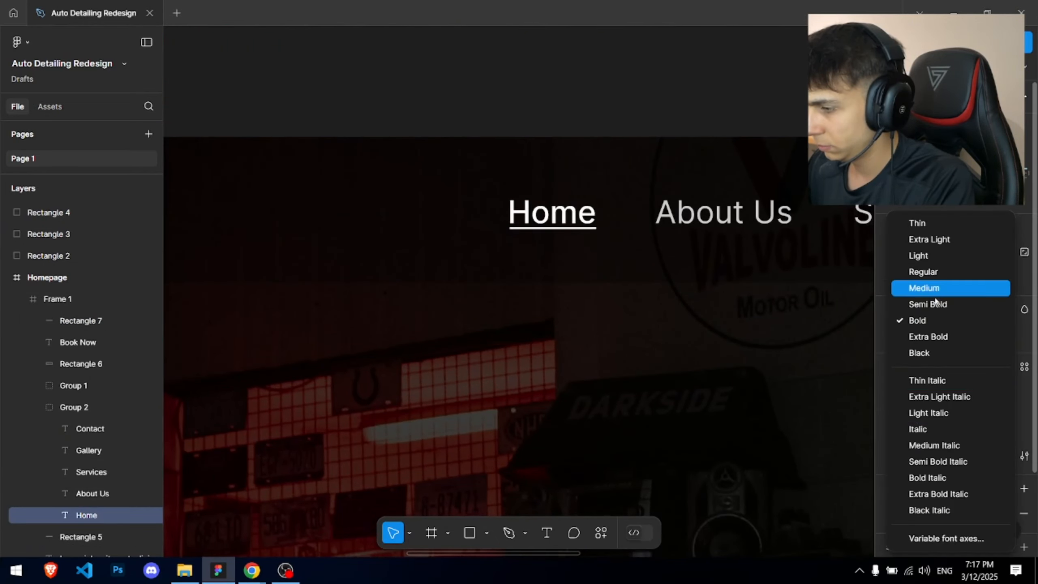
click(927, 303)
scroll(423, 169, up, 5)
scroll(427, 163, down, 10)
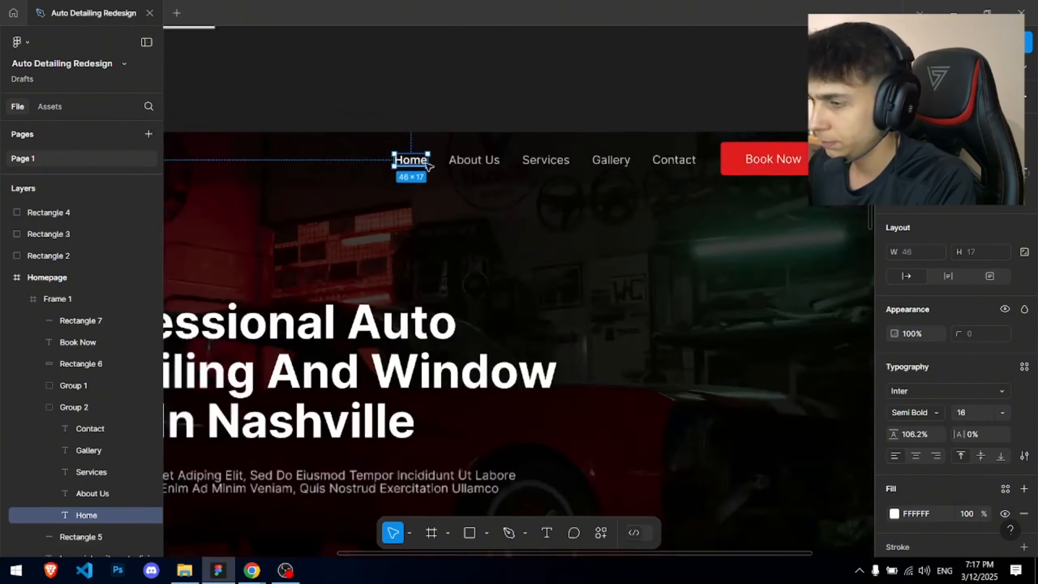
scroll(428, 166, down, 3)
click(501, 105)
- Nudge the Auto Detailing logo to line up with the heading's left edge
drag(500, 105, 556, 100)
scroll(255, 131, up, 6)
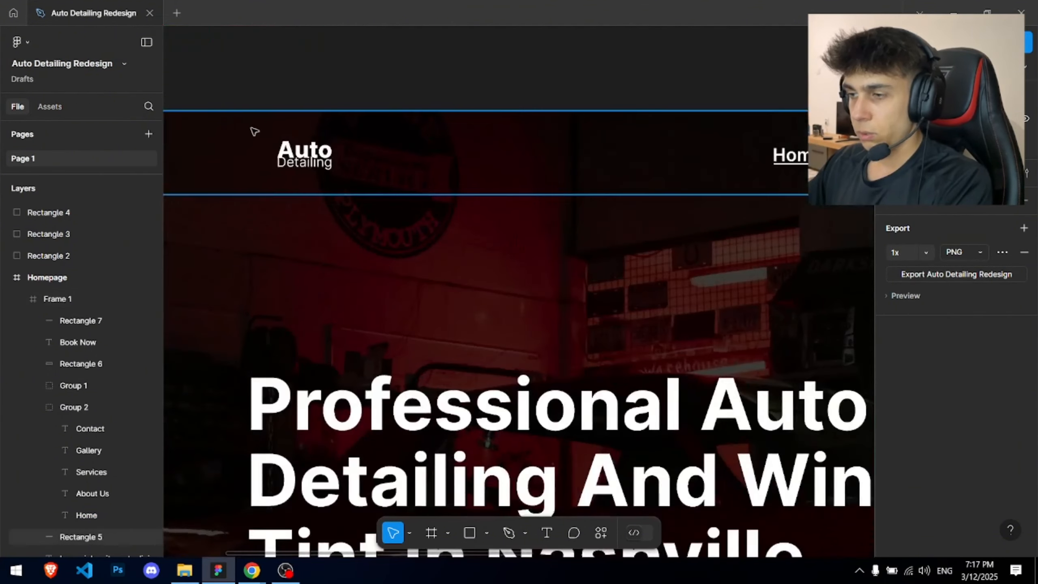
click(443, 222)
scroll(443, 222, down, 5)
click(423, 204)
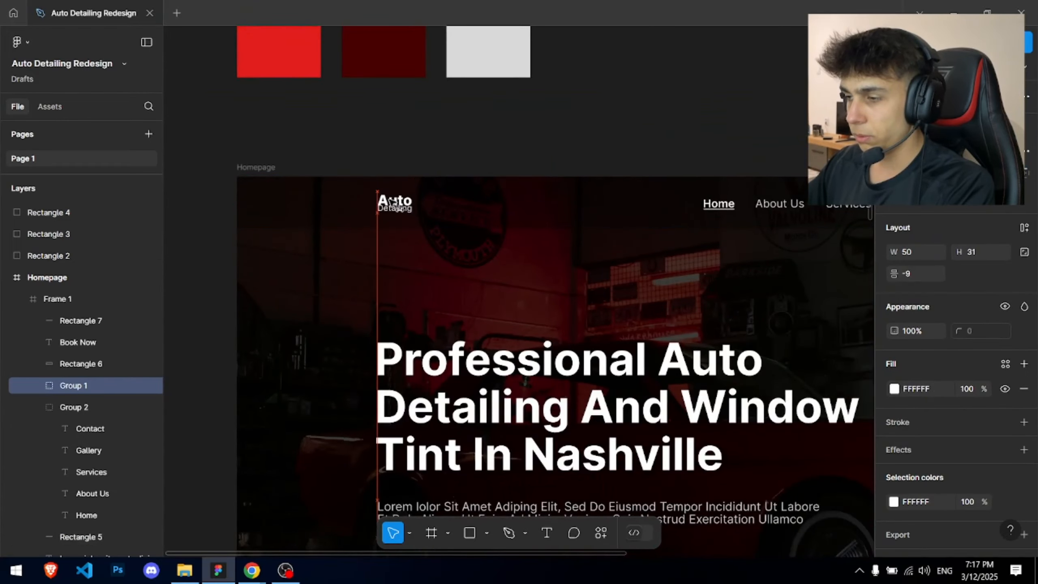
drag(389, 201, 389, 201)
click(562, 142)
- Switch to Chrome to view the Nashville reference detailing site
scroll(563, 141, down, 4)
drag(642, 149, 437, 110)
scroll(304, 282, up, 4)
scroll(292, 178, down, 3)
scroll(286, 175, up, 4)
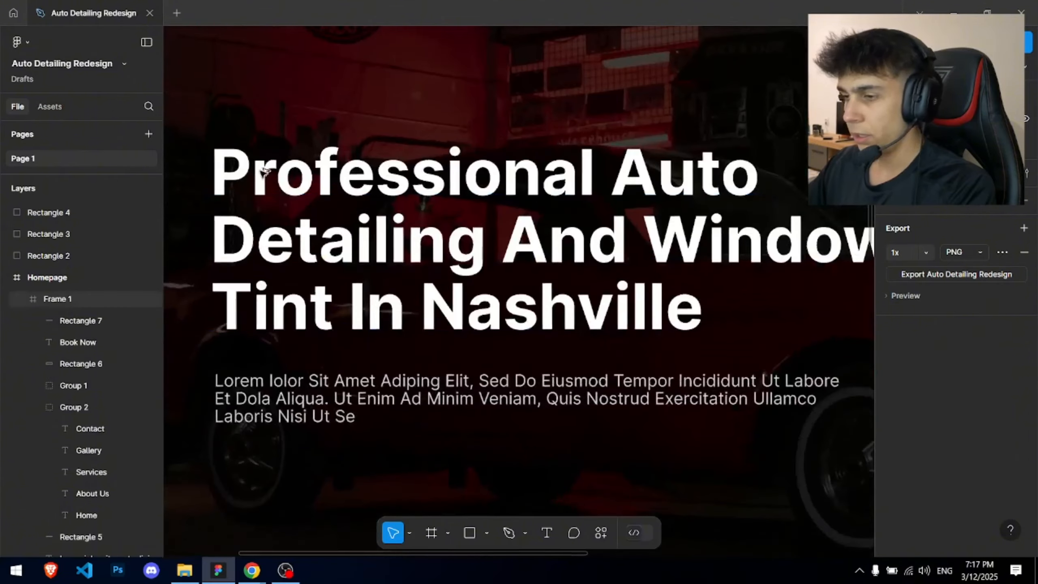
key(alt+Tab)
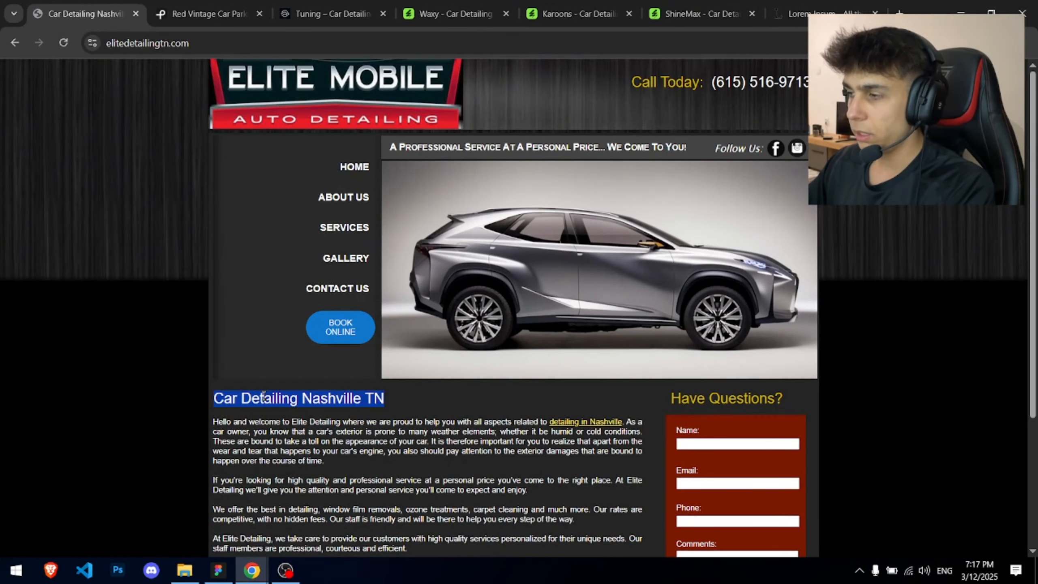
- Paste 'Car Detailing Nashville TN' as a Regular-weight text layer above the hero heading
key(alt+Tab)
scroll(280, 261, up, 3)
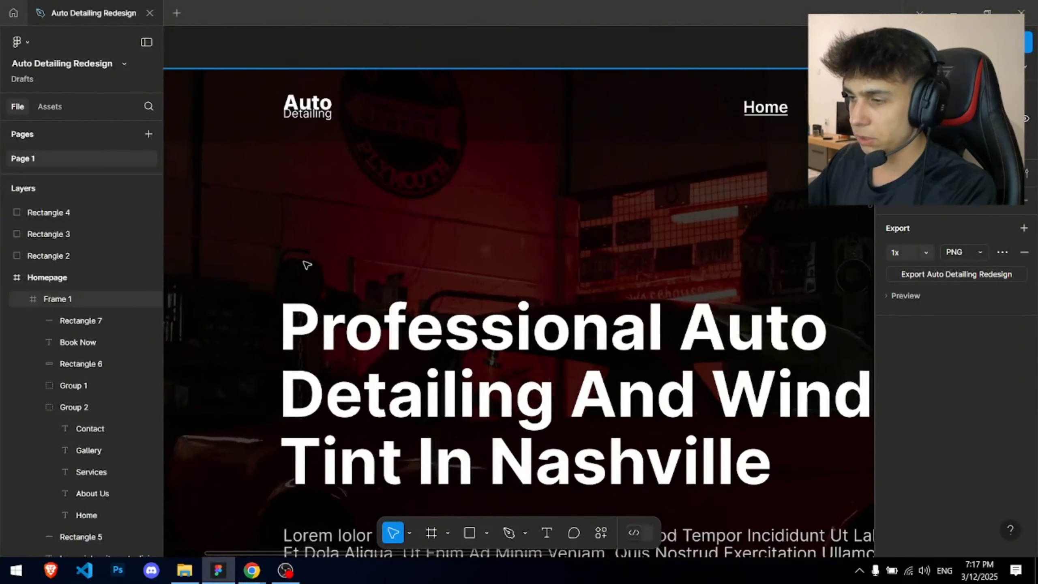
click(282, 260)
text(Car Detailing Nashville TN)
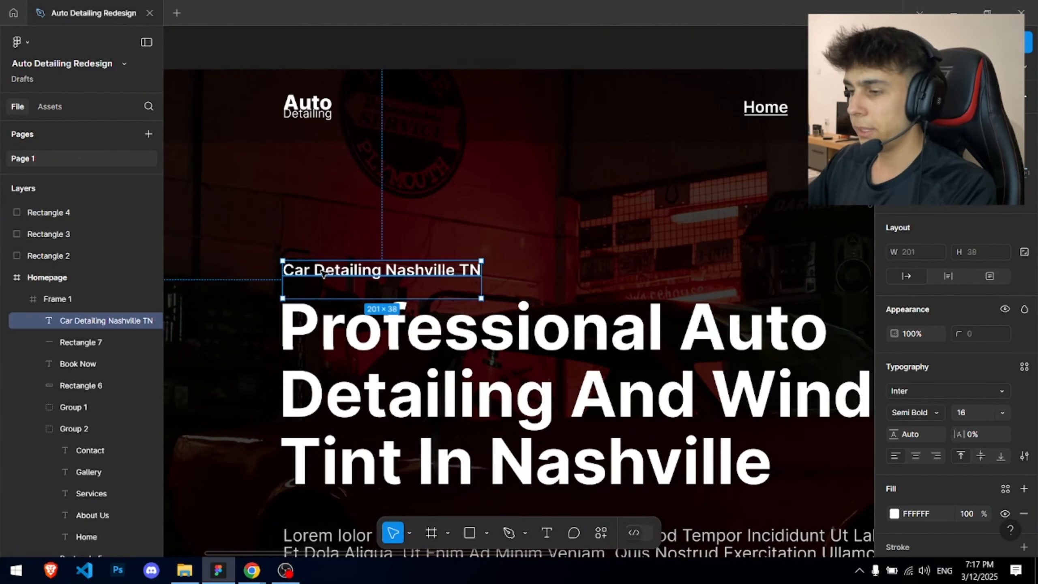
scroll(307, 270, up, 5)
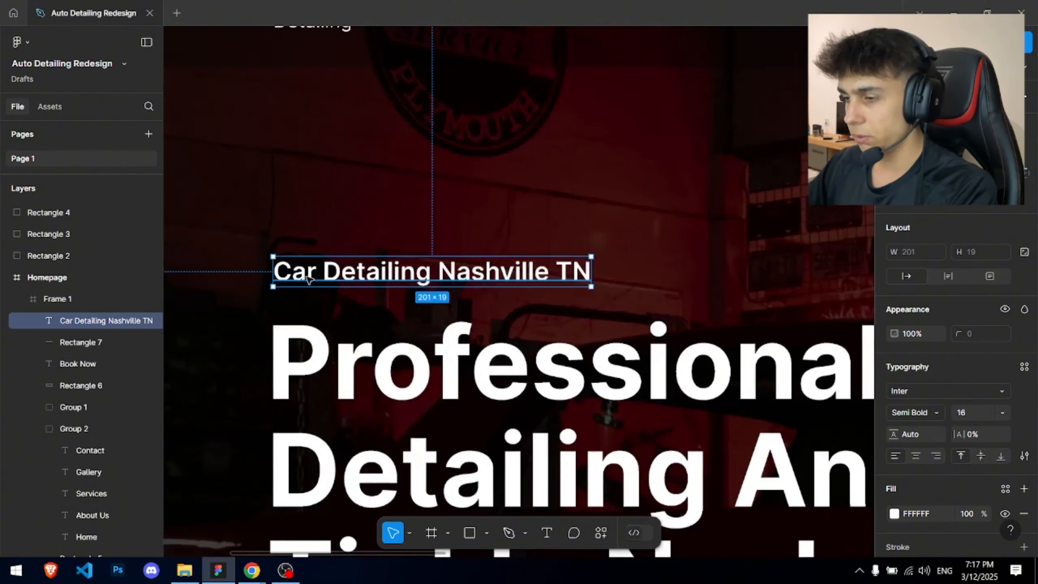
click(918, 413)
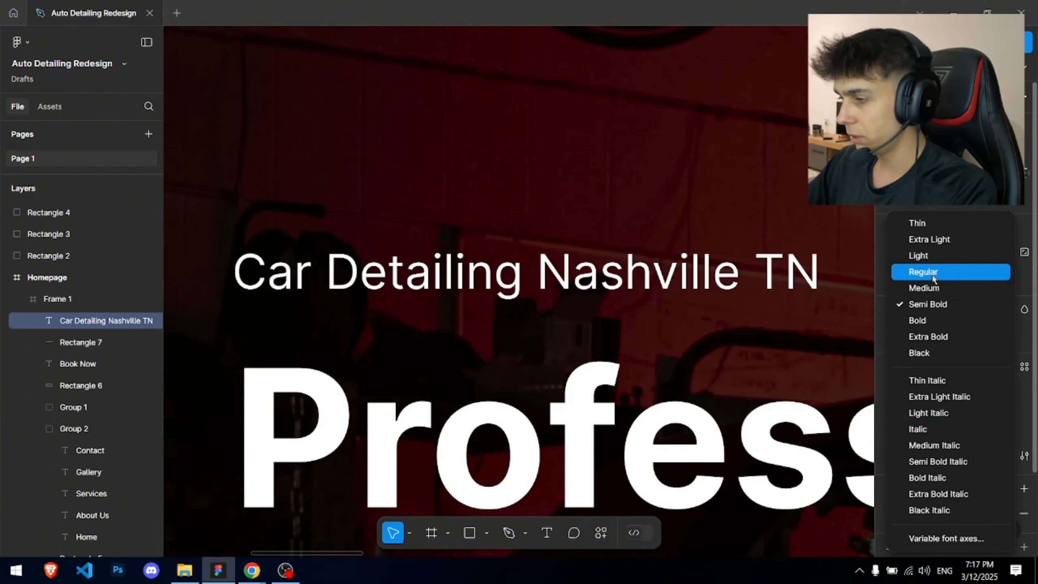
click(915, 271)
- Colour the tagline red #E11D1D by sampling the red swatch
scroll(889, 427, down, 2)
click(894, 420)
scroll(501, 303, down, 5)
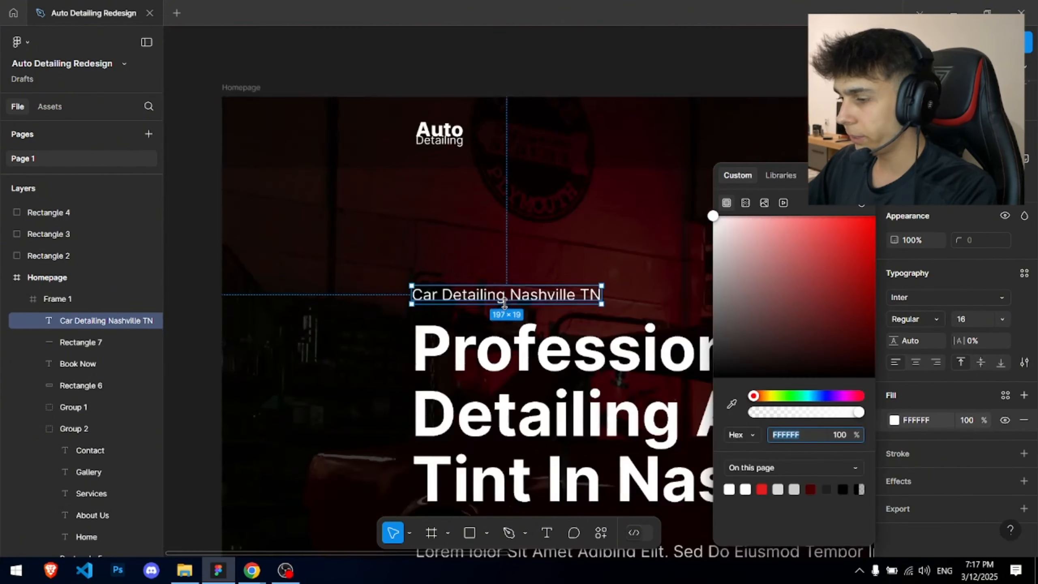
click(731, 403)
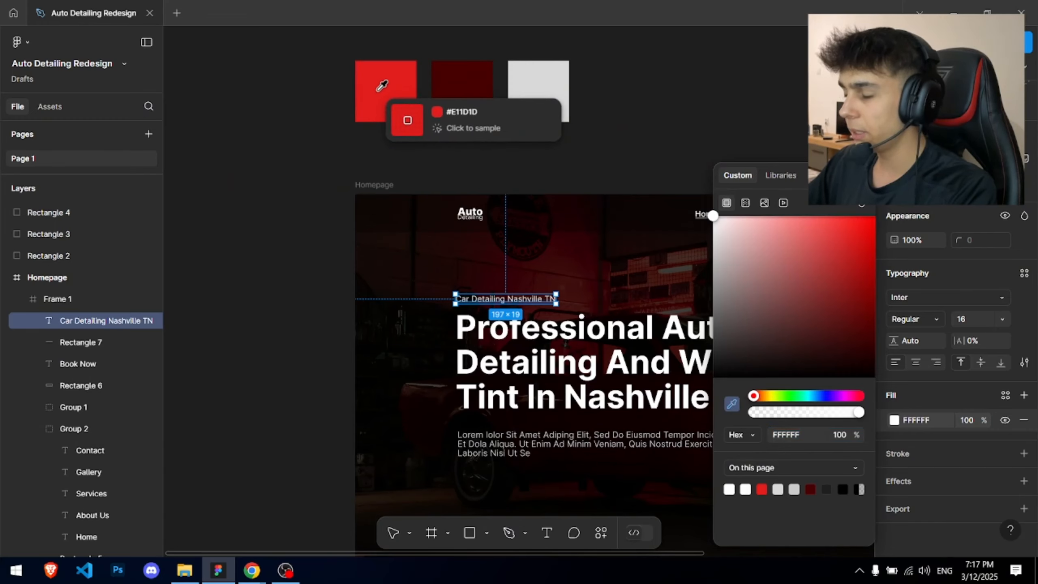
click(382, 85)
click(457, 186)
scroll(396, 197, up, 5)
click(407, 206)
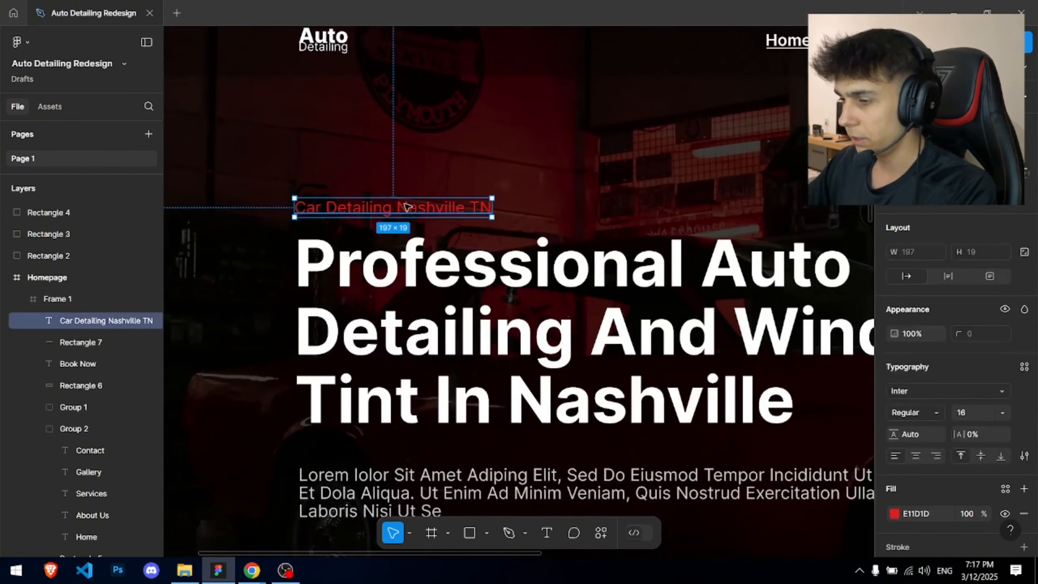
click(598, 189)
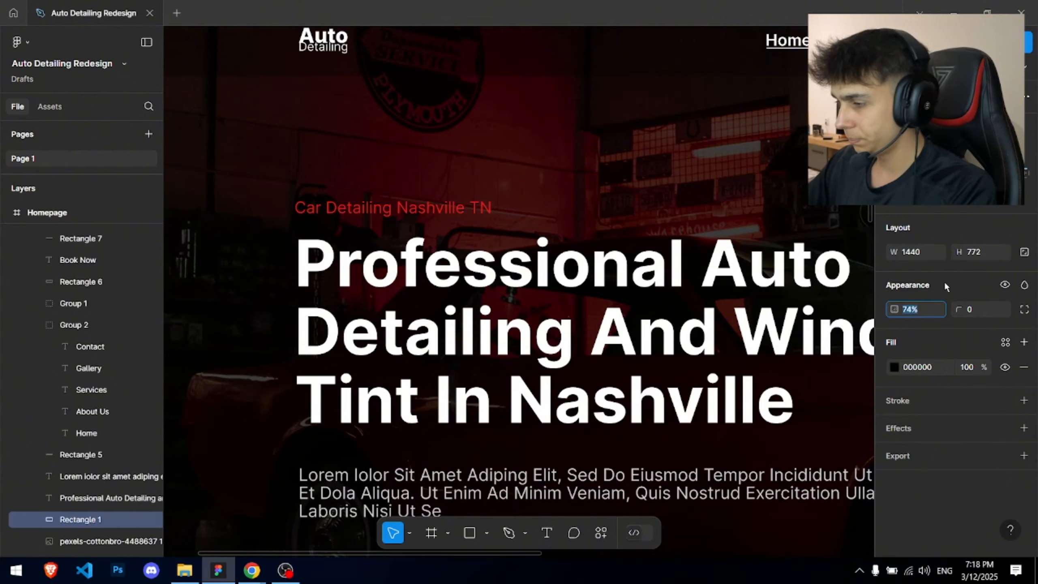
- Raise the hero's black overlay opacity to 80%
text(80)
key(Return)
scroll(720, 165, down, 5)
drag(718, 160, 484, 144)
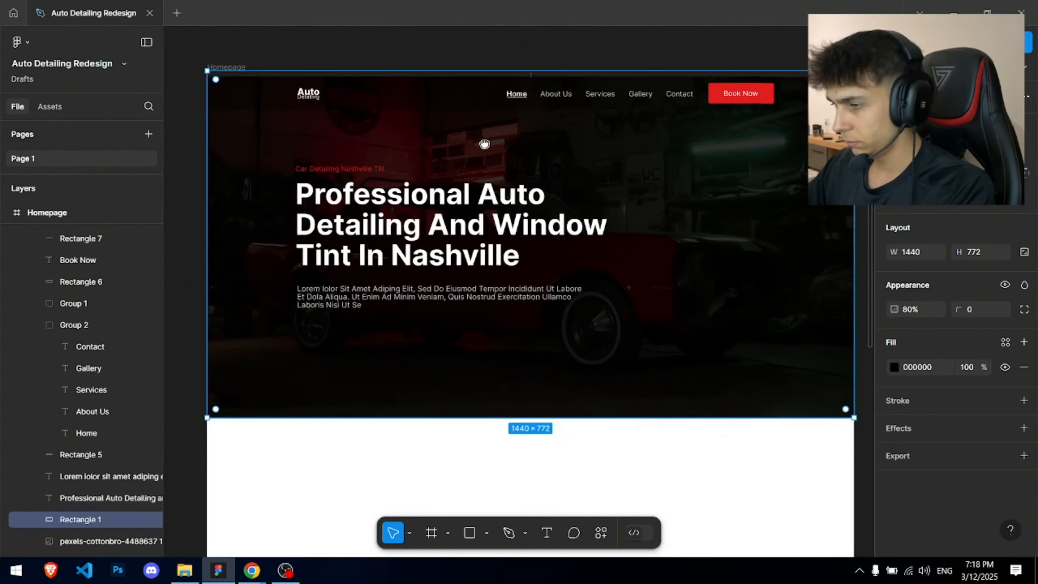
scroll(333, 190, up, 5)
scroll(244, 149, down, 4)
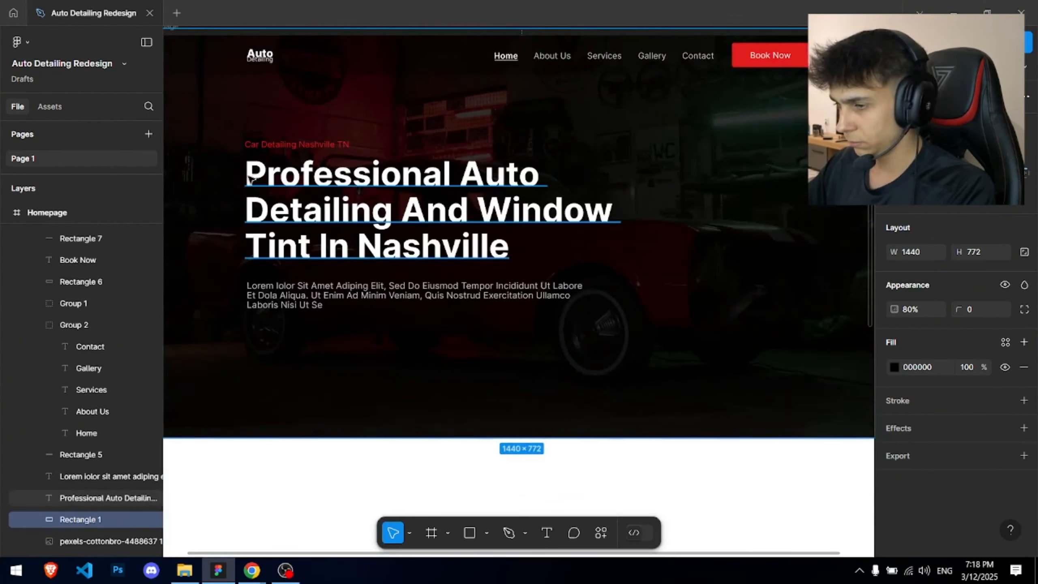
- Lower the Lorem paragraph's font size to 16
double_click(321, 300)
key(Escape)
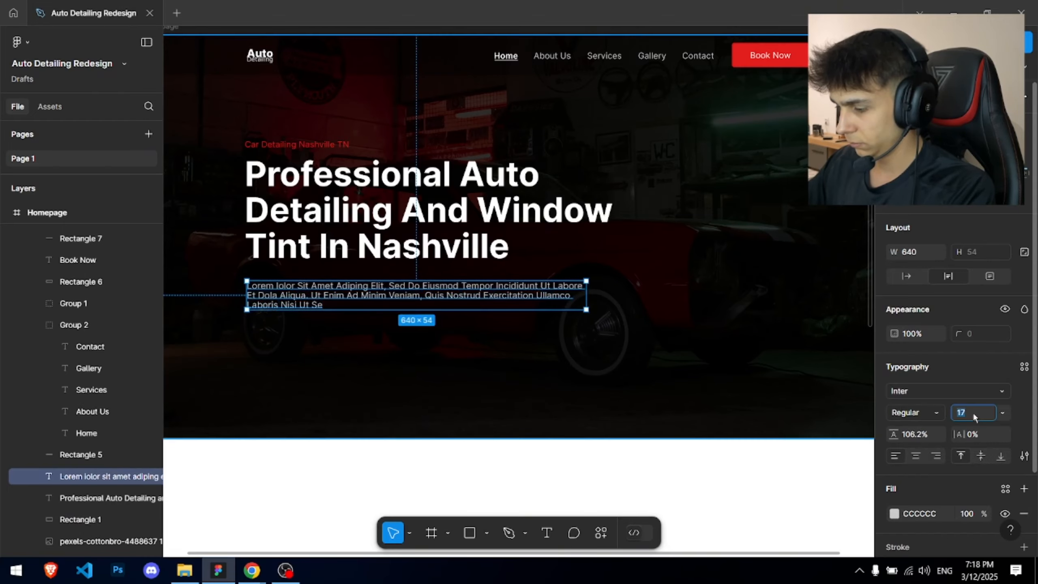
key(Down)
key(Escape)
scroll(527, 255, down, 3)
drag(527, 256, 456, 161)
scroll(298, 114, up, 3)
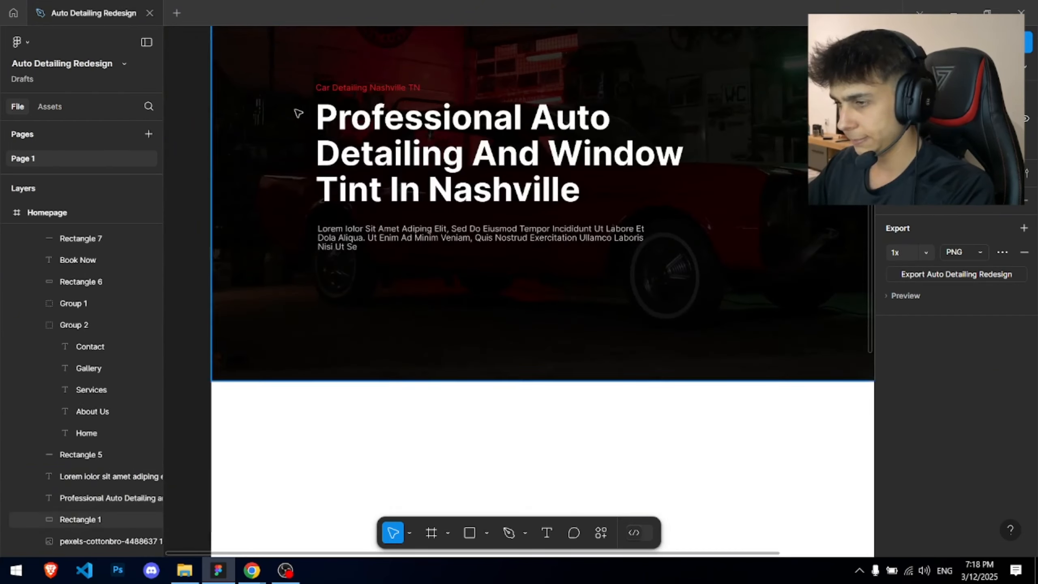
- Select the hero text layers, then the nav's Book Now button background
drag(280, 60, 642, 261)
drag(694, 193, 483, 362)
drag(714, 167, 650, 162)
- Browse the Waxy, Karoons, ShineMax and Tuning template tabs in Chrome
key(alt+Tab)
click(488, 8)
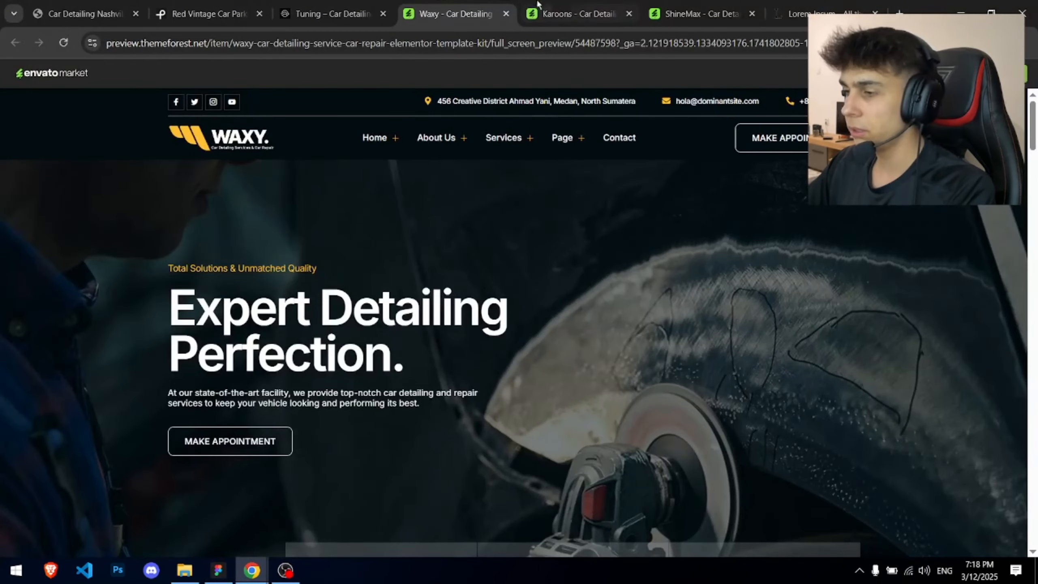
click(567, 5)
click(666, 5)
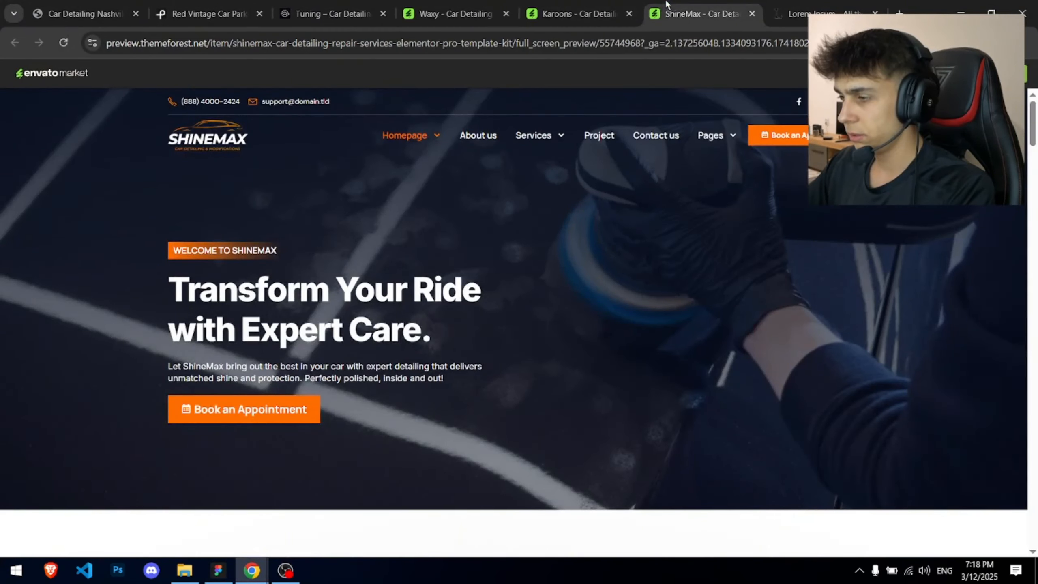
click(572, 13)
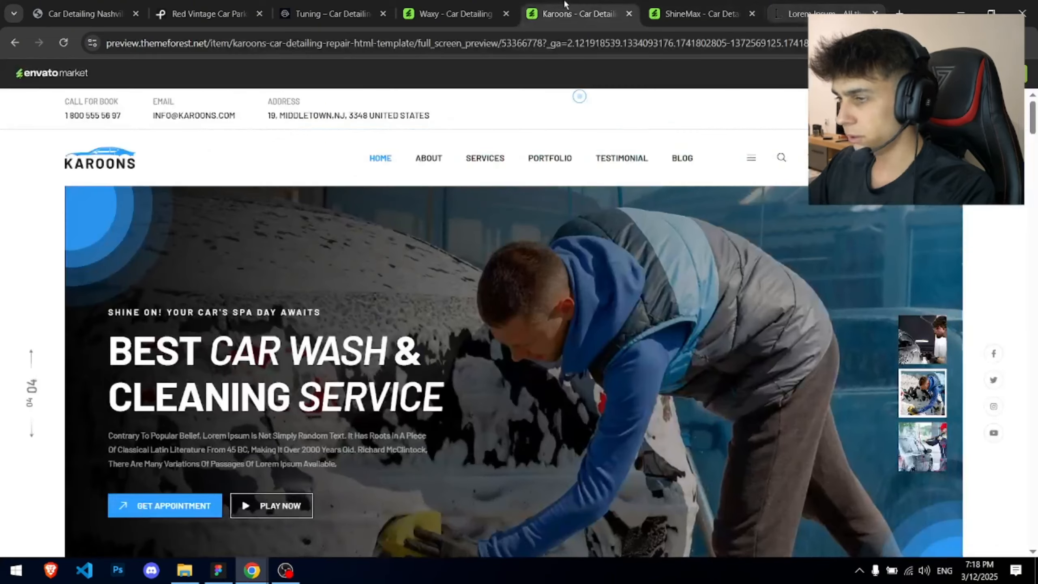
click(454, 13)
click(331, 14)
- Return to Figma and bring the navigation bar into view
key(alt+Tab)
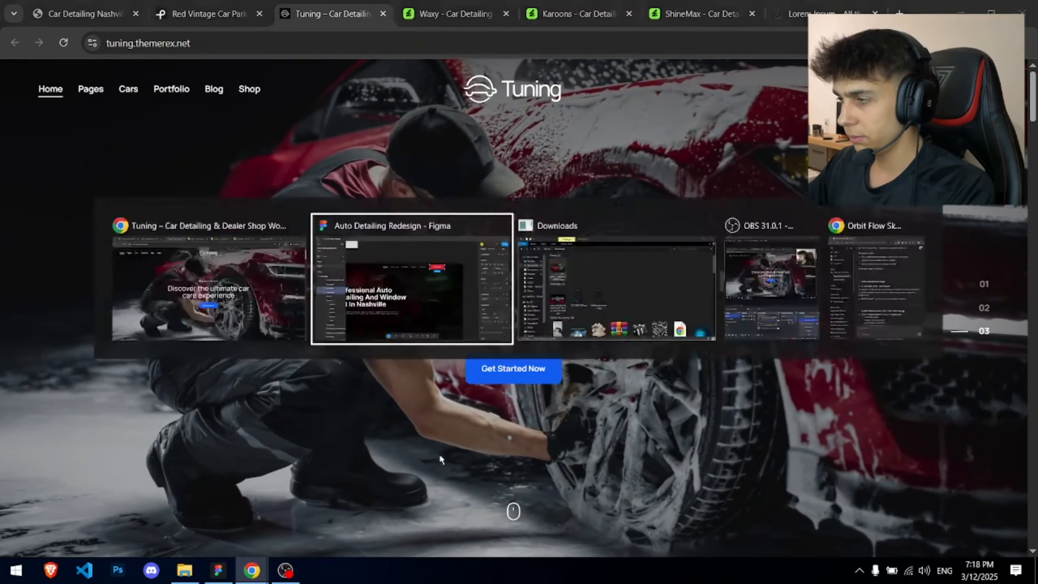
scroll(368, 168, down, 4)
click(394, 130)
drag(324, 174, 699, 256)
scroll(495, 179, up, 6)
scroll(684, 252, down, 2)
- Group the Book Now label with its red background and paste a copy into the hero
scroll(653, 251, down, 5)
key(ctrl+g)
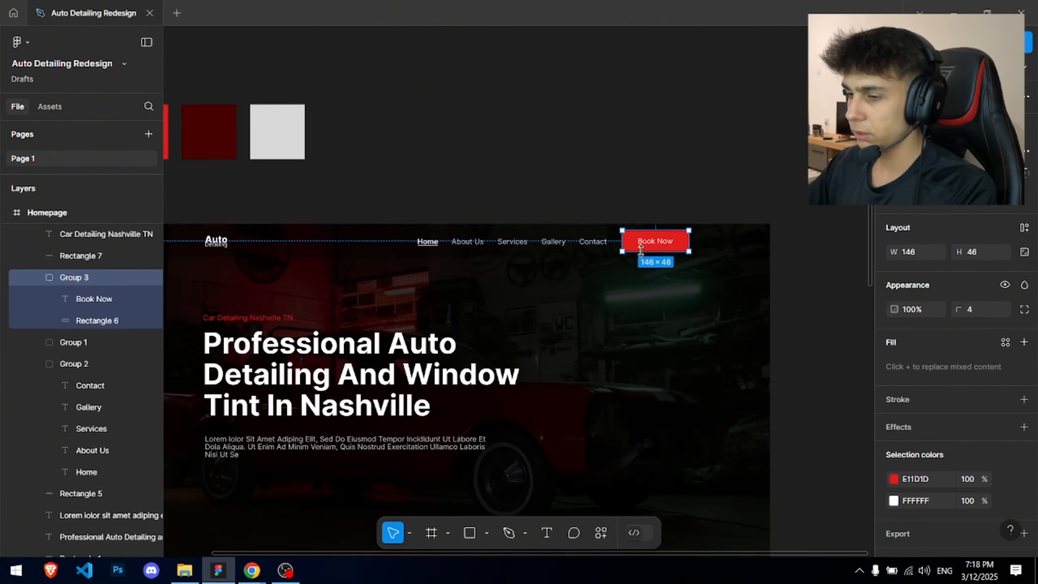
key(ctrl+c)
drag(556, 212, 613, 151)
scroll(514, 311, up, 5)
click(515, 312)
key(ctrl+v)
- Move the Lorem paragraph up toward the heading and the Book Now copy under it
scroll(516, 313, down, 3)
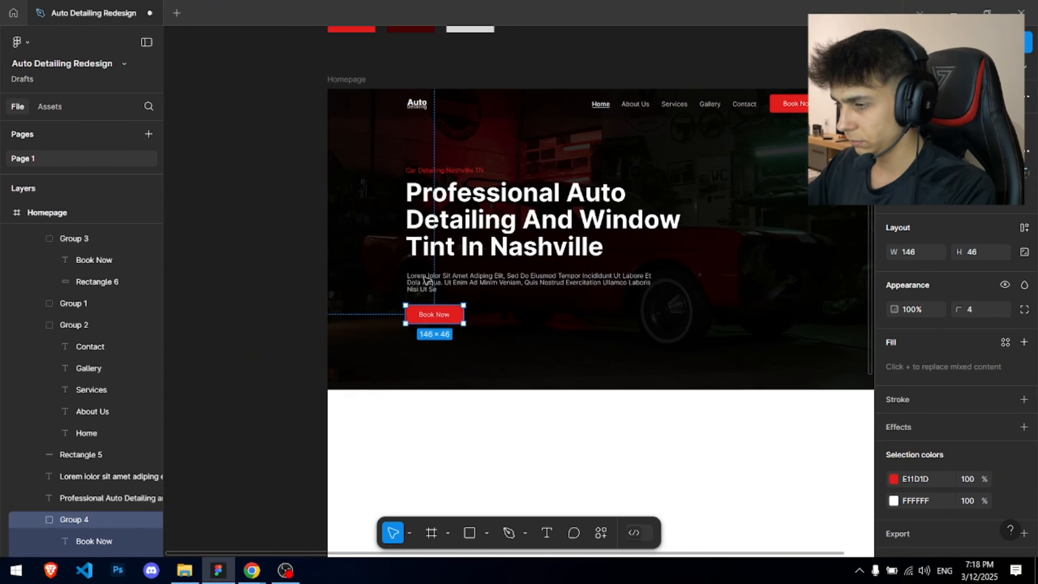
drag(381, 153, 565, 315)
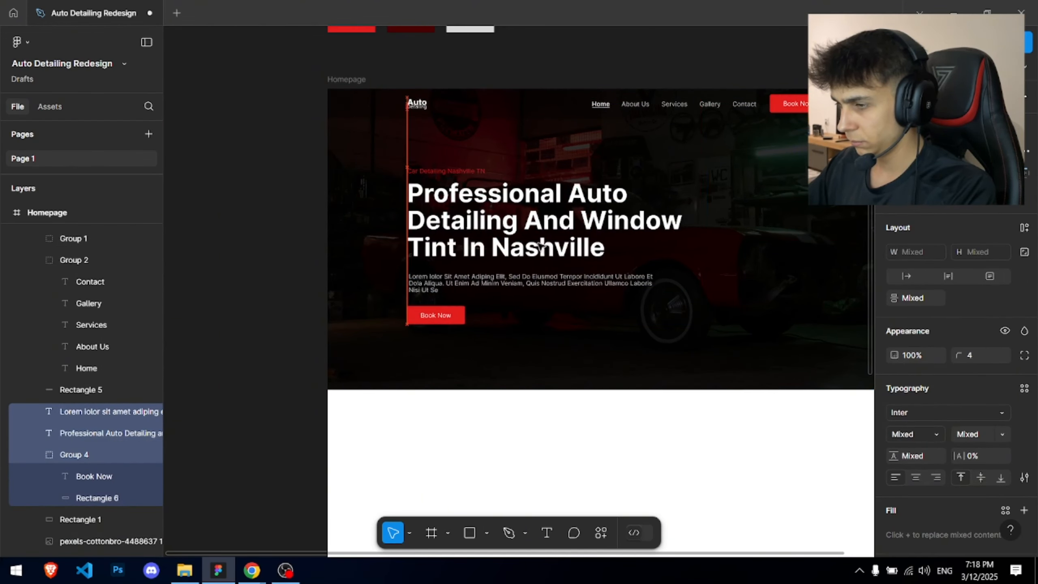
click(595, 86)
scroll(666, 204, up, 4)
scroll(241, 329, up, 3)
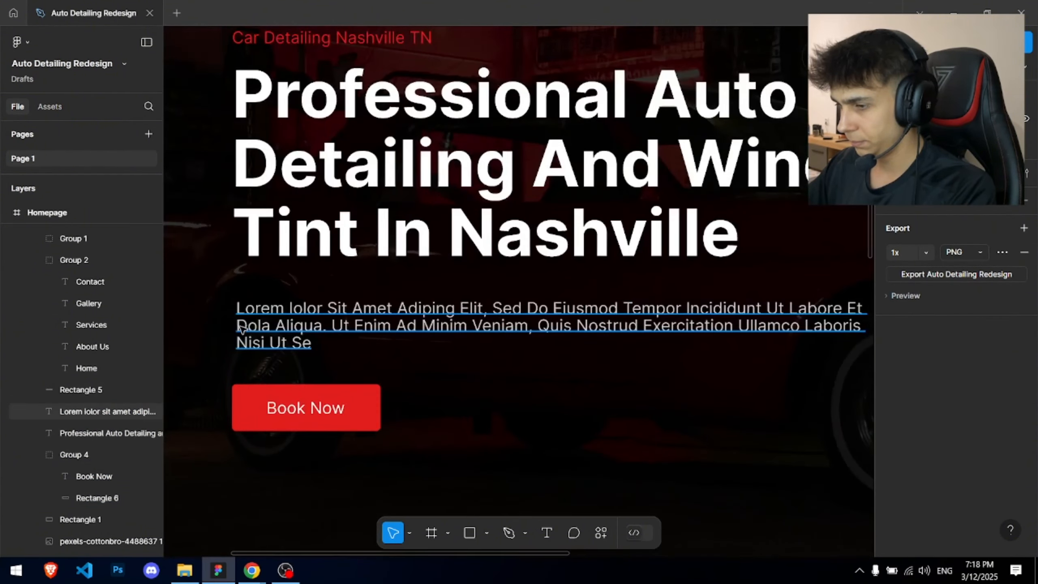
drag(241, 329, 241, 308)
drag(343, 407, 345, 376)
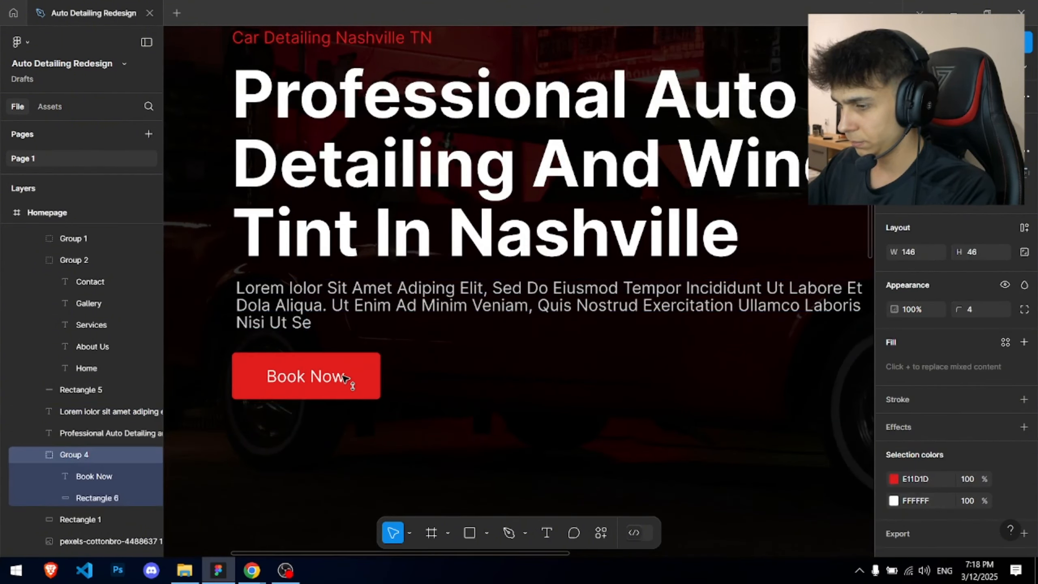
- Shift the whole hero text block with its button down about 33 px
scroll(344, 376, down, 5)
drag(264, 208, 461, 372)
drag(452, 290, 454, 299)
click(481, 48)
- Bring the homepage frame into view, then switch to Chrome
scroll(490, 57, down, 3)
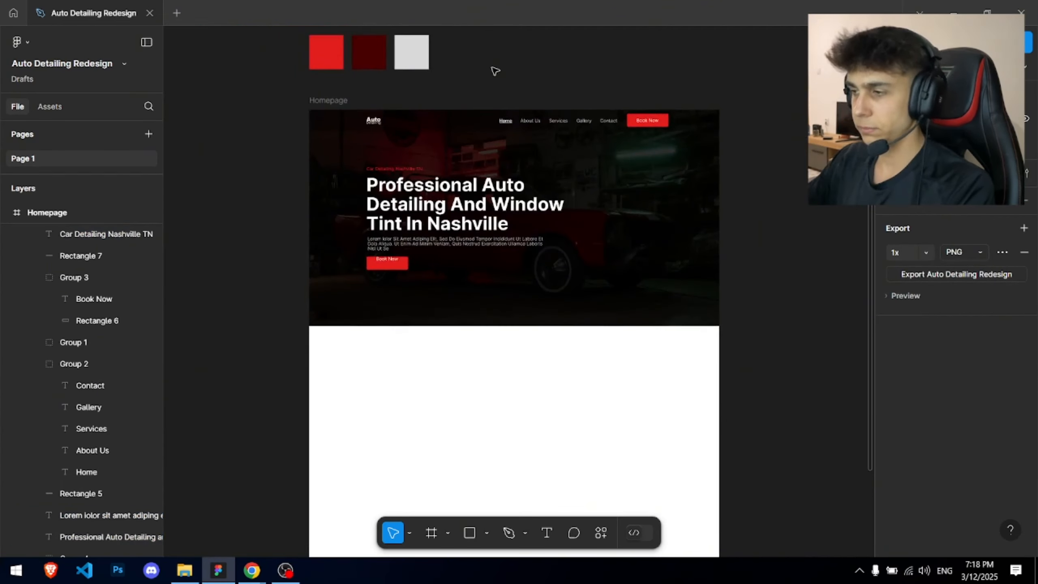
scroll(495, 70, right, 3)
scroll(495, 71, up, 2)
scroll(476, 241, up, 5)
drag(475, 241, 511, 249)
scroll(516, 247, down, 3)
key(alt+Tab)
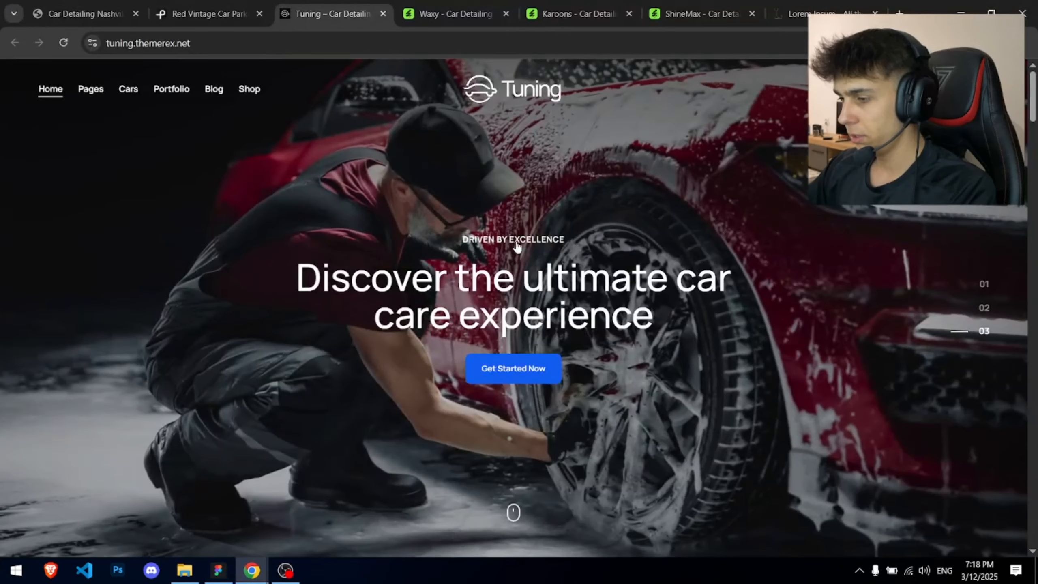
- Check the Waxy and Red Vintage tabs, scroll the Elite Mobile site, then return to Figma
click(464, 6)
click(167, 4)
click(102, 4)
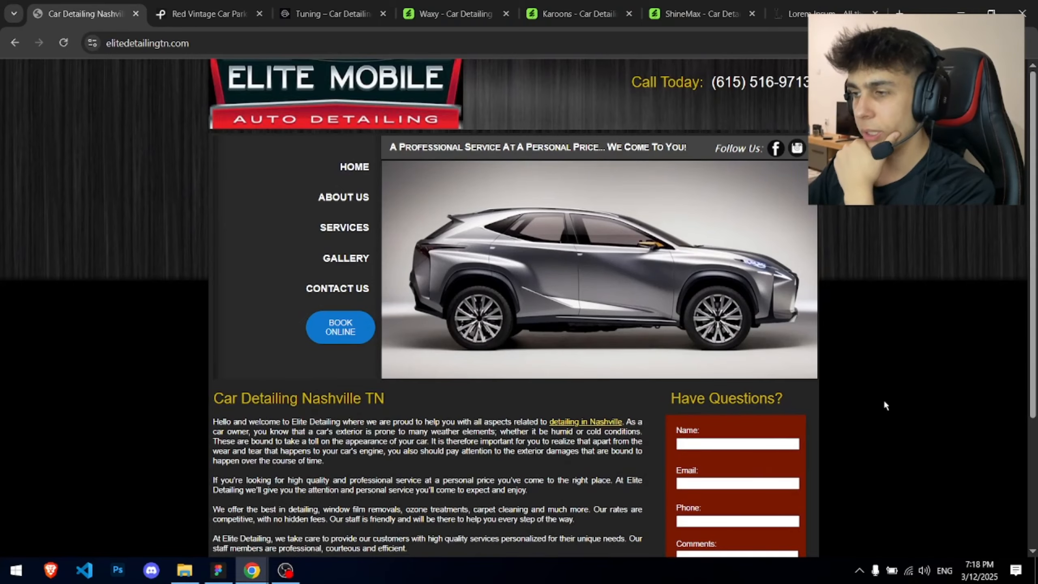
scroll(879, 399, down, 4)
scroll(858, 399, up, 4)
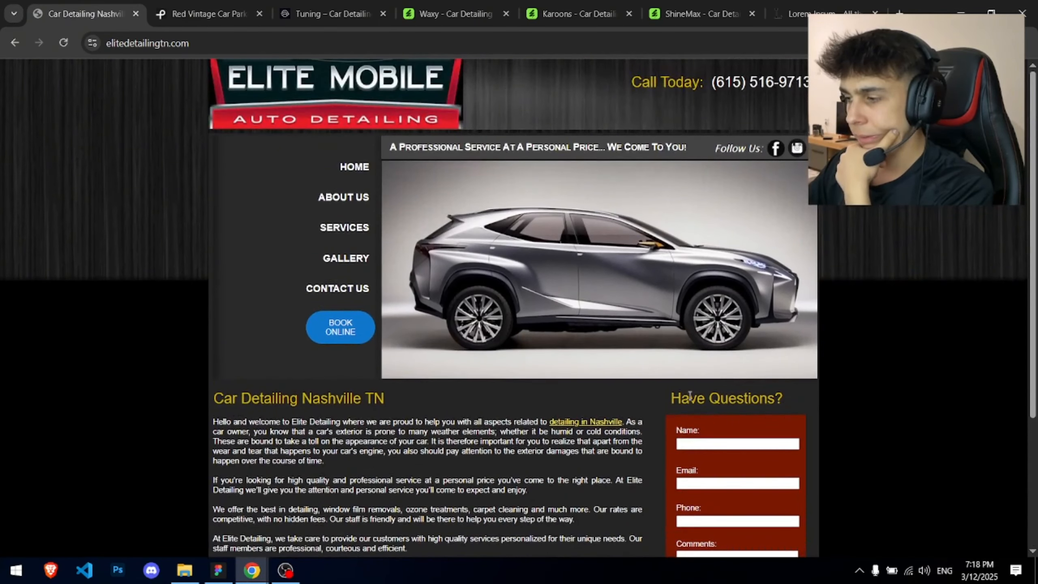
scroll(689, 396, down, 3)
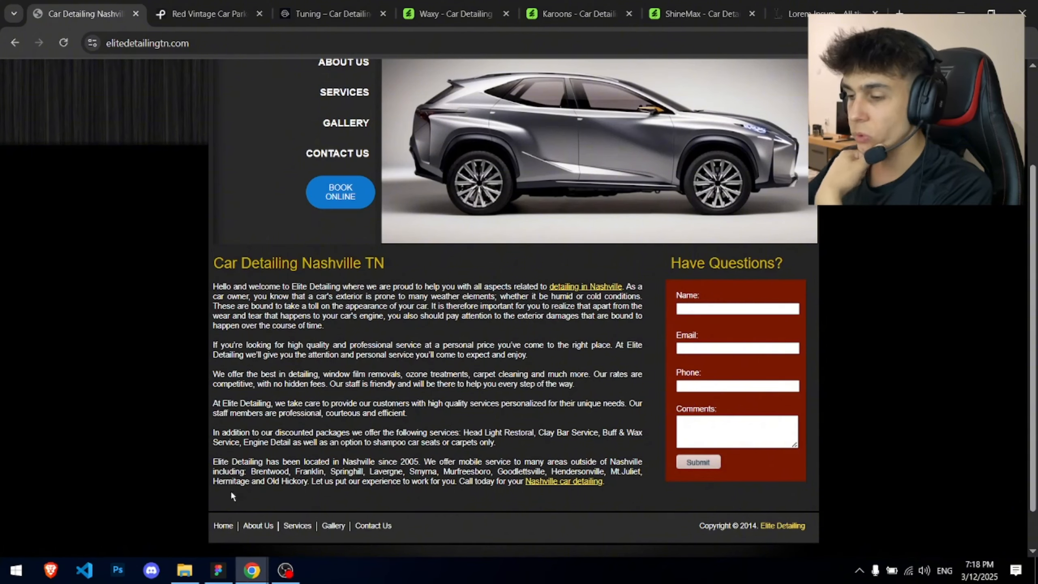
click(217, 570)
scroll(591, 216, up, 5)
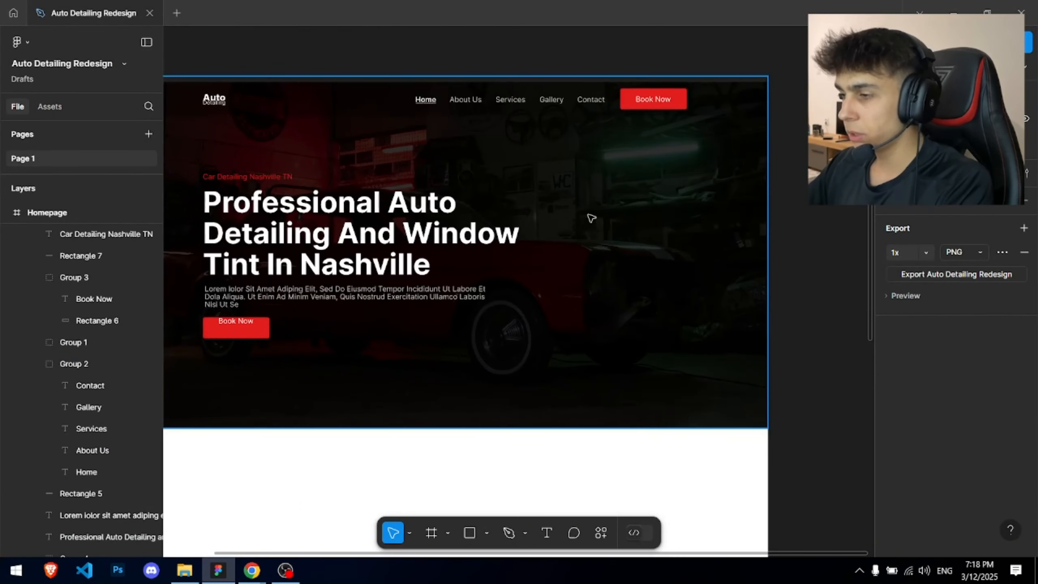
- Draw a tall grey placeholder rectangle on the hero's right side, then delete it
key(r)
drag(564, 169, 688, 356)
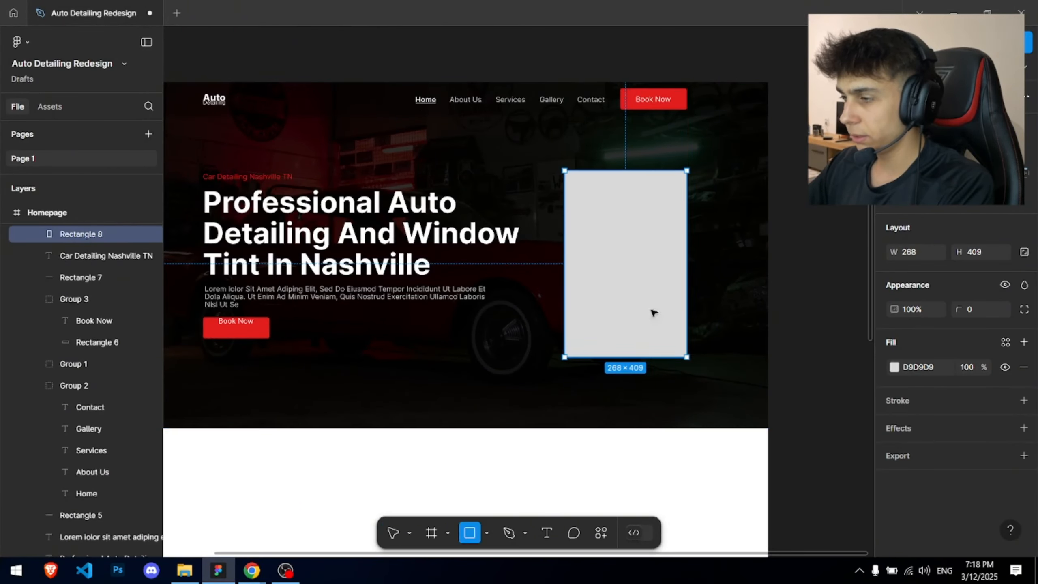
drag(564, 202, 551, 202)
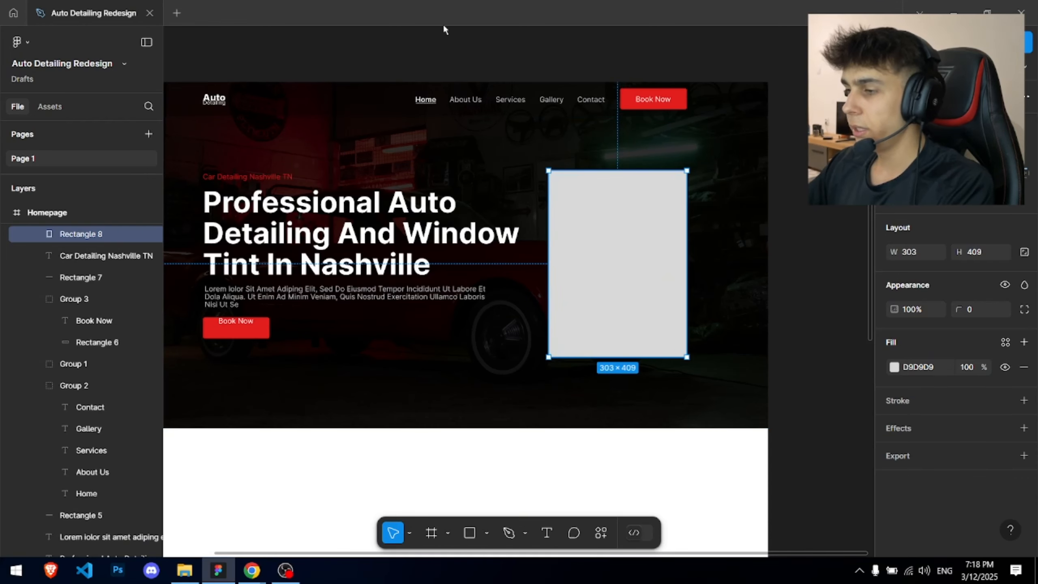
drag(523, 67, 564, 93)
click(550, 80)
scroll(550, 80, down, 3)
drag(644, 145, 637, 160)
click(649, 174)
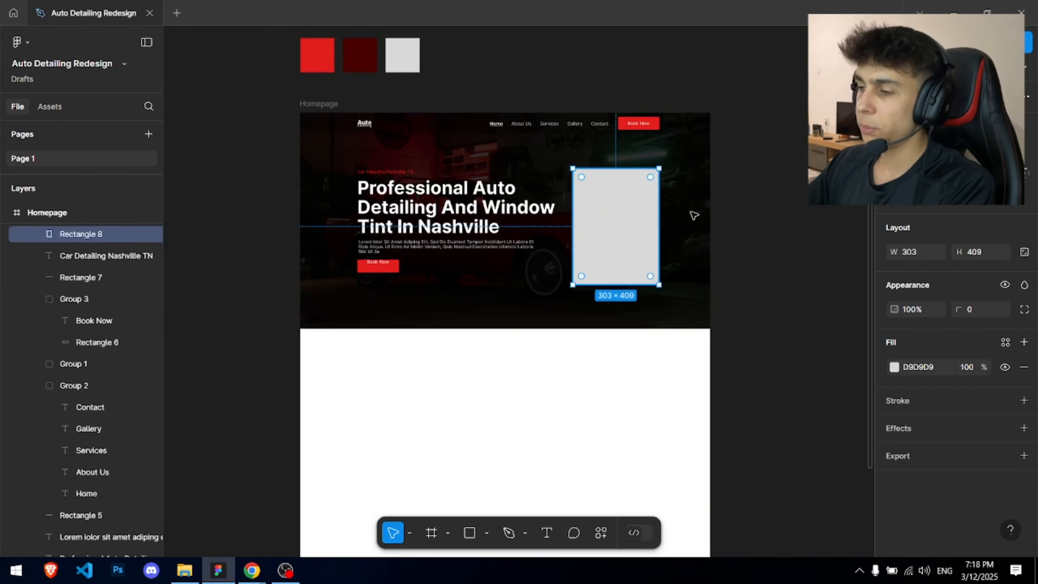
key(Delete)
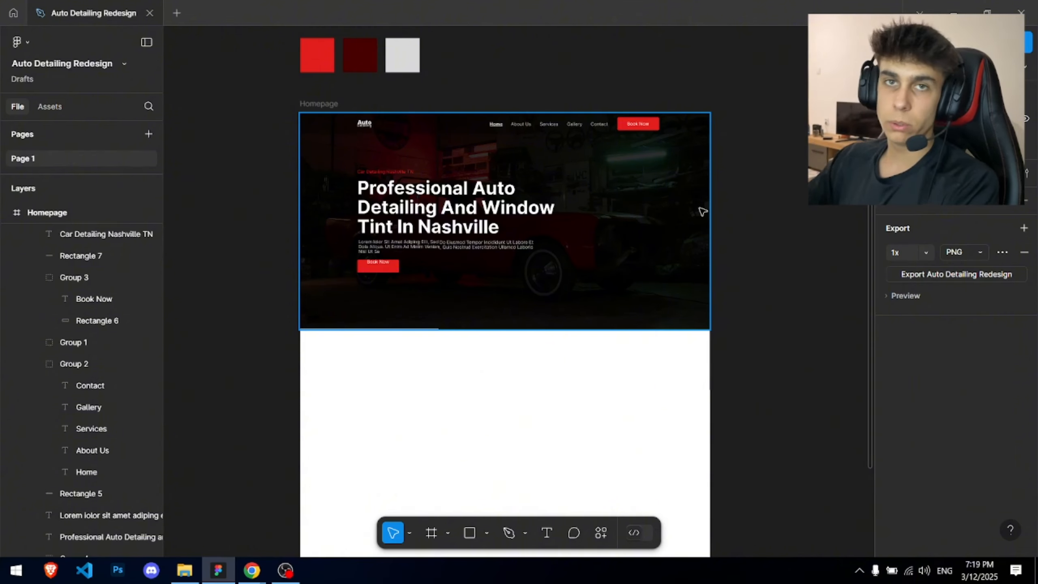
- Set the hero heading to font size 58 and narrow its text box to fit
scroll(399, 151, up, 5)
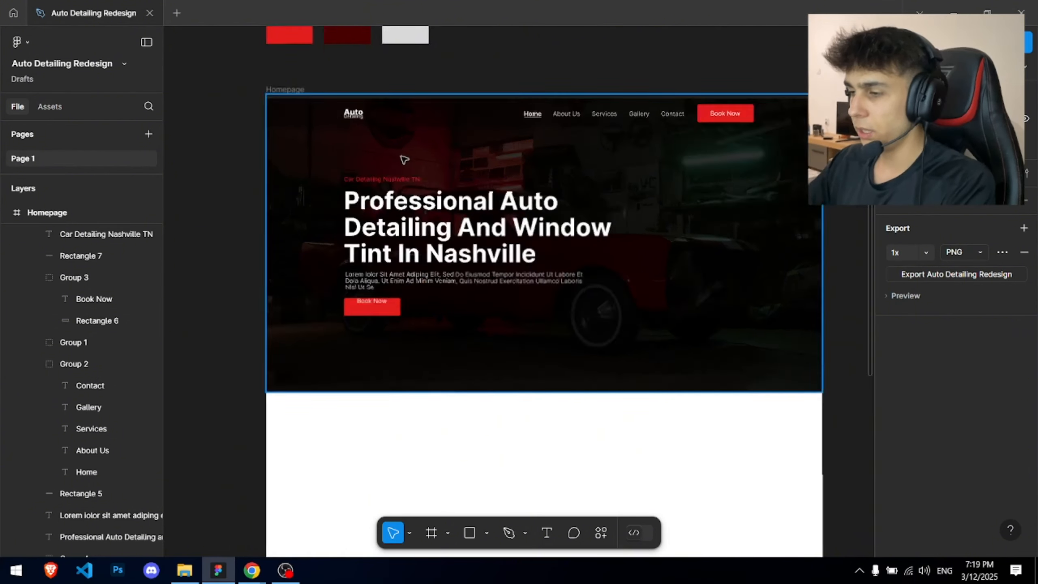
click(490, 204)
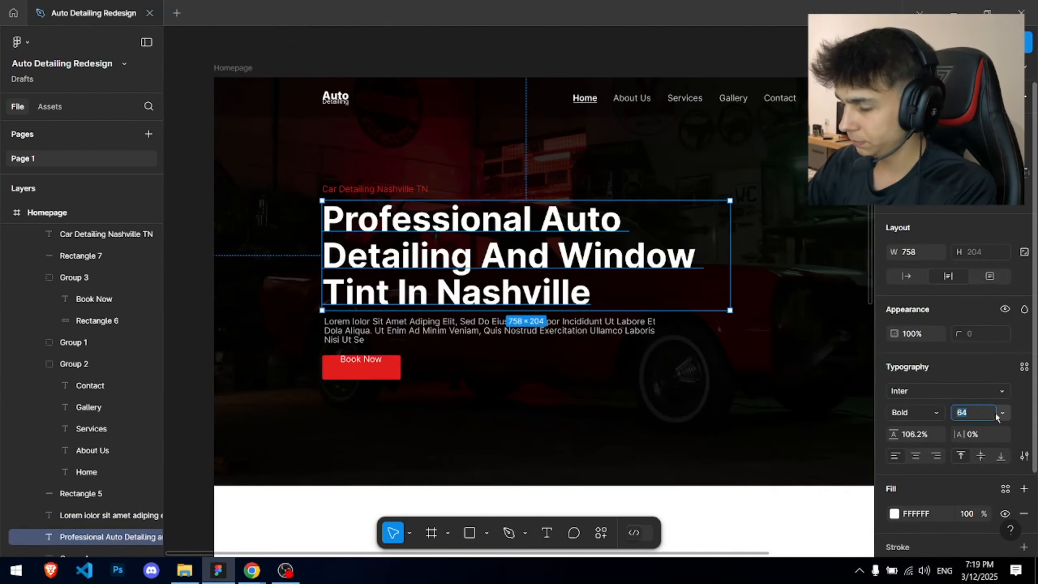
text(58)
key(Return)
drag(719, 260, 716, 260)
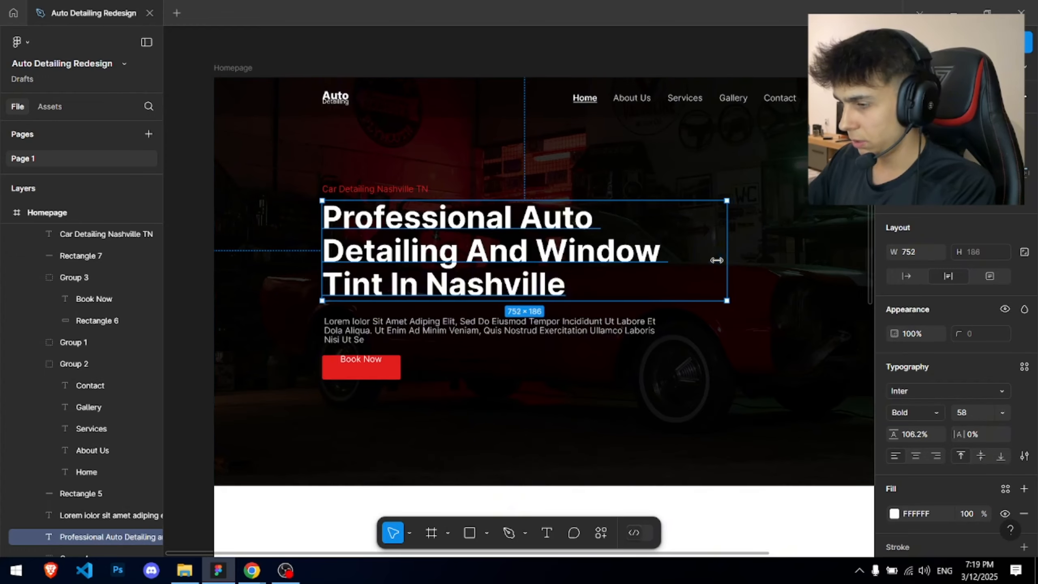
- Centre the Book Now label vertically inside its red button
click(531, 56)
scroll(531, 57, down, 1)
drag(534, 69, 388, 84)
scroll(262, 271, up, 3)
double_click(256, 319)
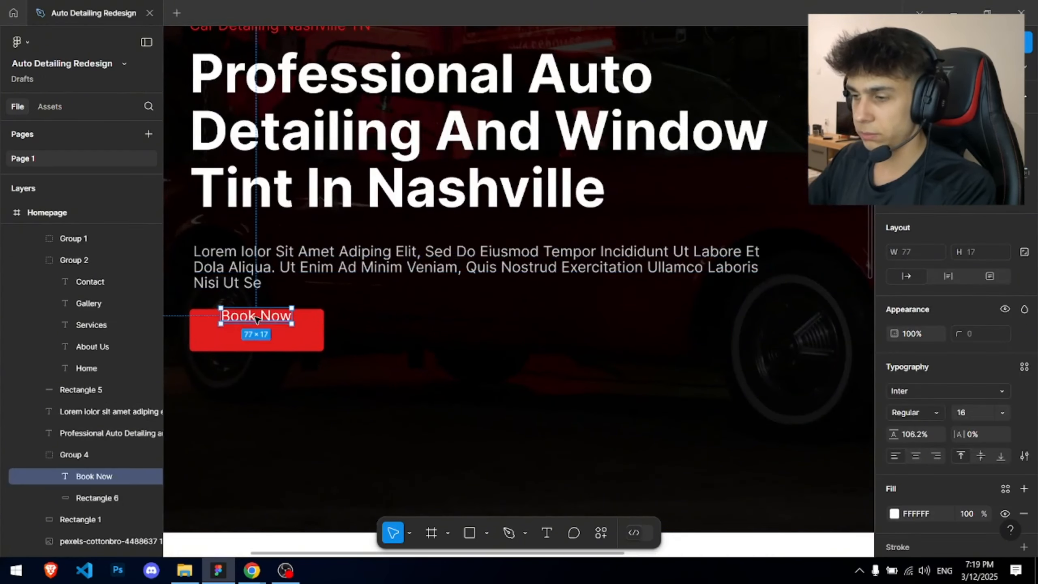
drag(256, 319, 255, 329)
click(528, 337)
scroll(529, 338, down, 3)
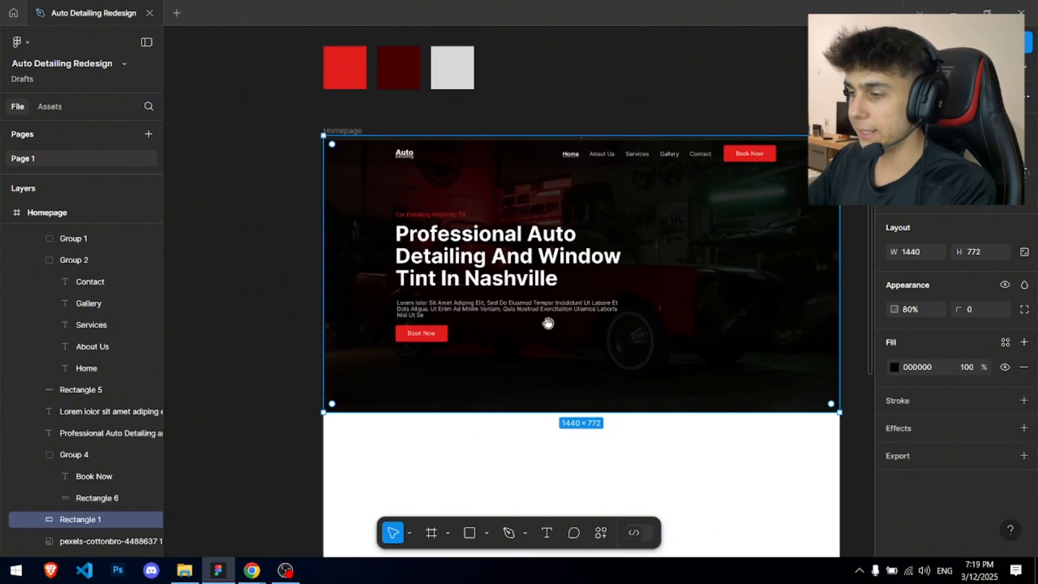
drag(549, 322, 528, 338)
click(577, 78)
drag(563, 122, 544, 74)
scroll(546, 76, up, 2)
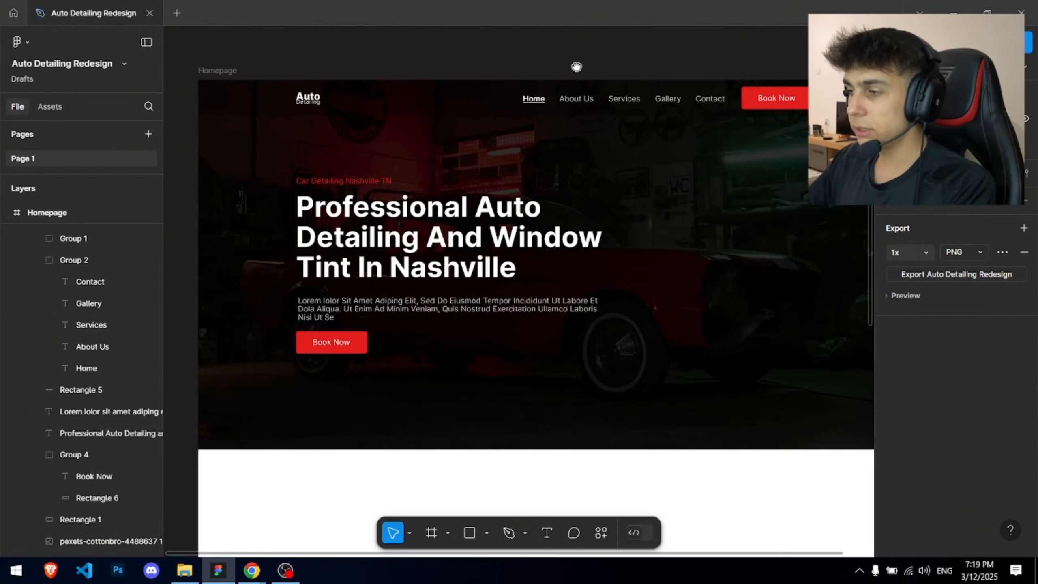
key(alt+Tab)
scroll(512, 268, up, 3)
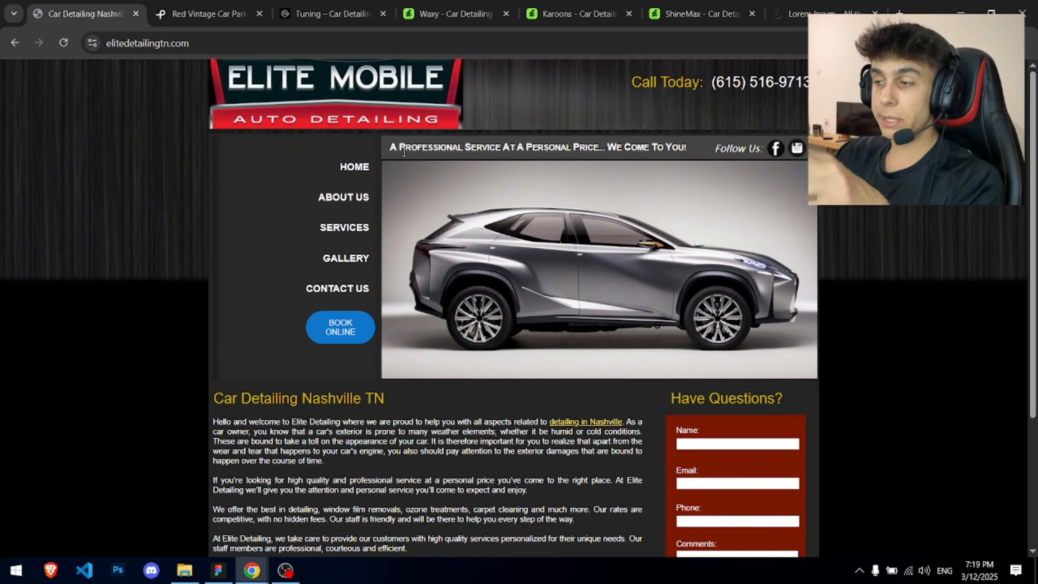
key(alt+Tab)
scroll(522, 177, down, 2)
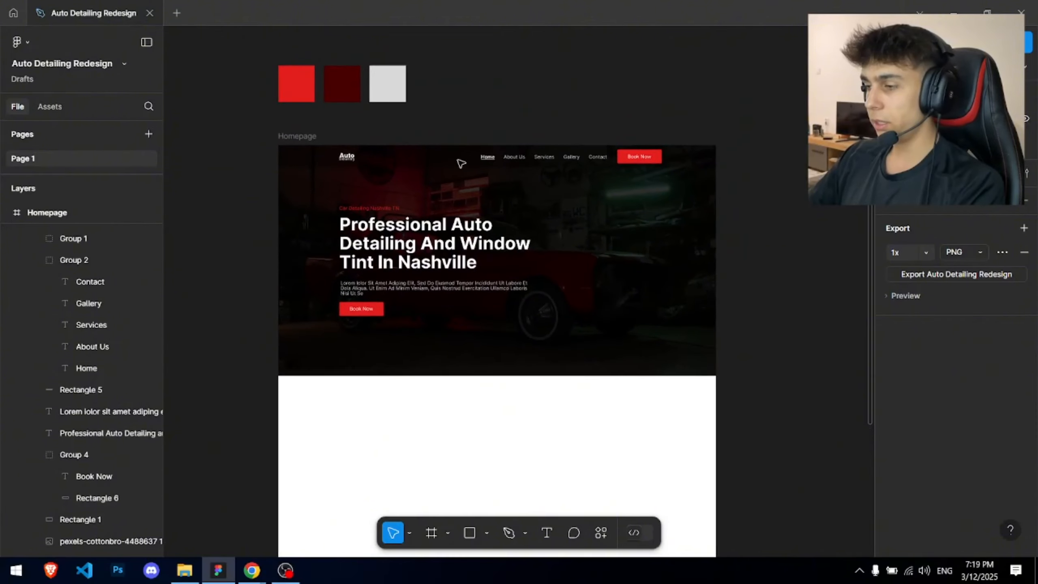
scroll(470, 192, up, 2)
drag(477, 222, 467, 201)
scroll(458, 174, up, 1)
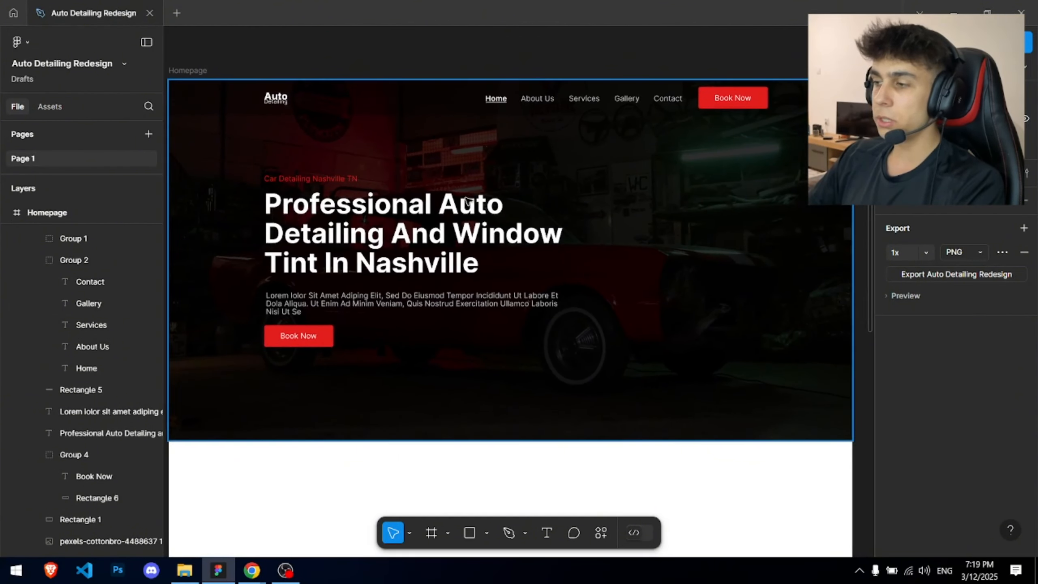
key(alt+Tab)
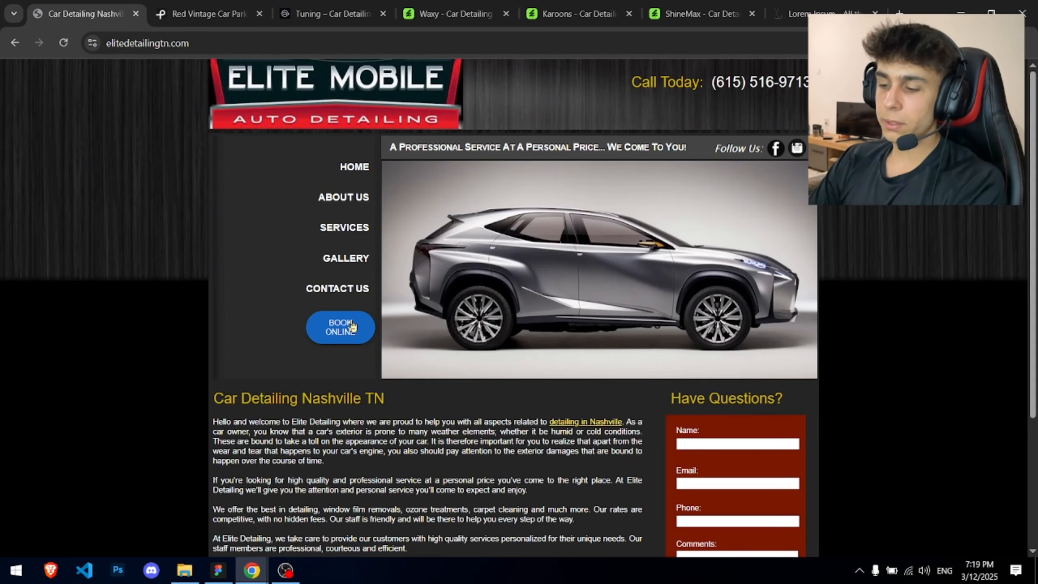
key(alt+Tab)
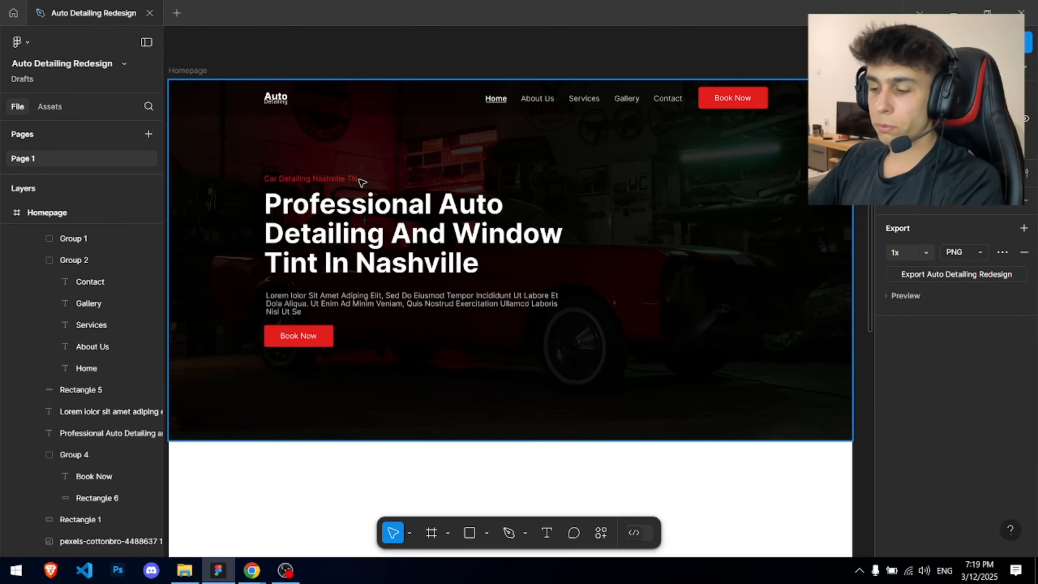
key(alt+Tab)
key(alt+Tab)
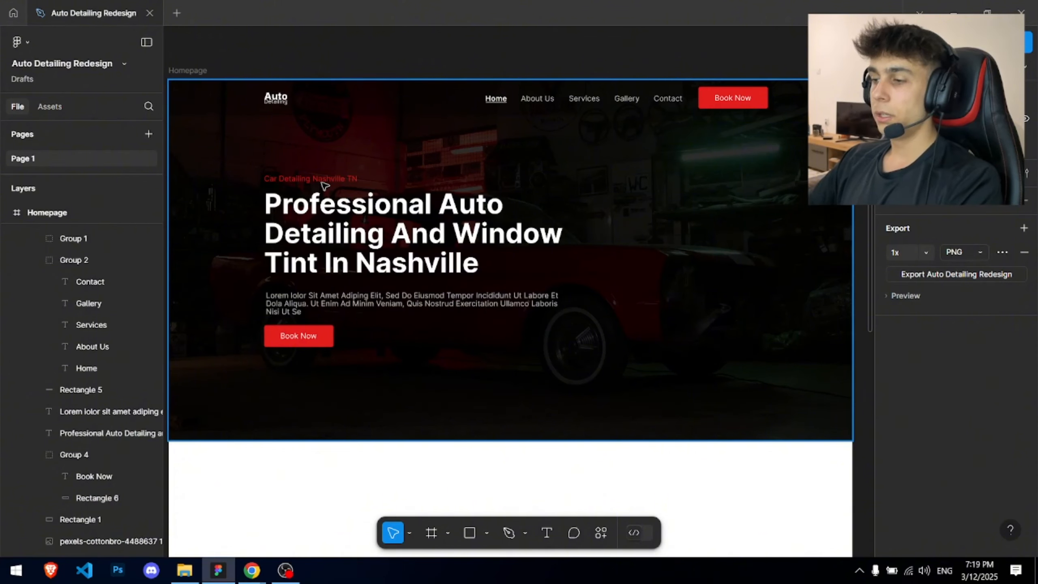
drag(234, 165, 537, 350)
drag(455, 272, 457, 278)
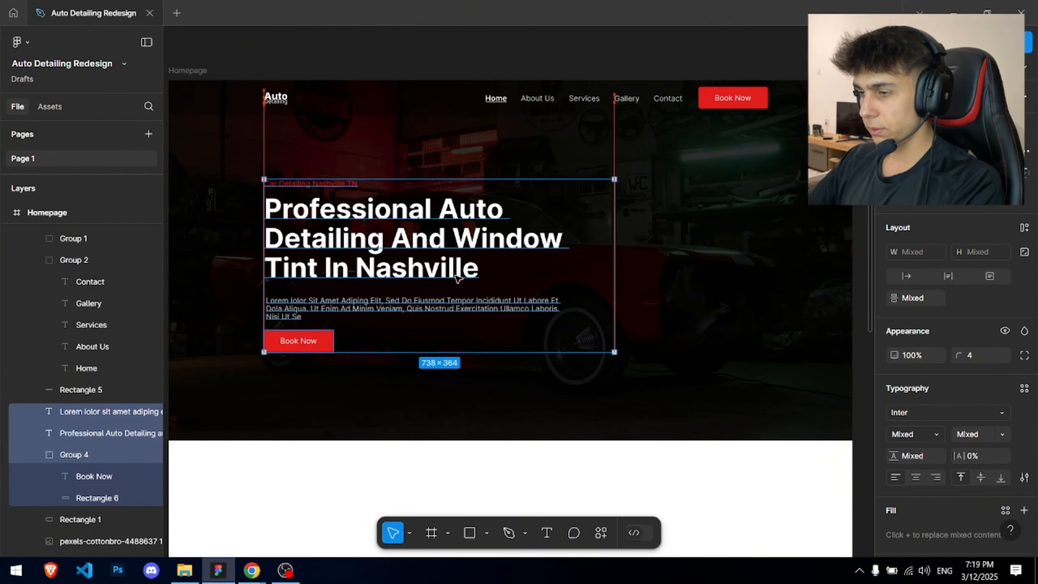
key(Escape)
key(alt+Tab)
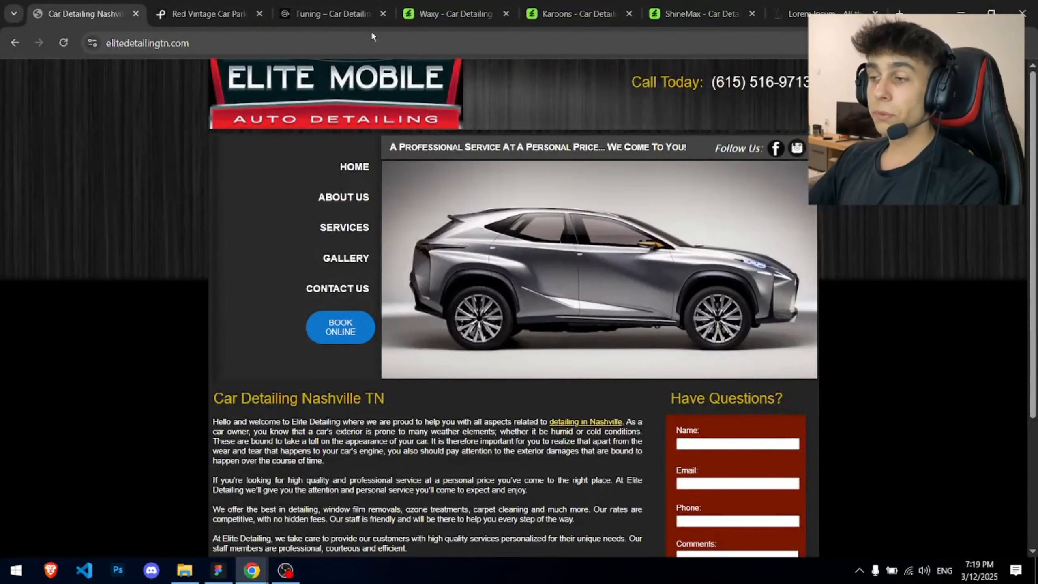
key(alt+Tab)
double_click(339, 227)
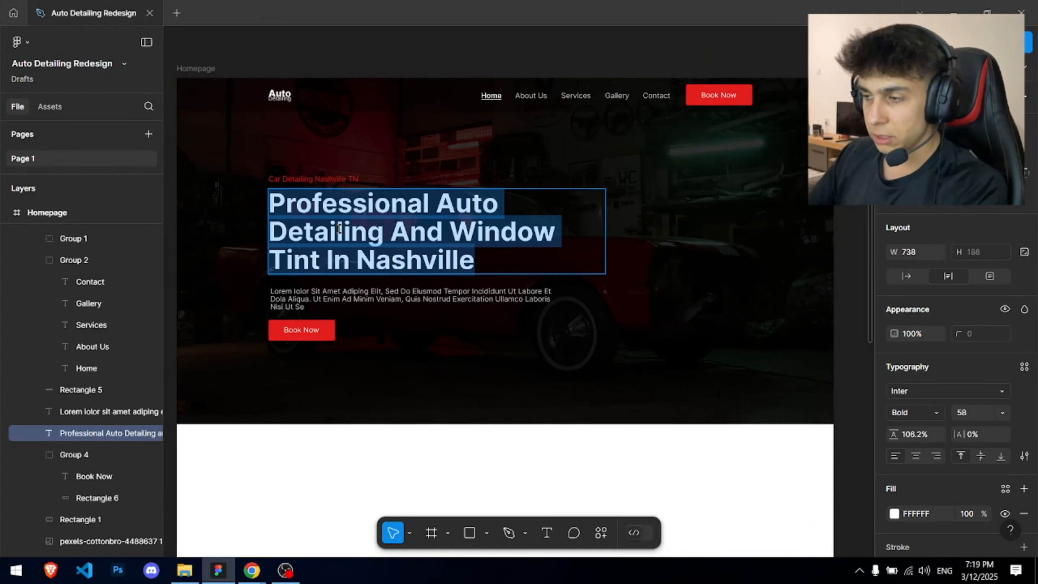
key(Escape)
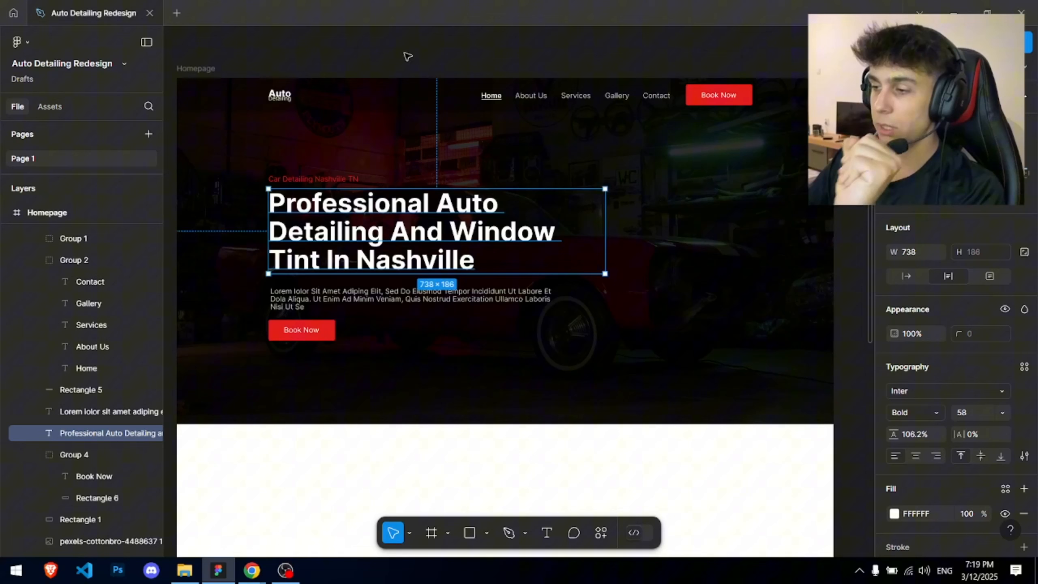
double_click(343, 302)
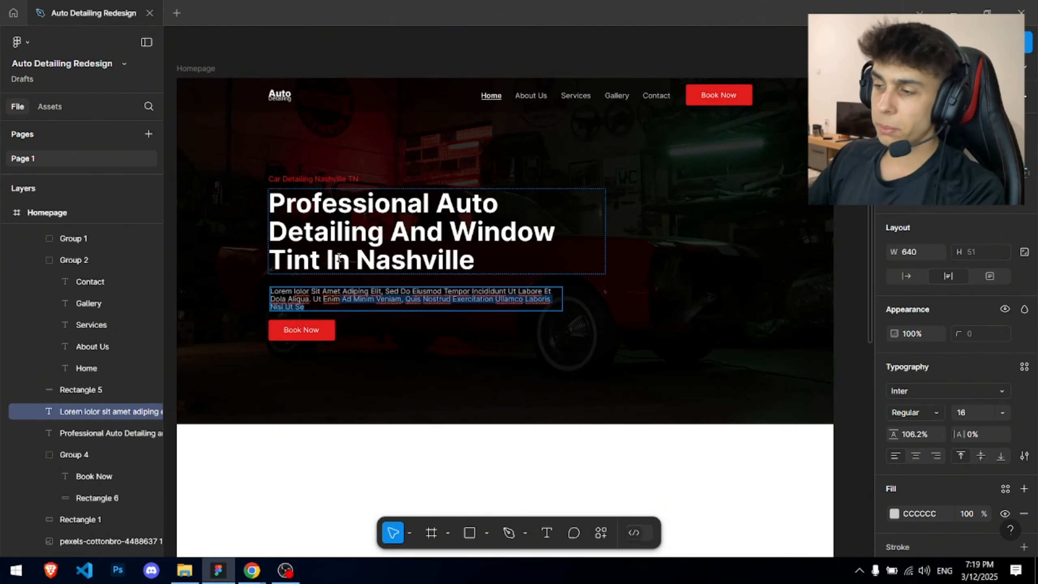
double_click(326, 179)
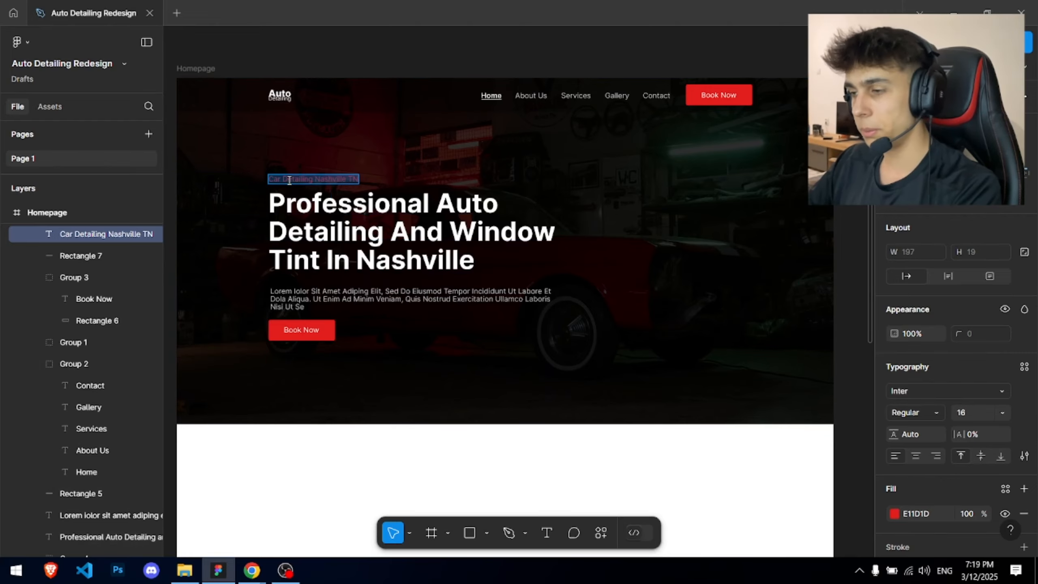
scroll(272, 172, up, 5)
key(Escape)
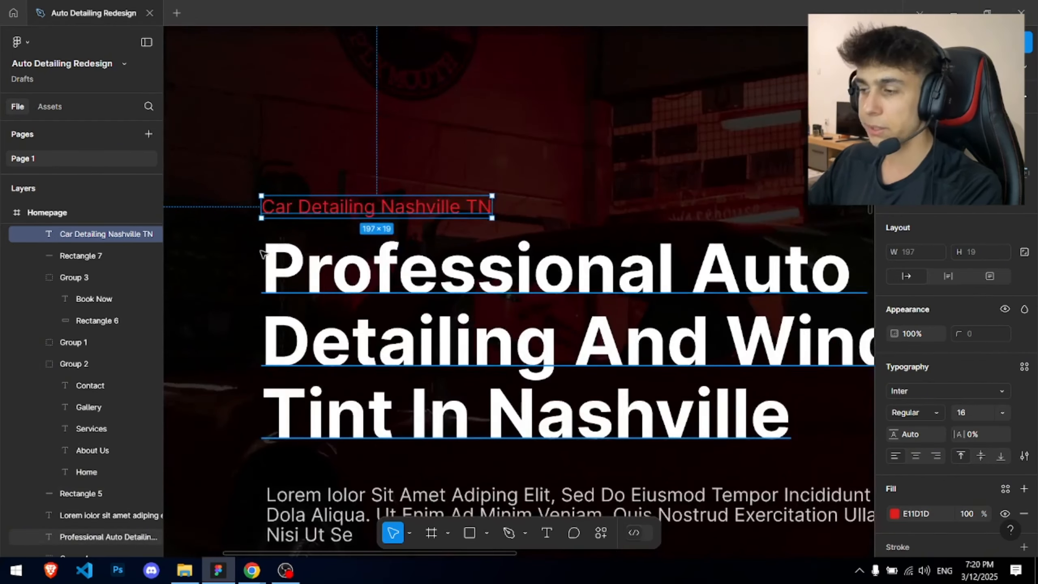
scroll(263, 254, down, 5)
- Marquee-select the navigation links and their underline, then reposition the canvas view
click(394, 104)
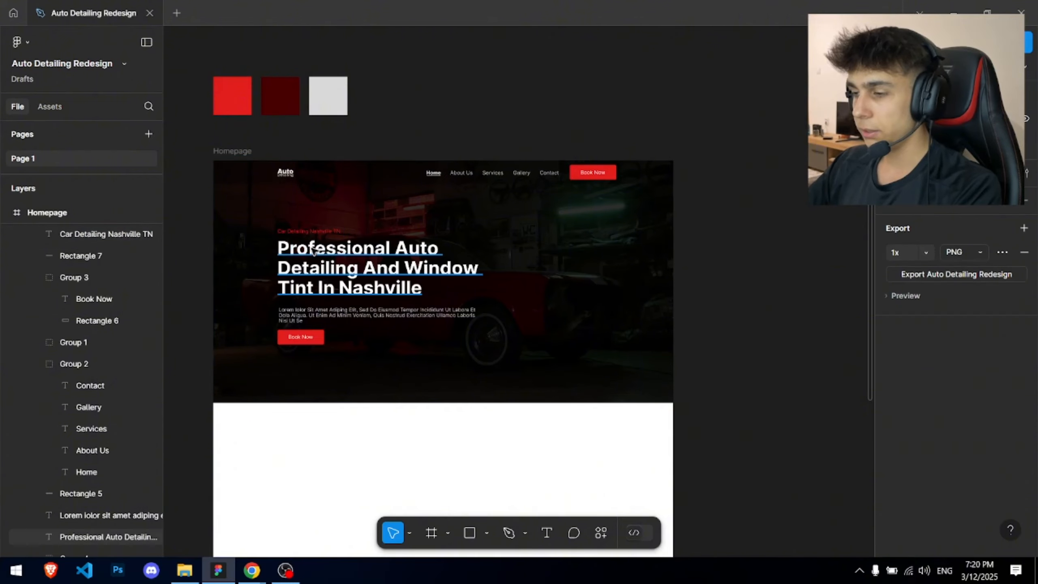
scroll(394, 225, up, 3)
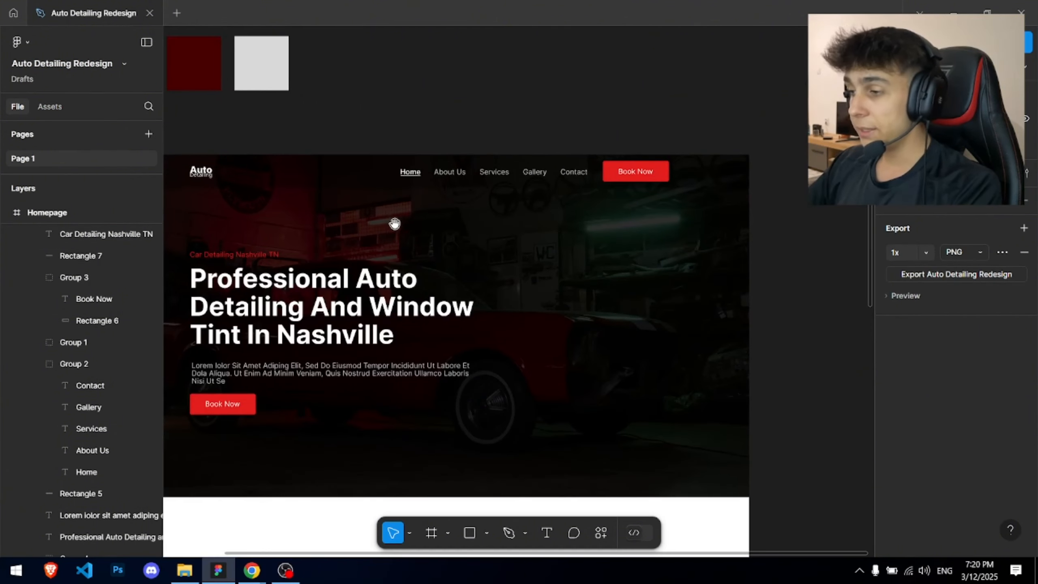
scroll(357, 176, up, 3)
drag(395, 157, 790, 185)
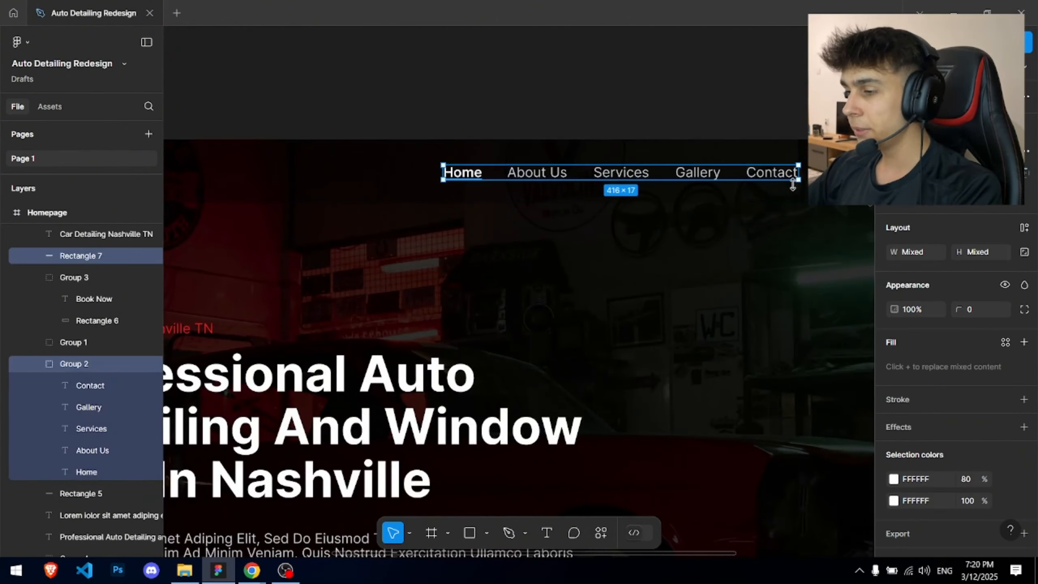
scroll(790, 184, down, 2)
click(662, 102)
drag(678, 107, 605, 99)
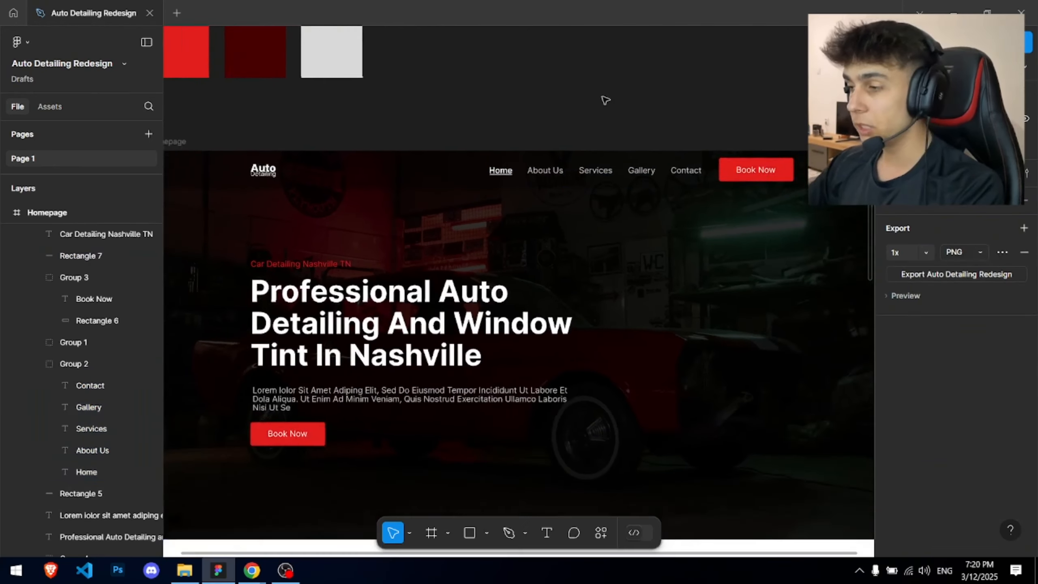
scroll(607, 99, down, 2)
- After checking the reference site, group all navigation bar layers into Group 5
key(alt+Tab)
key(alt+Tab)
scroll(609, 158, up, 2)
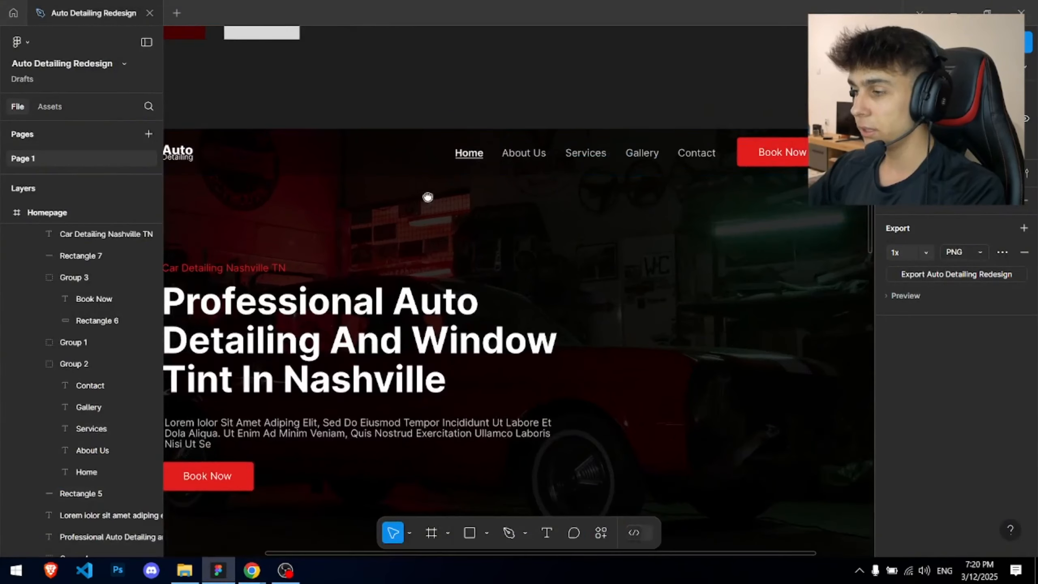
scroll(424, 200, down, 2)
click(545, 96)
drag(542, 94, 707, 117)
key(ctrl+g)
- Draw a light-grey 1440 × 21 strip along the top edge of the Homepage frame
scroll(268, 93, up, 3)
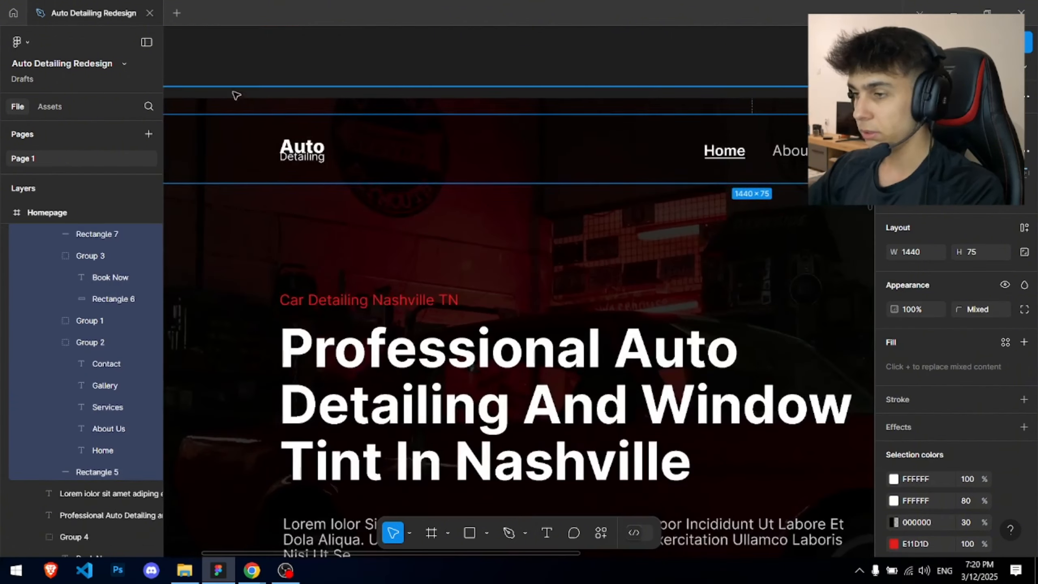
click(232, 92)
drag(232, 93, 388, 112)
scroll(388, 111, up, 5)
scroll(443, 281, up, 3)
click(426, 309)
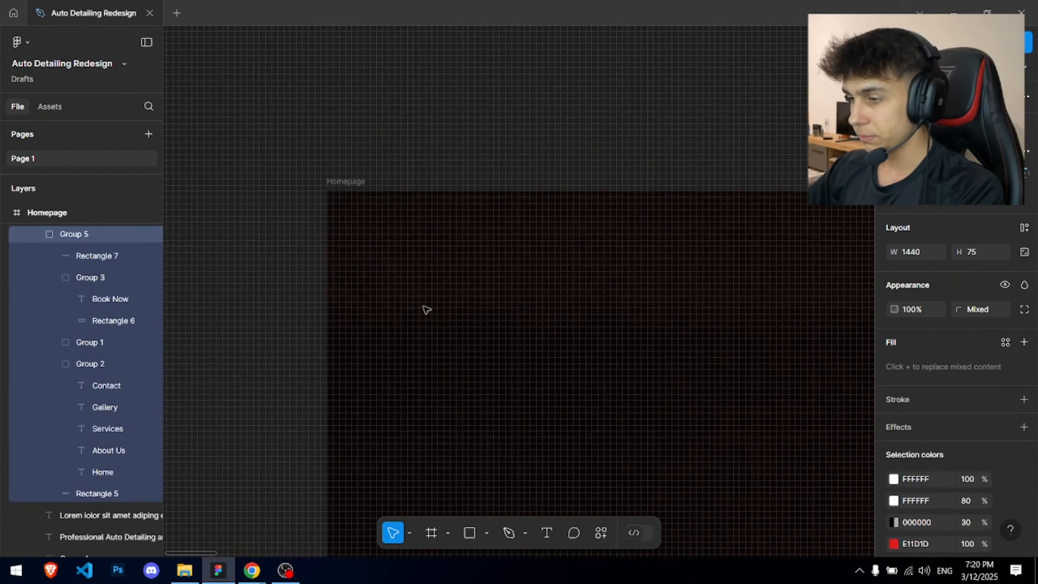
scroll(572, 245, down, 8)
drag(327, 193, 615, 295)
- Fill the top strip, Rectangle 8, with the Book Now button's red using the colour sampler
click(894, 367)
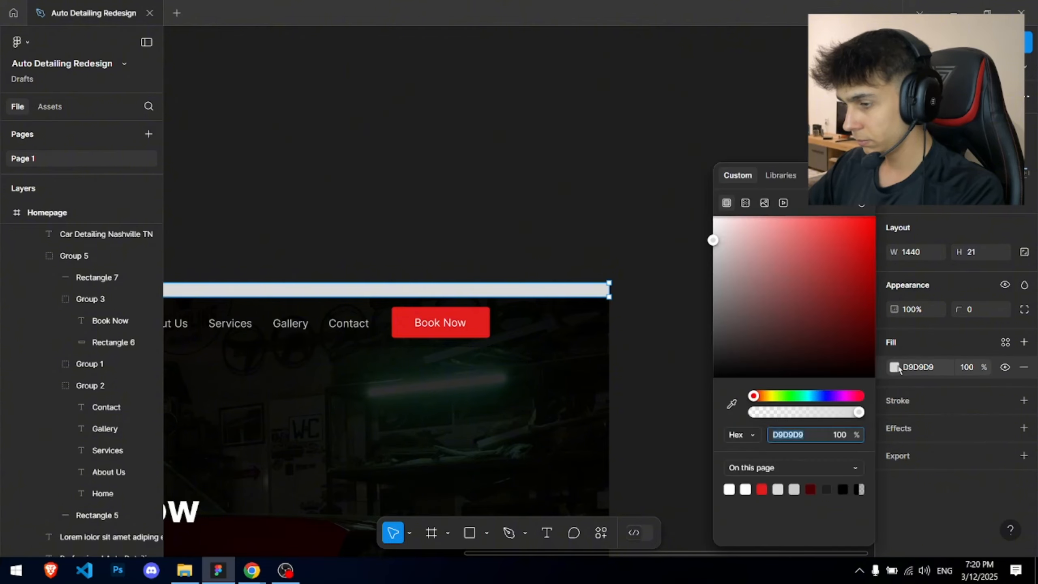
click(730, 405)
click(475, 312)
click(451, 200)
- Nudge the hero heading, paragraph and Book Now button up a few pixels together
scroll(451, 200, down, 3)
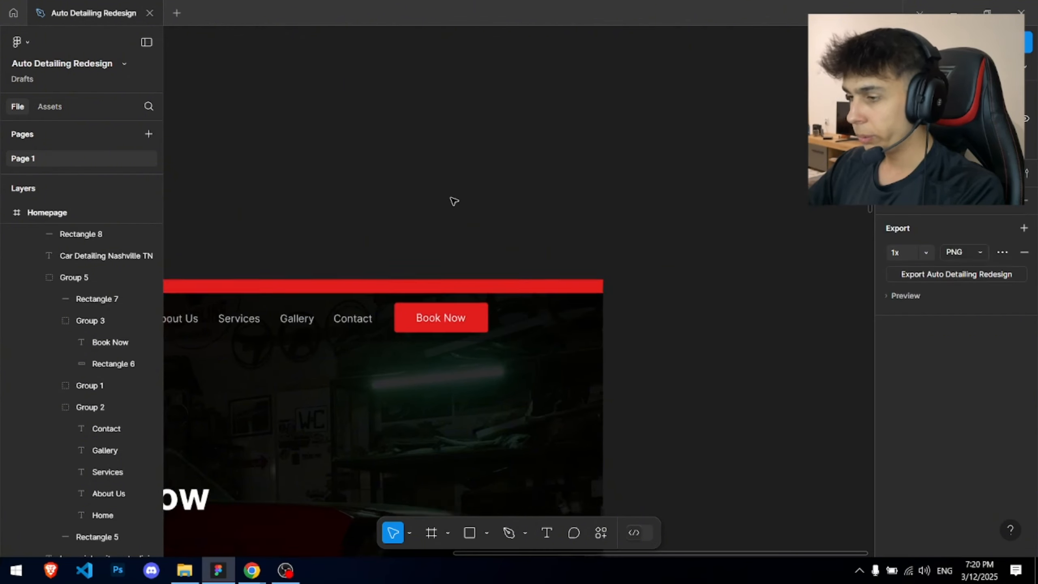
drag(397, 217, 652, 81)
scroll(652, 80, down, 2)
drag(299, 191, 584, 344)
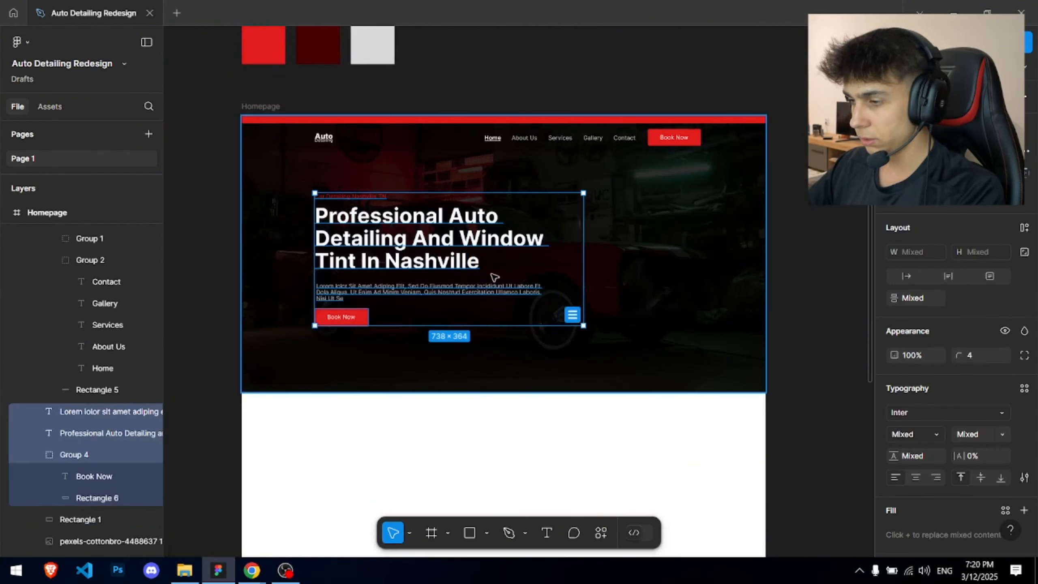
drag(487, 280, 488, 279)
click(449, 86)
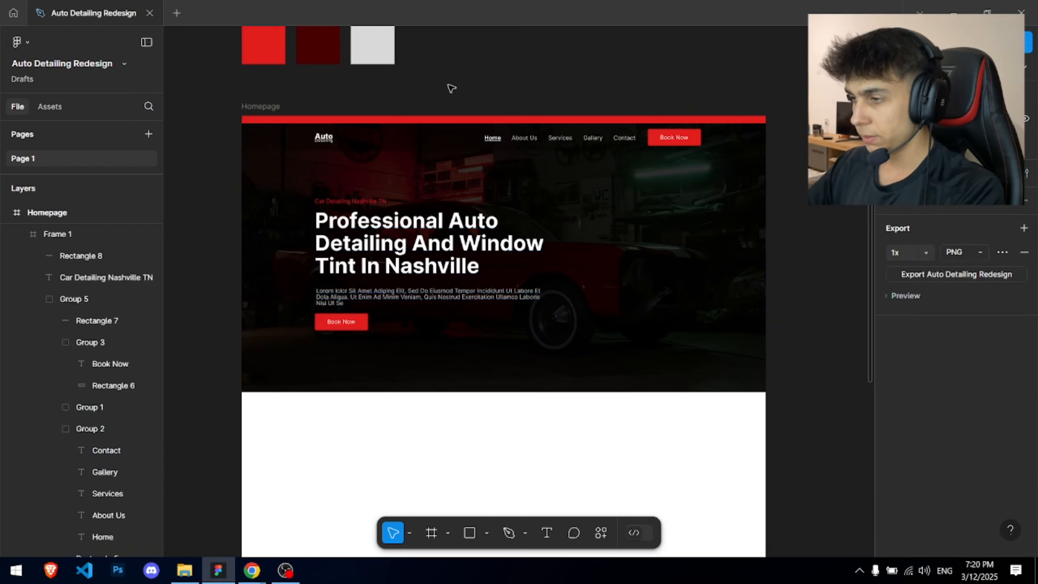
- Paste the reference site's Call Today phone line as a new text layer in the red bar
key(alt+Tab)
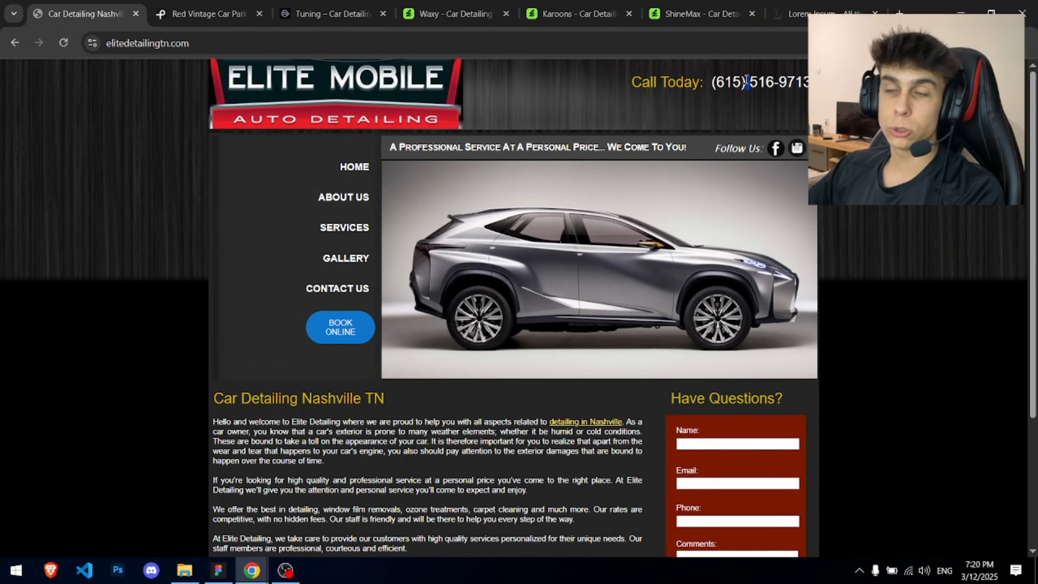
key(alt+Tab)
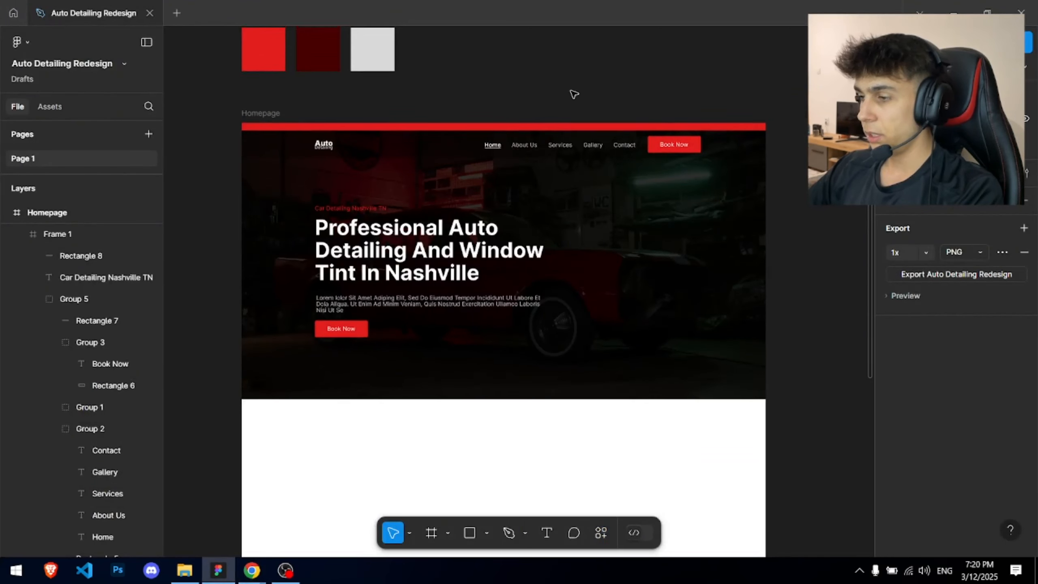
drag(547, 116, 538, 122)
key(alt+Tab)
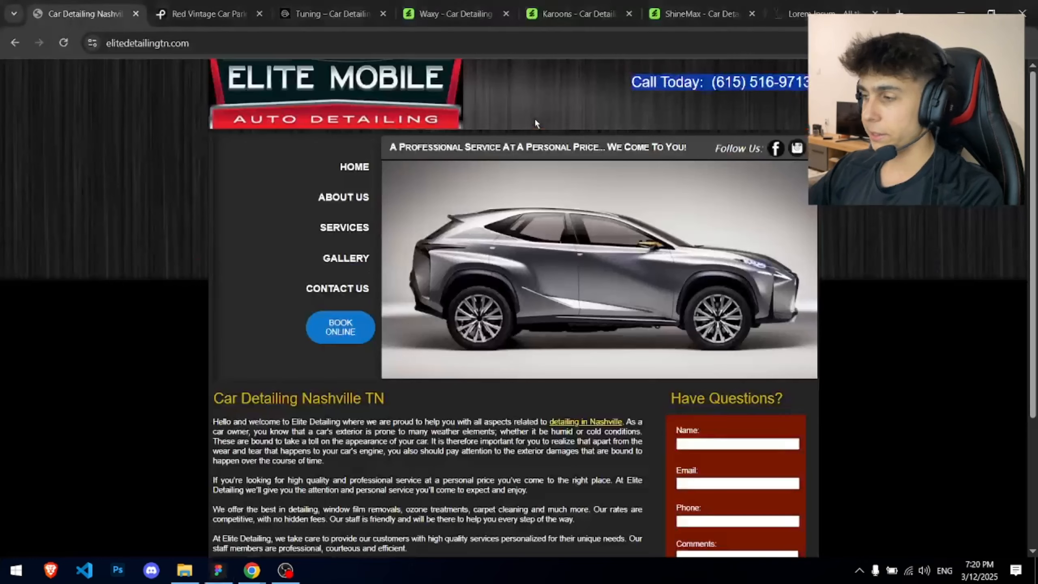
key(alt+Tab)
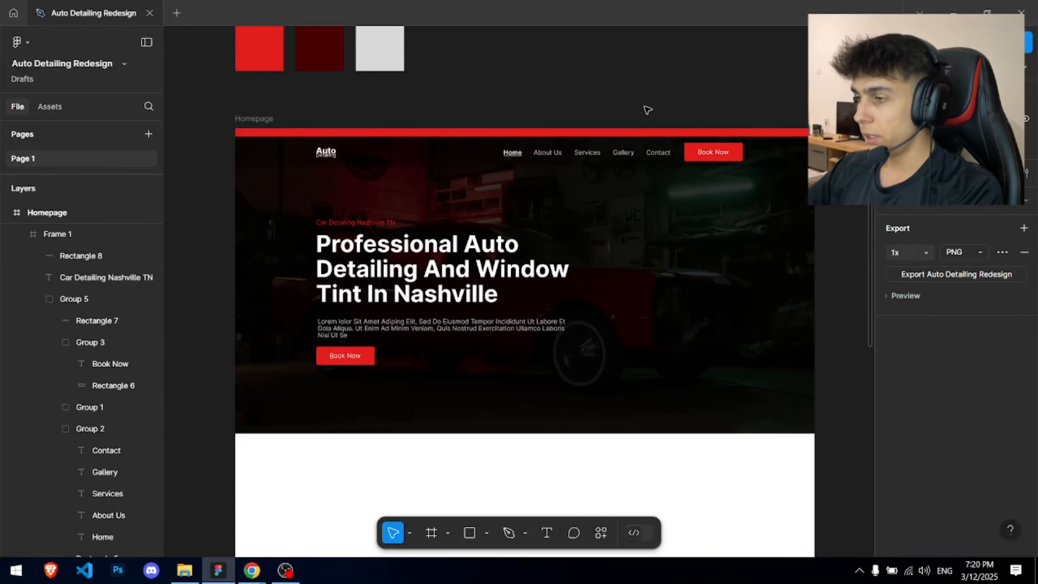
scroll(654, 114, up, 8)
key(t)
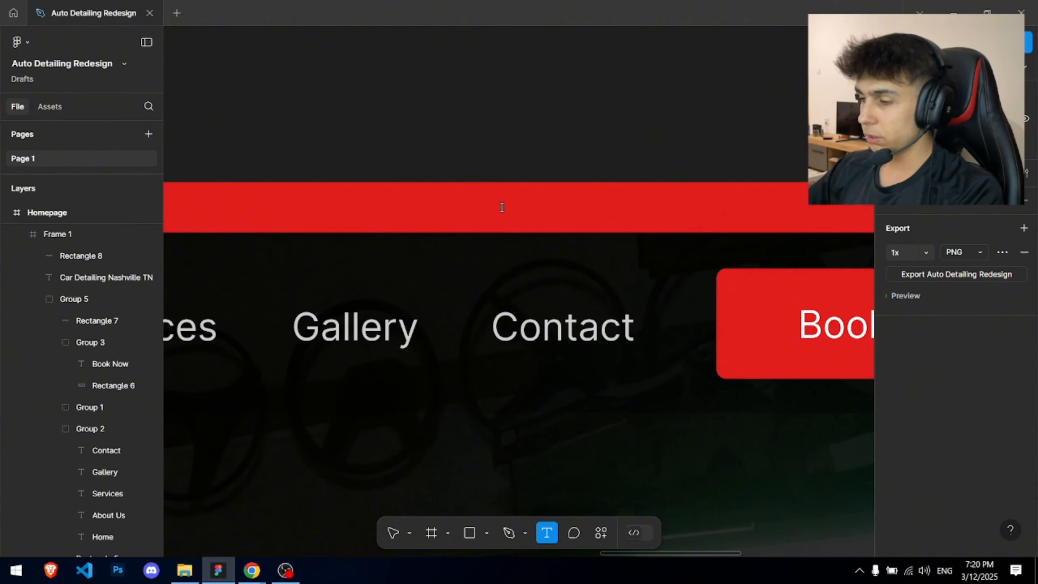
click(502, 207)
key(Escape)
key(Escape)
- Remove the phone text's extra lines, set it to 12 px, and move it above Book Now
double_click(537, 240)
click(524, 272)
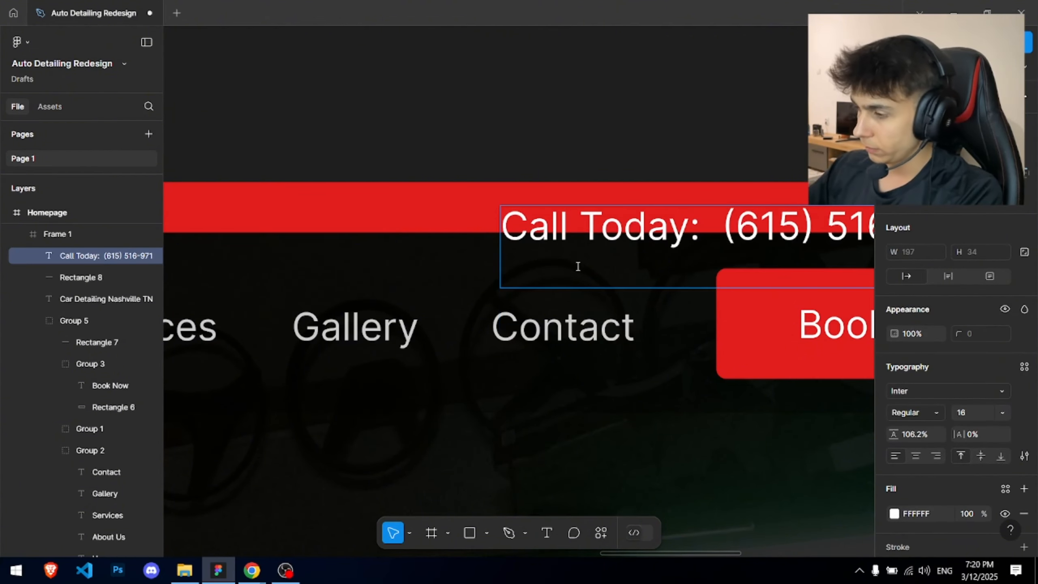
key(Return)
key(BackSpace)
key(BackSpace)
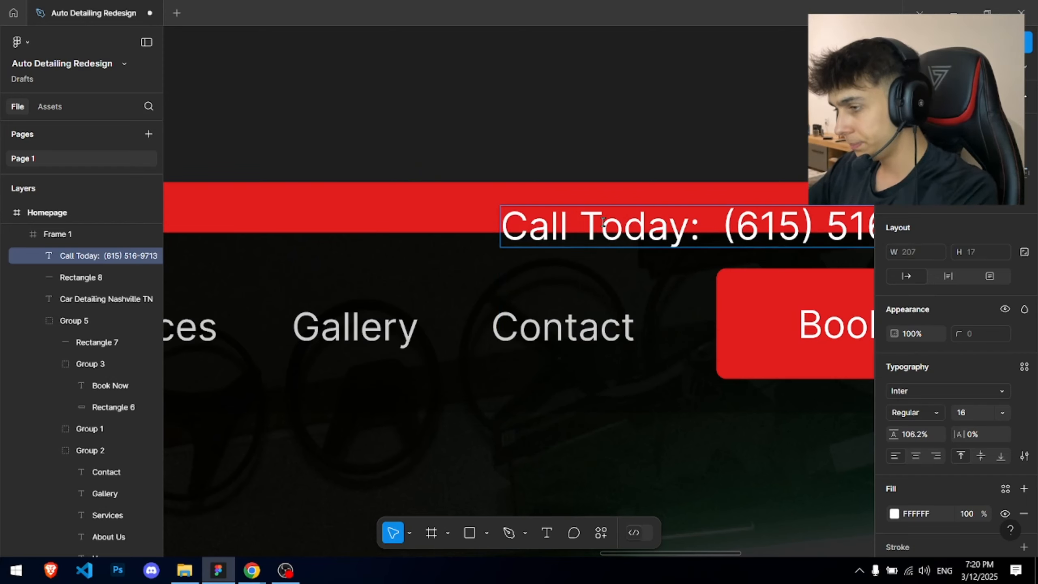
key(Escape)
click(968, 411)
text(12)
key(Return)
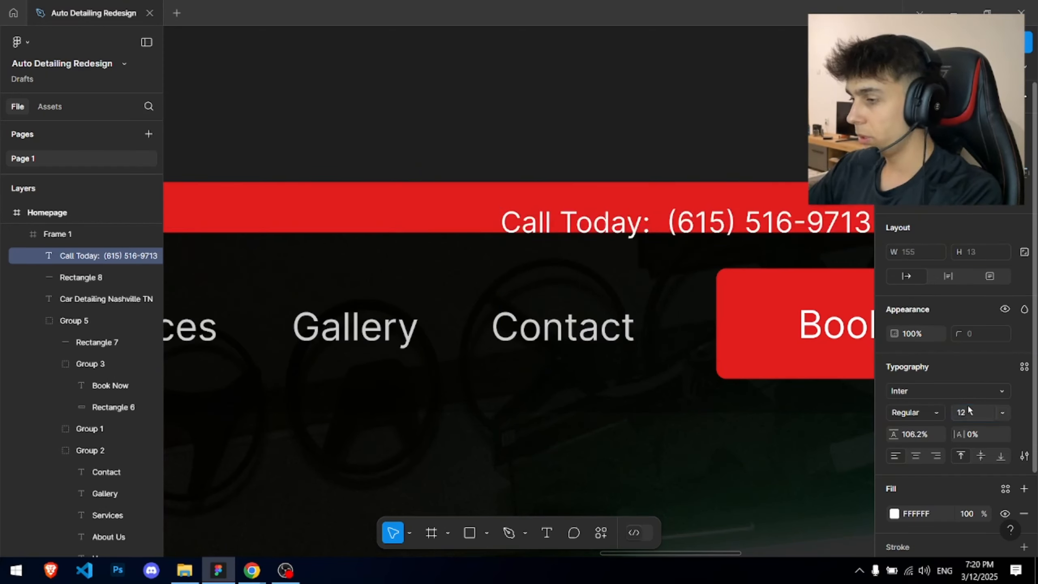
scroll(788, 318, down, 3)
drag(829, 218, 611, 254)
- Open the Iconfinder site in a new browser tab
click(570, 208)
scroll(570, 209, down, 5)
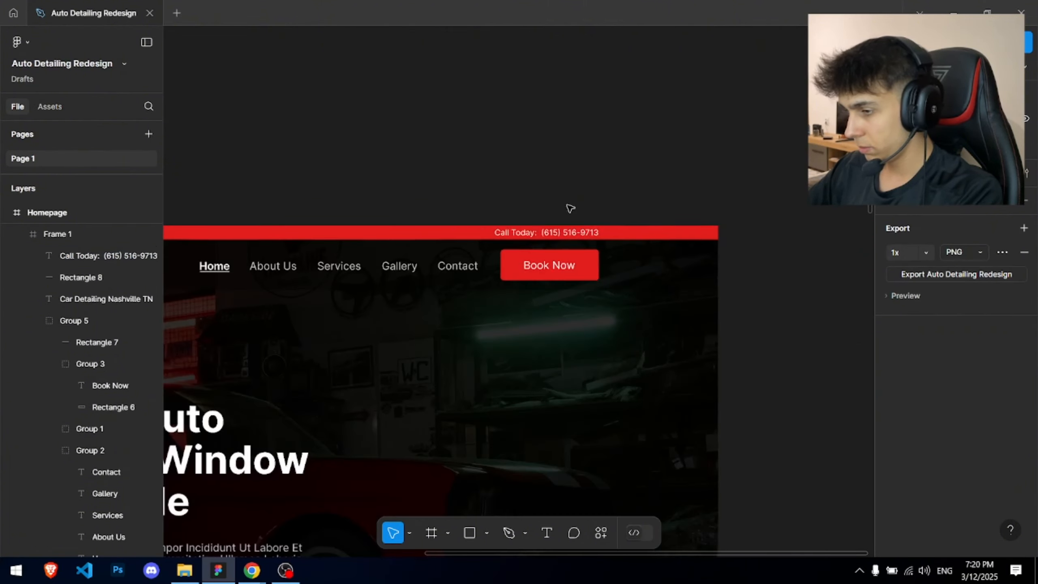
drag(566, 208, 629, 194)
scroll(571, 197, up, 2)
drag(572, 196, 722, 192)
key(alt+Tab)
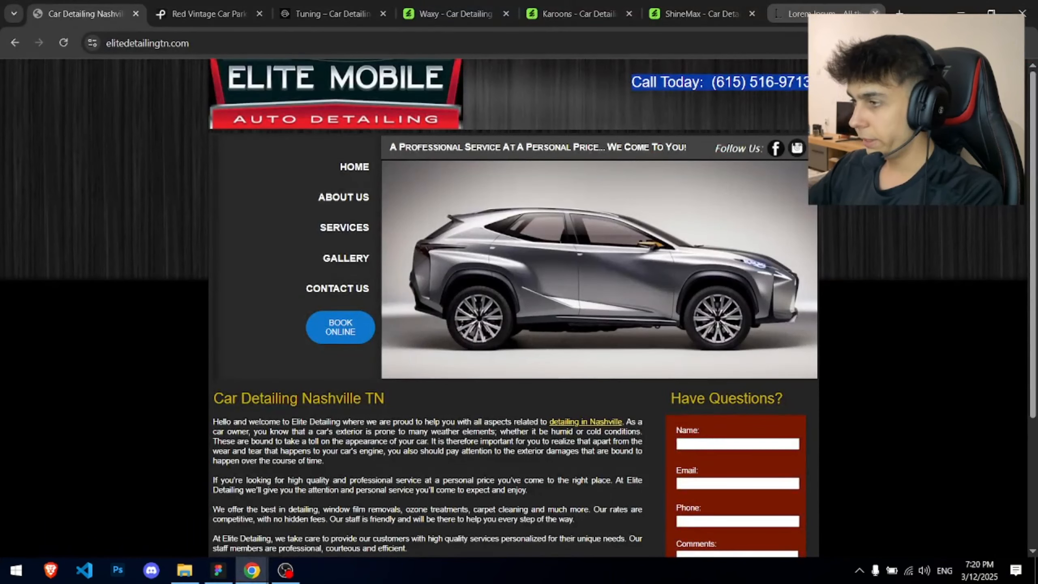
key(ctrl+shift+n)
text(icon)
key(Return)
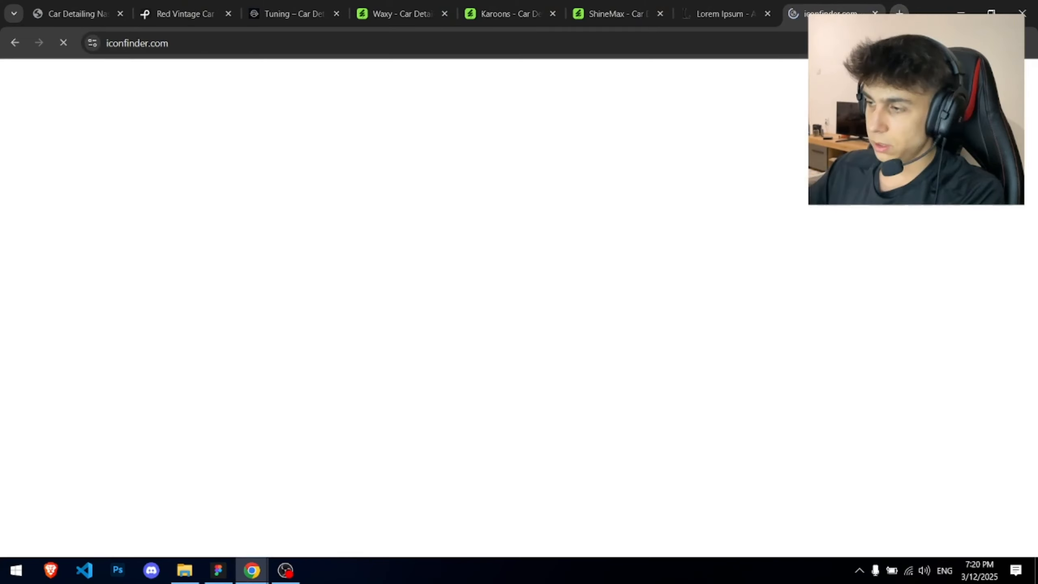
- Search Iconfinder for 'facebook' and copy one Facebook icon as SVG
click(94, 3)
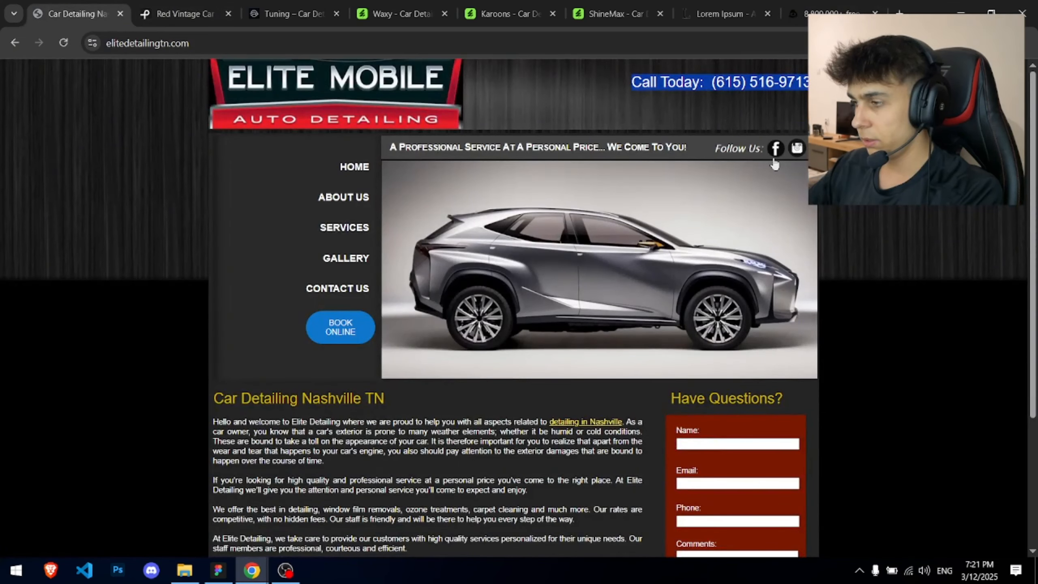
key(ctrl+shift+Tab)
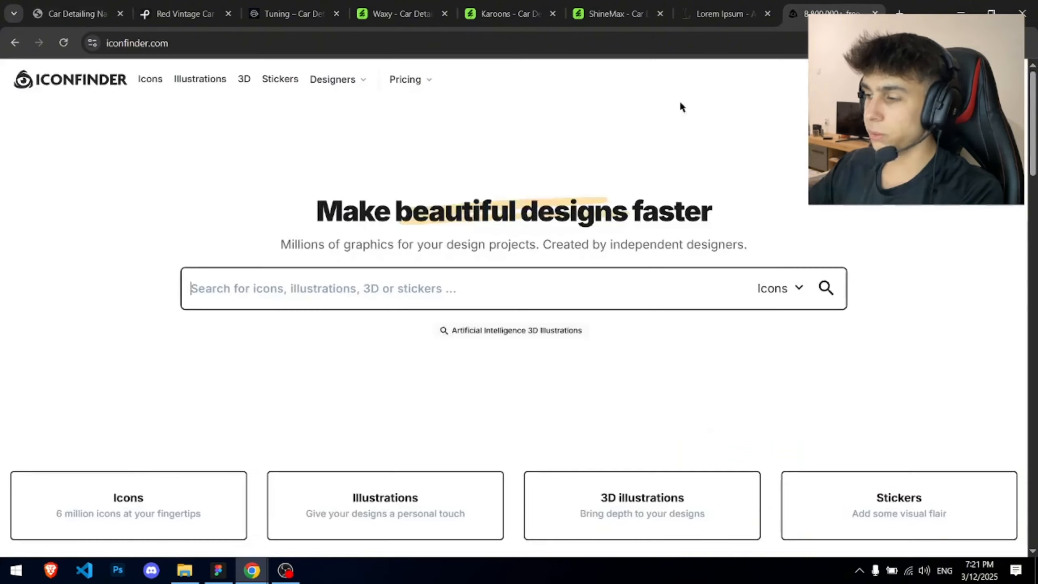
text(facebook)
key(Return)
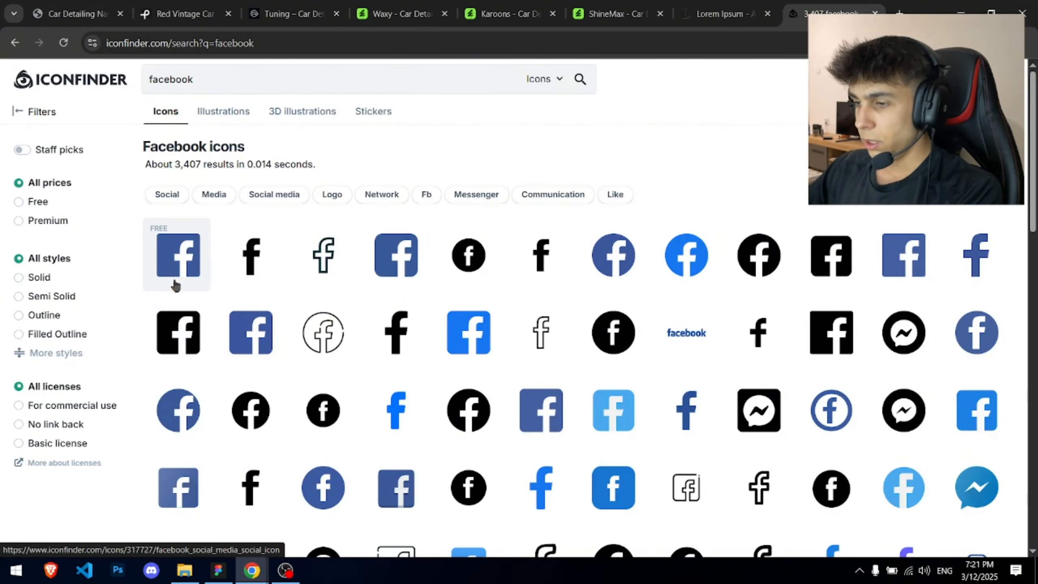
click(179, 329)
- Paste the Facebook SVG into the Figma design and scale it down to 54×54
click(218, 569)
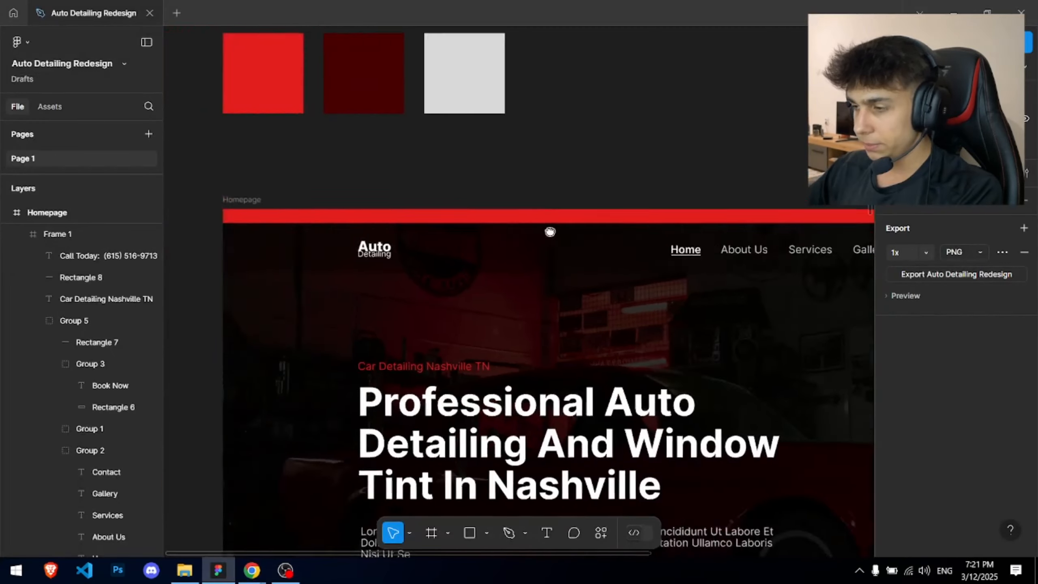
scroll(572, 221, up, 3)
key(ctrl+v)
scroll(641, 141, down, 3)
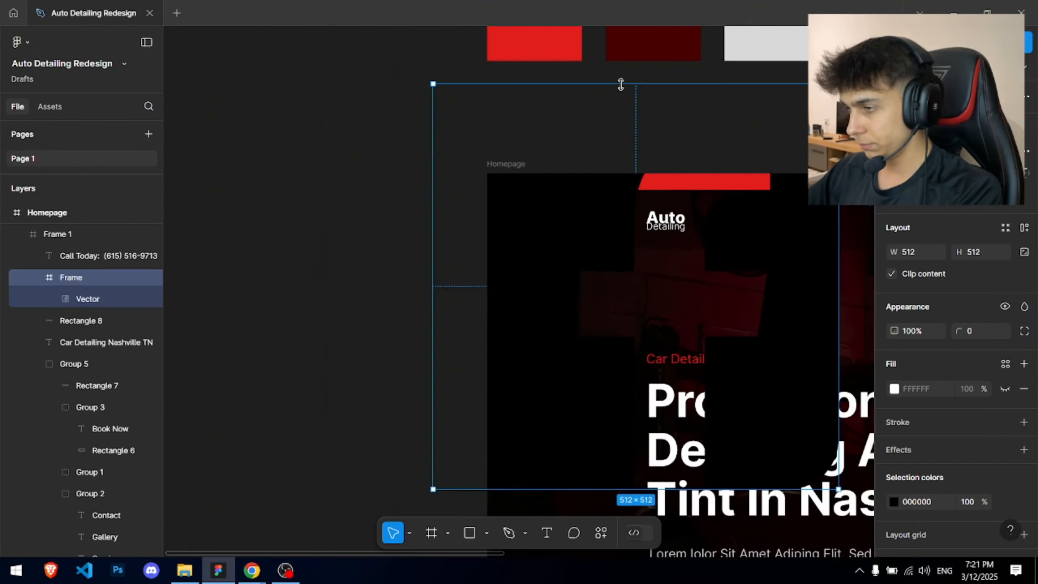
drag(620, 84, 604, 227)
scroll(678, 253, up, 5)
drag(730, 201, 531, 369)
drag(584, 303, 530, 354)
- Move the Facebook icon into the red top bar and shrink it to 14×14
drag(457, 449, 580, 182)
scroll(600, 181, up, 3)
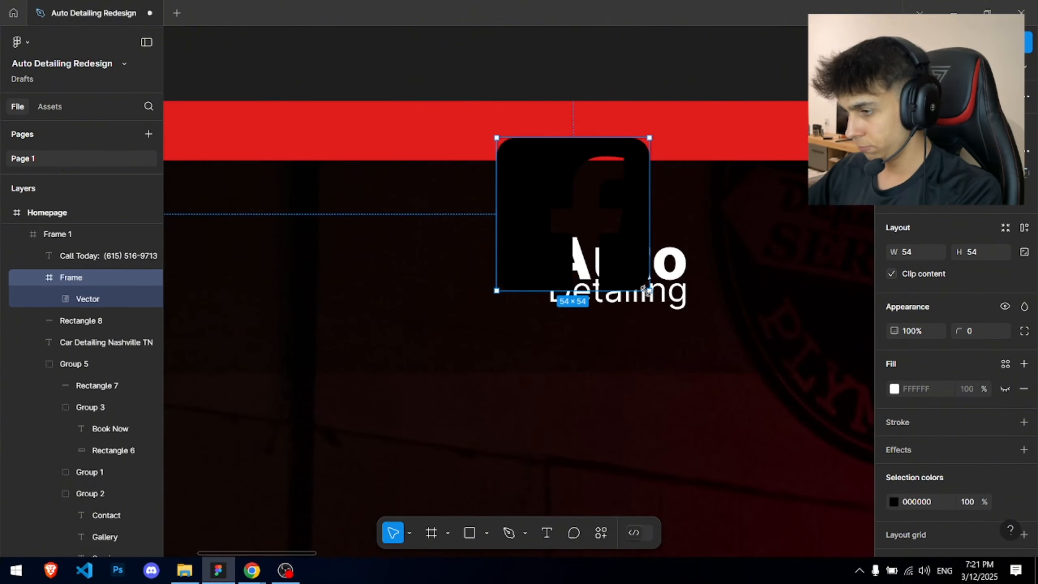
drag(650, 290, 565, 104)
scroll(582, 237, up, 2)
scroll(563, 100, up, 2)
drag(611, 136, 596, 123)
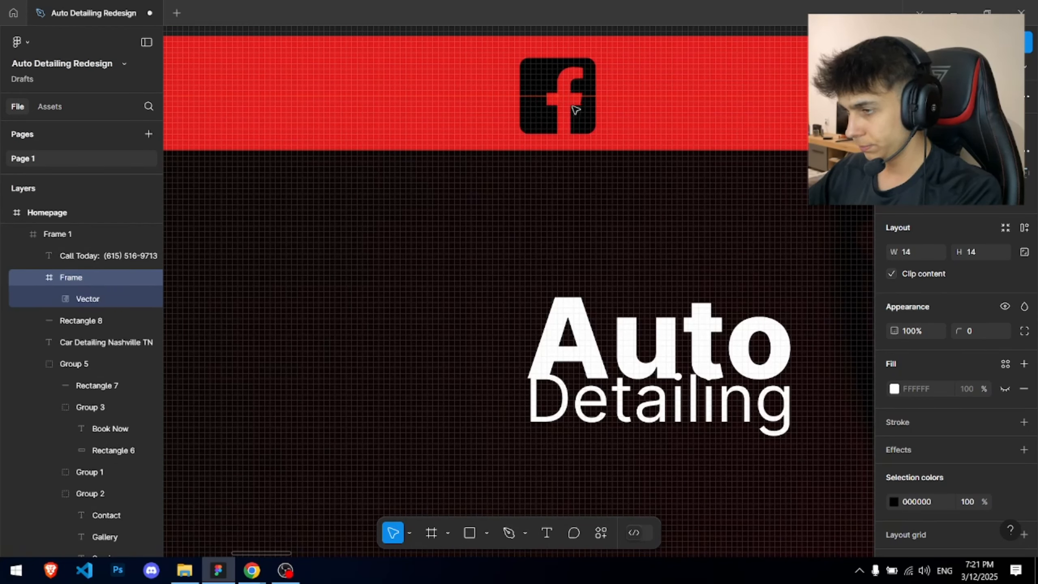
drag(575, 105, 576, 105)
- Replace the Iconfinder search term with 'instagram' to list Instagram icons
key(alt+Tab)
triple_click(176, 80)
text(instagram)
key(Return)
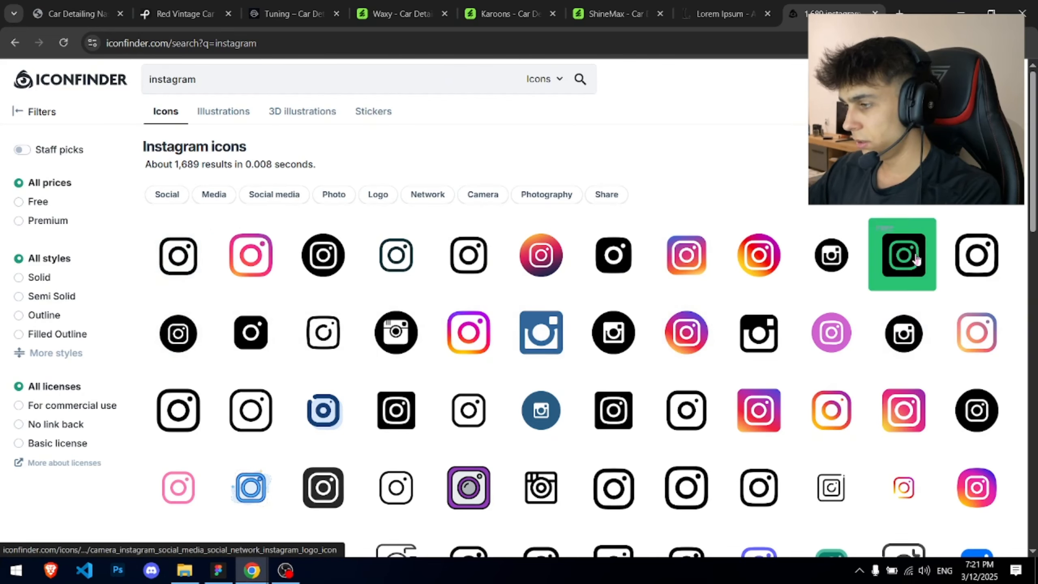
- Paste another icon at width 14 beside the Facebook icon, then undo that placement
key(alt+Tab)
key(ctrl+v)
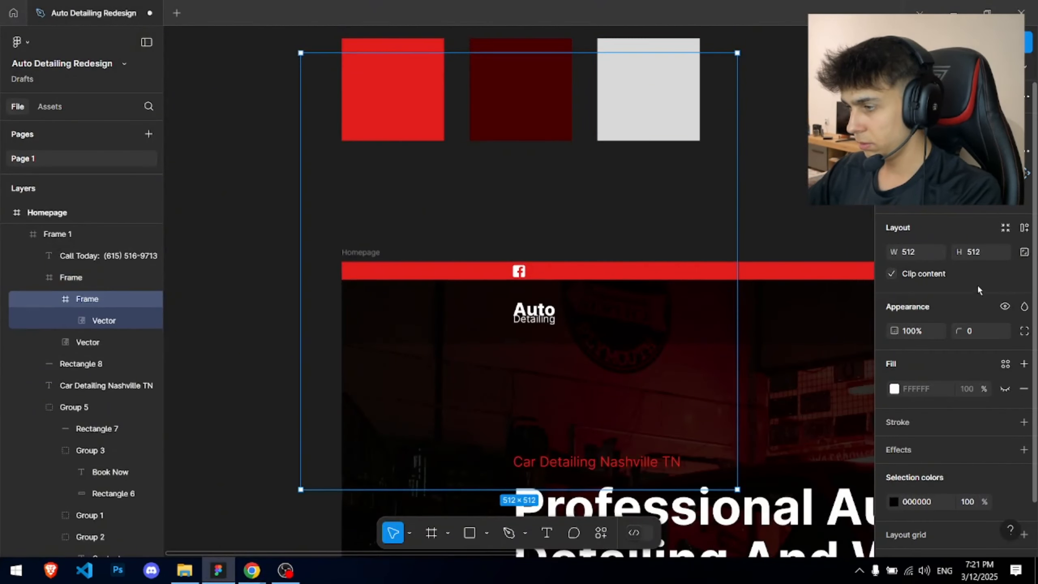
key(BackSpace)
key(BackSpace)
key(BackSpace)
text(14)
key(Return)
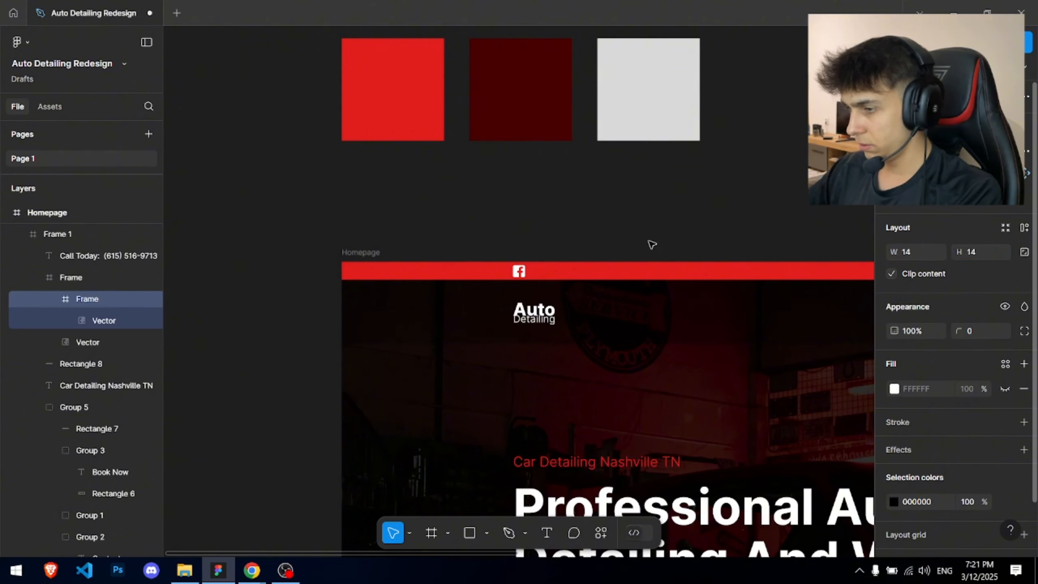
drag(506, 209, 546, 273)
scroll(544, 271, up, 5)
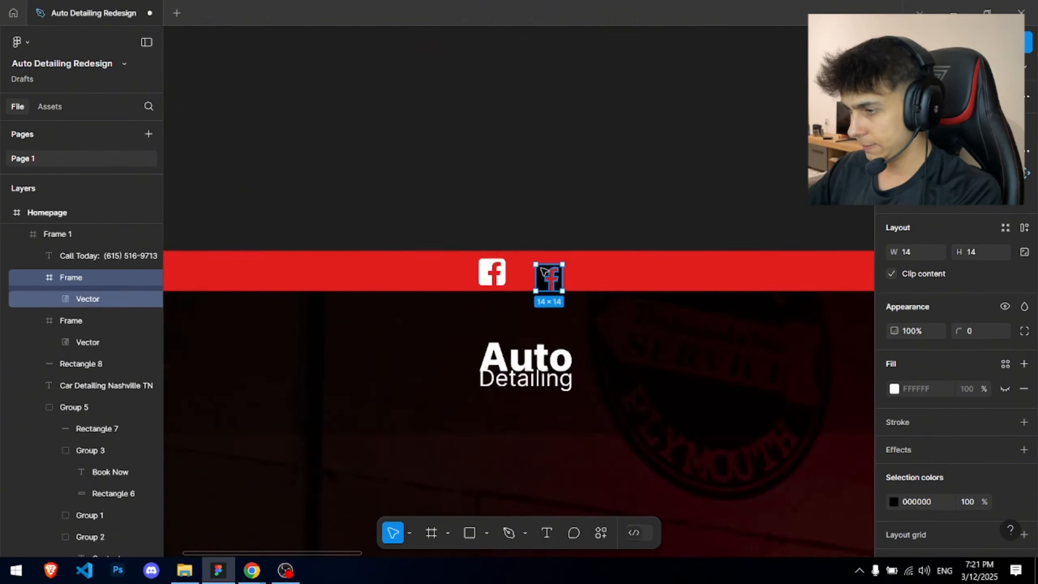
key(ctrl+z)
key(ctrl+z)
key(alt+Tab)
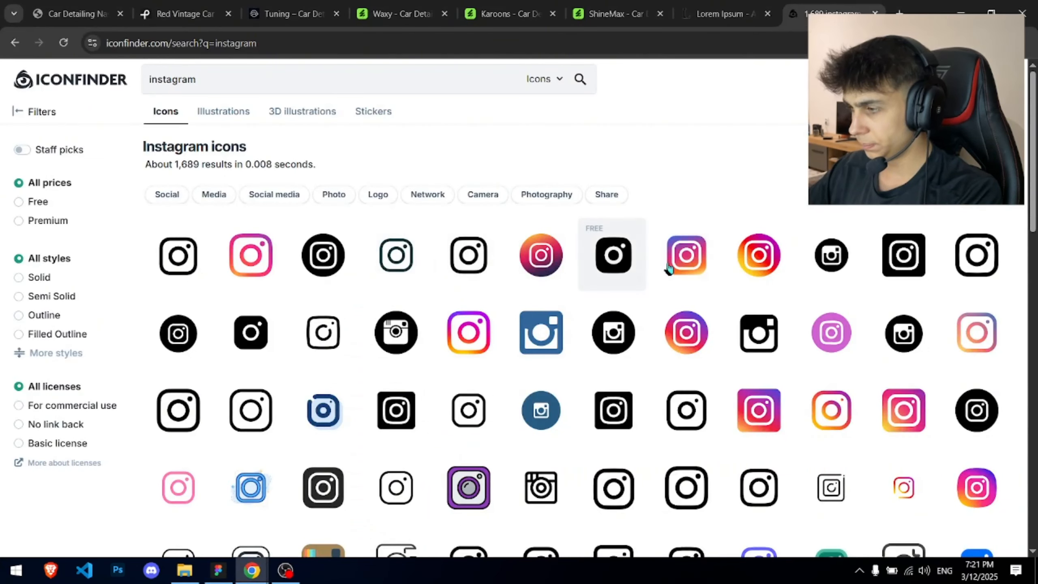
- Copy a black Instagram icon as SVG, paste it into Figma, and size it 14×14
click(895, 251)
key(alt+Tab)
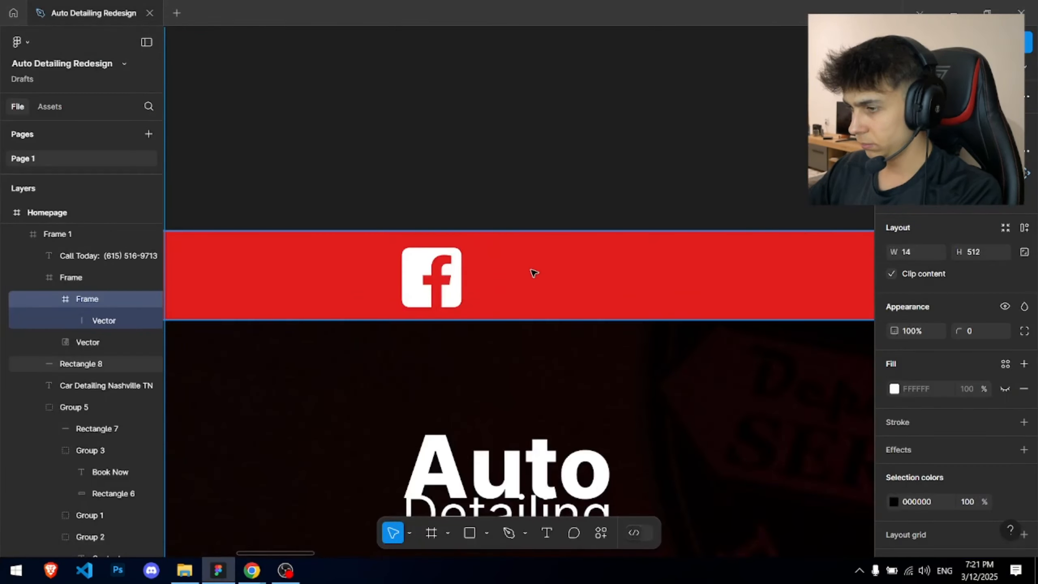
key(ctrl+v)
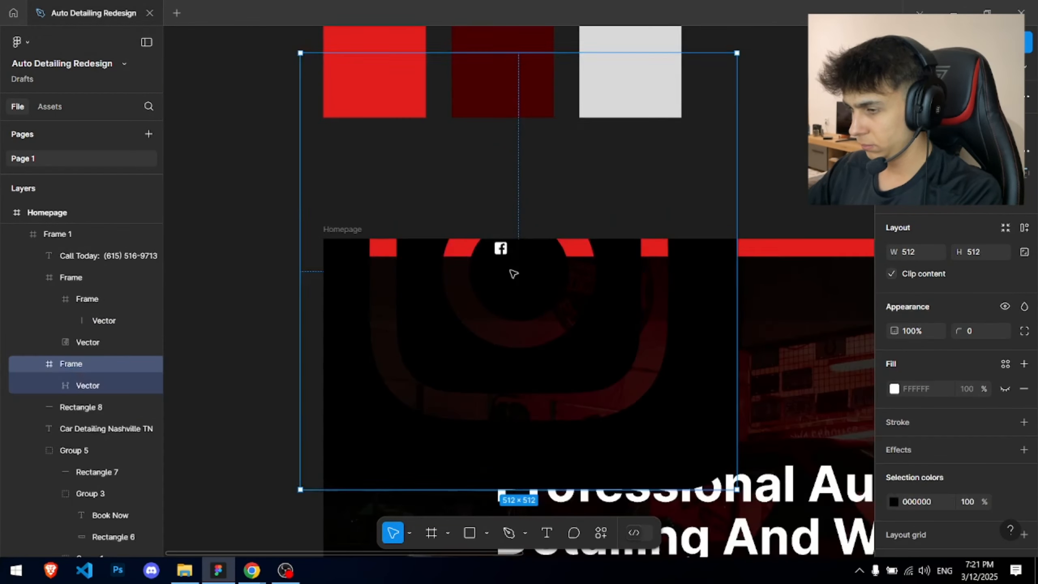
click(944, 251)
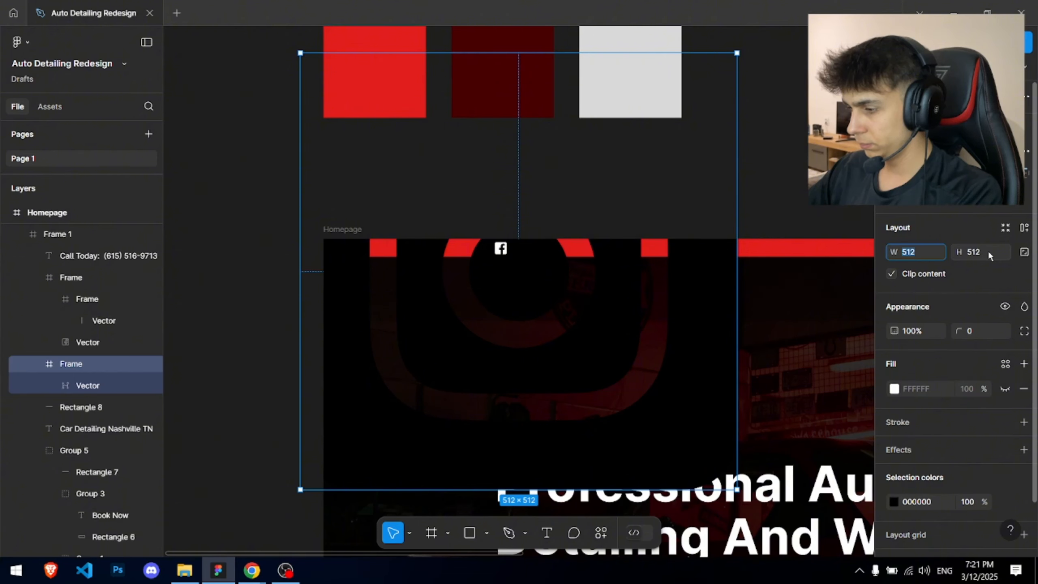
key(Escape)
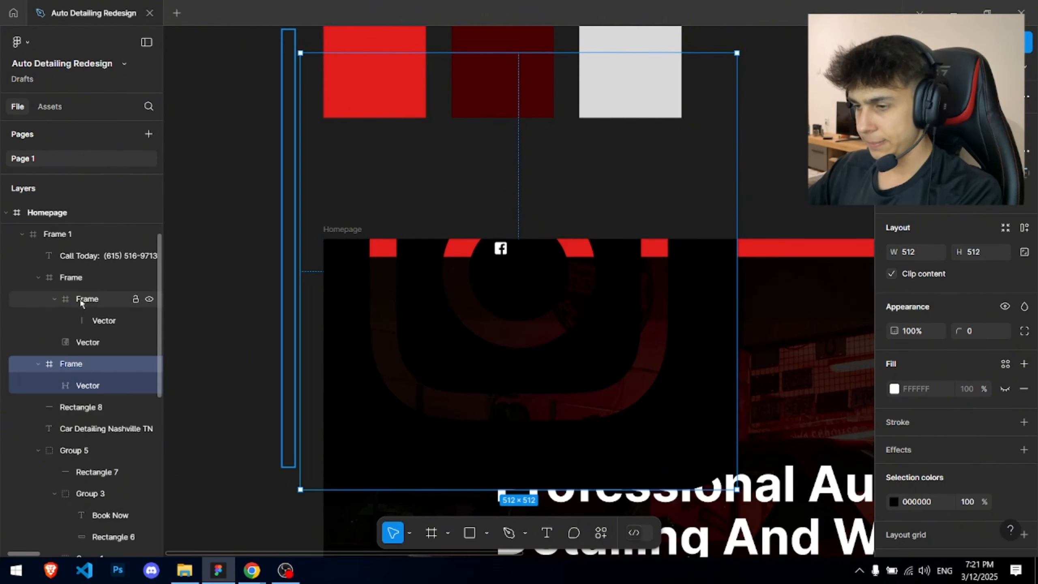
click(83, 279)
click(82, 363)
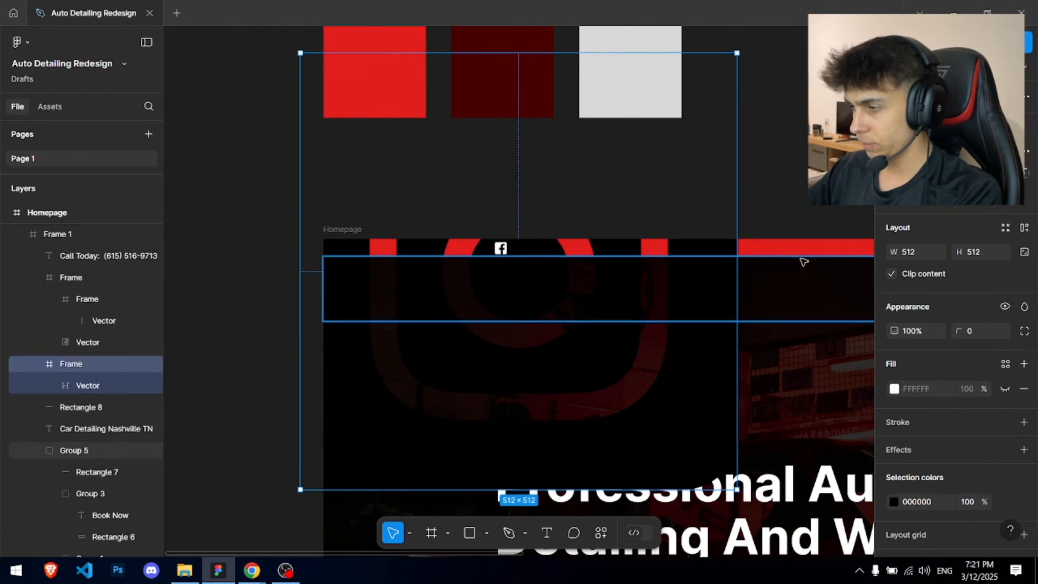
click(915, 252)
text(14)
key(Return)
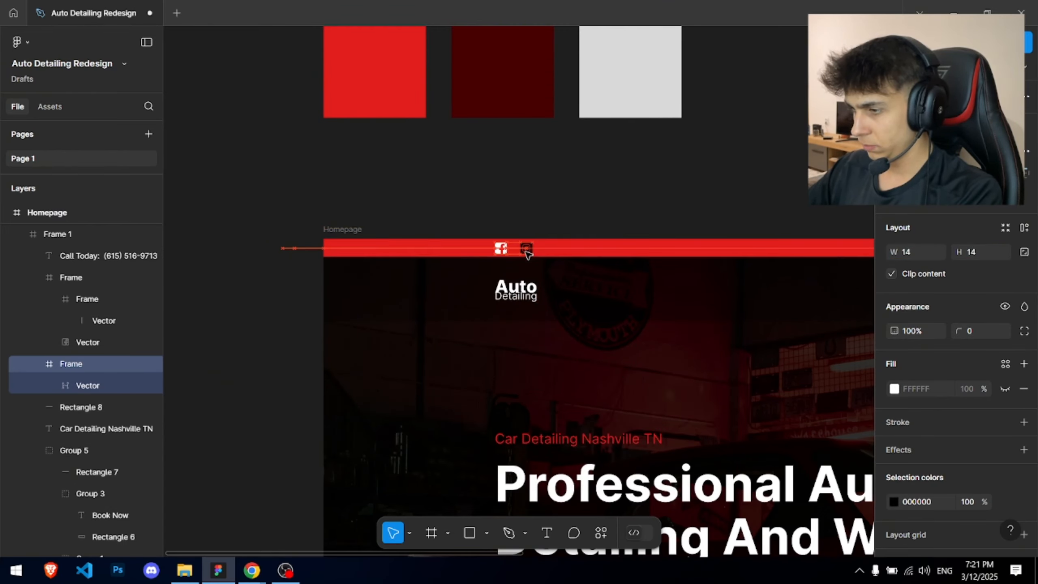
- Set the Instagram icon's selection colour to white (fff)
ctrl+scroll(527, 252, up, 10)
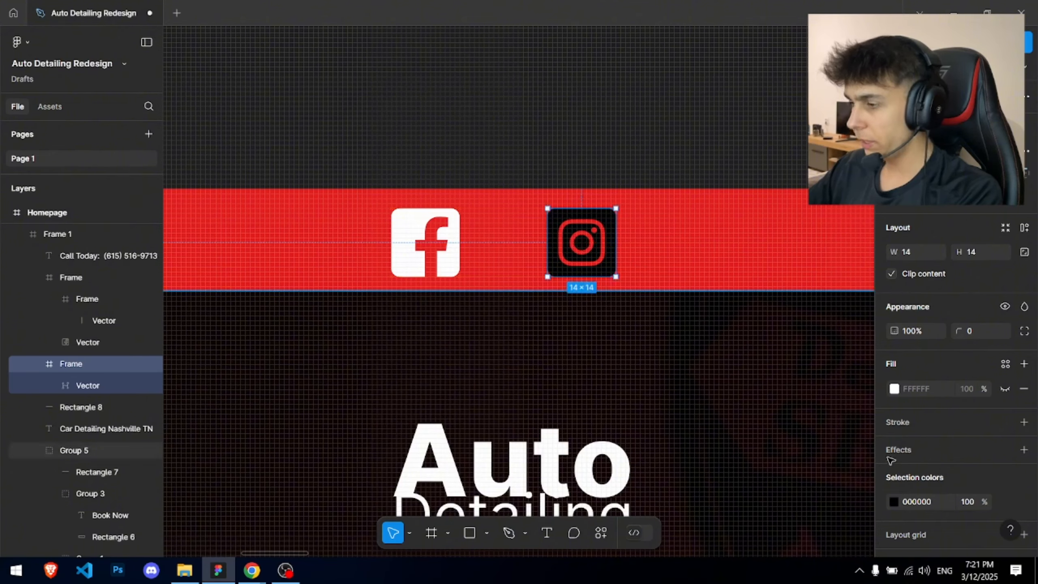
click(924, 502)
key(Return)
key(Escape)
- Scale the Facebook and Instagram icons together to 12×12, keeping a 16 px gap
scroll(409, 262, down, 10)
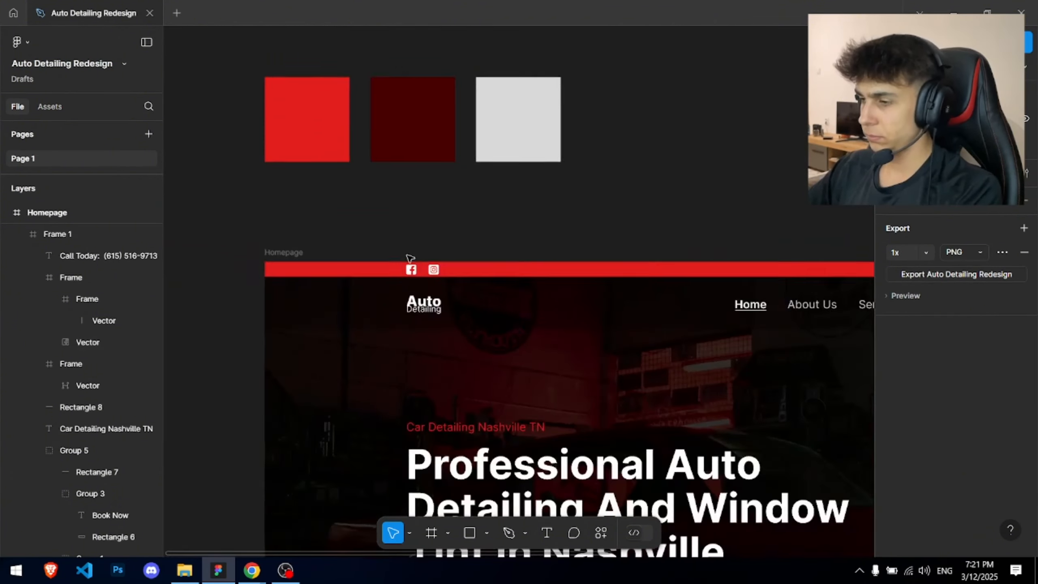
scroll(364, 246, up, 10)
drag(566, 257, 864, 329)
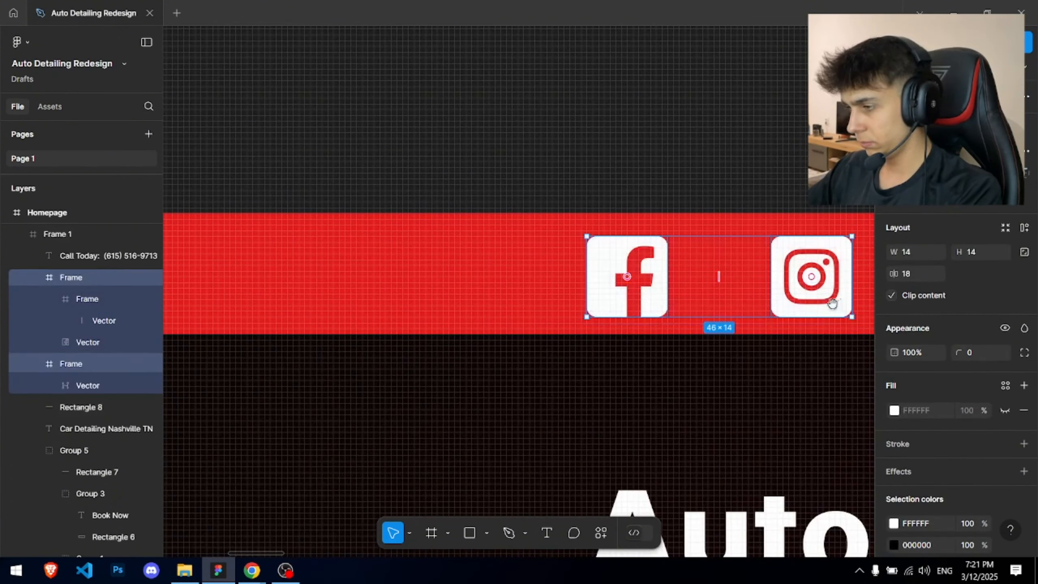
scroll(865, 329, left, 5)
drag(616, 306, 578, 278)
key(ctrl+z)
key(ctrl+z)
scroll(574, 291, up, 2)
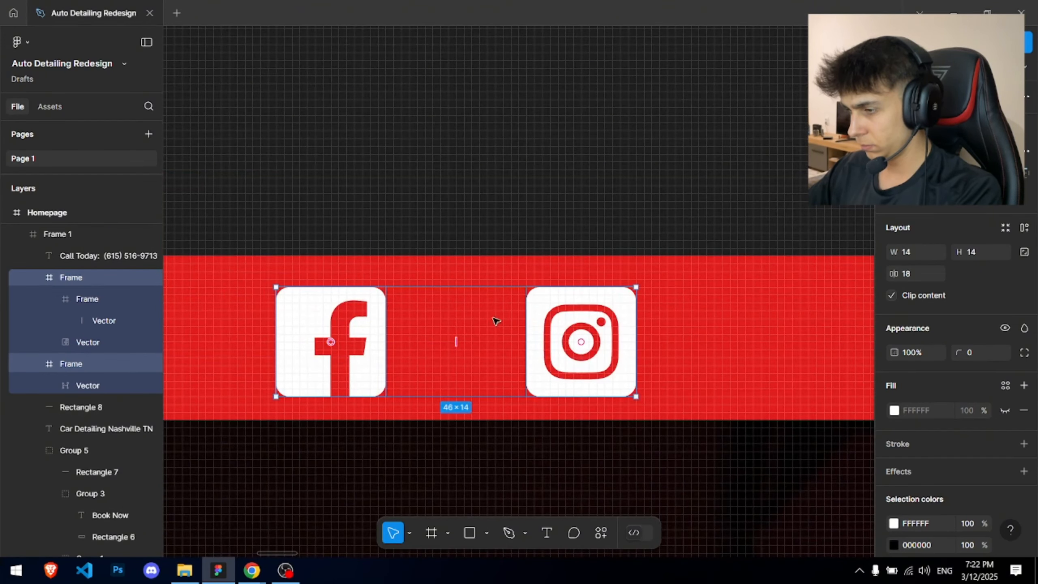
drag(631, 396, 614, 354)
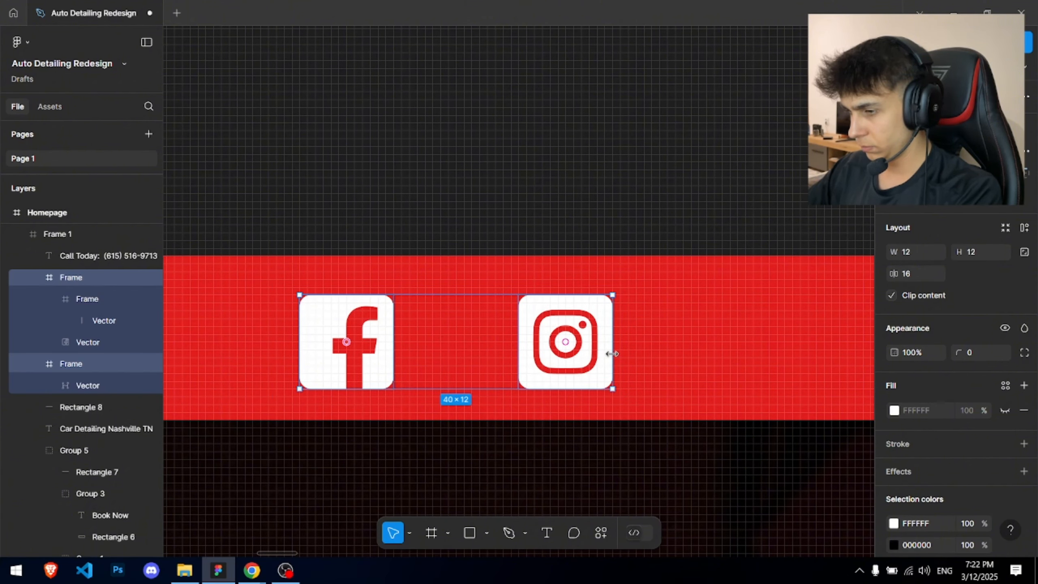
scroll(612, 354, down, 5)
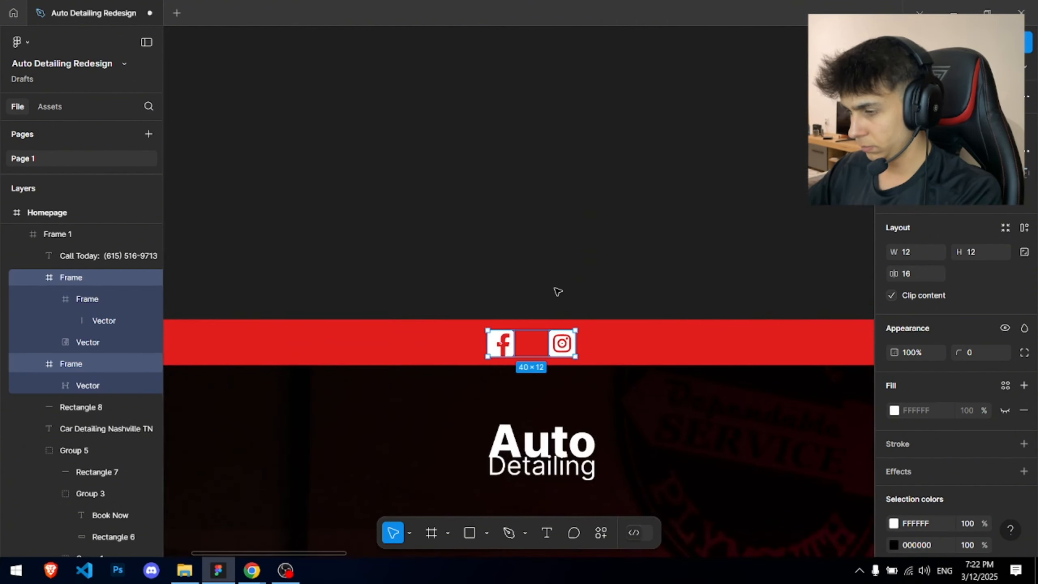
click(558, 291)
- Pan and zoom to centre the homepage hero in view
scroll(551, 288, down, 10)
scroll(348, 152, up, 3)
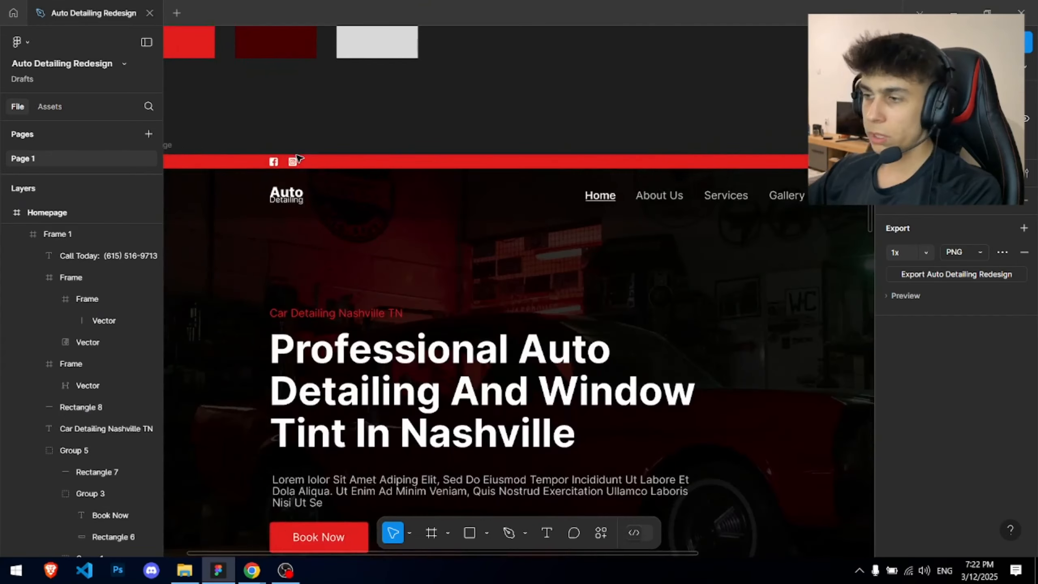
scroll(302, 157, down, 3)
scroll(388, 139, down, 2)
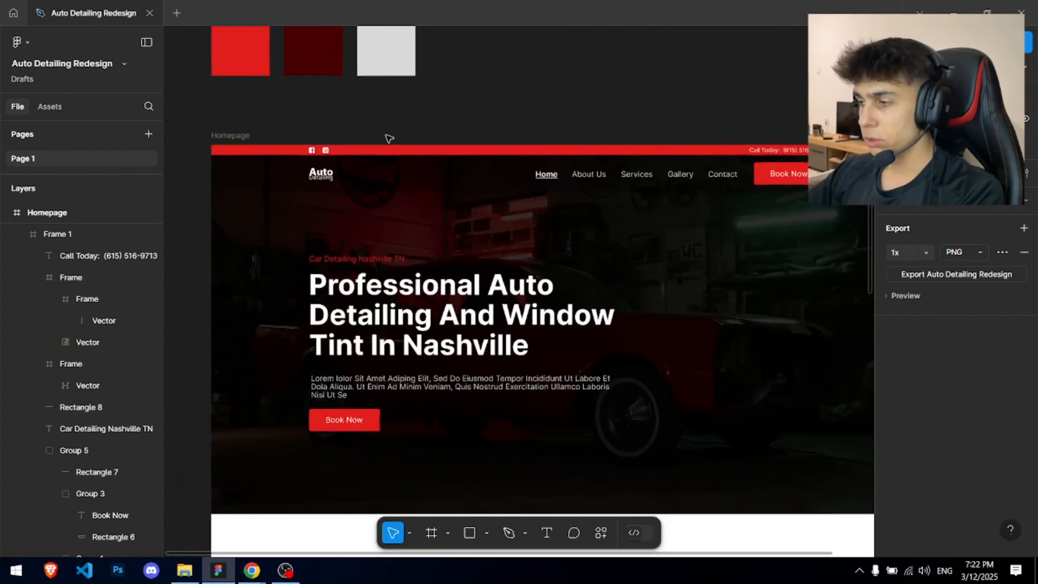
drag(458, 163, 391, 125)
scroll(451, 255, down, 2)
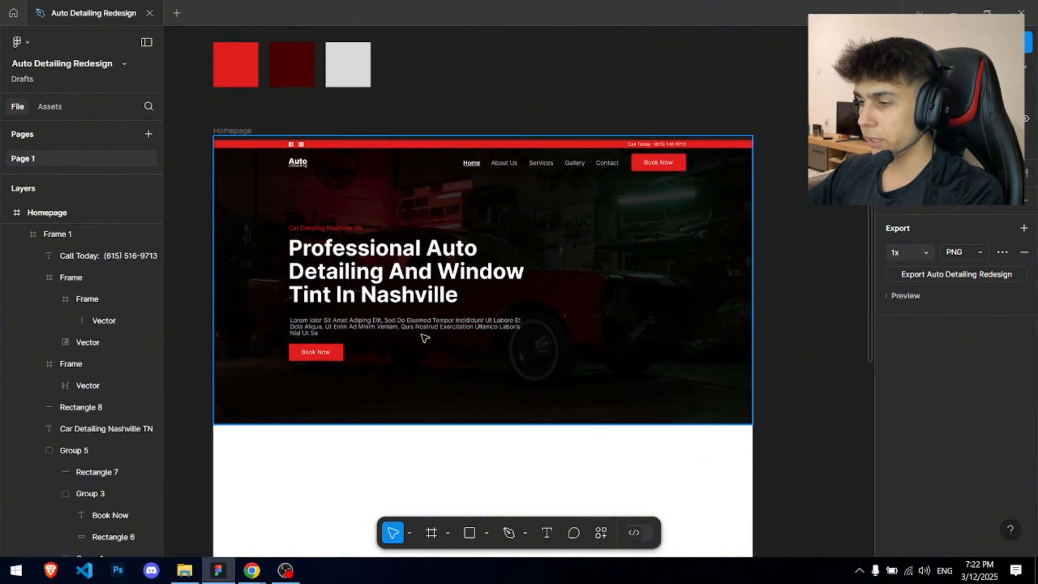
scroll(480, 104, up, 1)
drag(476, 143, 485, 141)
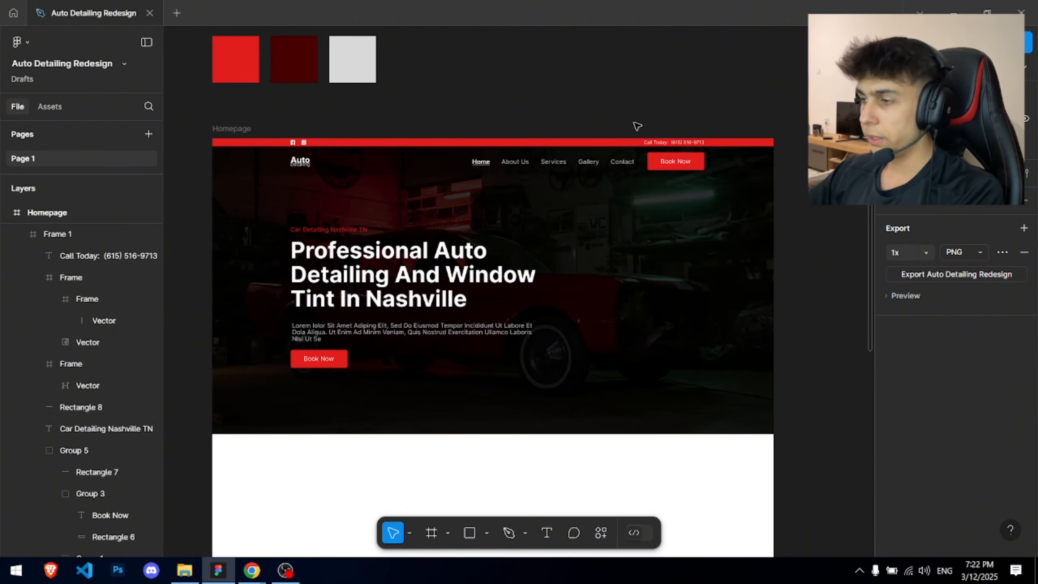
scroll(658, 143, up, 5)
- Copy the first 'phone' icon from Iconfinder as SVG and select Figma's red top bar
key(alt+Tab)
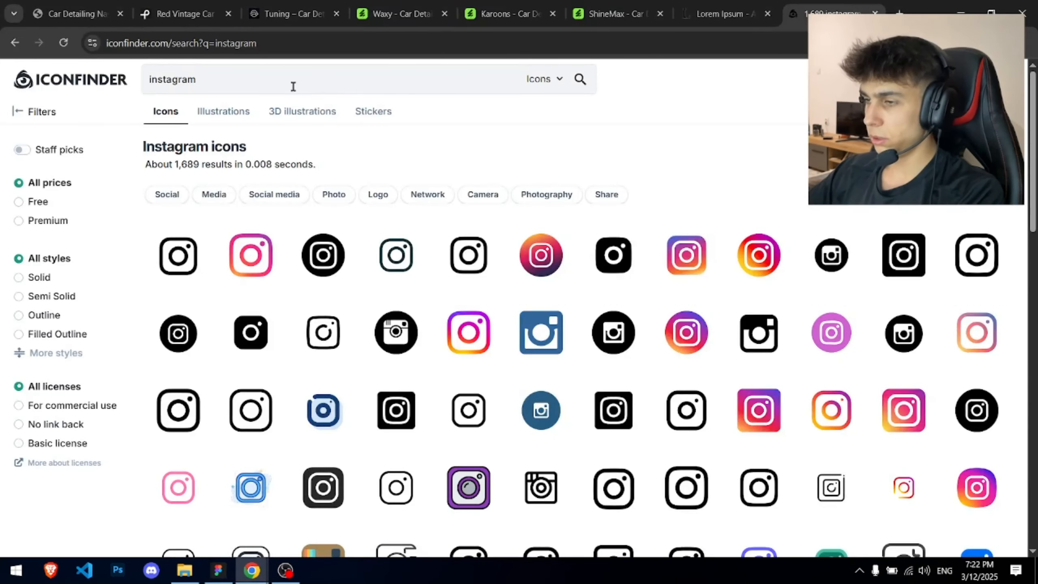
click(290, 87)
text(phone)
key(Return)
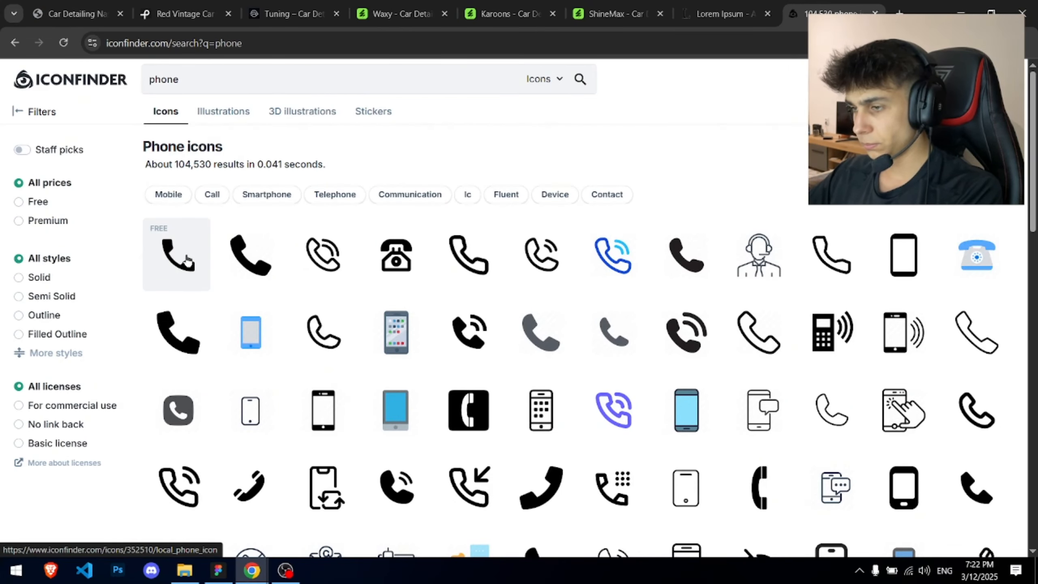
click(188, 258)
key(ctrl+c)
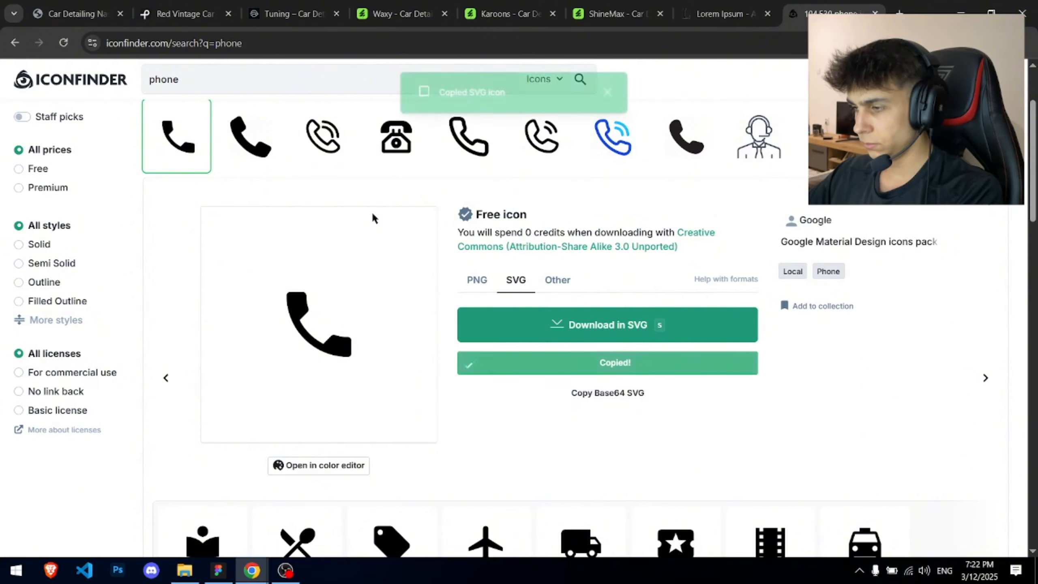
key(alt+Tab)
scroll(611, 228, up, 2)
click(505, 207)
- Paste the phone icon, shrink it, and place it beside the Call Today text
key(ctrl+v)
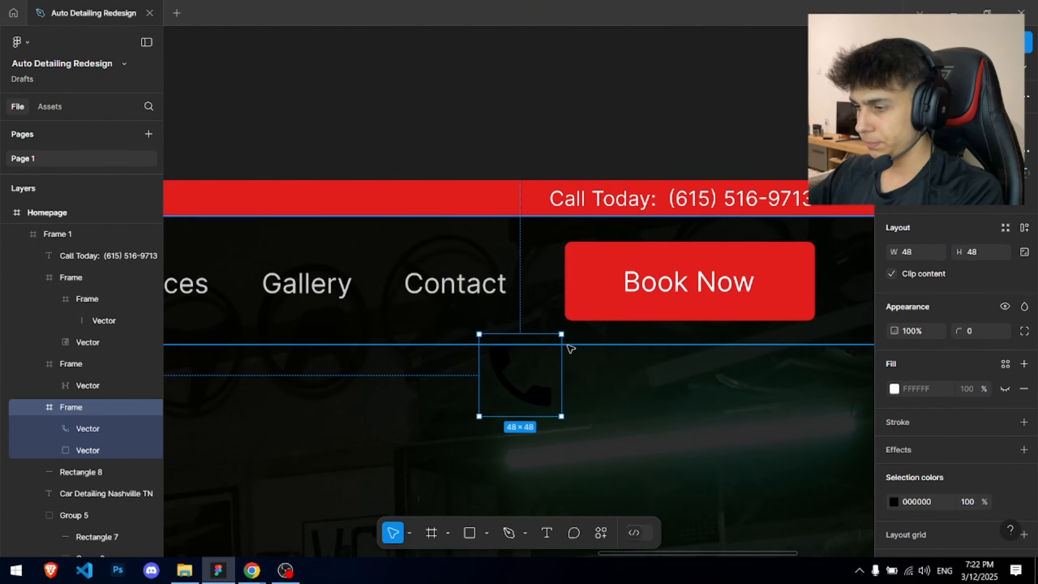
scroll(571, 348, up, 2)
drag(559, 330, 528, 362)
scroll(508, 167, up, 3)
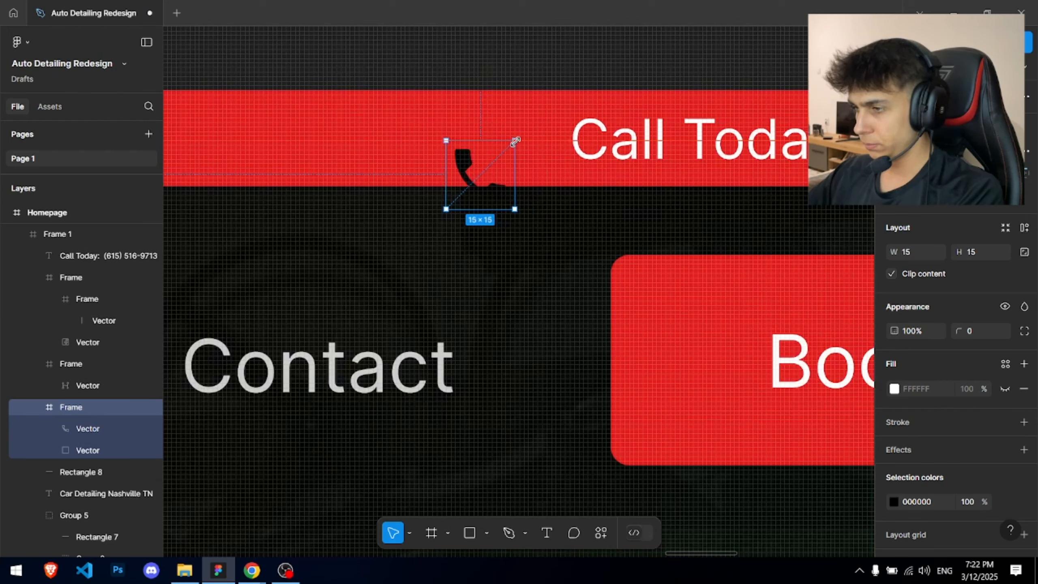
drag(504, 159, 533, 121)
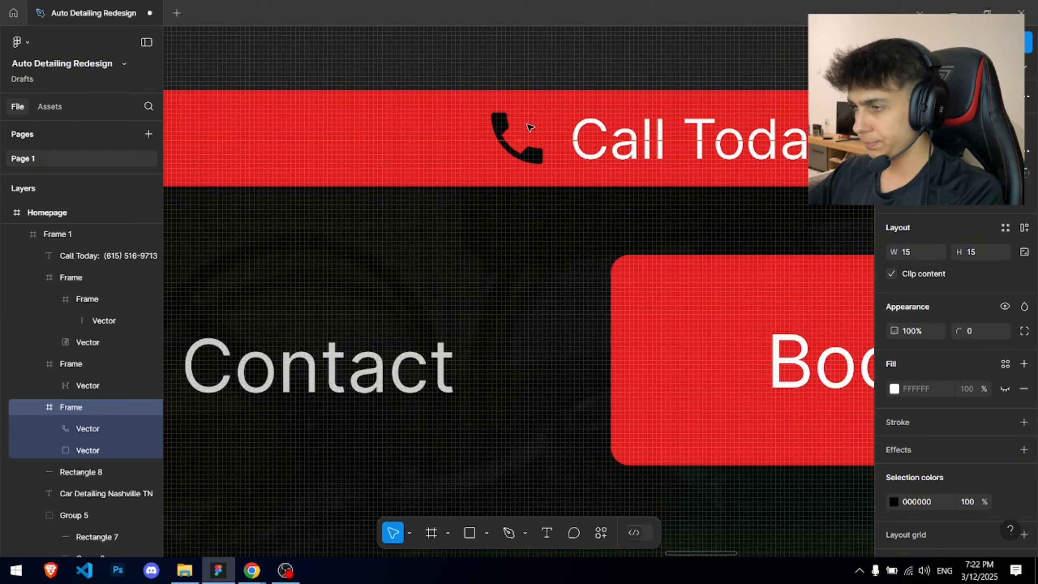
- Recolour the phone icon white (fff)
click(928, 501)
text(fff)
key(Return)
key(Escape)
- Resize the phone icon frame to 13×13 and nudge it slightly right
scroll(637, 229, down, 2)
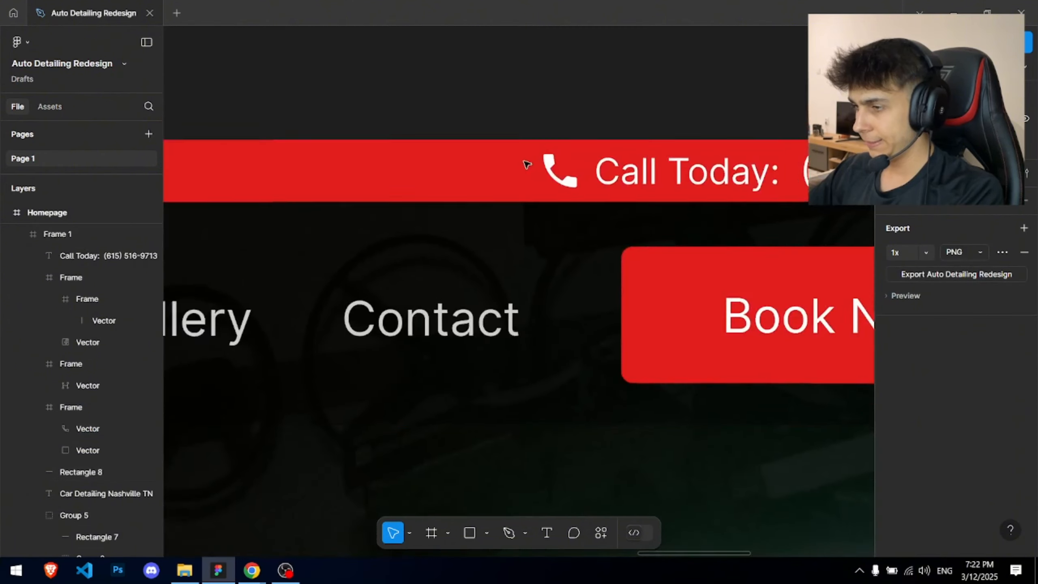
scroll(526, 161, up, 4)
drag(551, 134, 788, 287)
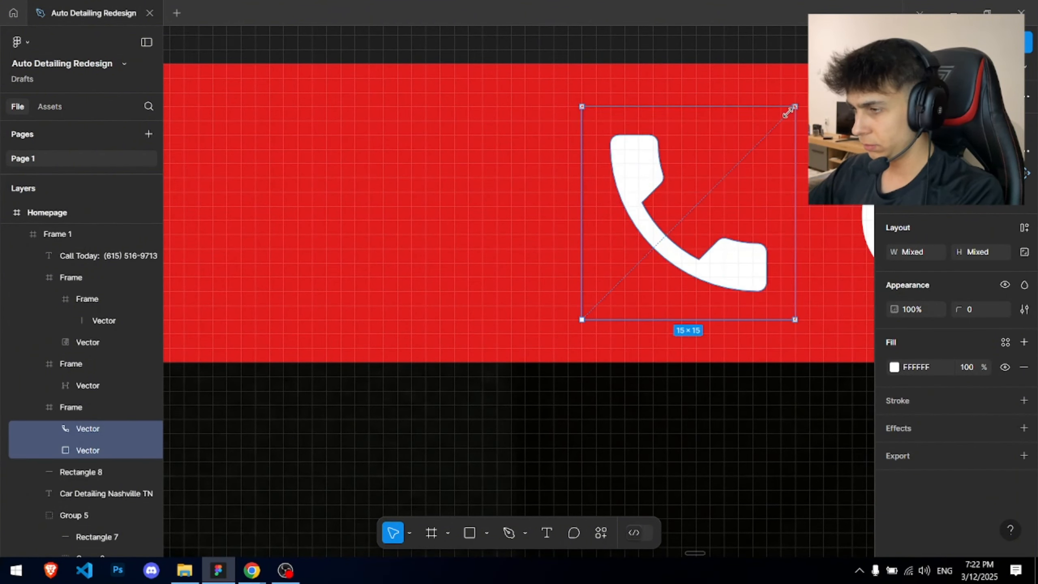
click(61, 407)
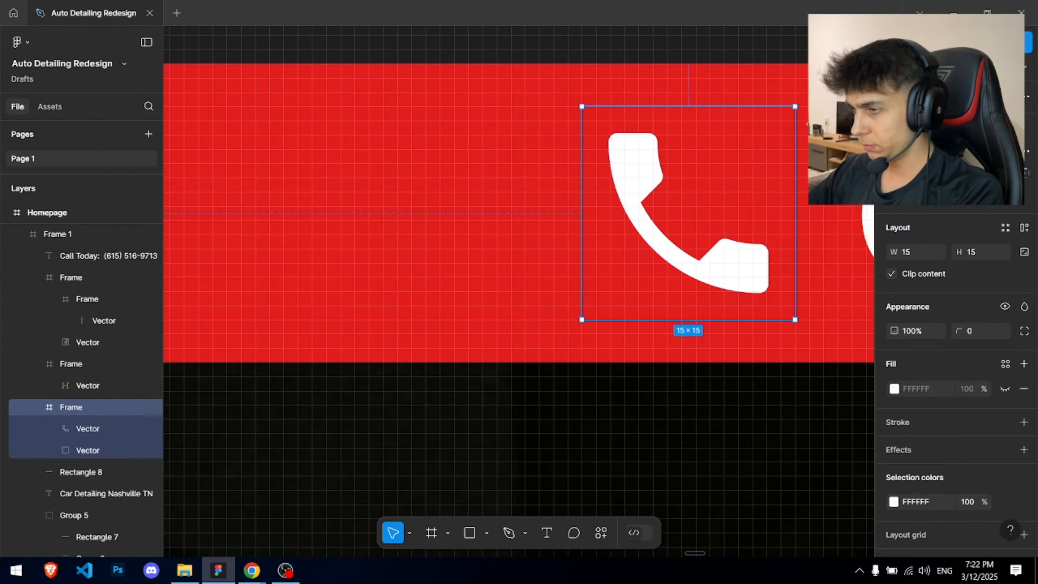
drag(794, 106, 781, 115)
scroll(555, 254, down, 4)
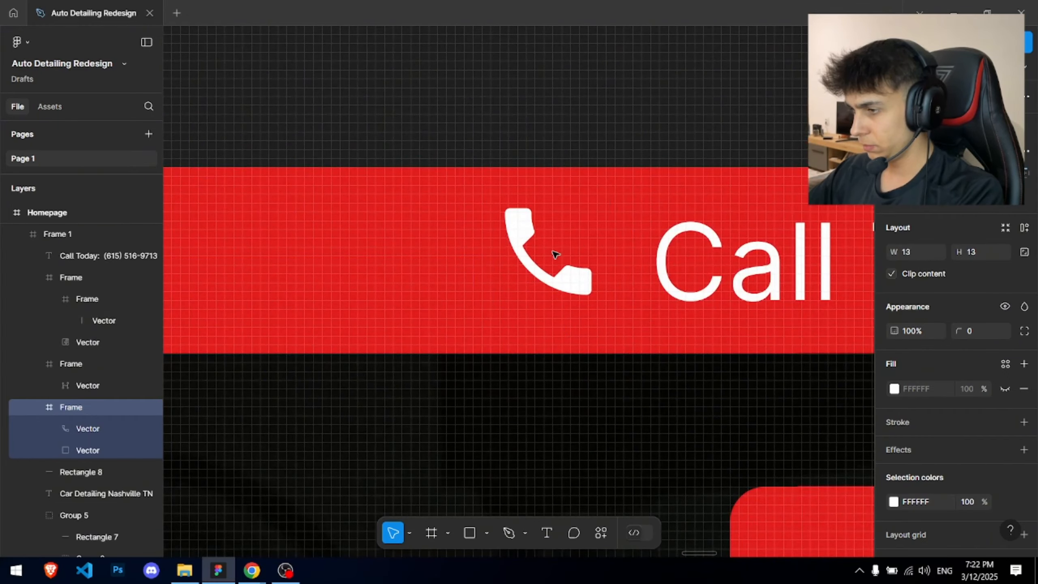
drag(554, 261, 563, 260)
scroll(549, 124, down, 7)
click(551, 99)
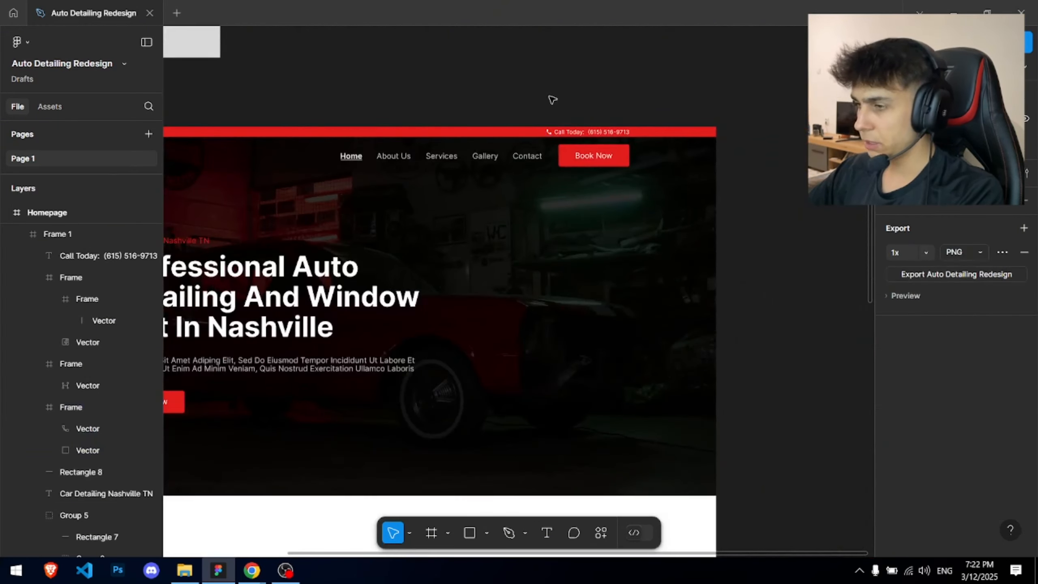
drag(522, 99, 669, 86)
scroll(667, 74, down, 1)
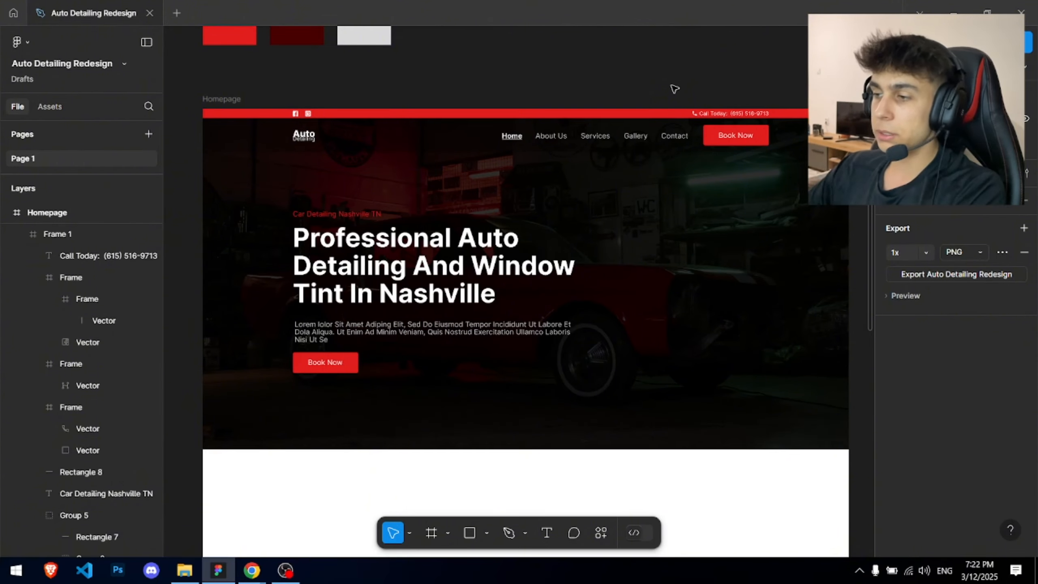
- Move the Facebook and Instagram icons up one pixel to centre them in the red bar
scroll(379, 61, up, 10)
drag(343, 64, 609, 151)
key(Up)
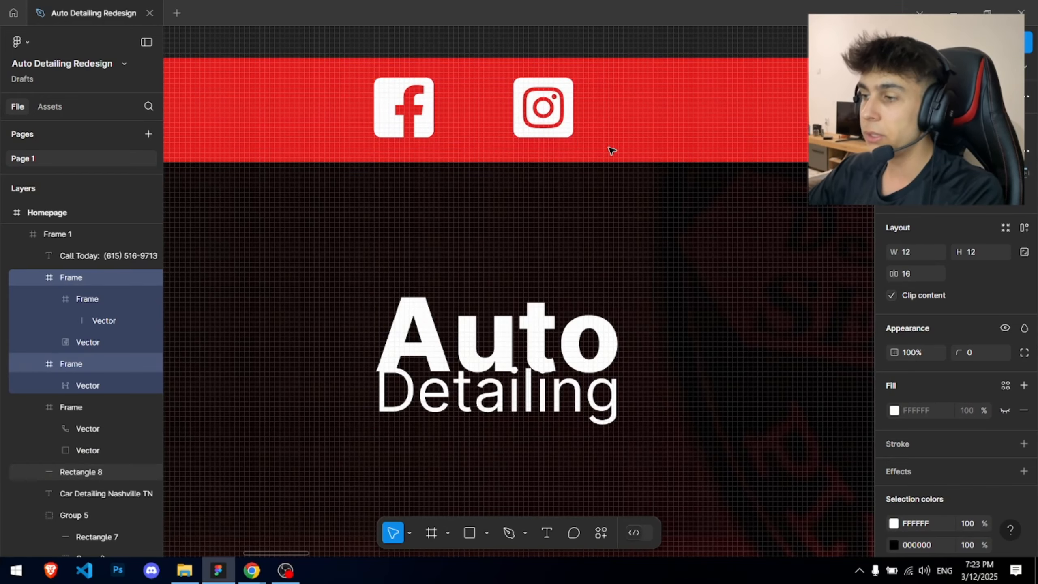
key(Escape)
scroll(549, 148, down, 10)
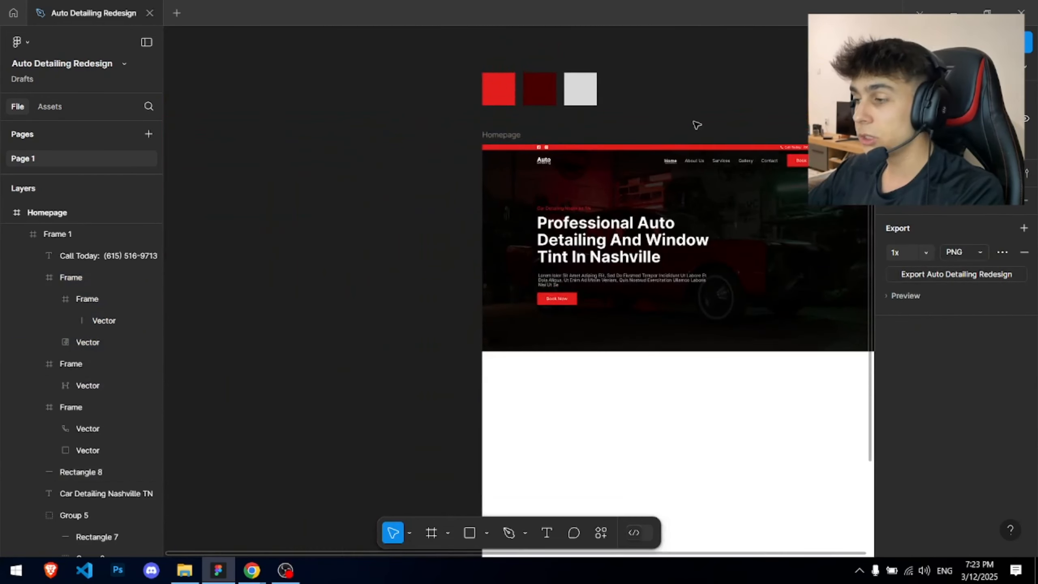
scroll(563, 122, up, 5)
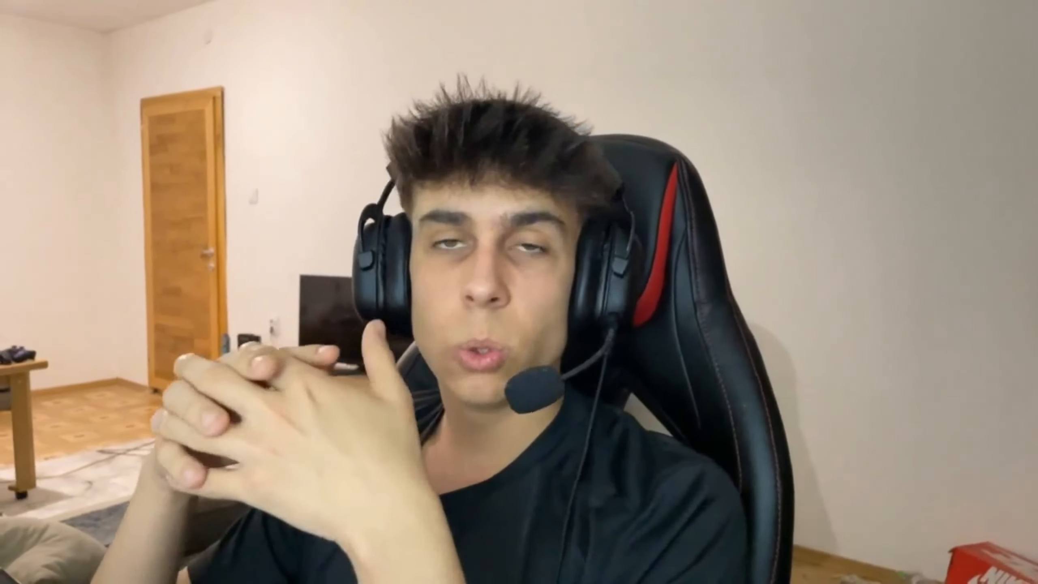